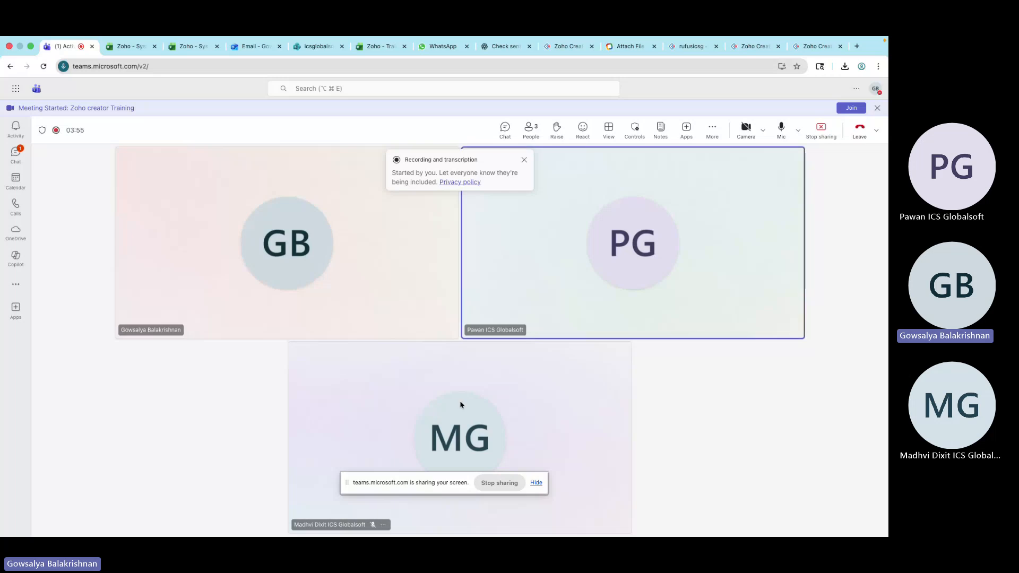
Stop sharing your screen in the Teams meeting
left_click(501, 492)
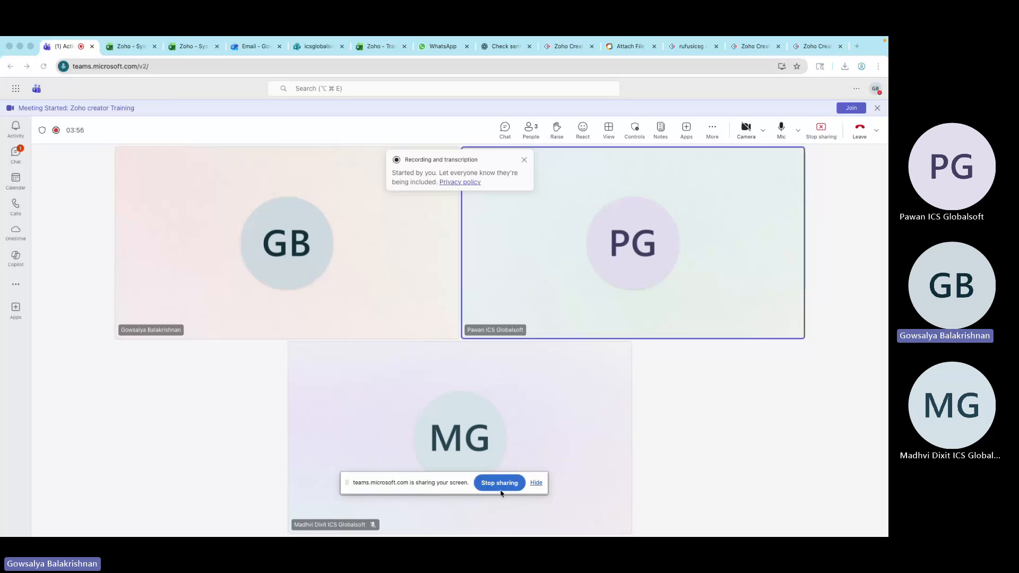
left_click(501, 491)
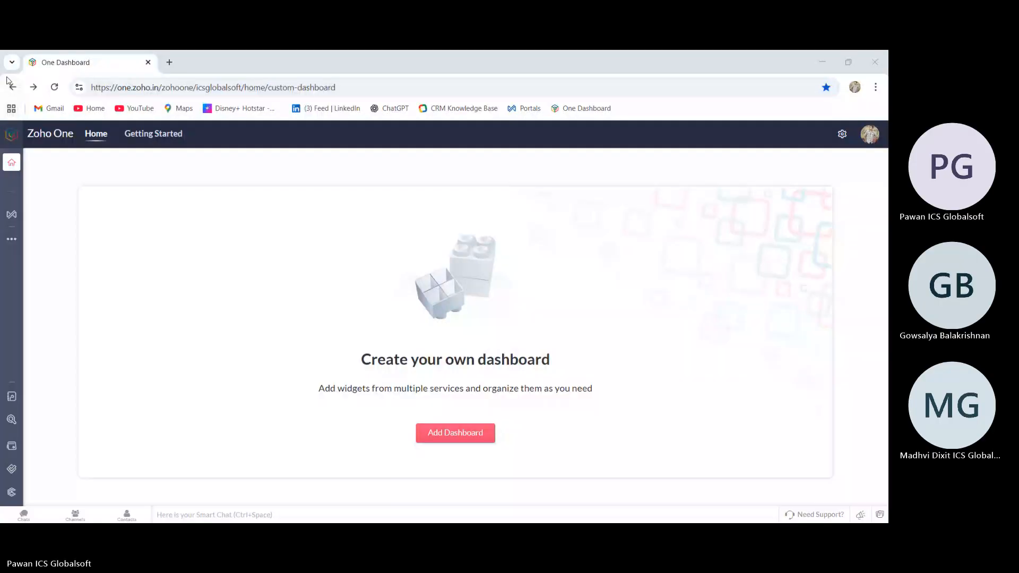
Search Google for zoho creator login from the address bar
left_click(12, 87)
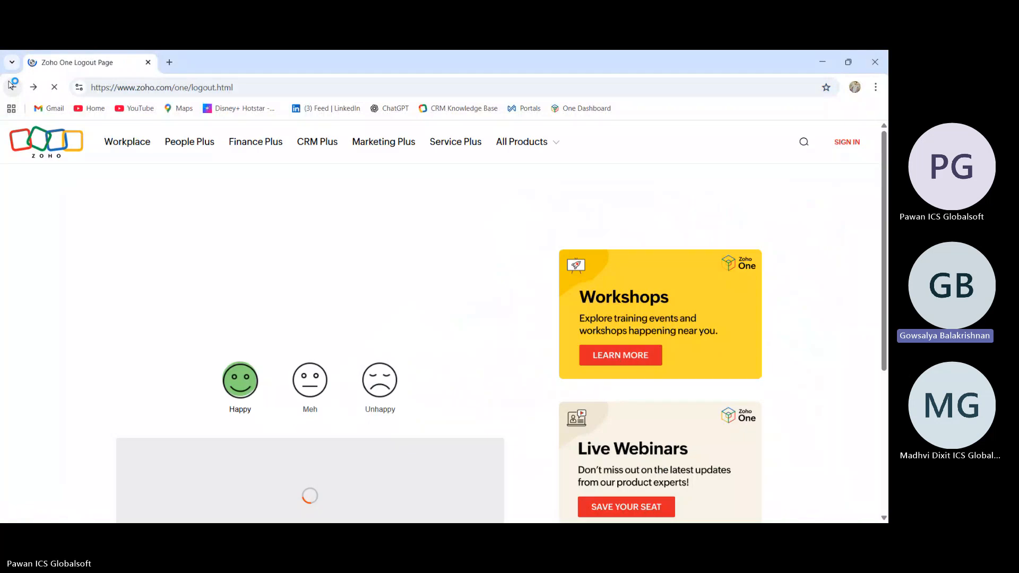
left_click(248, 91)
key("ctrl+a")
key("BackSpace")
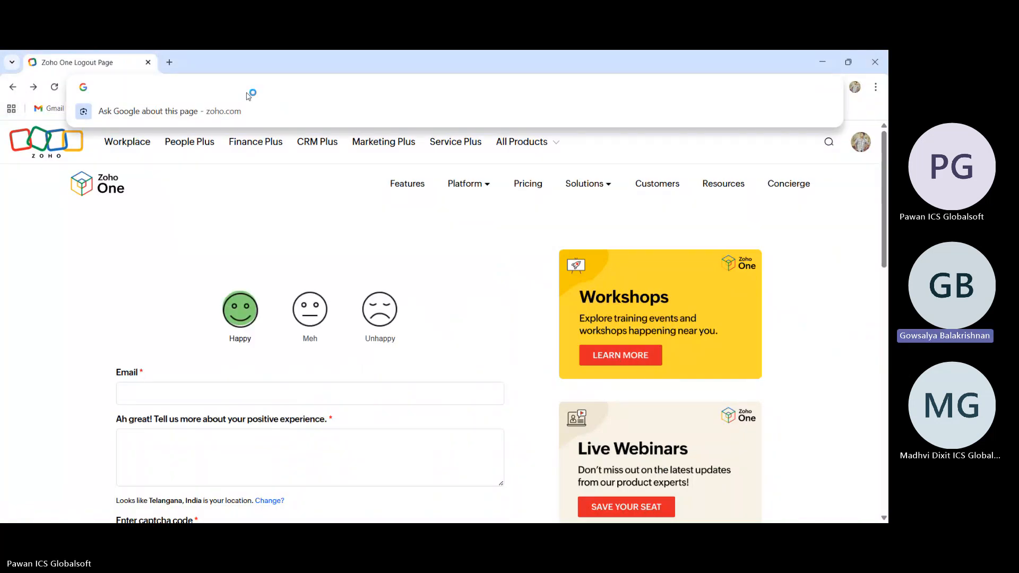
type("zoho")
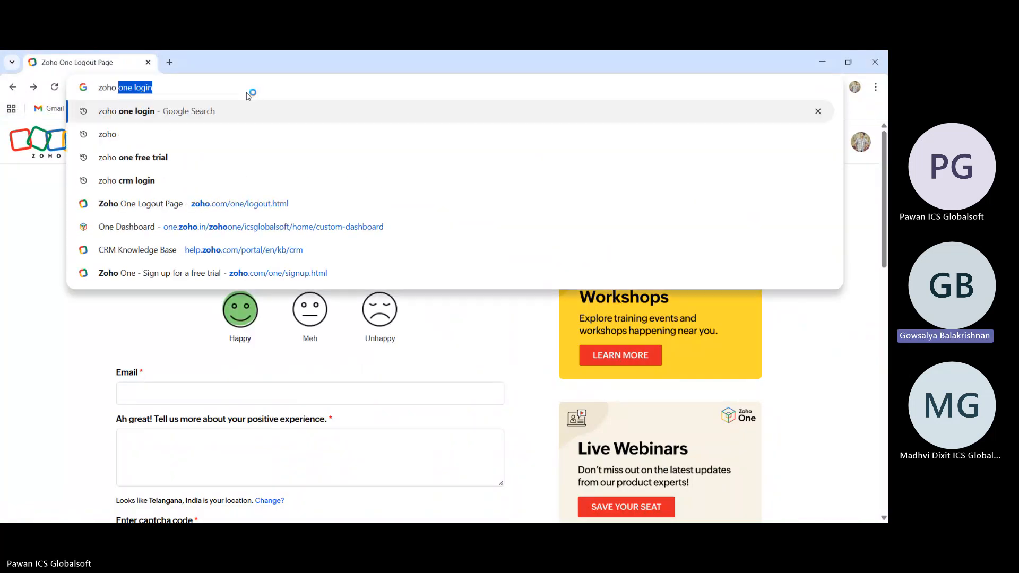
type(" creator")
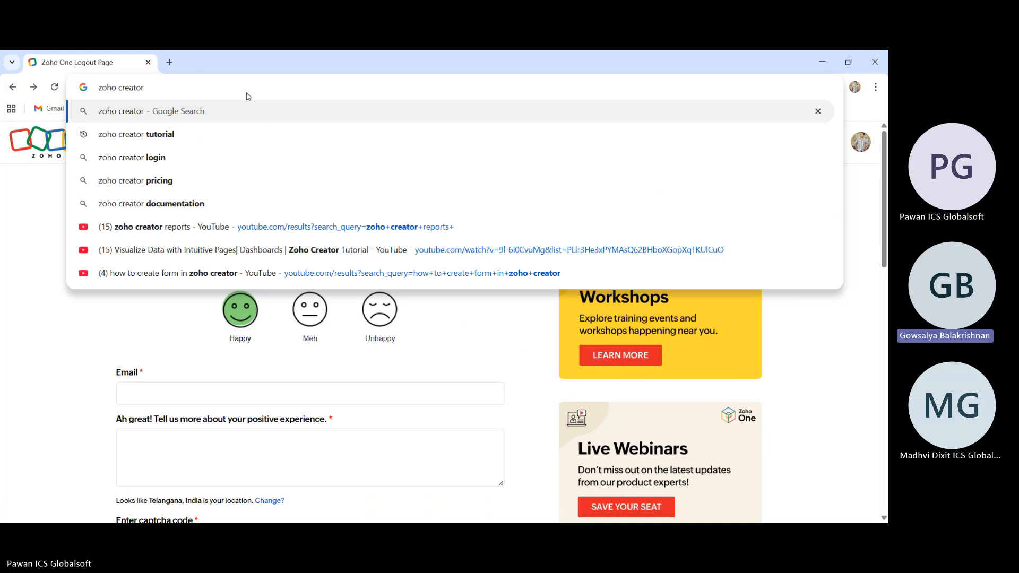
left_click(235, 162)
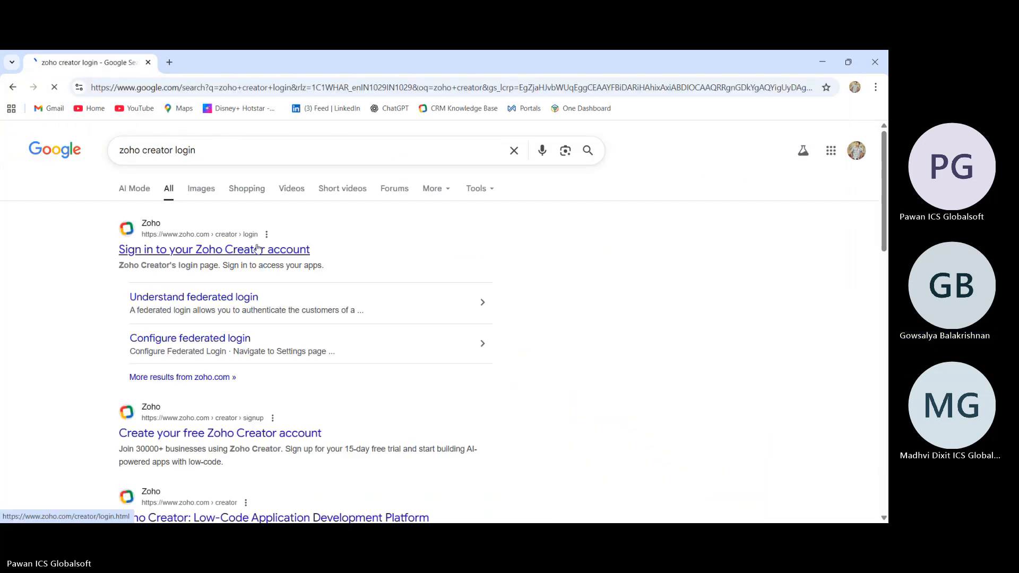
Open the Zoho Creator sign-in result, access Zoho Creator, and add Creator to the ICS Global Soft Zoho One organization
left_click(257, 247)
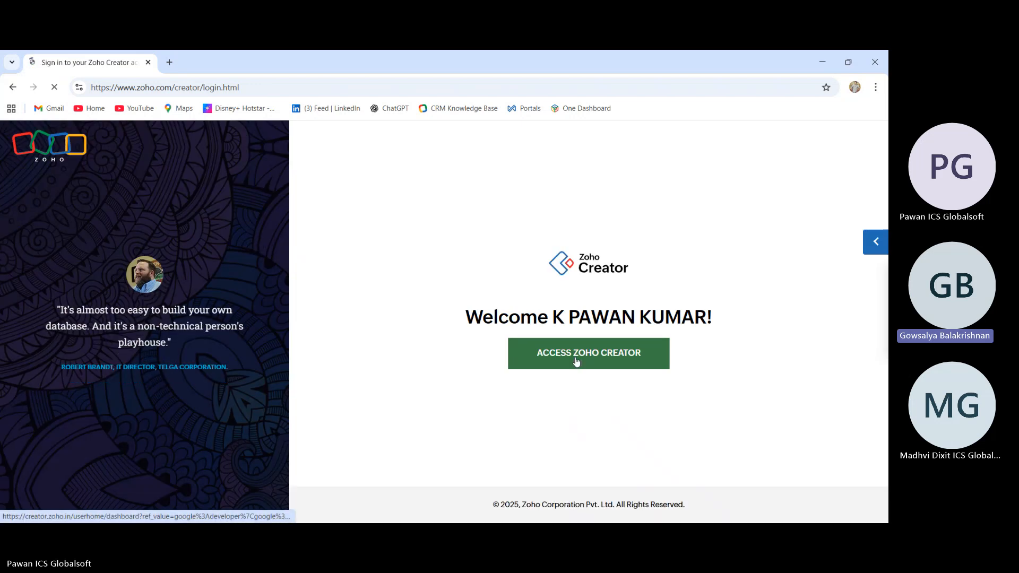
left_click(575, 360)
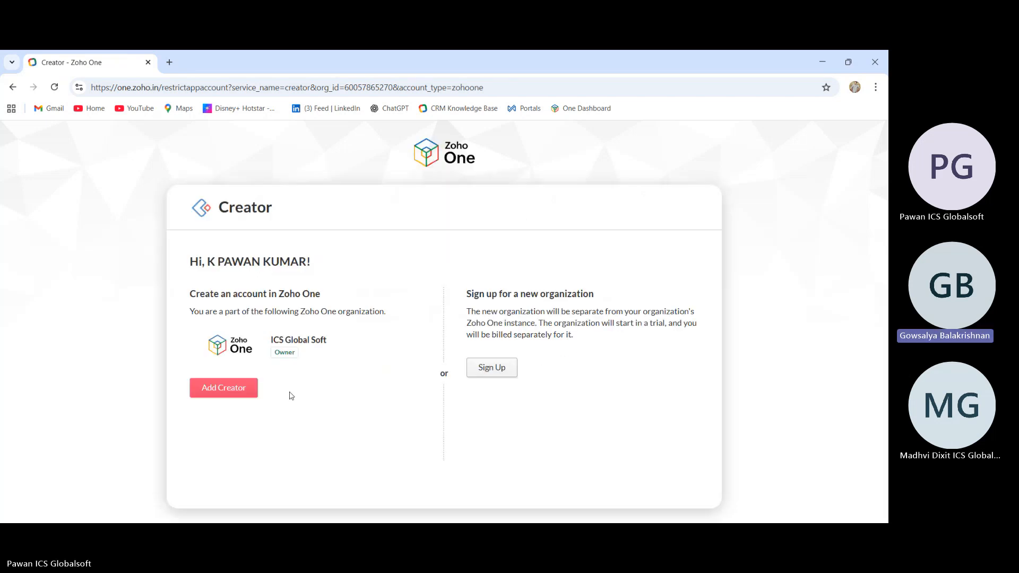
left_click(245, 389)
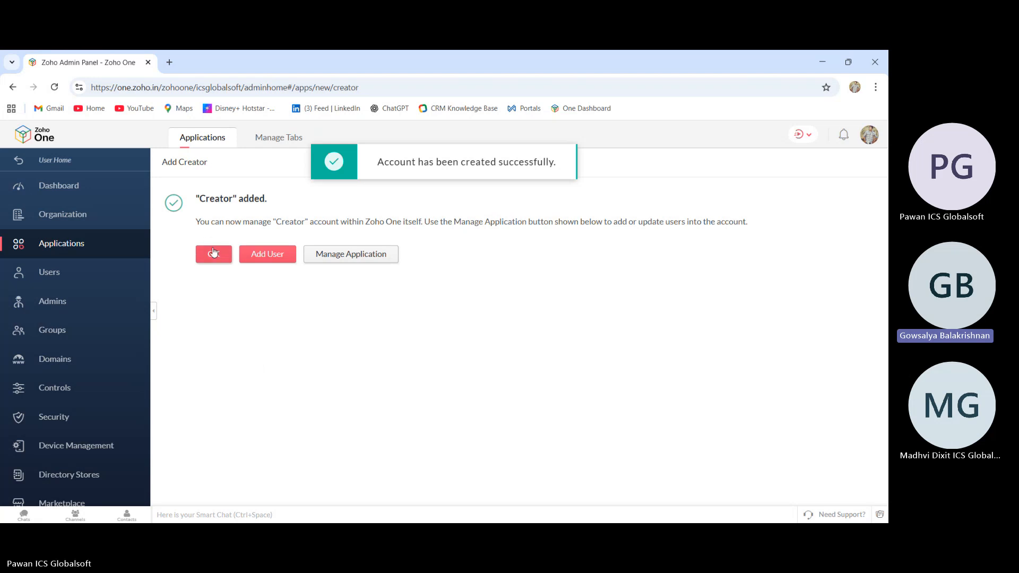
Open the list of Zoho apps available to add and browse through it
left_click(213, 253)
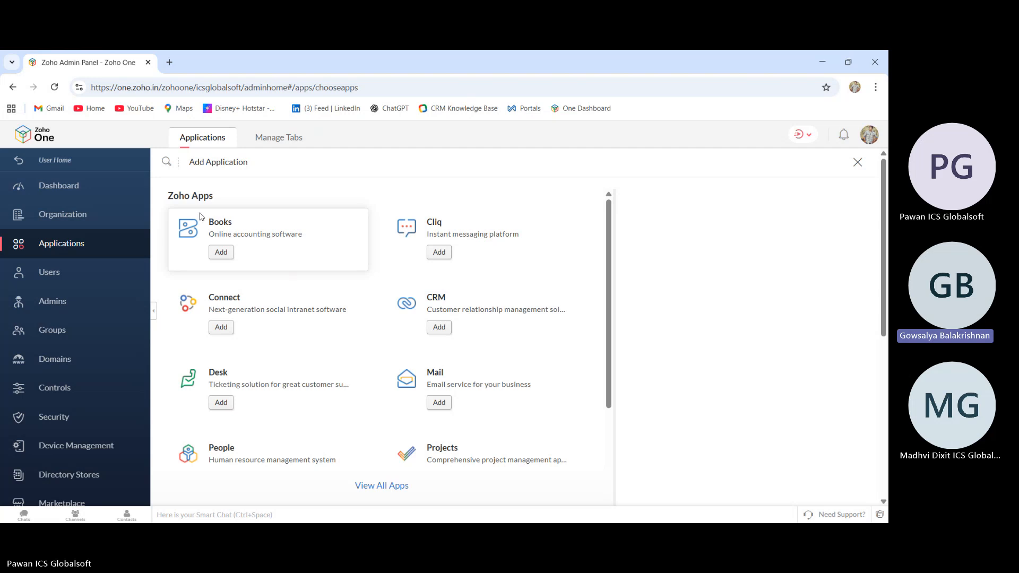
scroll(277, 270, "down", 1)
scroll(277, 270, "down", 1)
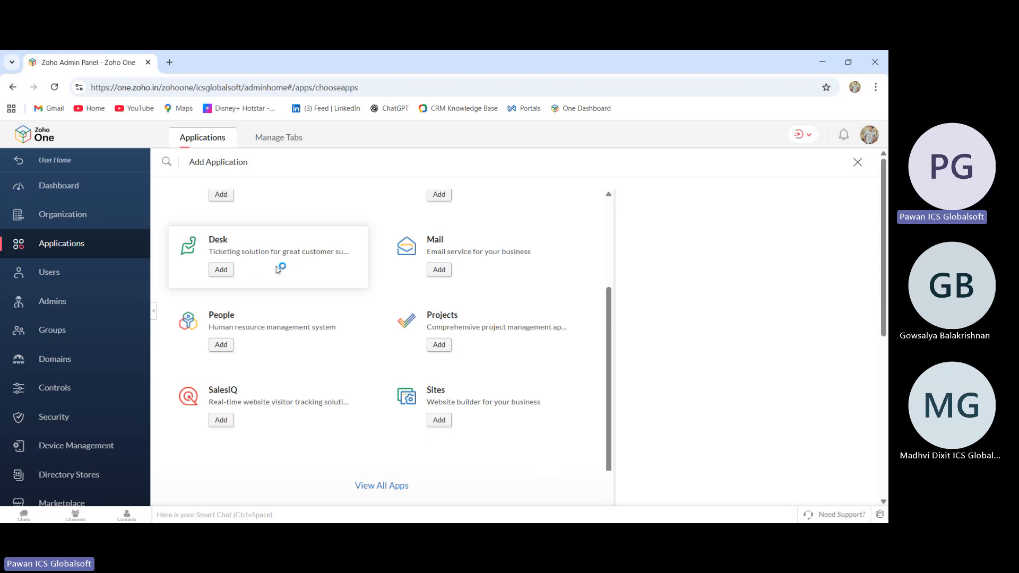
scroll(277, 270, "up", 2)
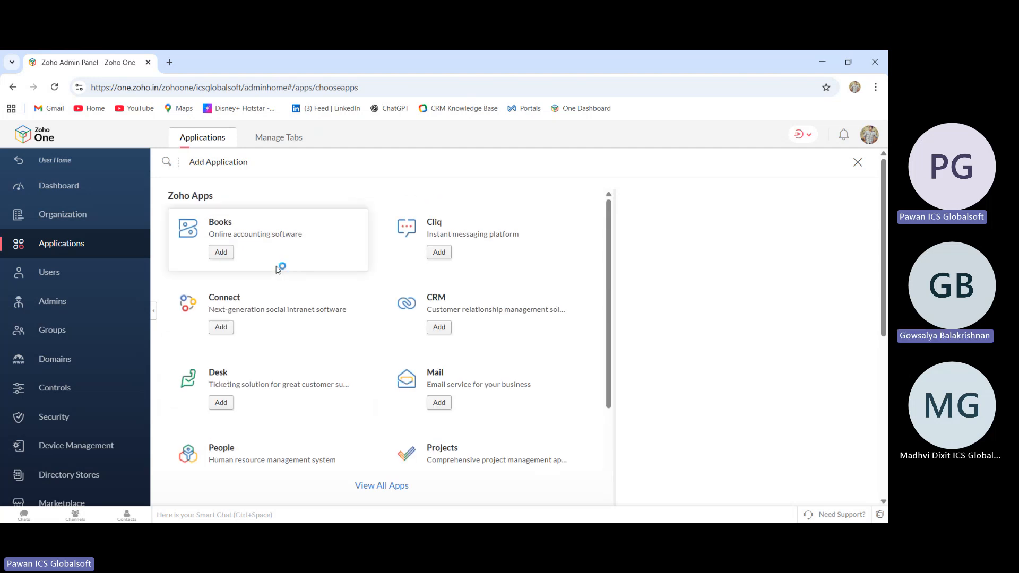
Try to reposition the Creator app tile within ICS Global Soft Apps under Manage Tabs
left_click(274, 141)
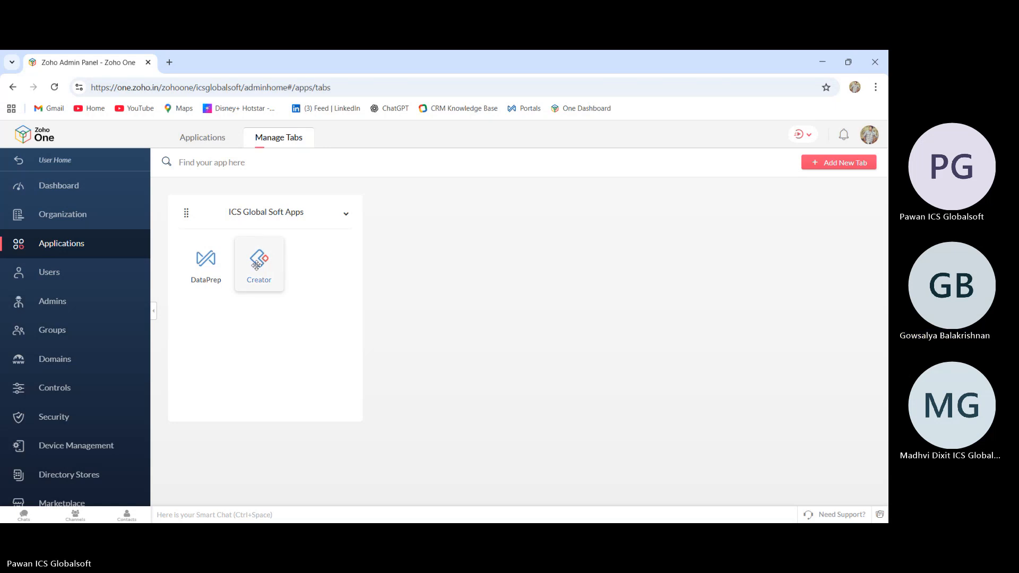
mouse_move(257, 265)
left_mouse_down()
mouse_move(207, 230)
mouse_move(255, 260)
left_mouse_up()
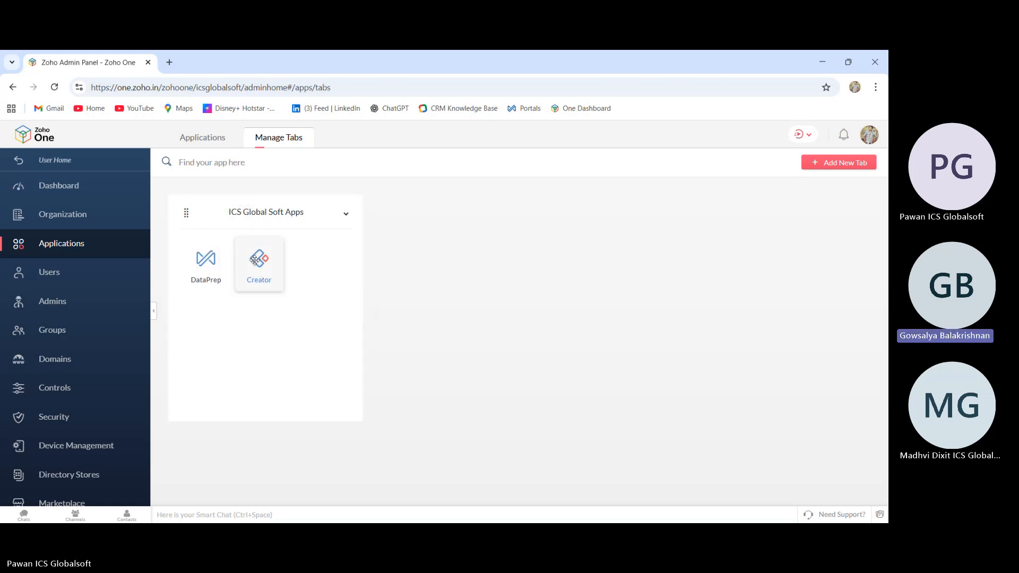
right_click(254, 260)
left_click(249, 264)
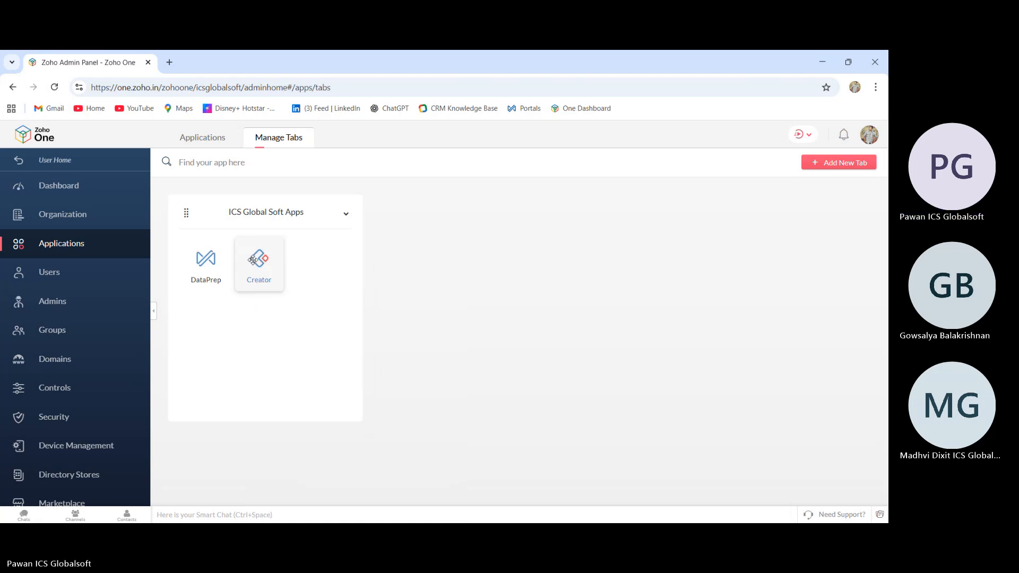
left_click_drag(253, 260, 444, 274)
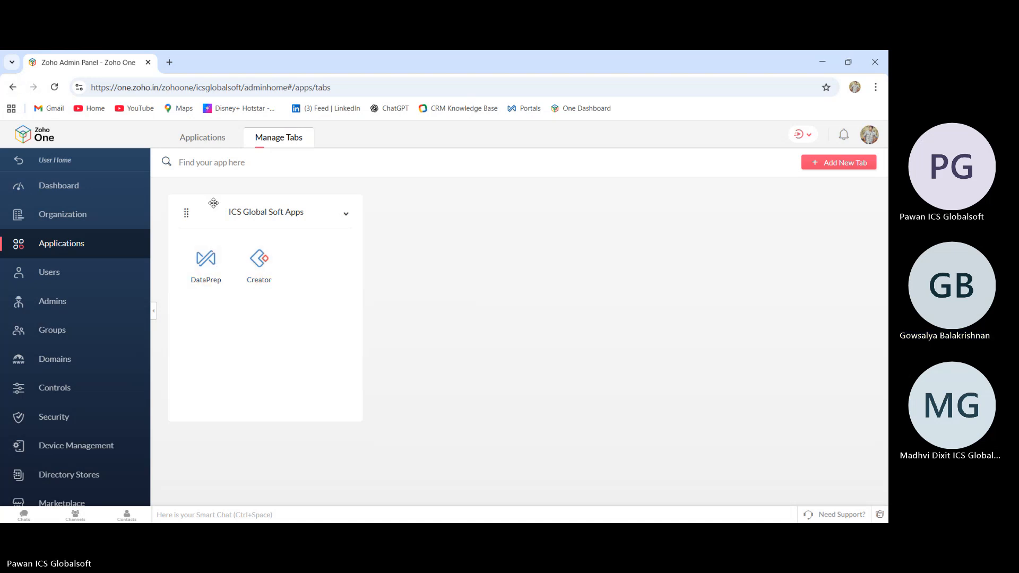
Return to the applications list and open the Creator application's details
left_click(9, 87)
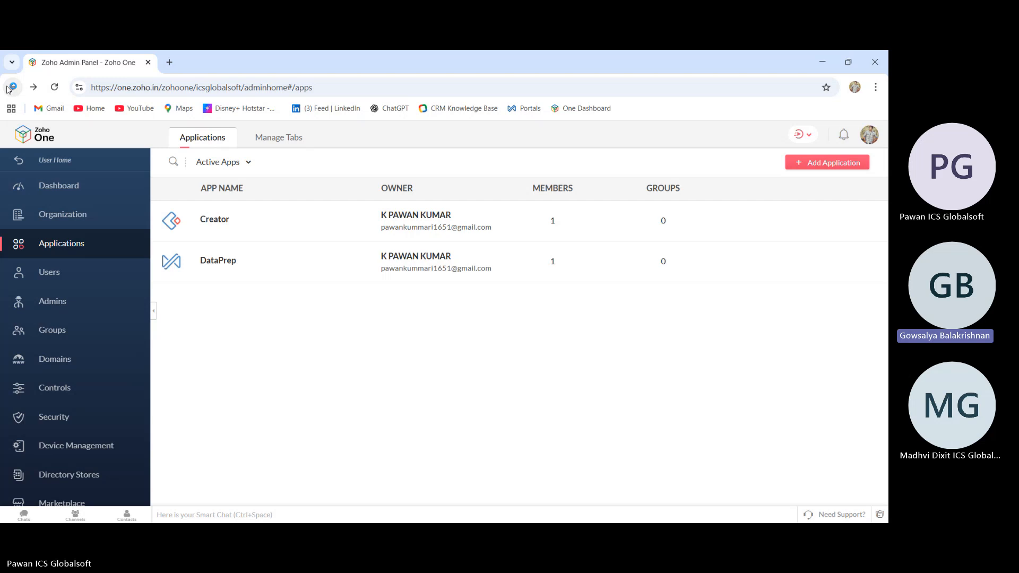
left_click(246, 237)
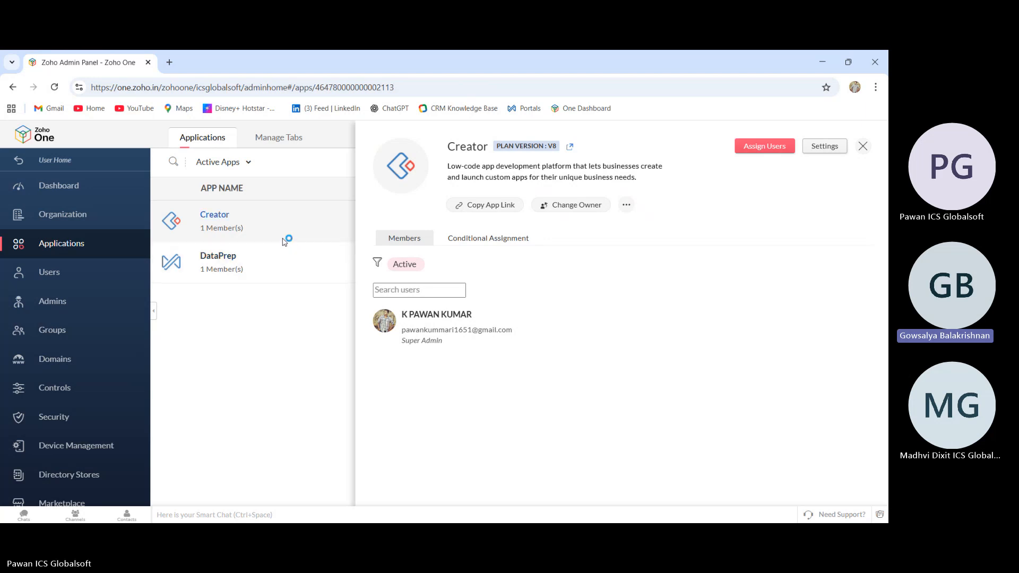
In a new tab, search for zoho creator login and enter Zoho Creator through its sign-in page
left_click(170, 62)
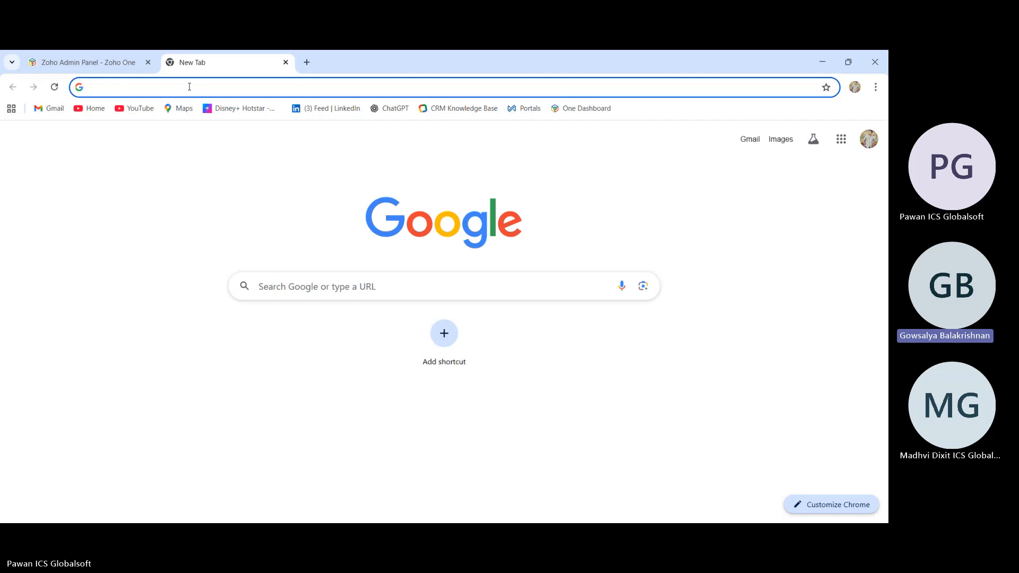
left_click(189, 87)
type("zoho one login")
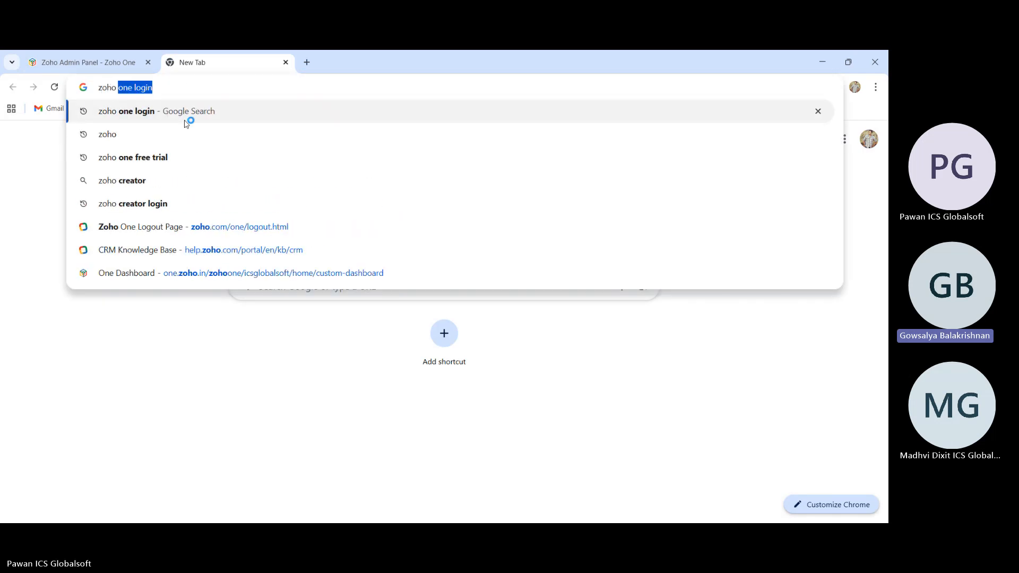
left_click(165, 203)
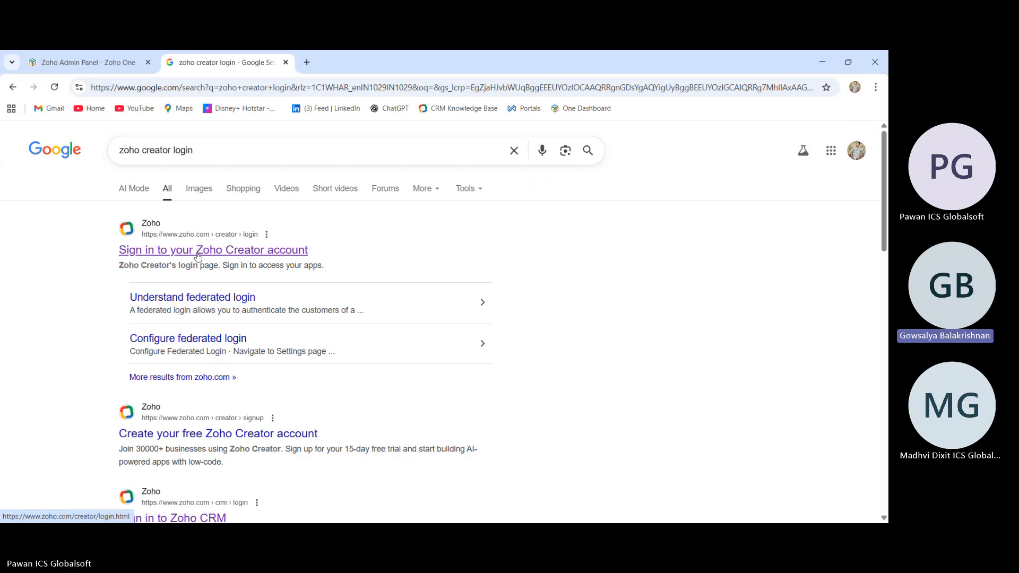
left_click(198, 256)
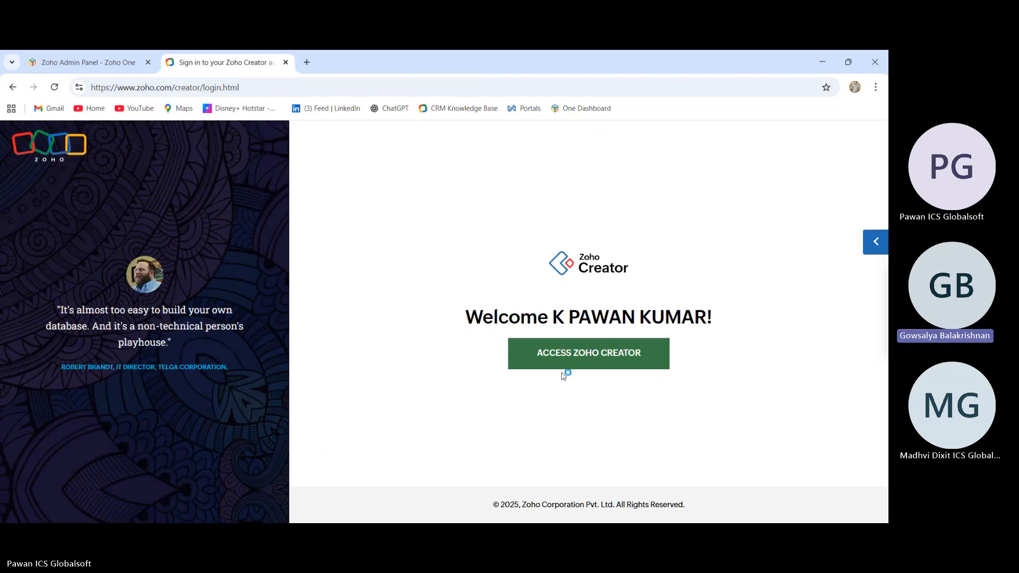
left_click(560, 365)
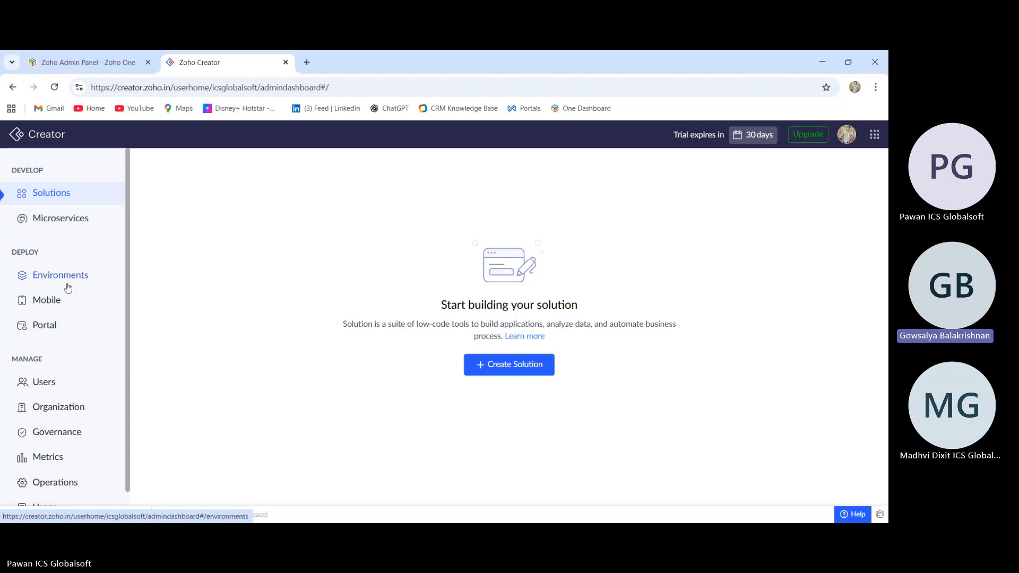
Open the Environments page in Zoho Creator
scroll(67, 287, "down", 1)
scroll(67, 287, "up", 1)
scroll(63, 325, "down", 1)
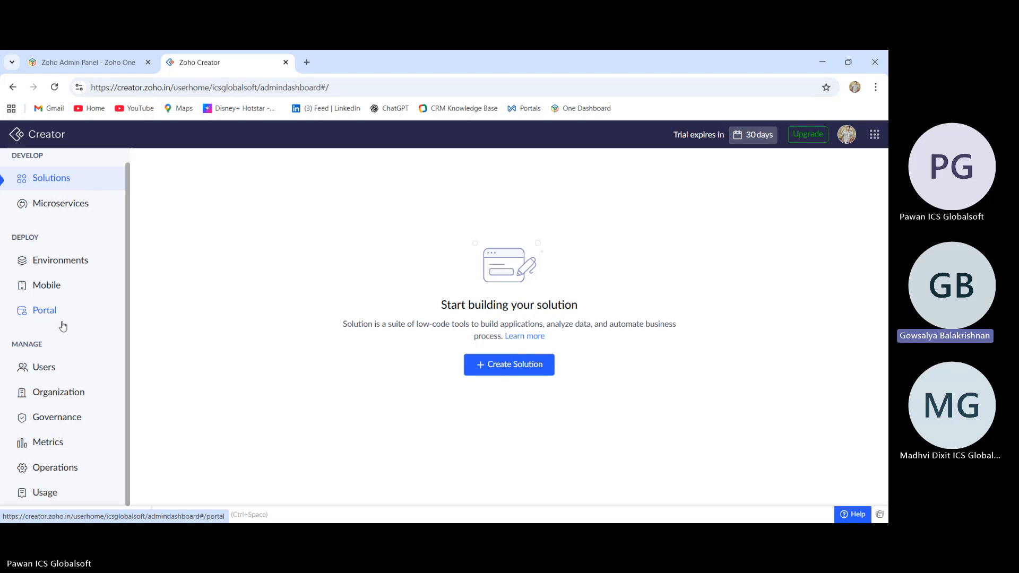
left_click(73, 262)
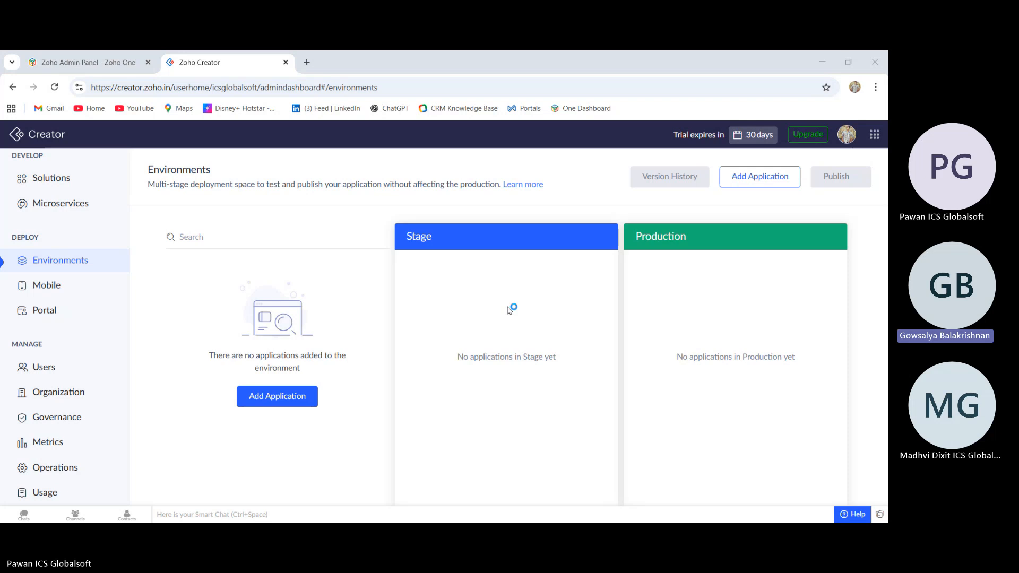
Bookmark the Creator Environments page as Zoho Creator in the bookmarks bar
double_click(491, 357)
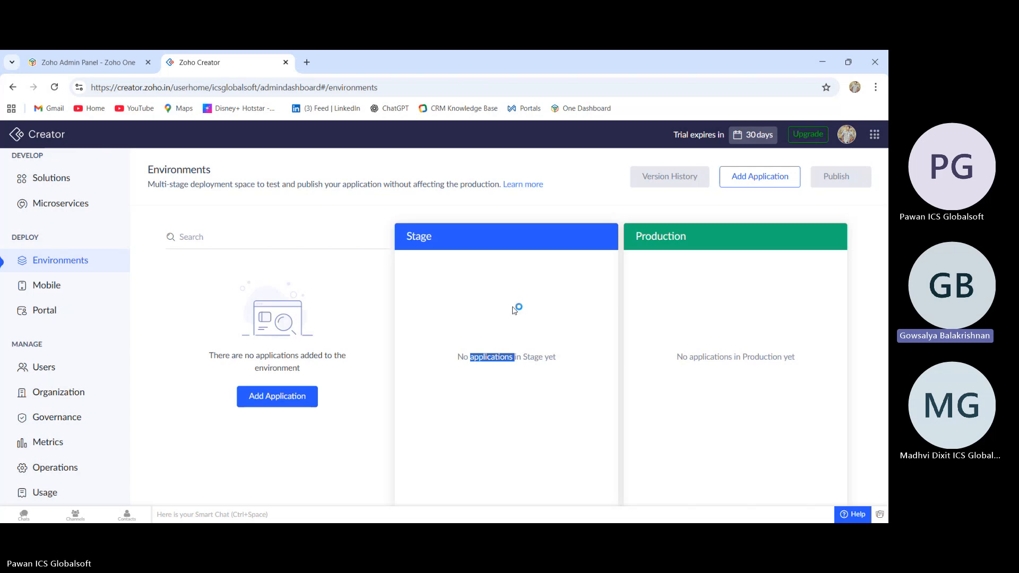
left_click(519, 345)
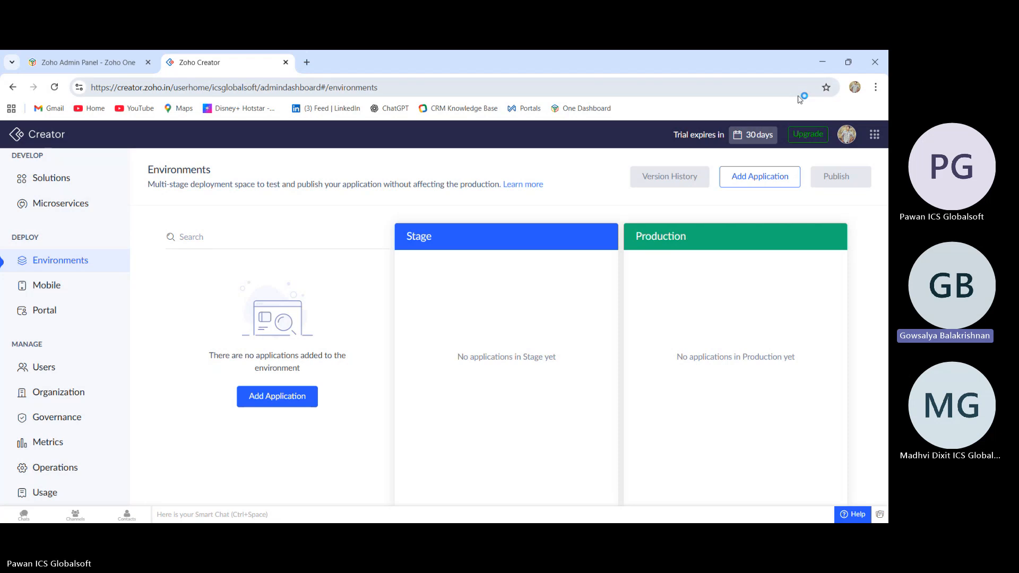
left_click(826, 87)
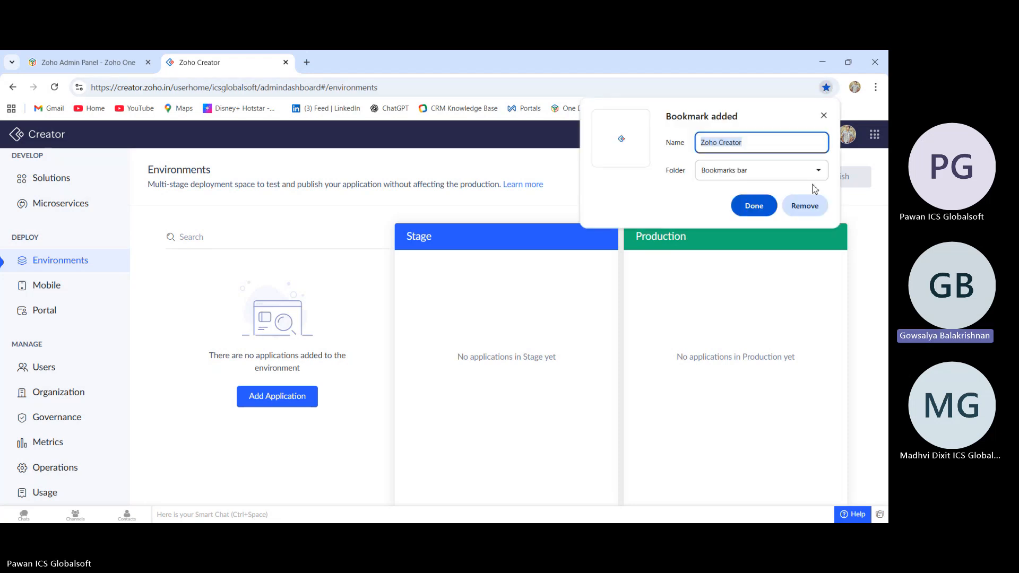
left_click(763, 211)
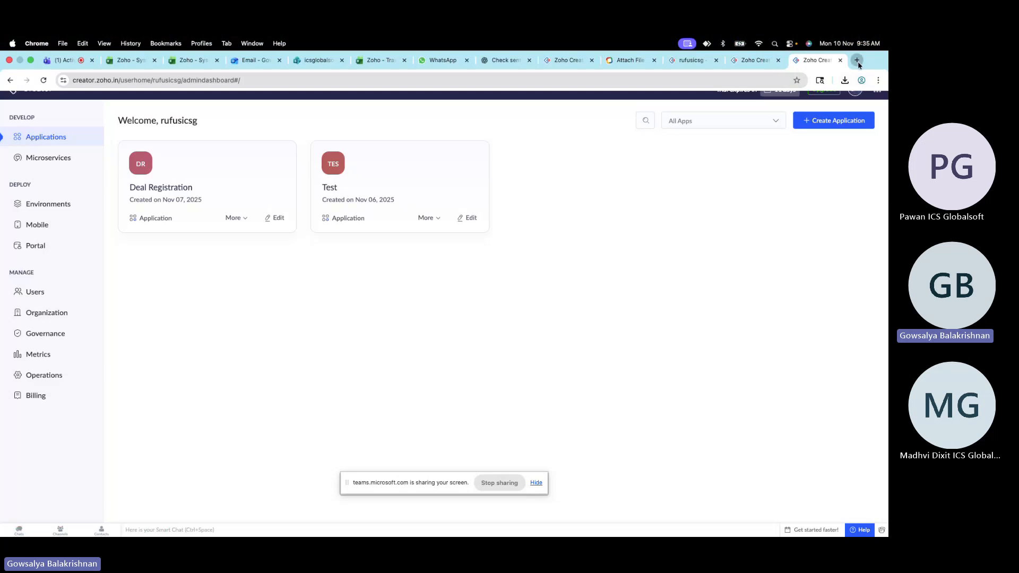
In a new tab, search Google for deluge scripting and open Zoho's Deluge page
left_click(857, 60)
type("delu")
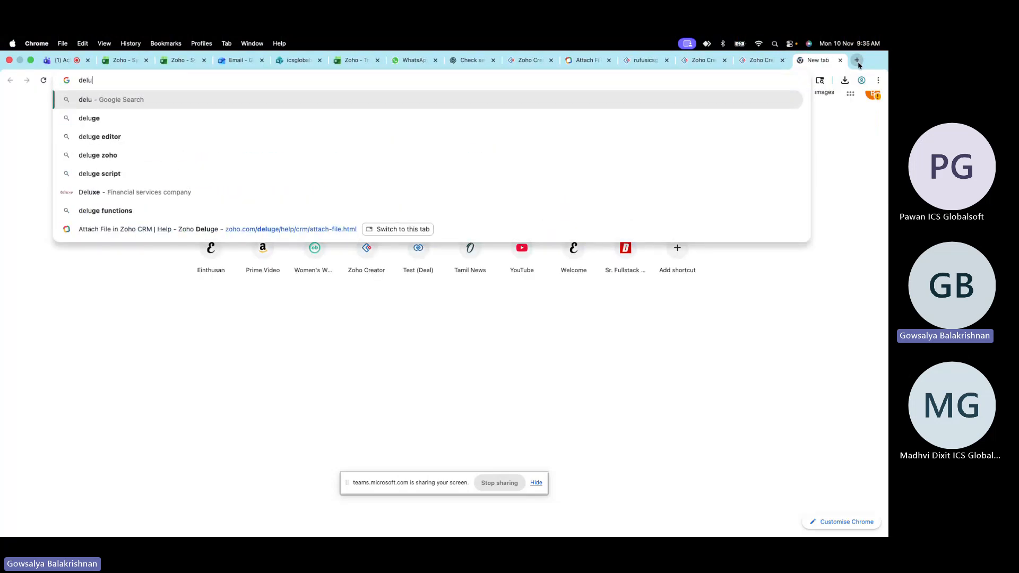
type("ge ")
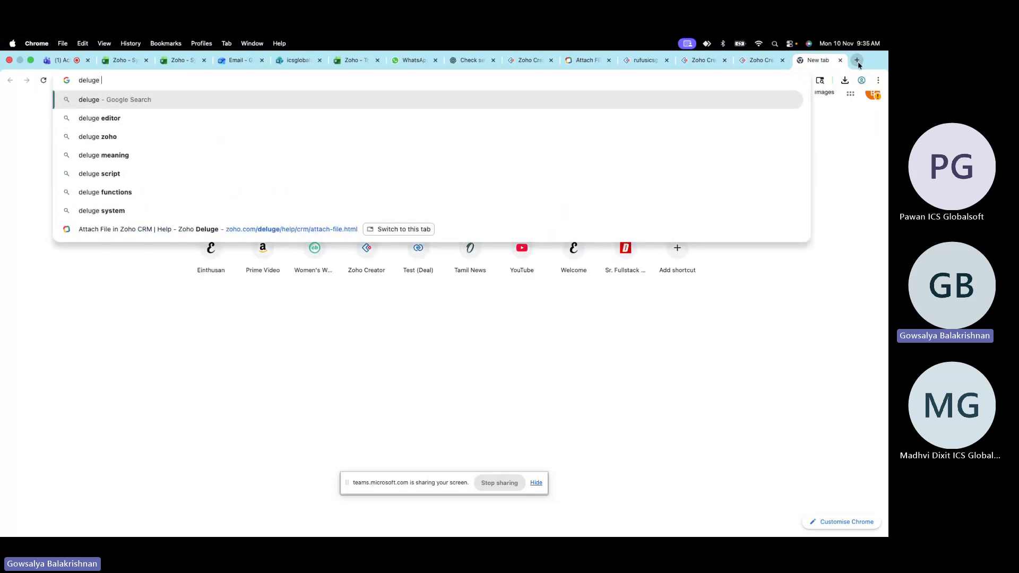
type("scriptin")
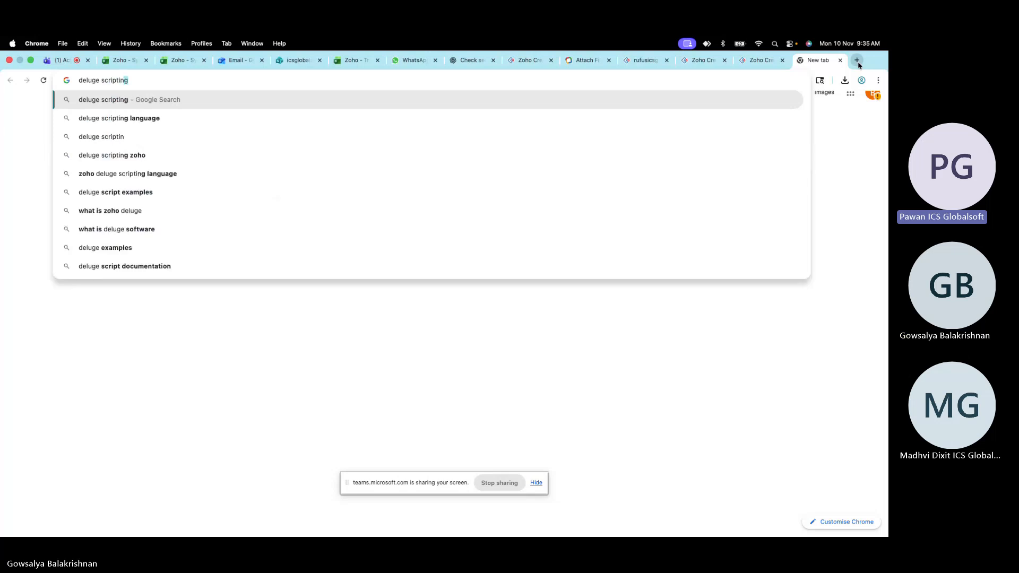
key("Return")
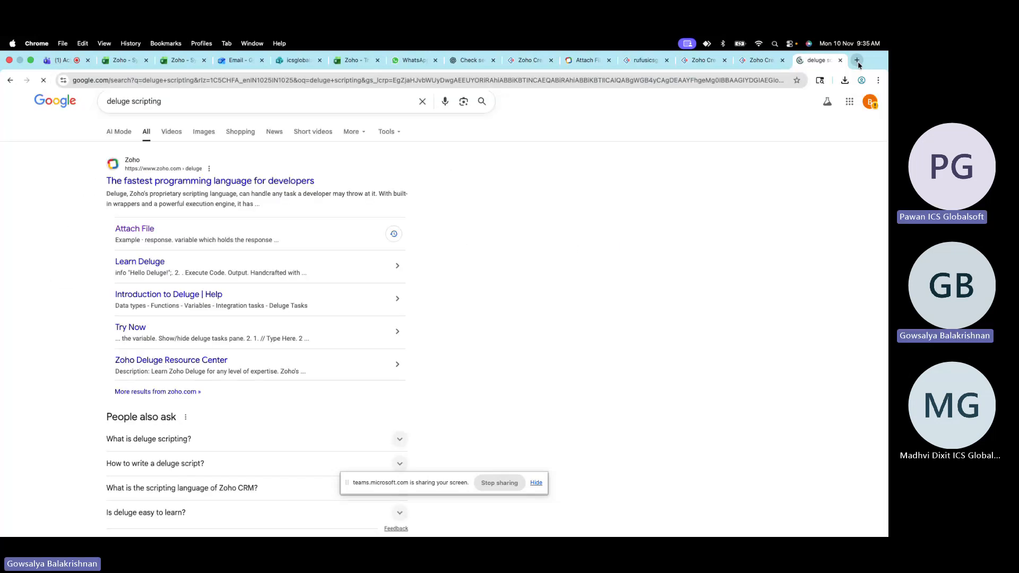
left_click(281, 181)
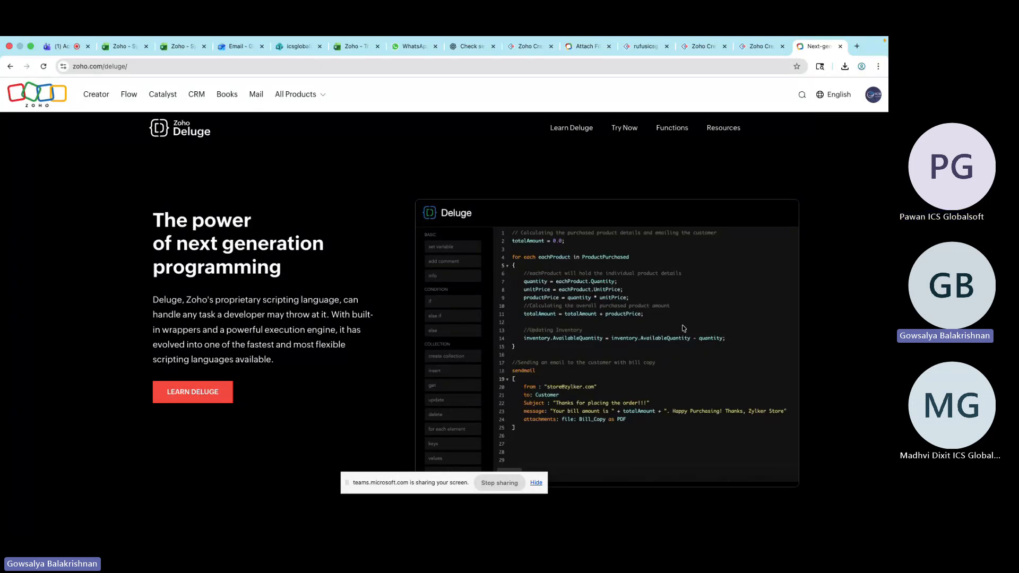
In the Creator tab, open the Create New Application options to review the ways of creating an application
left_click(758, 48)
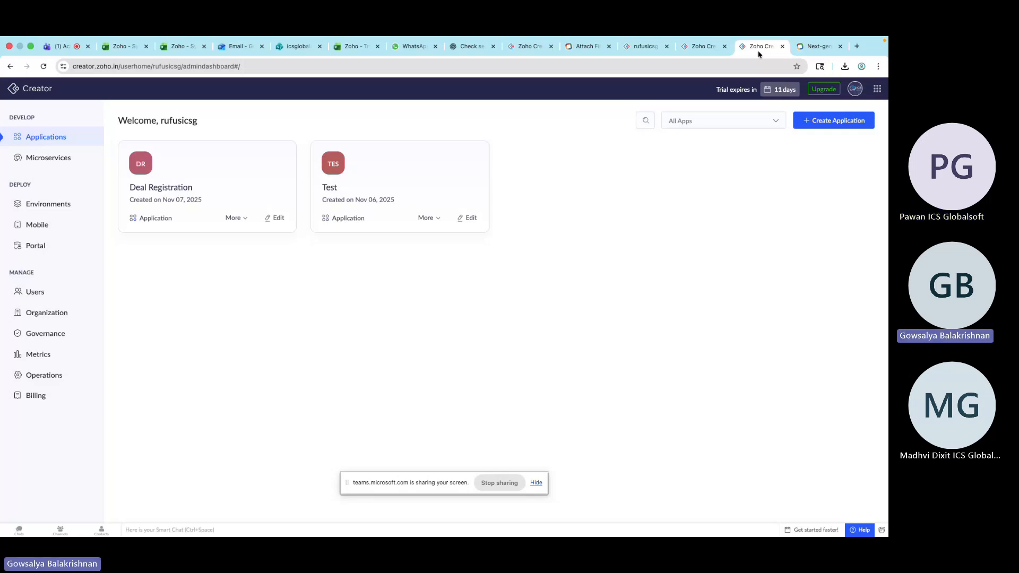
left_click(831, 129)
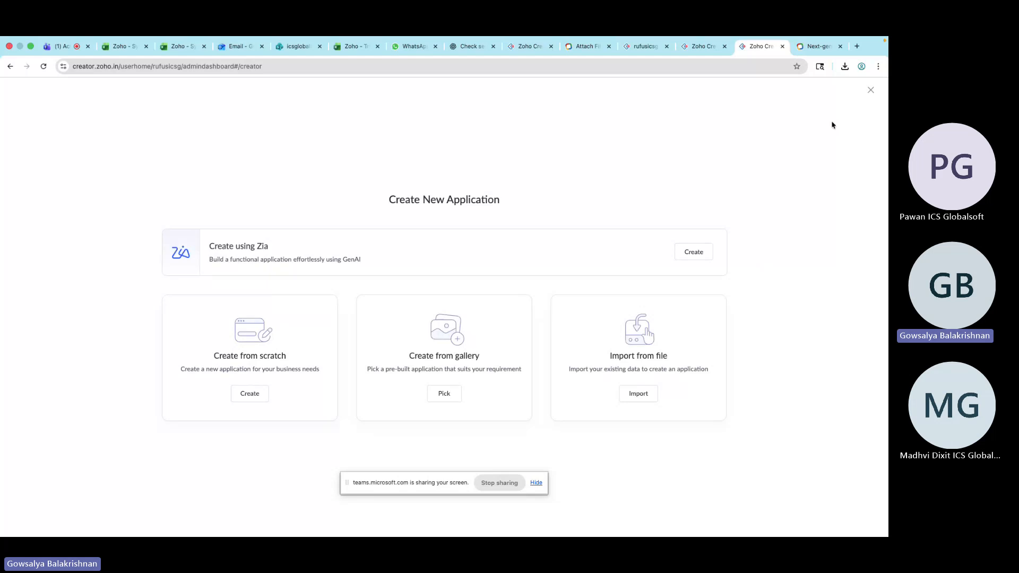
left_click(870, 90)
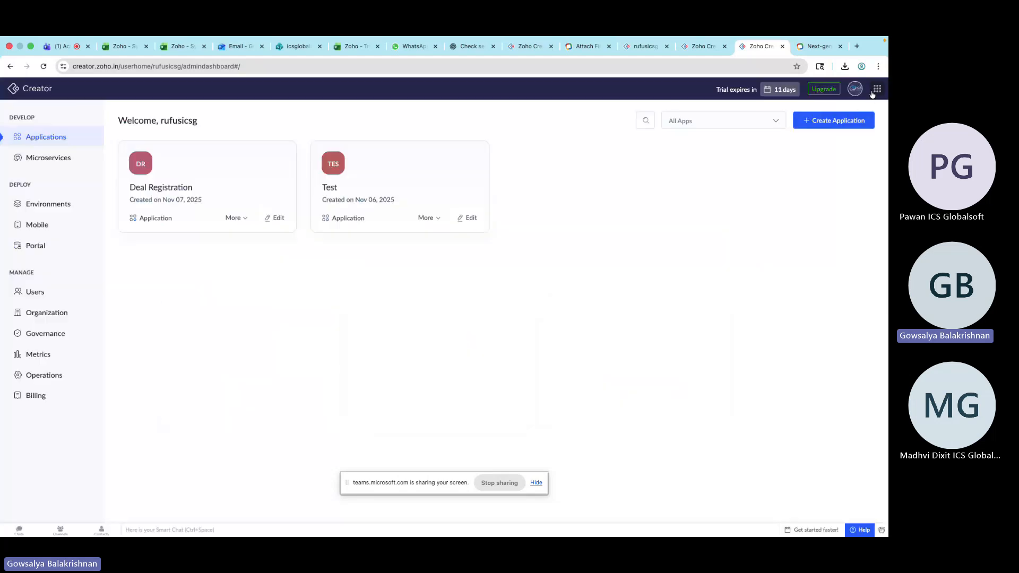
left_click(848, 125)
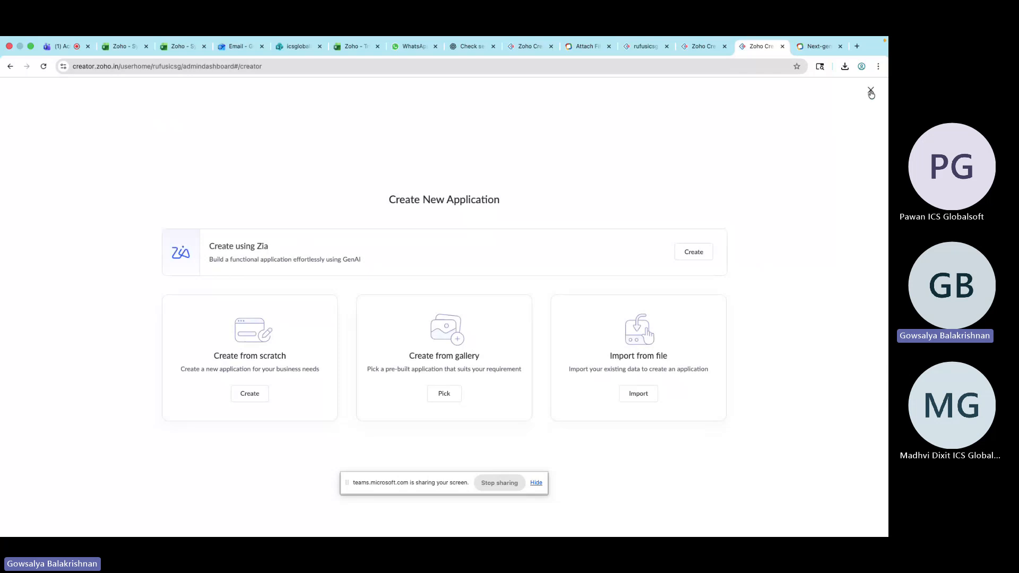
left_click(871, 90)
left_click(835, 130)
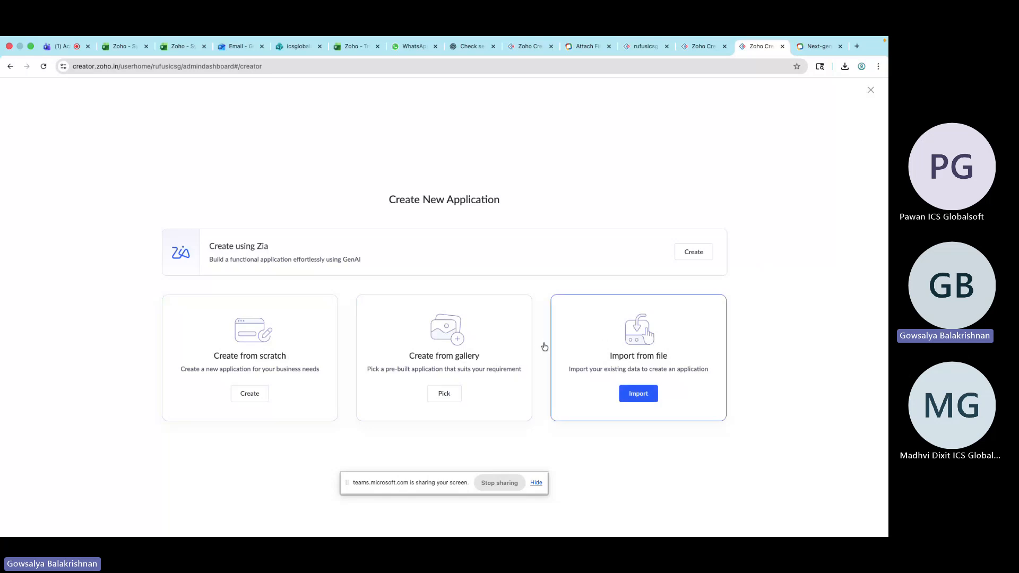
Browse the gallery of pre-built applications and return to the Create New Application options
left_click(444, 395)
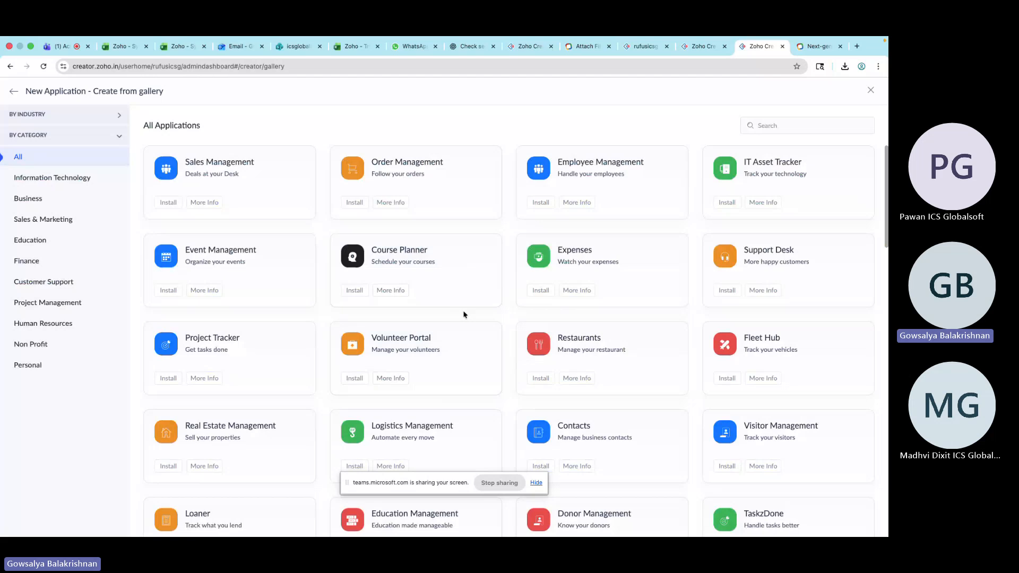
scroll(463, 314, "down", 6)
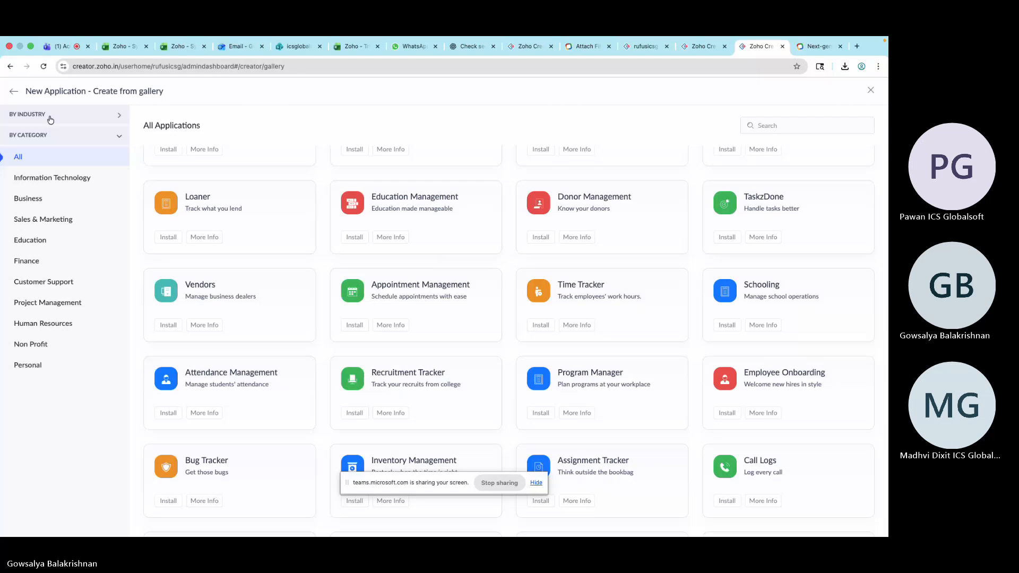
left_click(14, 92)
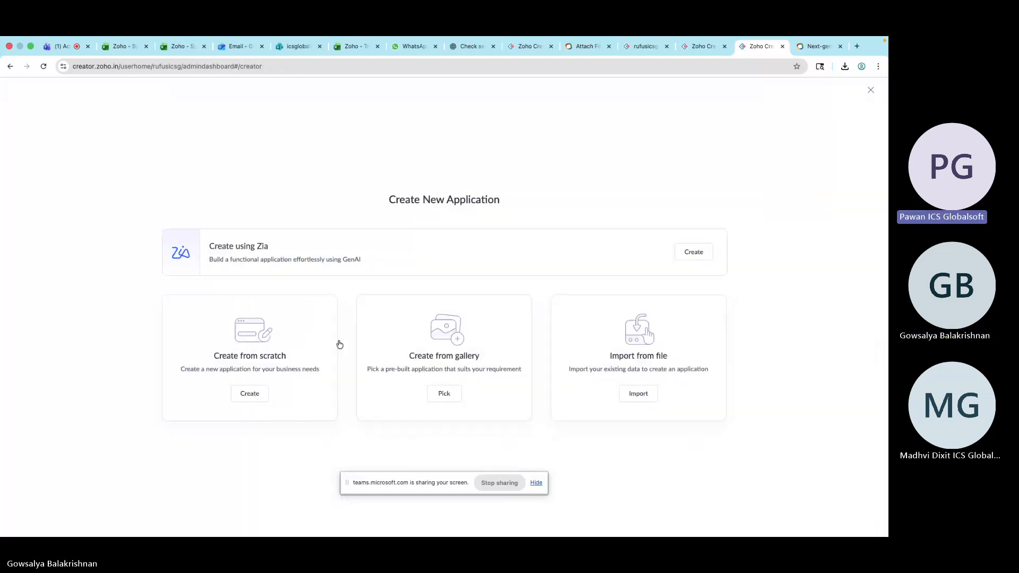
left_click(453, 393)
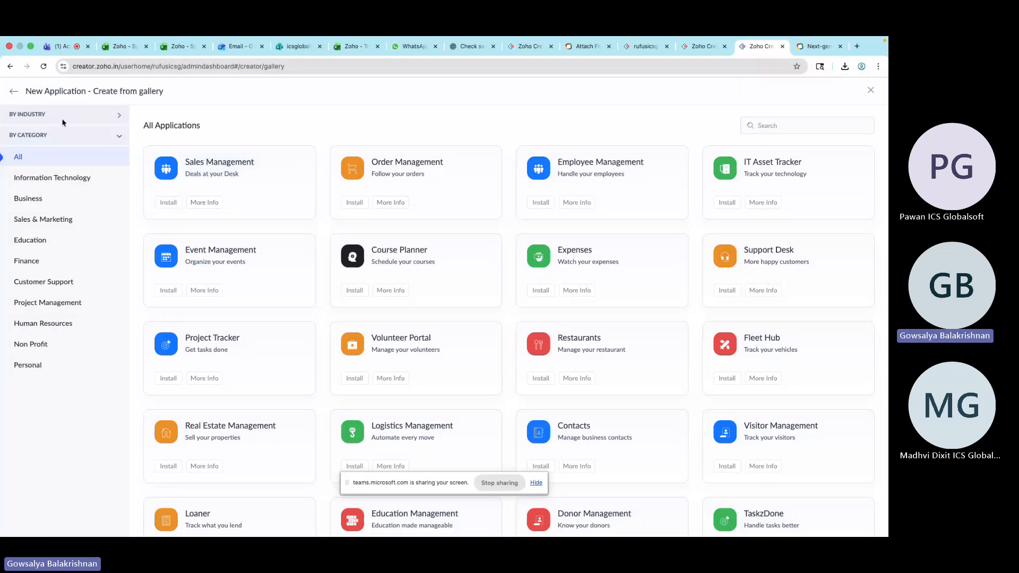
left_click(10, 91)
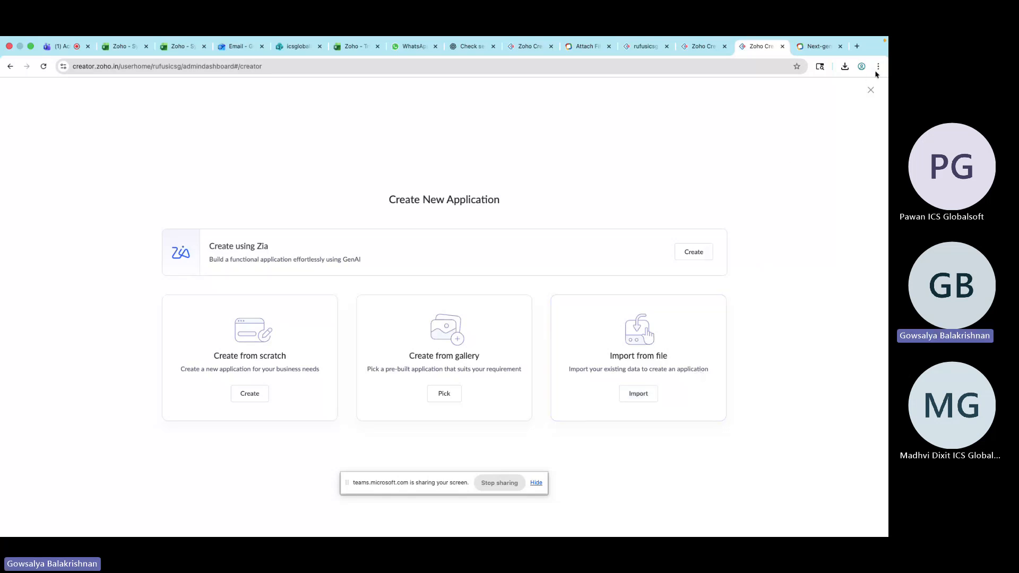
left_click(857, 47)
type(".ds")
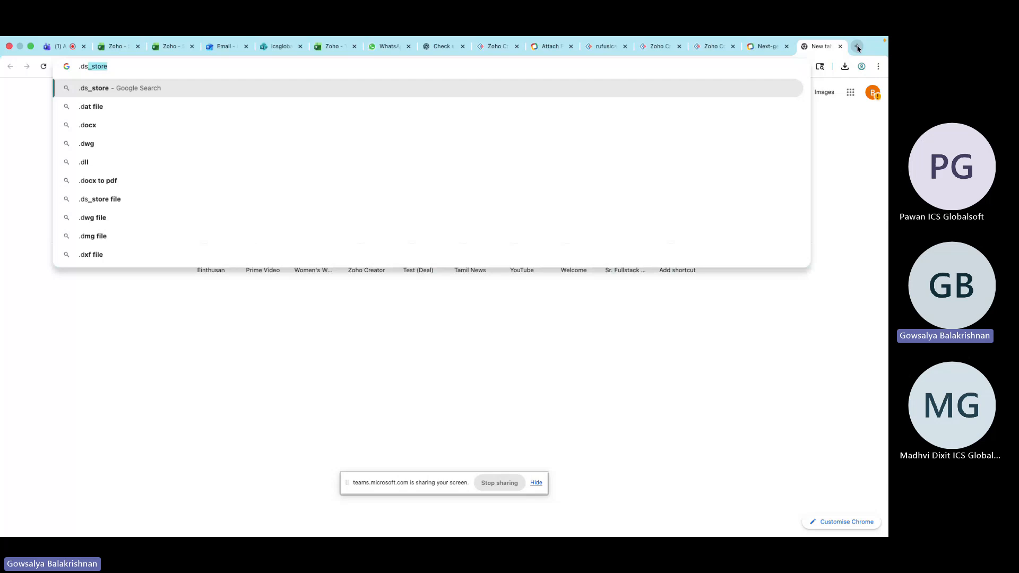
key("BackSpace")
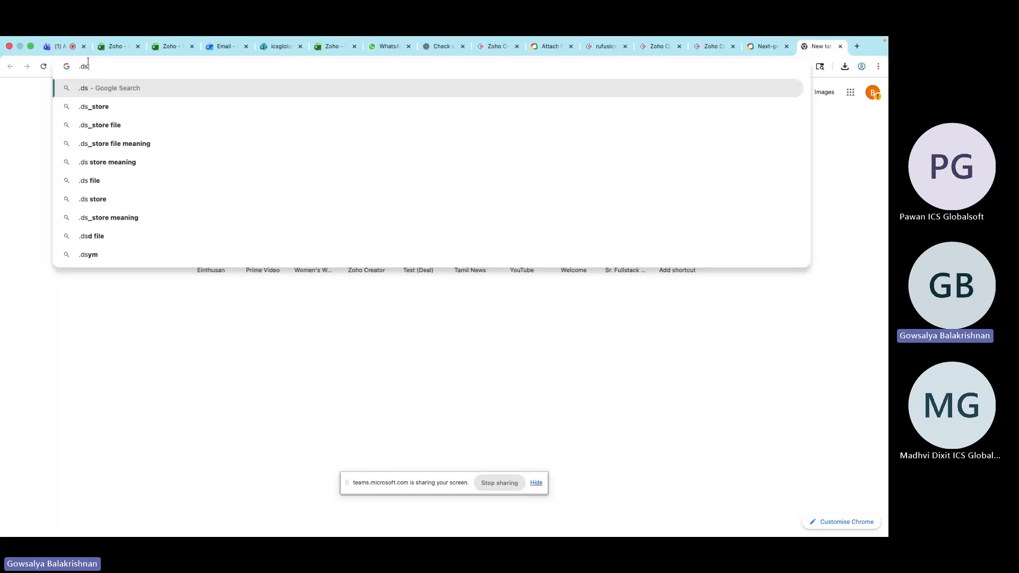
left_click_drag(91, 67, 76, 69)
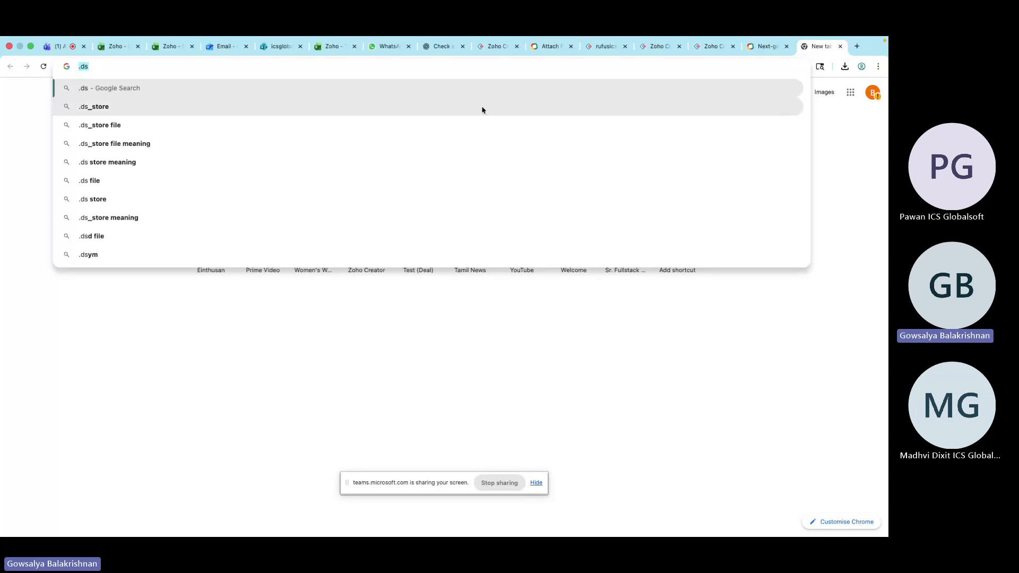
Create a new application from scratch named Order Management
left_click(707, 46)
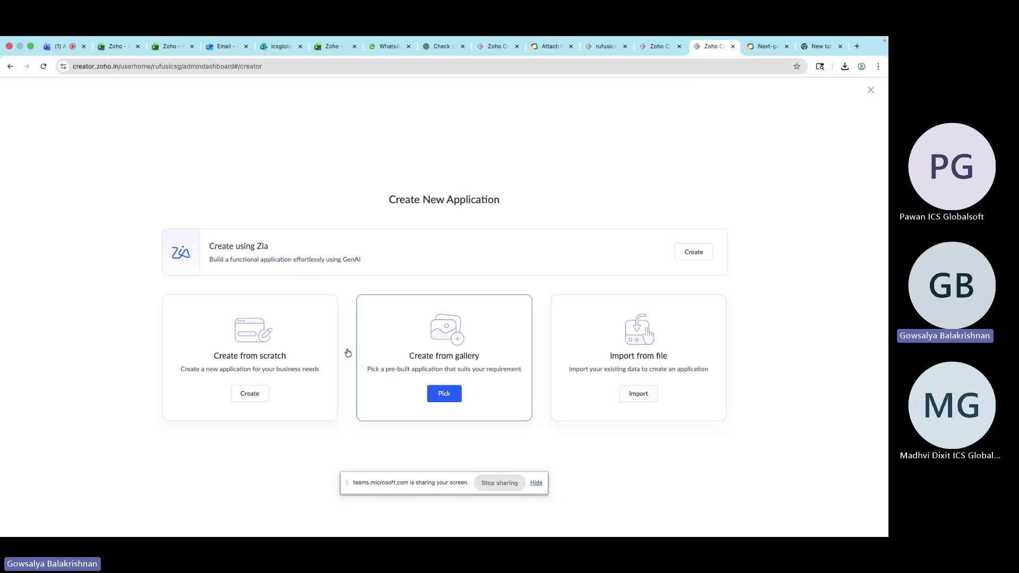
left_click(256, 398)
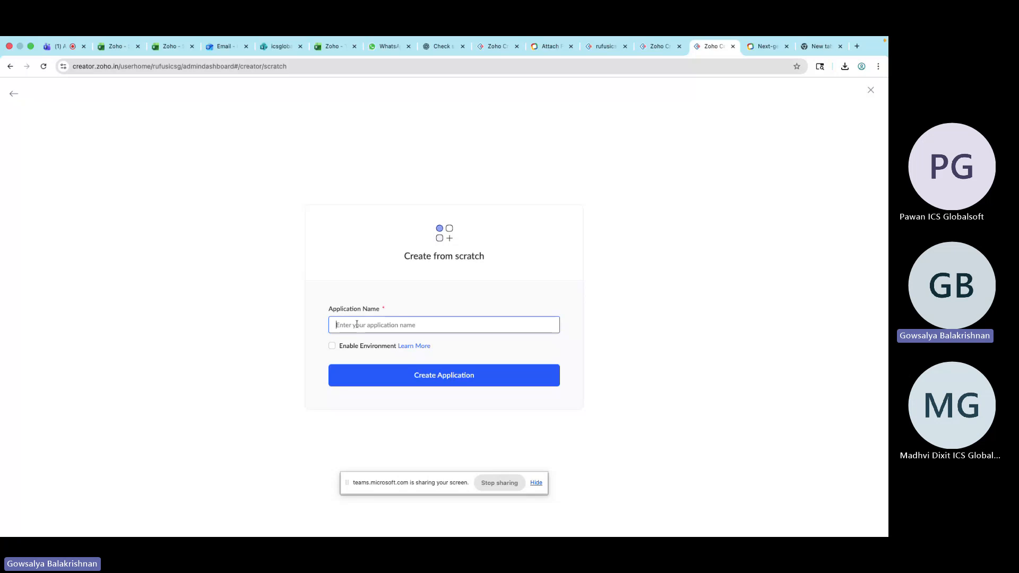
type("Order Man")
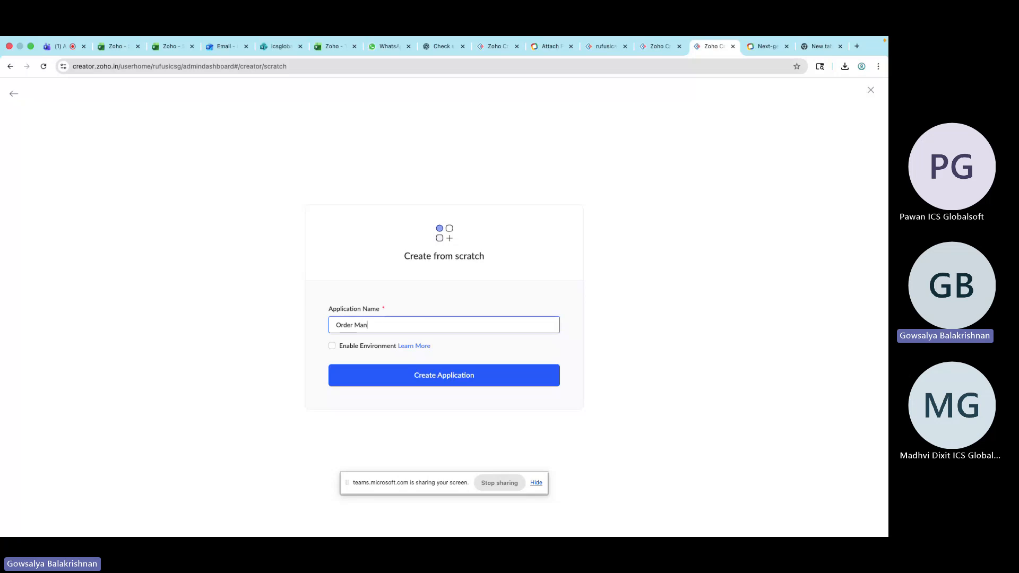
type("agement")
left_click(628, 340)
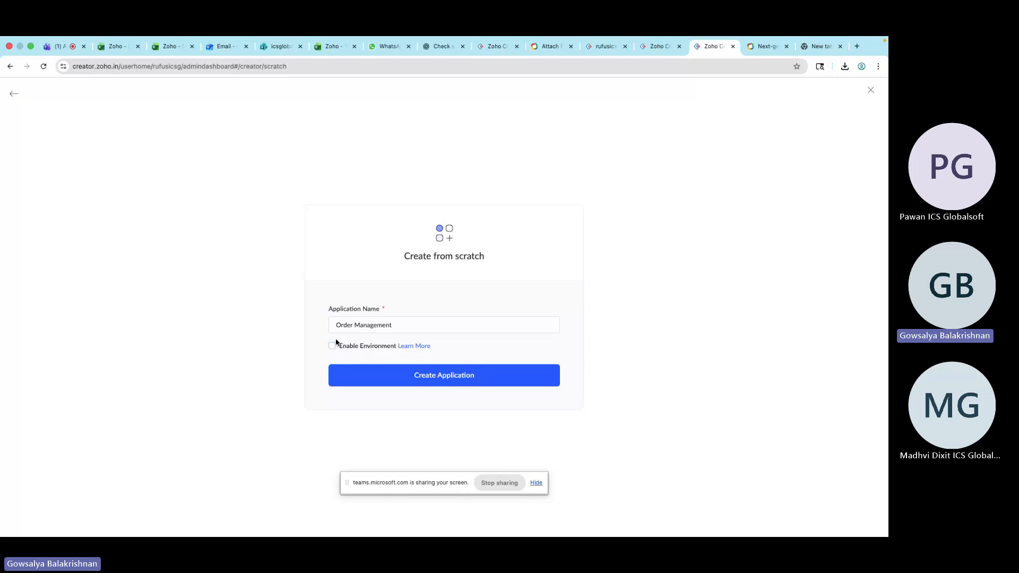
left_click(425, 382)
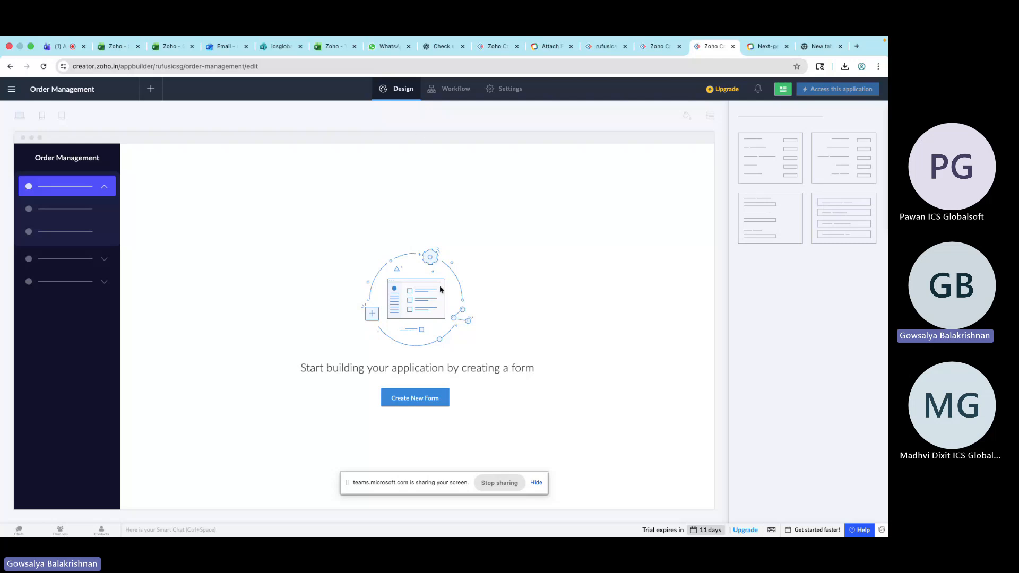
Create a new form in the application from the Cab Booking template
left_click(416, 404)
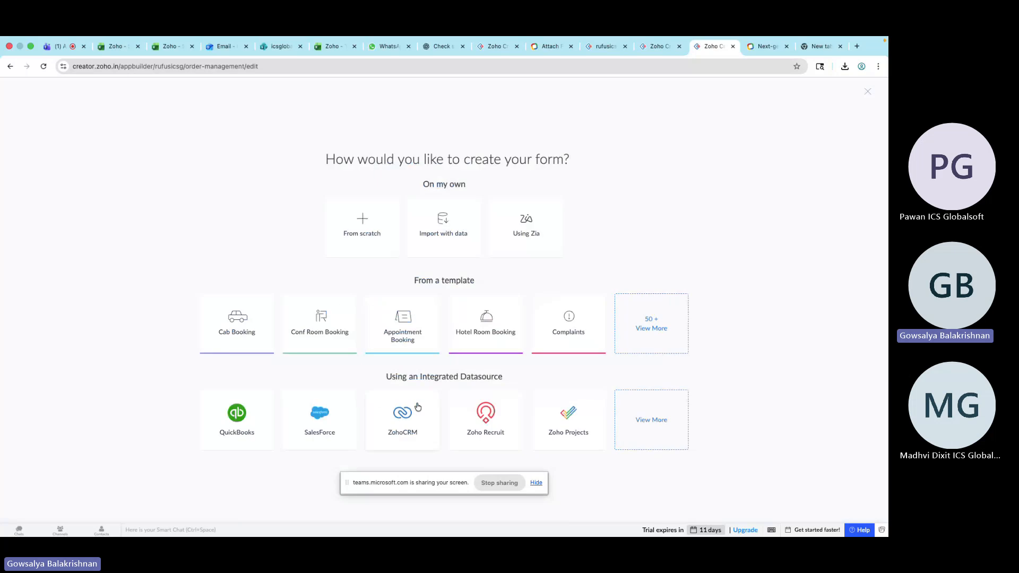
mouse_move(801, 40)
left_click(867, 91)
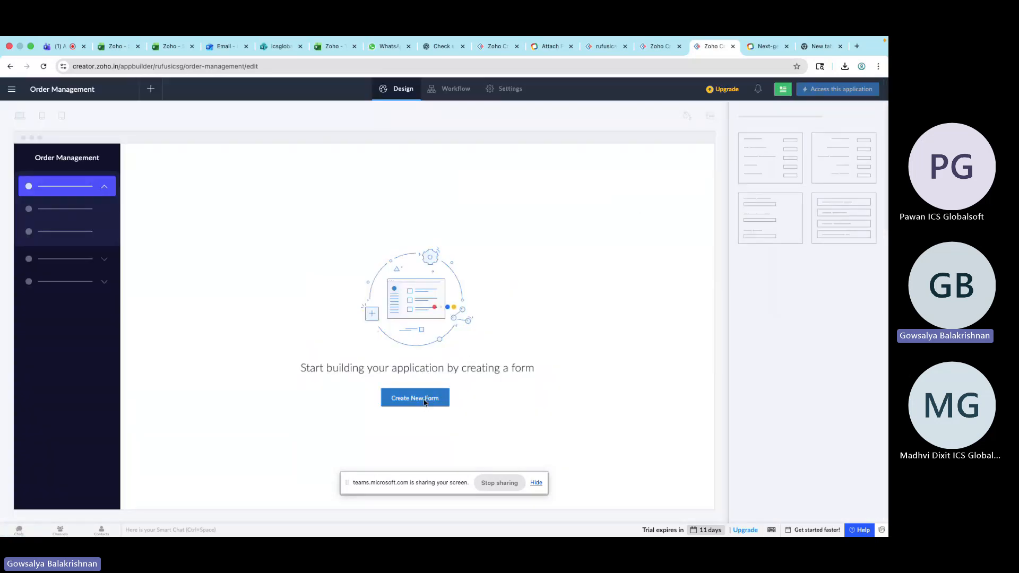
left_click(425, 403)
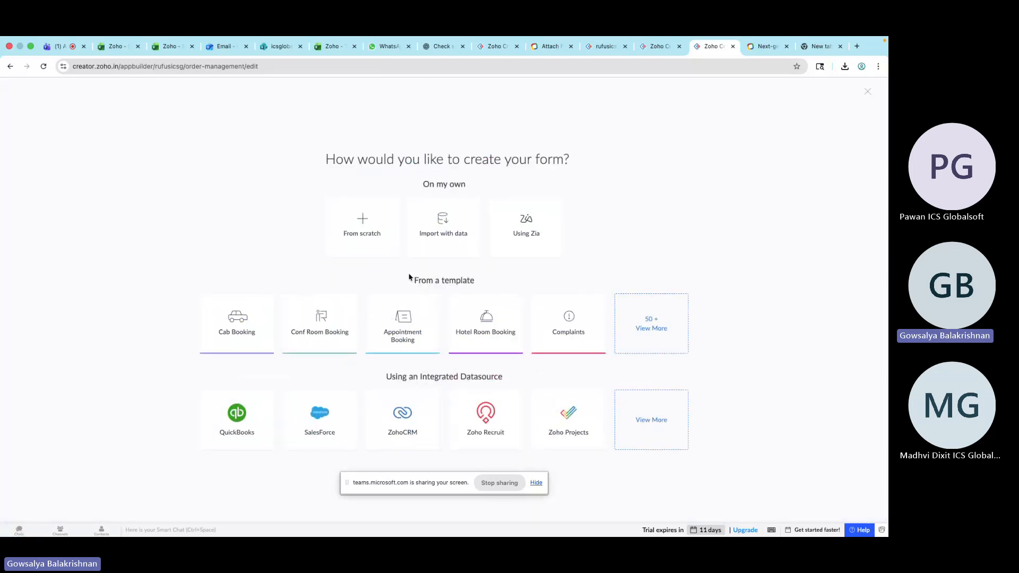
mouse_move(509, 305)
mouse_move(390, 312)
mouse_move(244, 332)
left_click(243, 330)
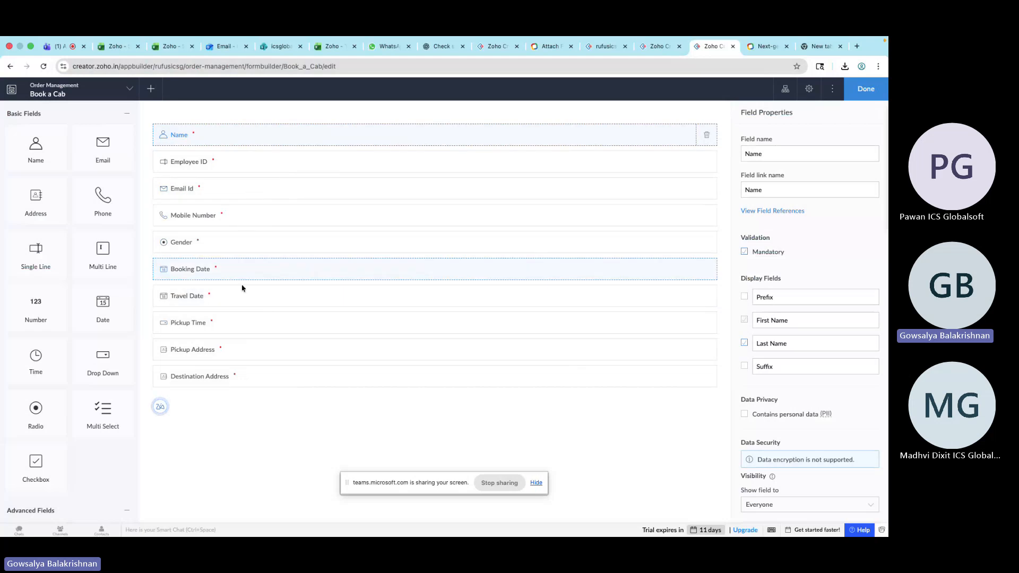
Delete the Book a Cab form, accepting the data loss warning
left_click(832, 88)
left_click(793, 144)
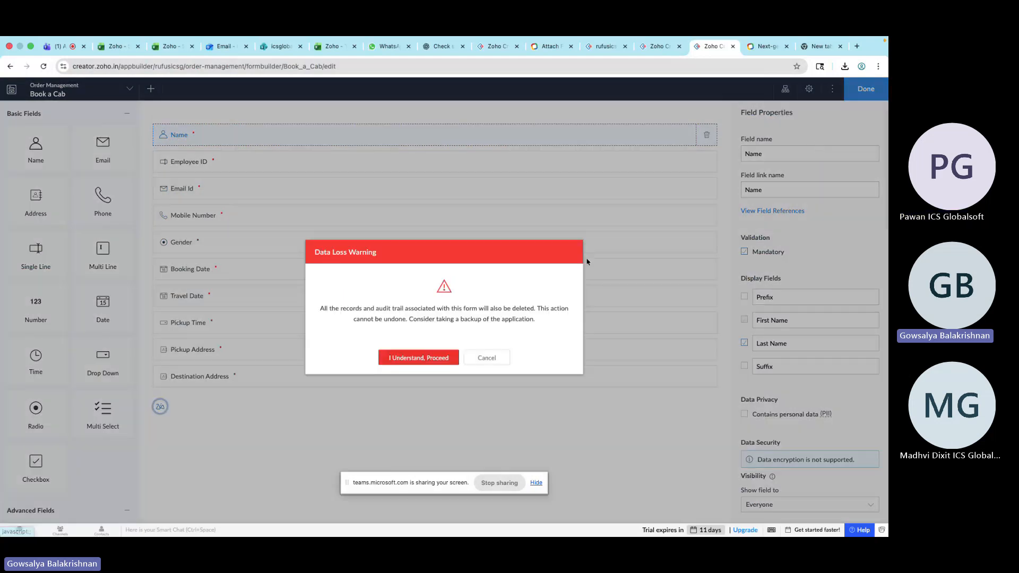
left_click(424, 358)
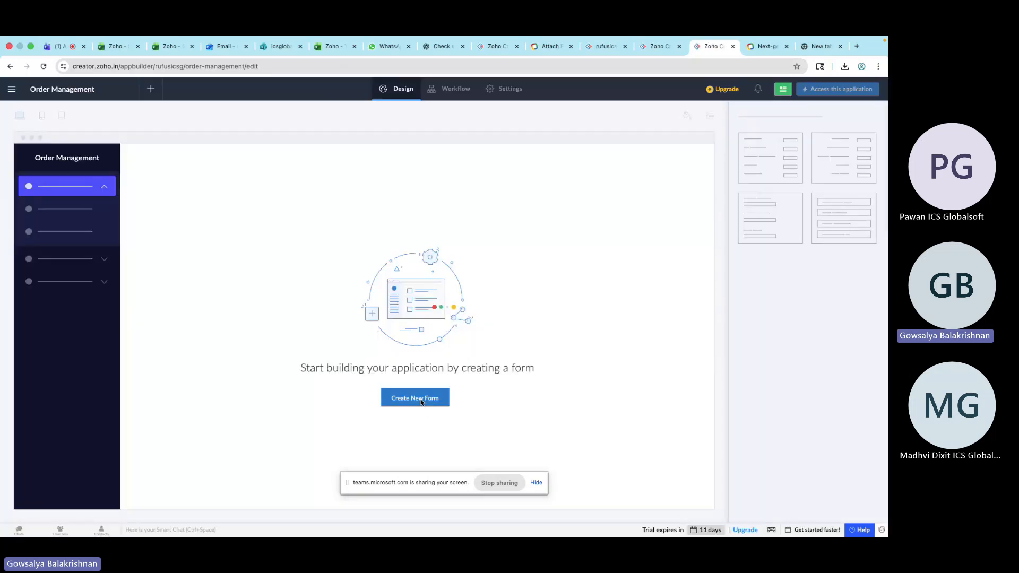
Create a new form from scratch named Product
left_click(421, 402)
left_click(354, 235)
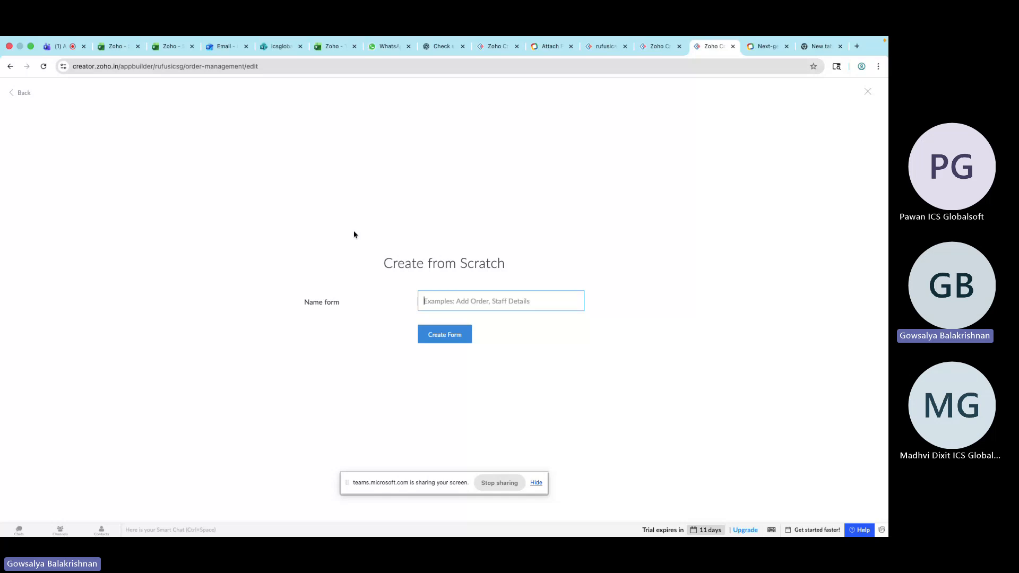
type("Product")
left_click(450, 336)
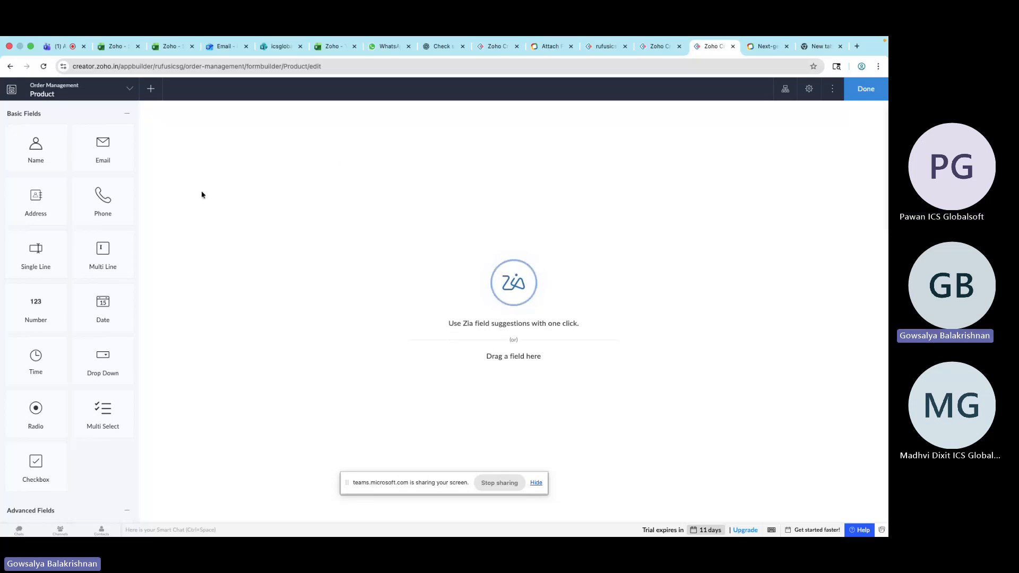
Scroll through the form builder's basic, advanced, special and AI field types
scroll(74, 324, "down", 5)
scroll(74, 328, "down", 5)
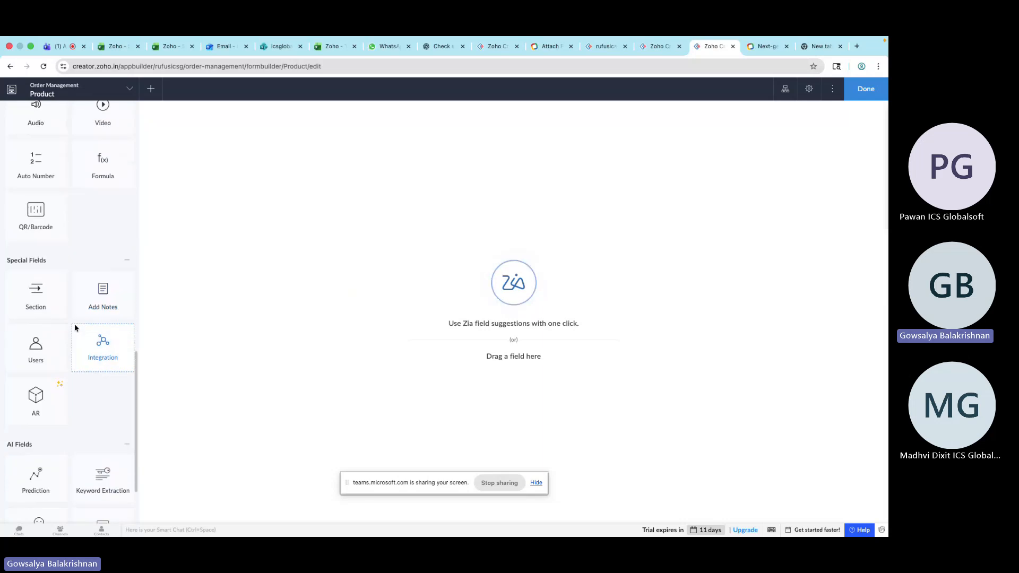
scroll(74, 328, "up", 9)
scroll(75, 328, "up", 1)
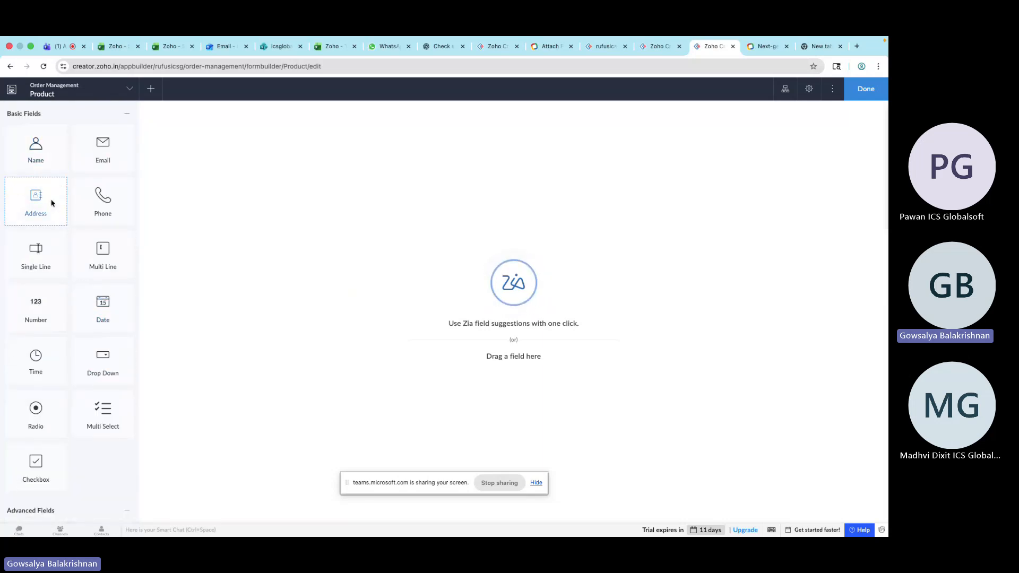
scroll(50, 250, "down", 1)
scroll(52, 252, "up", 1)
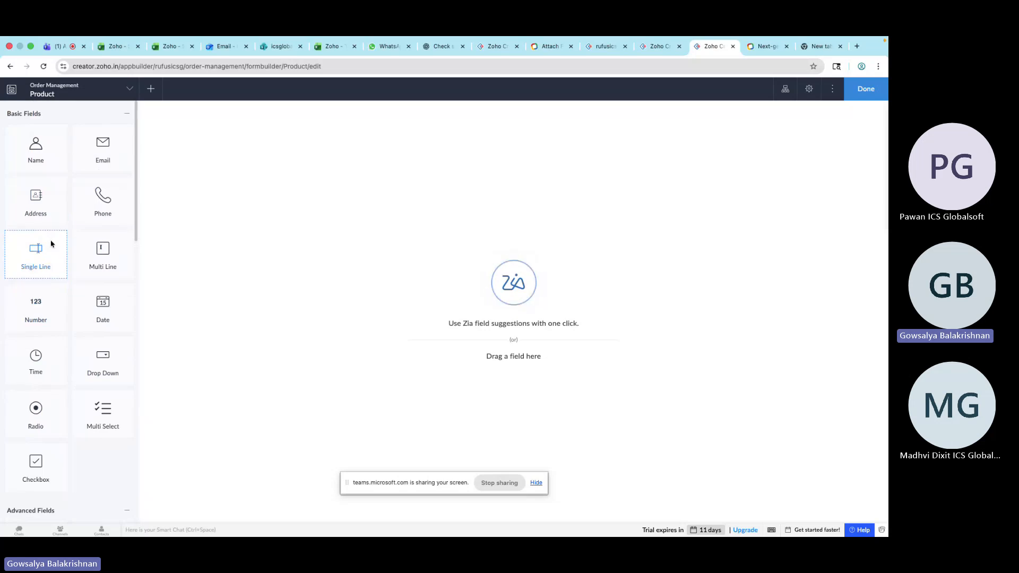
scroll(61, 290, "down", 2)
scroll(61, 290, "down", 18)
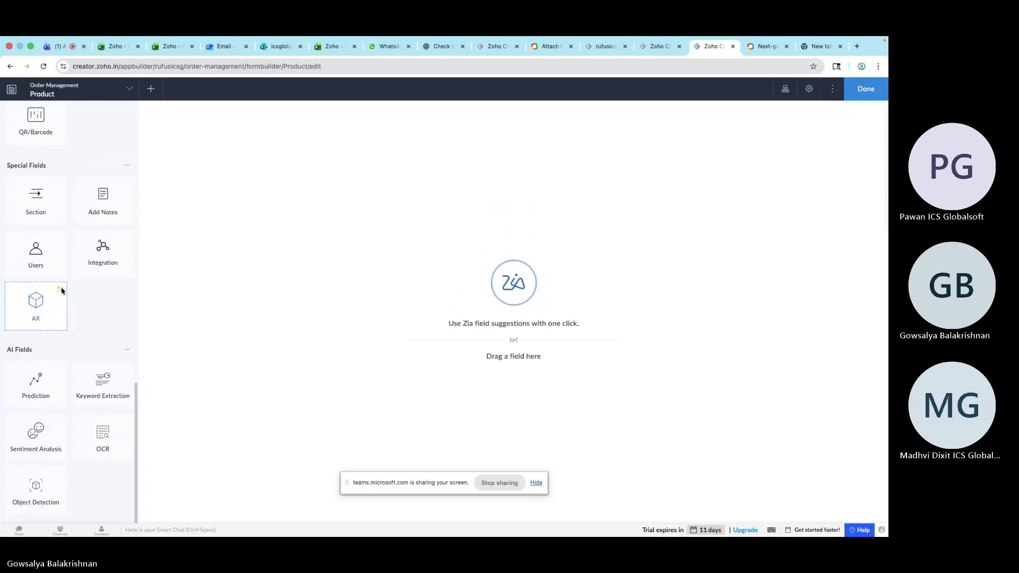
scroll(61, 290, "up", 20)
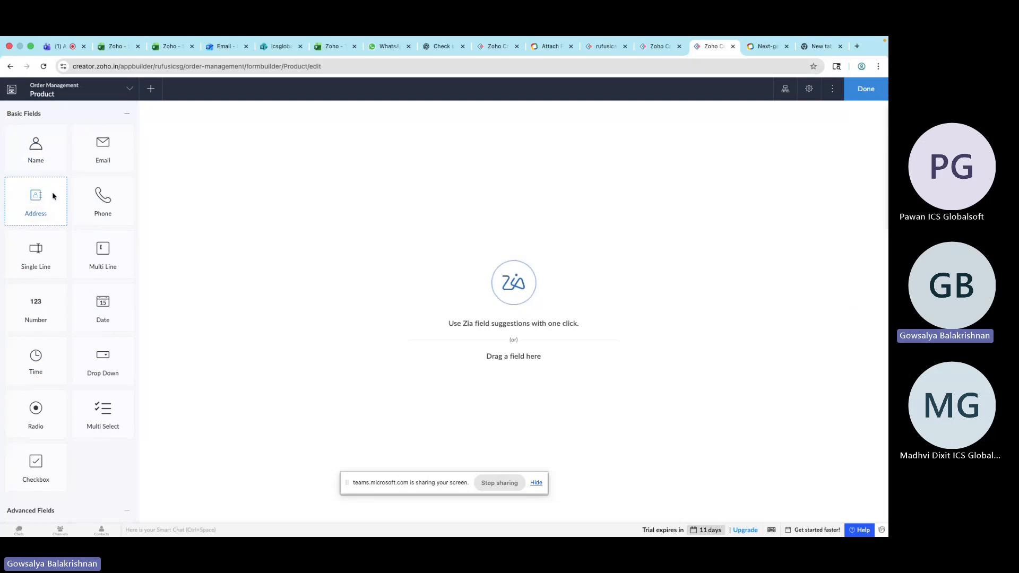
scroll(63, 277, "down", 5)
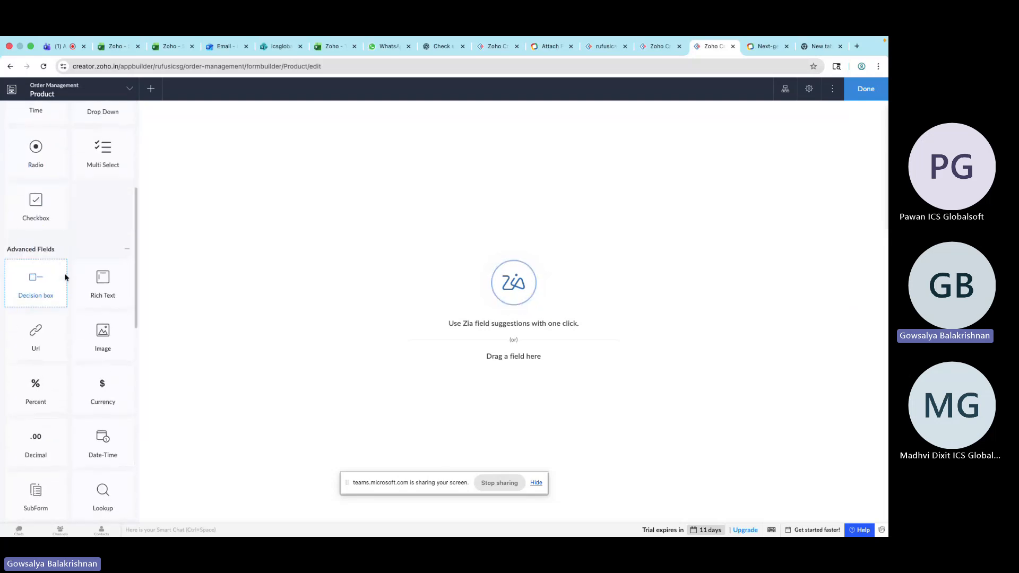
scroll(66, 277, "down", 1)
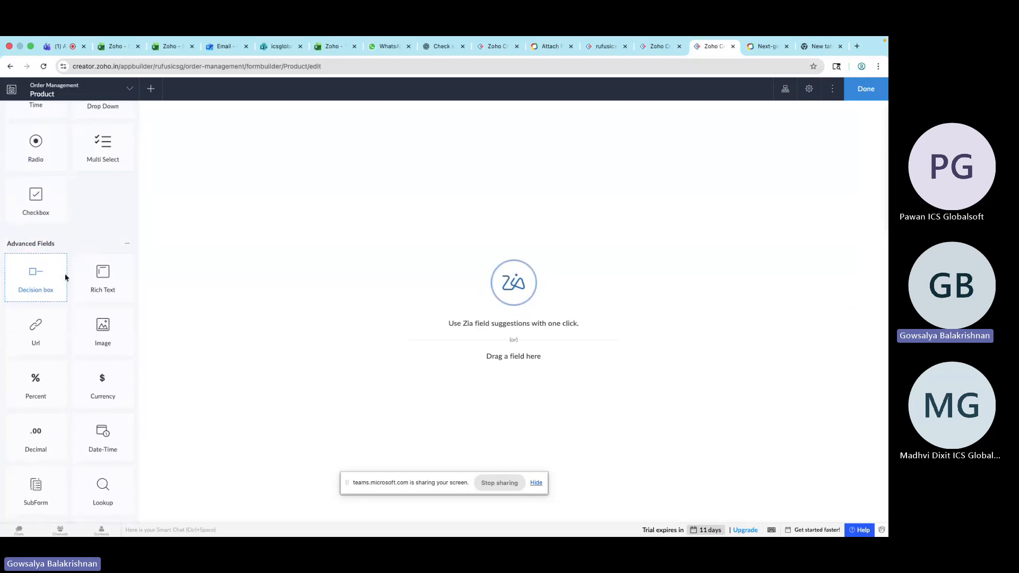
scroll(64, 341, "down", 10)
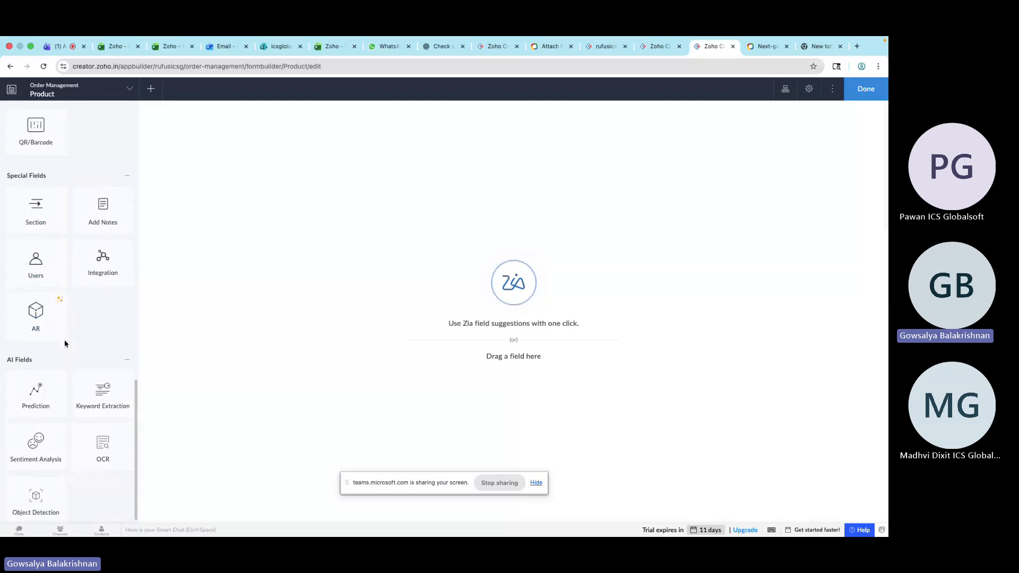
scroll(65, 344, "up", 15)
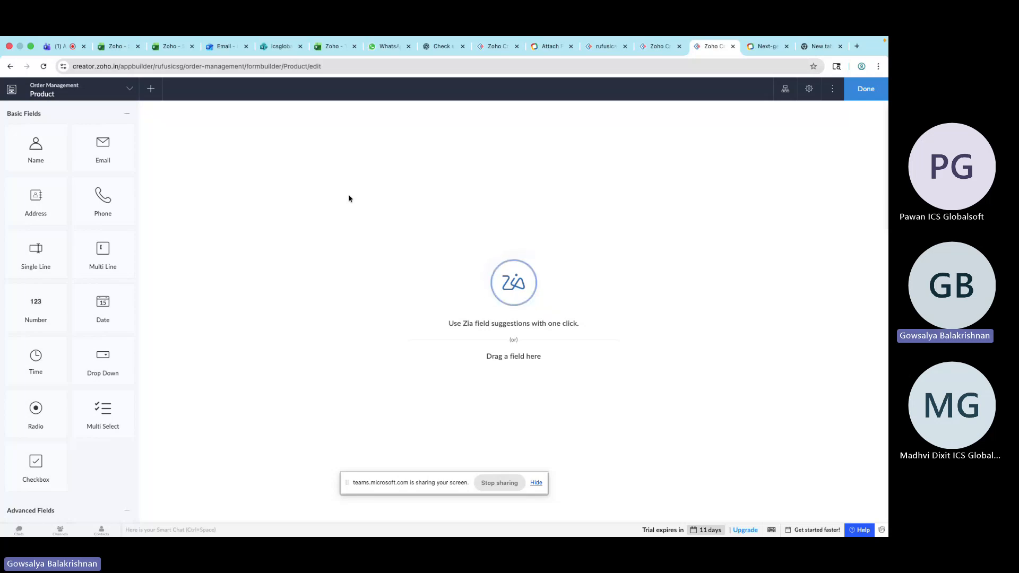
Add a Single Line field to the Product form and name it Name
left_click_drag(36, 248, 218, 139)
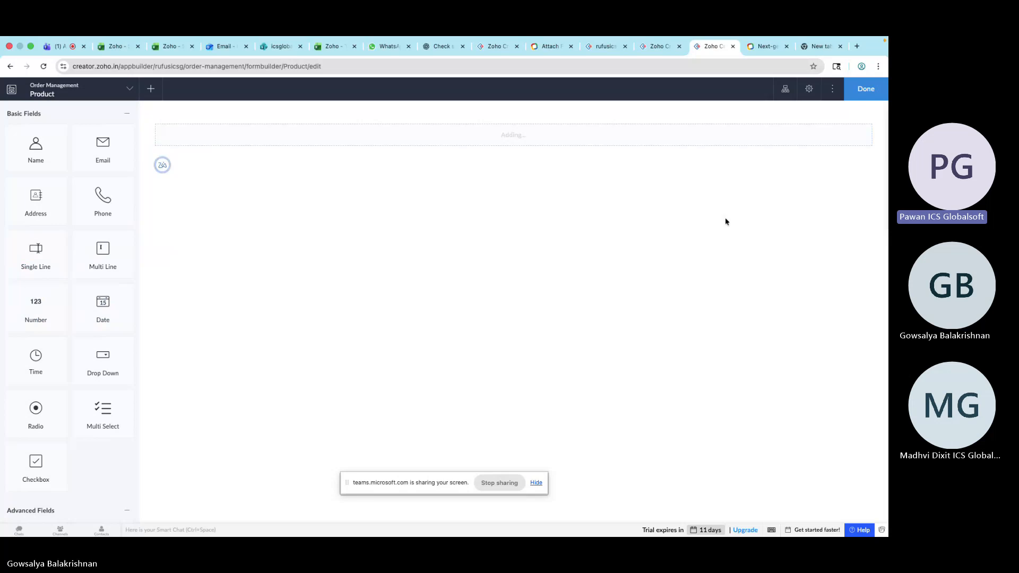
type("P")
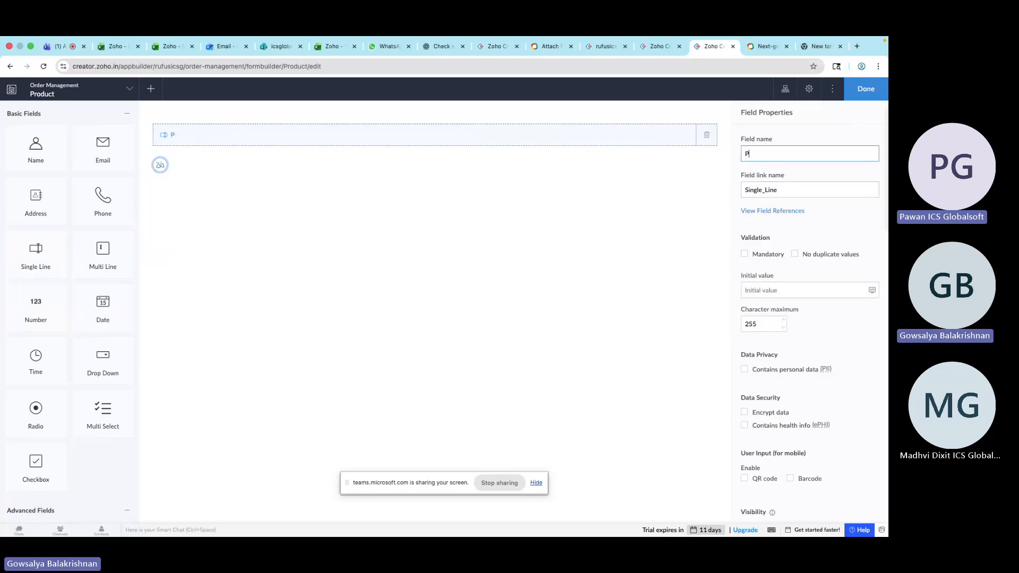
type("rod")
key("BackSpace")
key("BackSpace")
key("BackSpace")
type("Name")
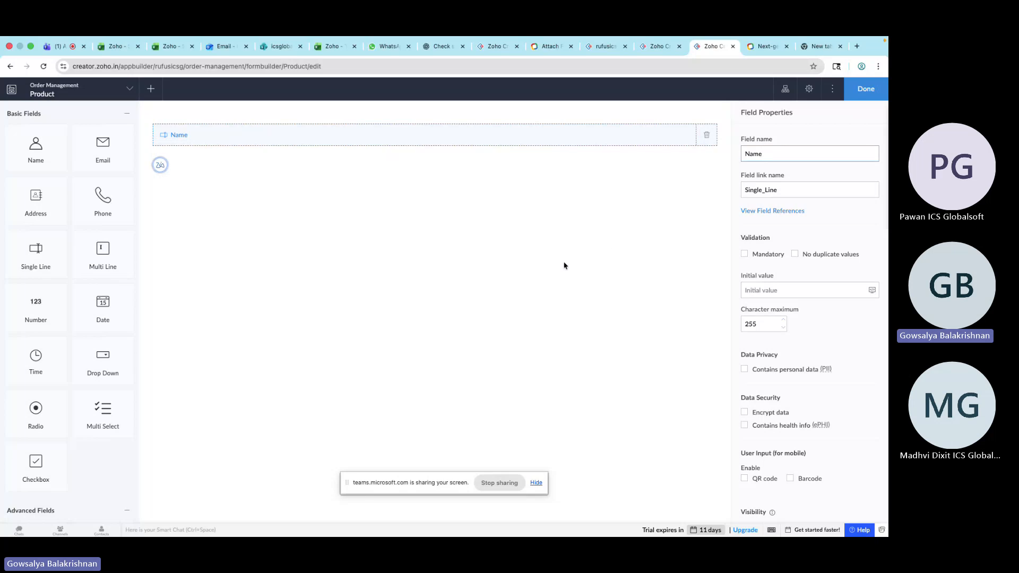
Add a Decimal field named Price below the Name field
scroll(88, 412, "down", 5)
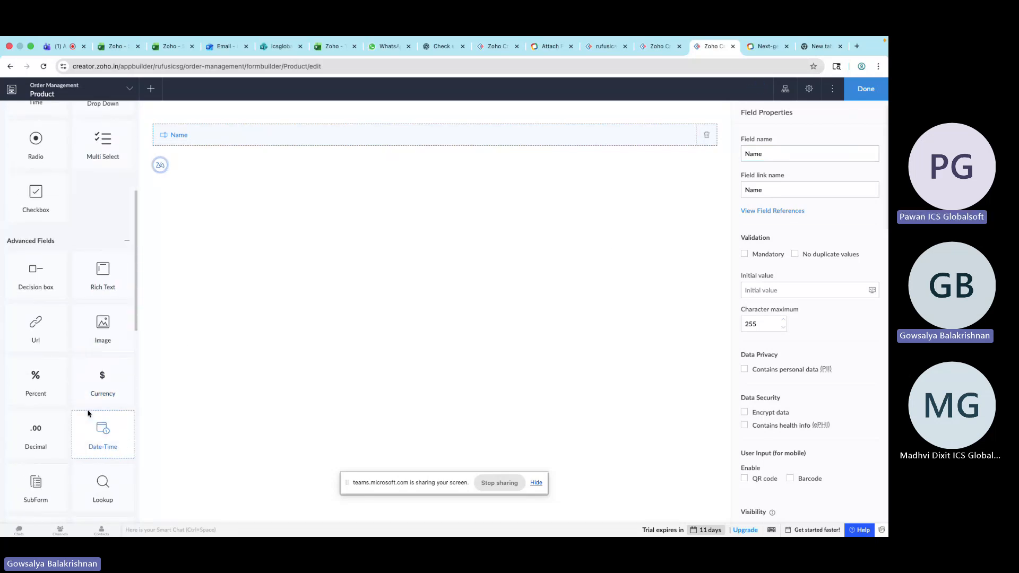
scroll(98, 268, "up", 5)
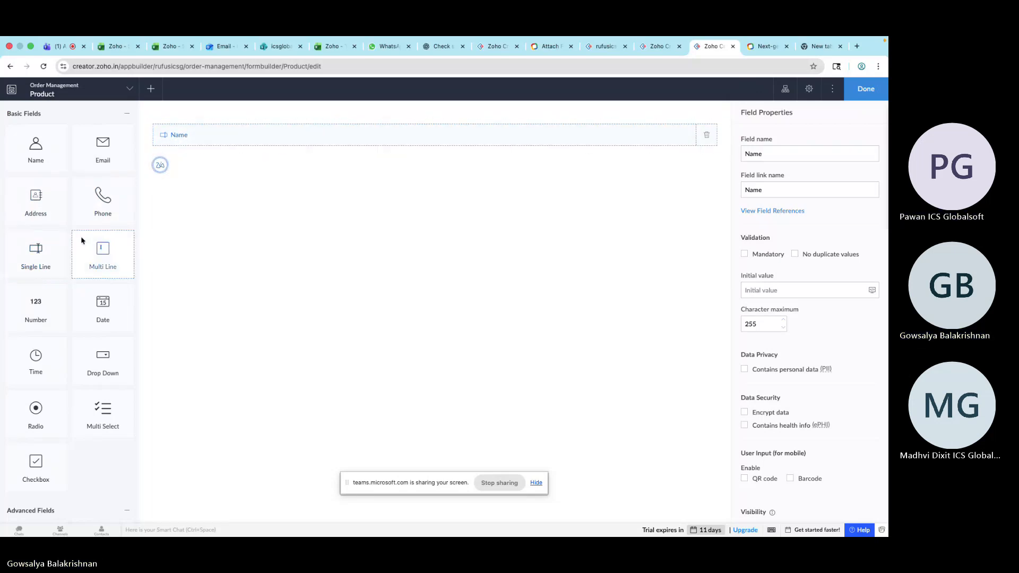
left_click_drag(44, 155, 120, 156)
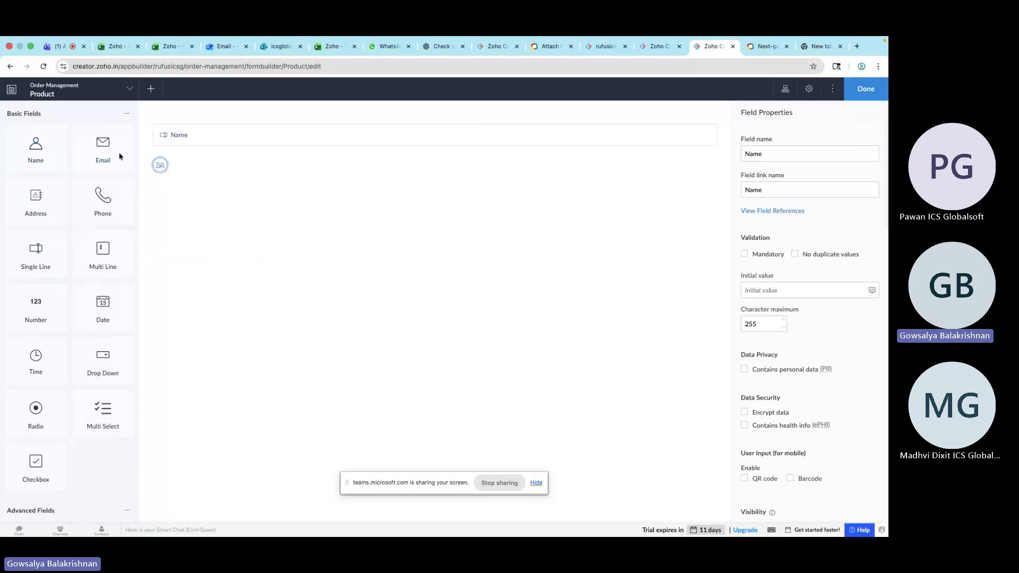
scroll(80, 279, "down", 5)
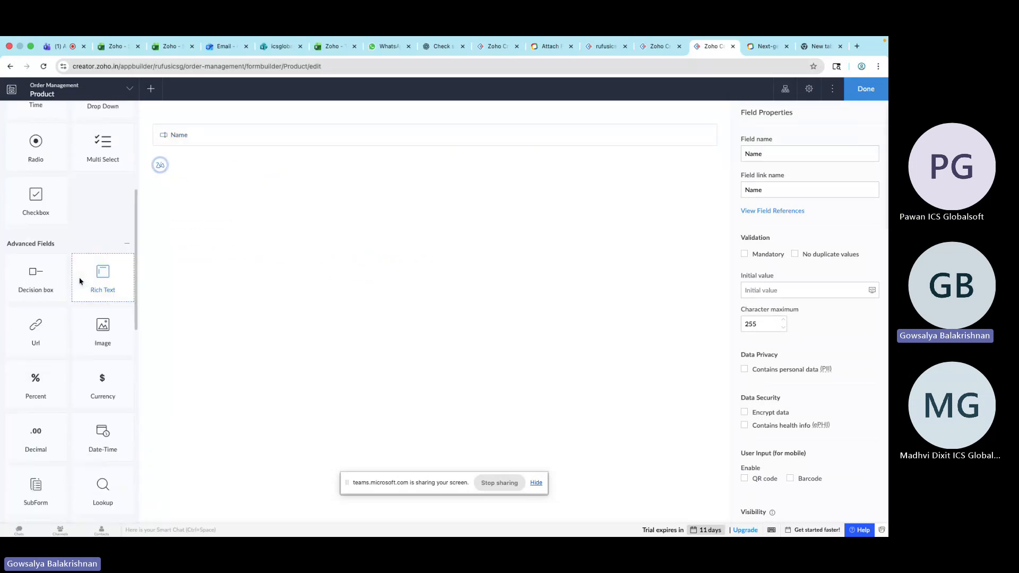
scroll(80, 280, "down", 1)
left_click_drag(51, 374, 223, 168)
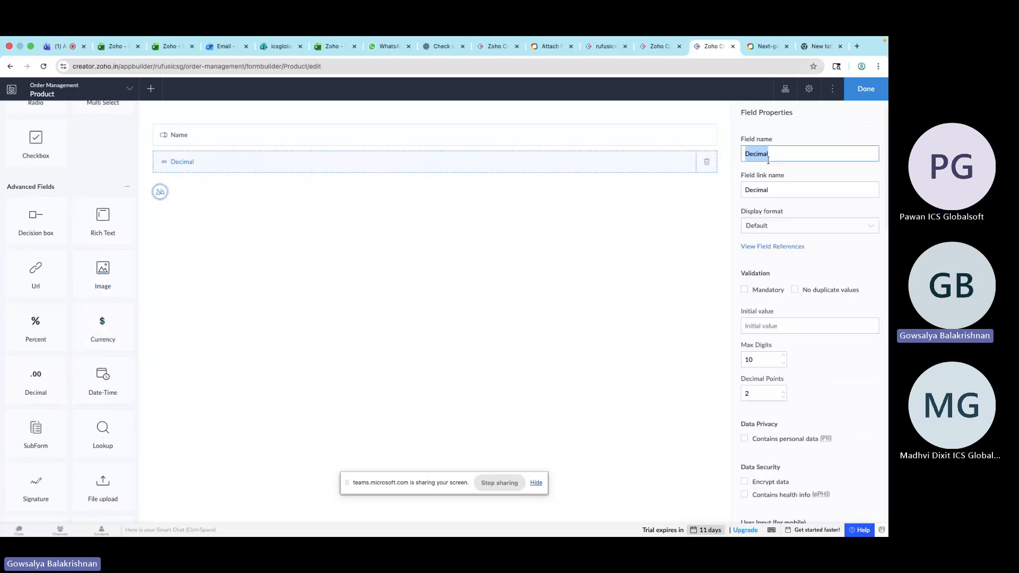
type("Price")
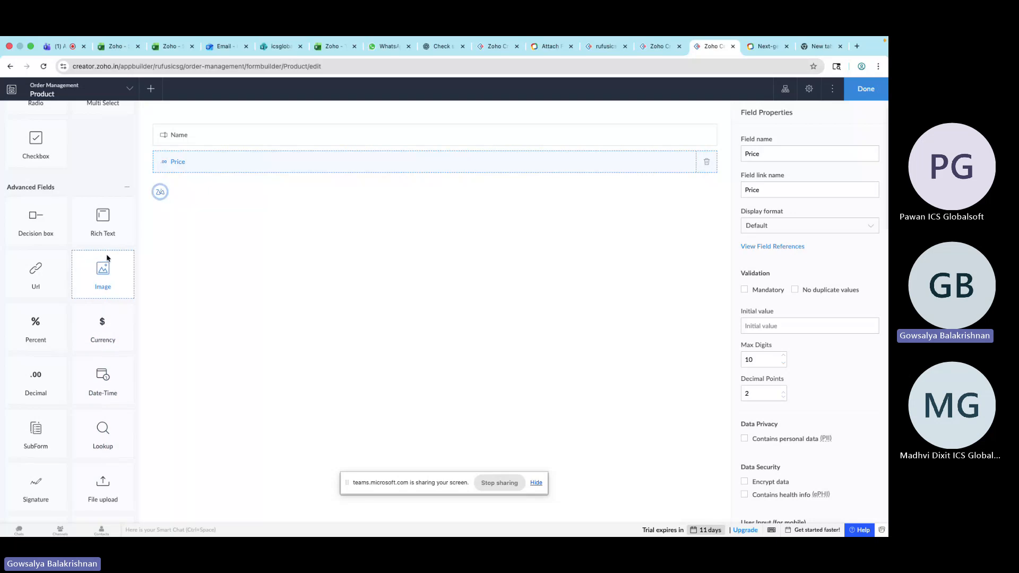
Add a Date field named Manufacture Date below the Price field
scroll(106, 271, "up", 5)
left_click_drag(104, 227, 213, 185)
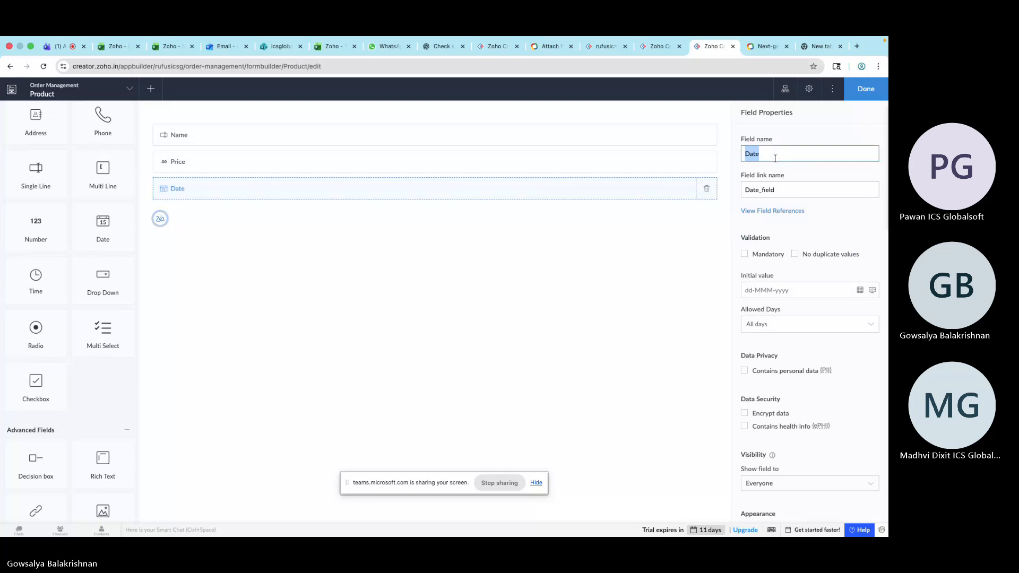
left_click(775, 158)
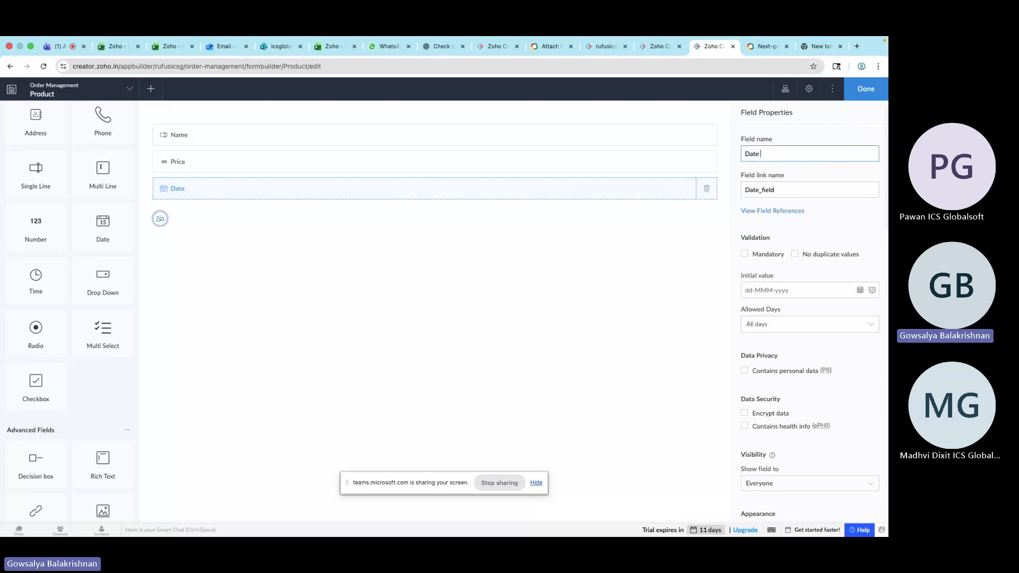
type("of M")
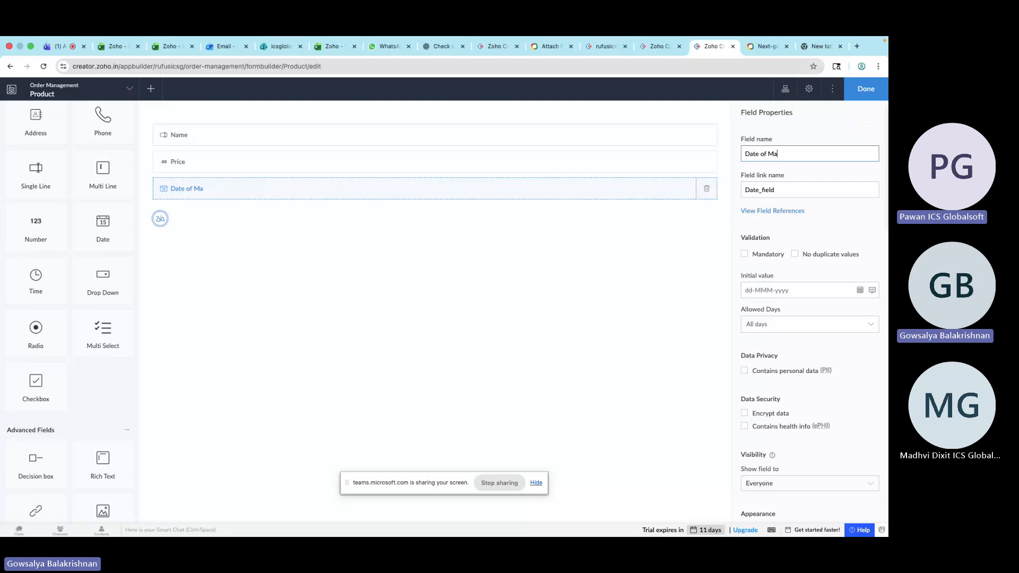
type("a")
key("BackSpace")
key("BackSpace")
key("BackSpace")
key("BackSpace")
key("BackSpace")
key("BackSpace")
key("BackSpace")
key("BackSpace")
key("BackSpace")
key("BackSpace")
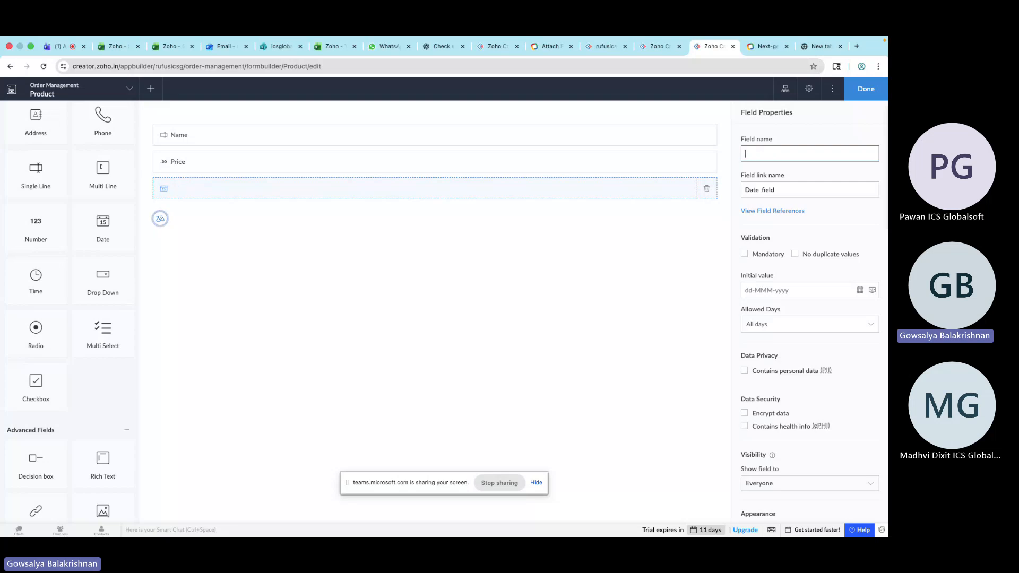
type("Manufac")
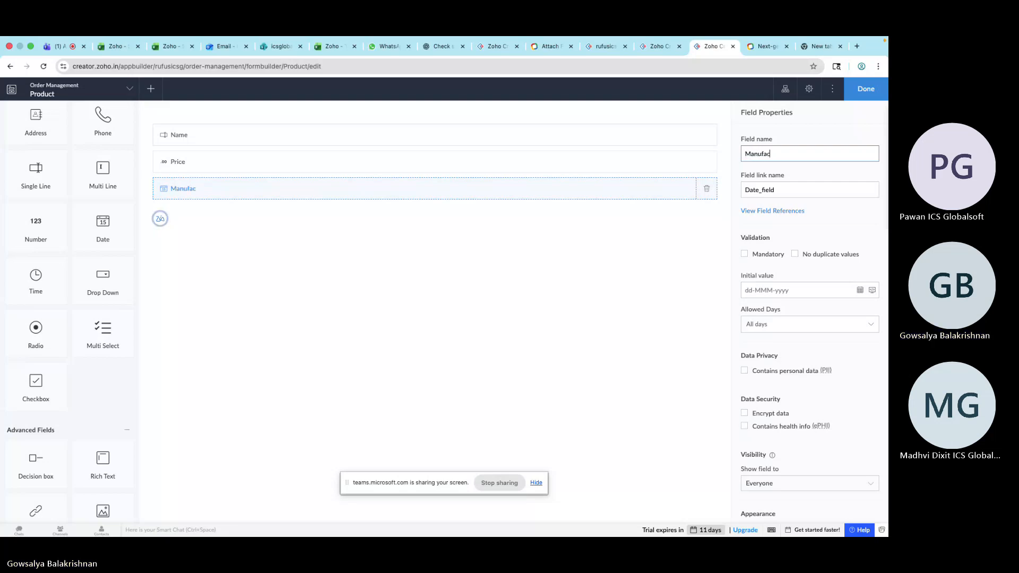
type("ture Date")
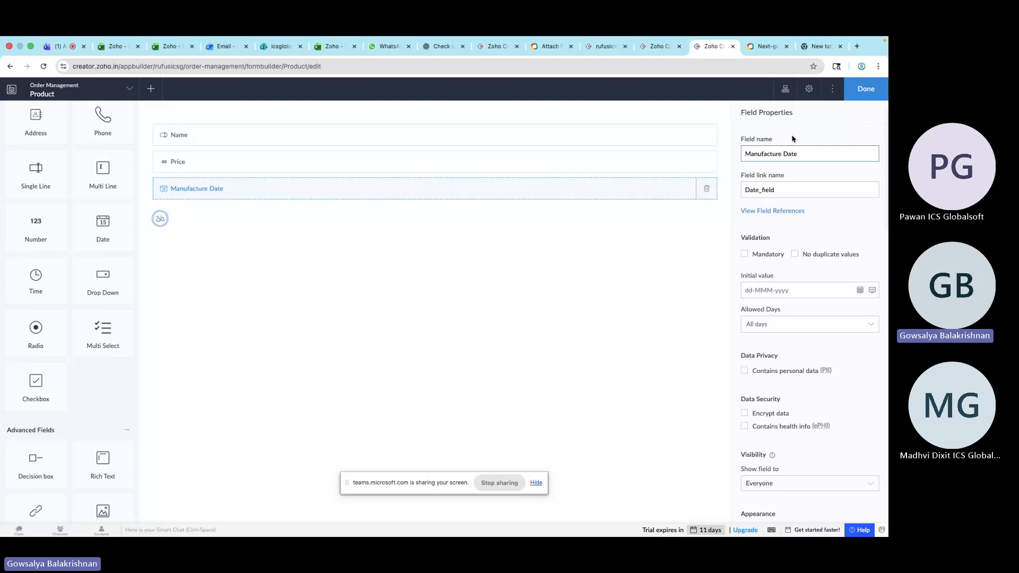
left_click(794, 139)
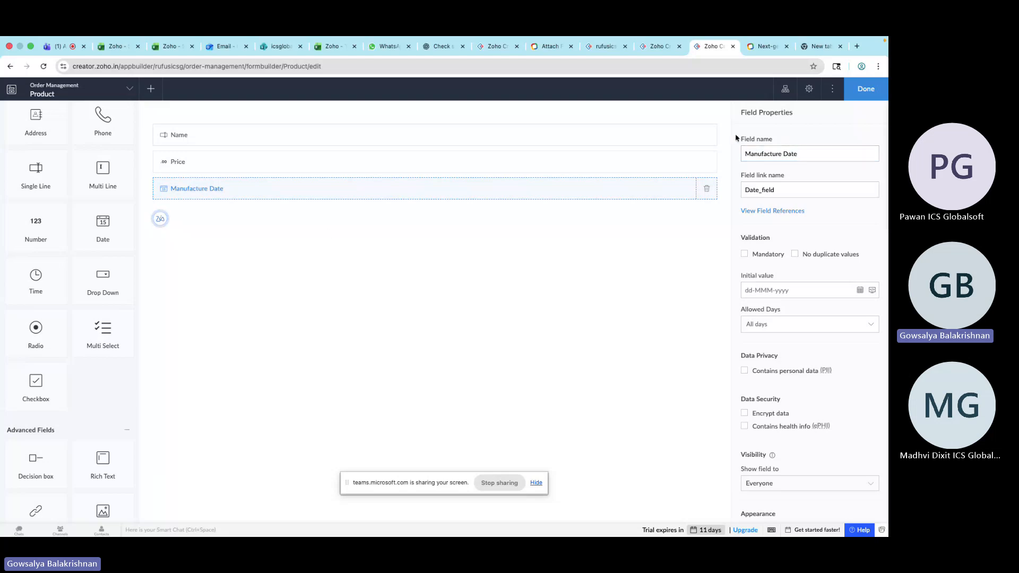
Add a Multi Line field named Description below the Manufacture Date field
left_click(207, 164)
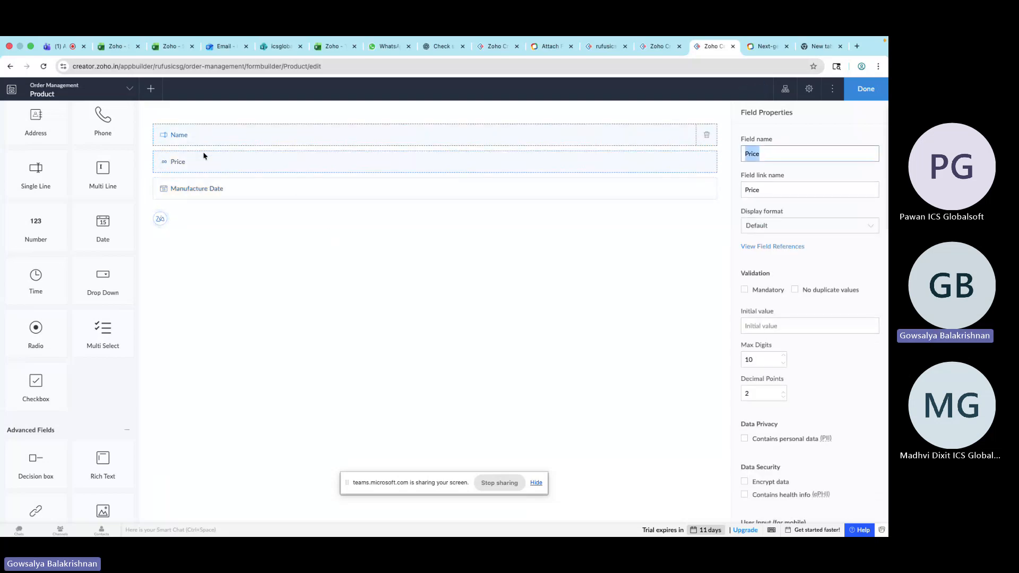
left_click(214, 199)
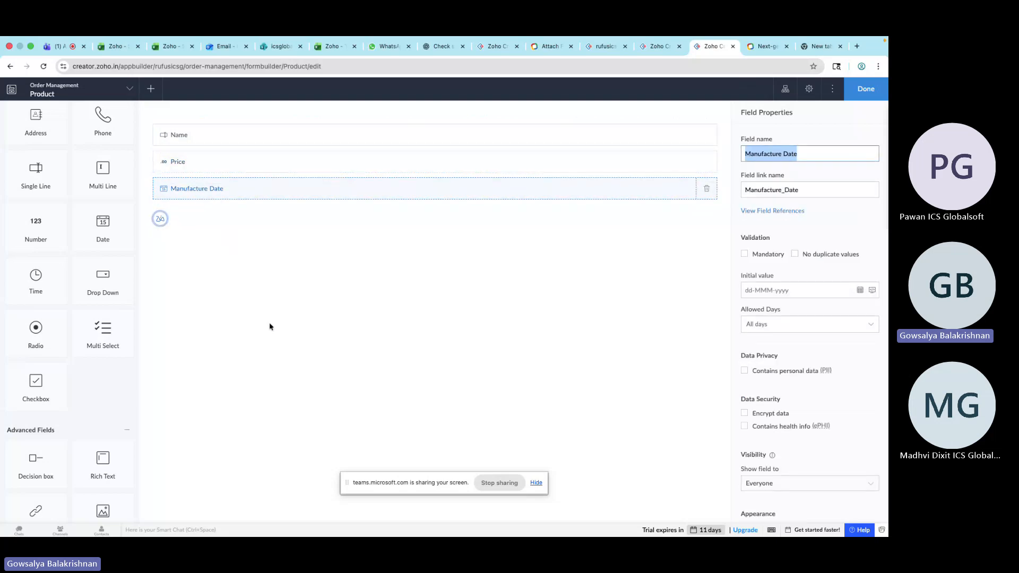
scroll(69, 269, "up", 3)
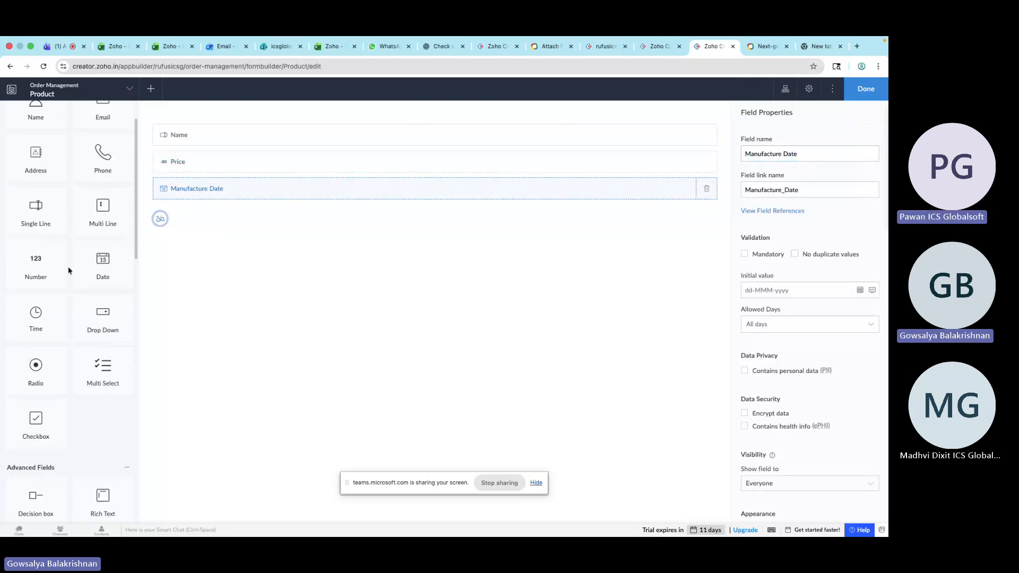
scroll(106, 326, "down", 5)
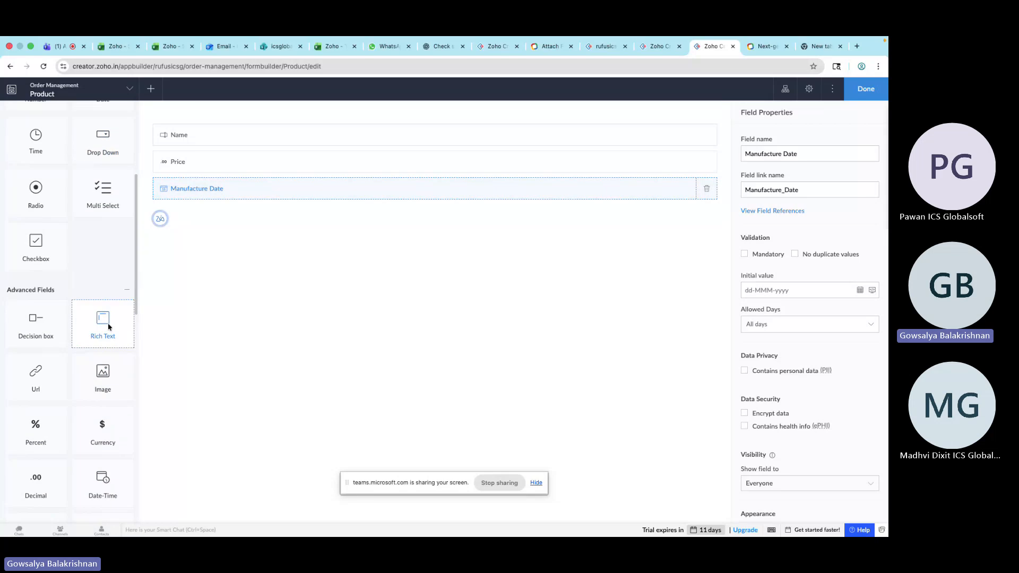
scroll(103, 264, "up", 3)
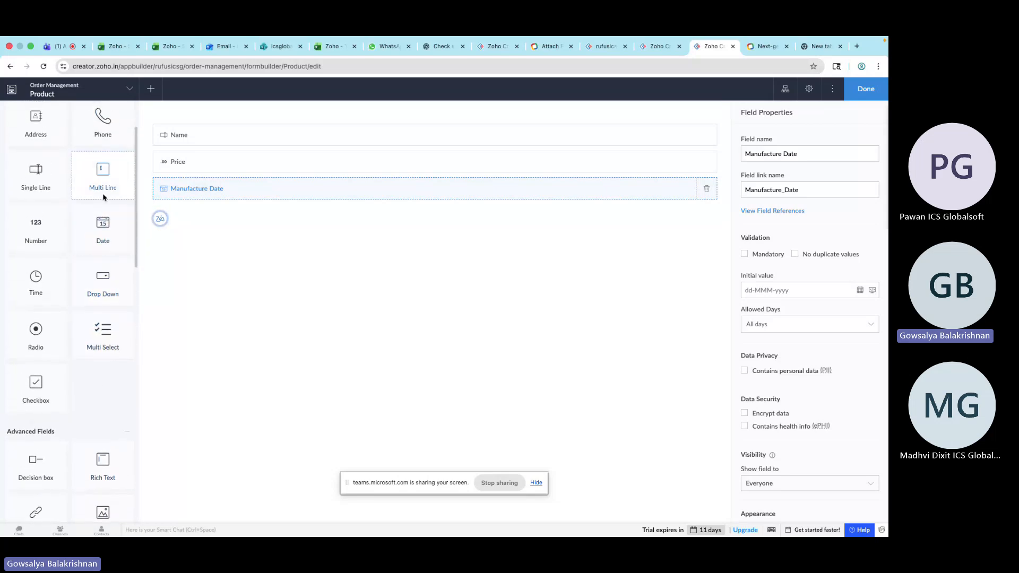
left_click_drag(103, 175, 206, 216)
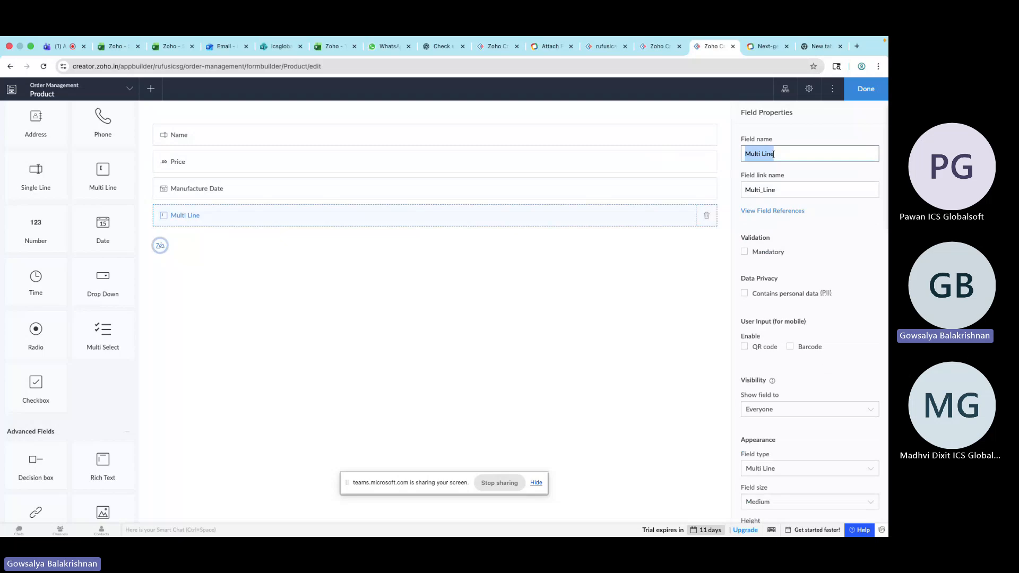
type("Desrcr")
key("BackSpace")
key("BackSpace")
key("BackSpace")
type("cription")
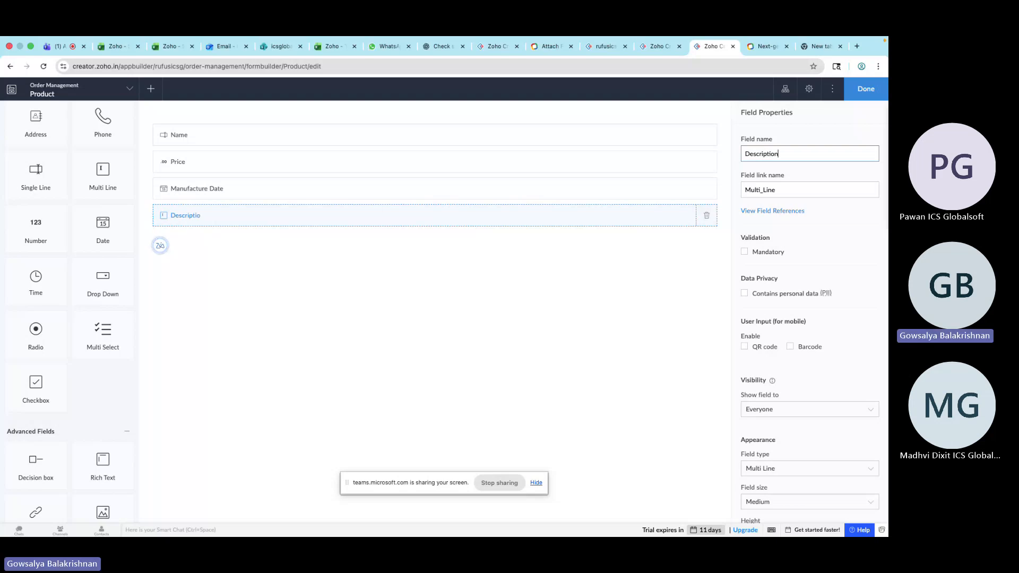
left_click(595, 323)
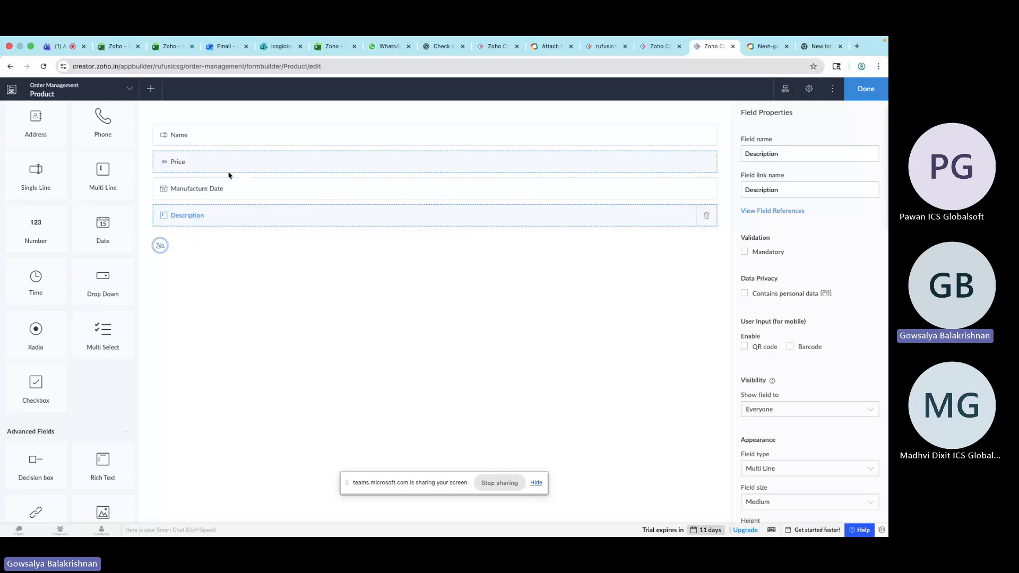
Open the Name field's properties and view its field references
left_click(236, 134)
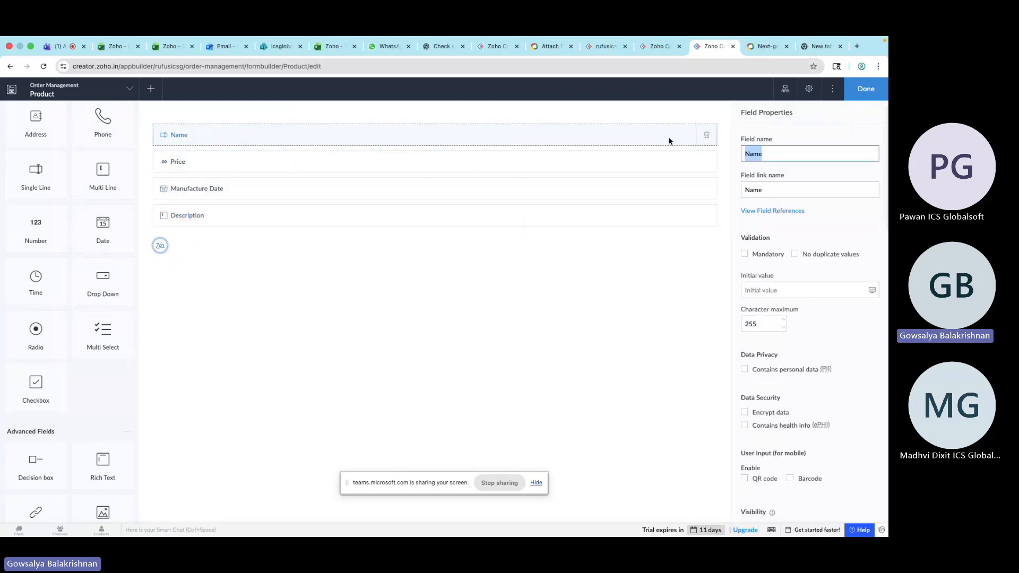
left_click(778, 153)
scroll(789, 320, "down", 3)
scroll(789, 320, "down", 3)
scroll(791, 252, "up", 5)
right_click(770, 212)
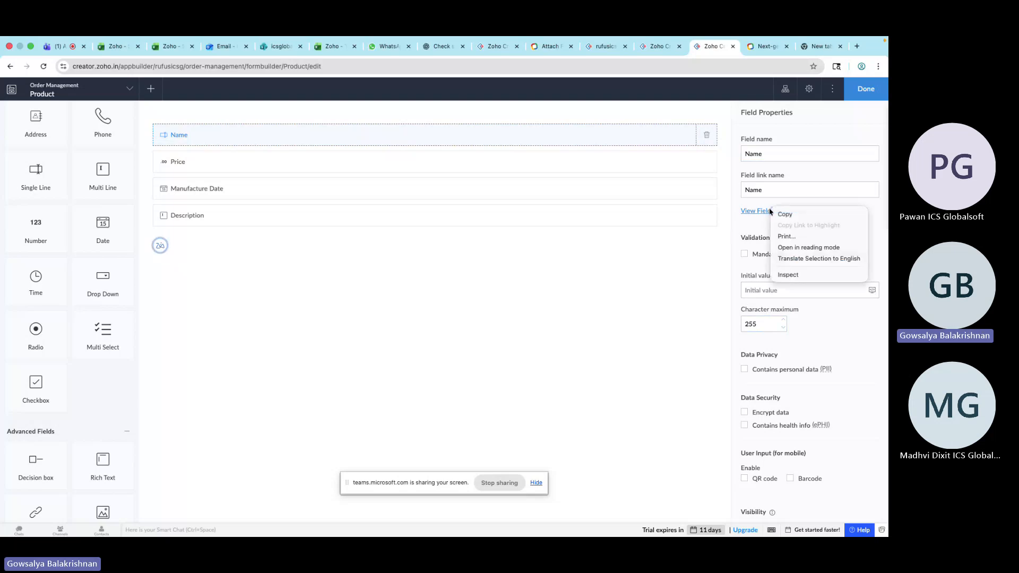
key("Escape")
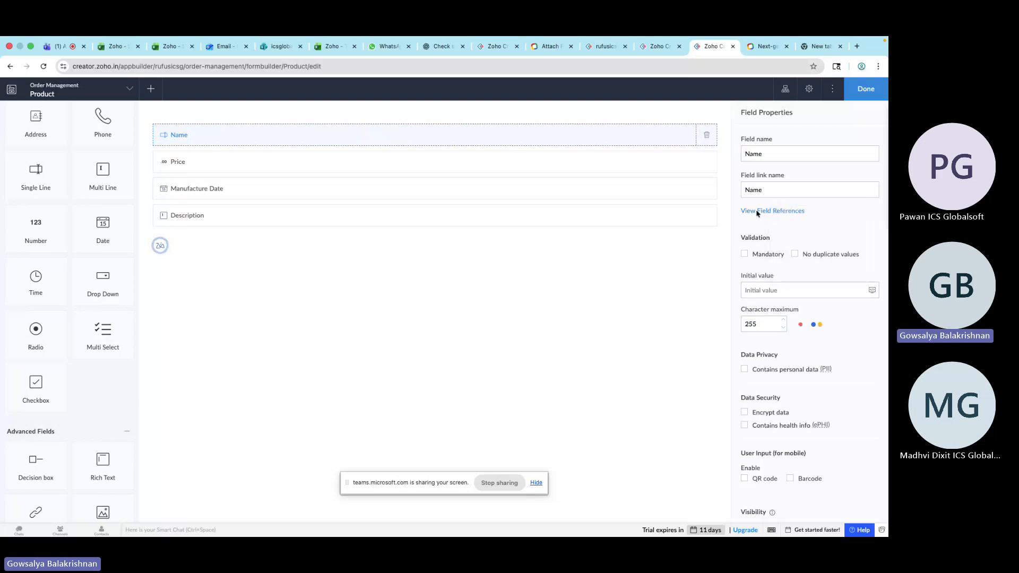
left_click(757, 212)
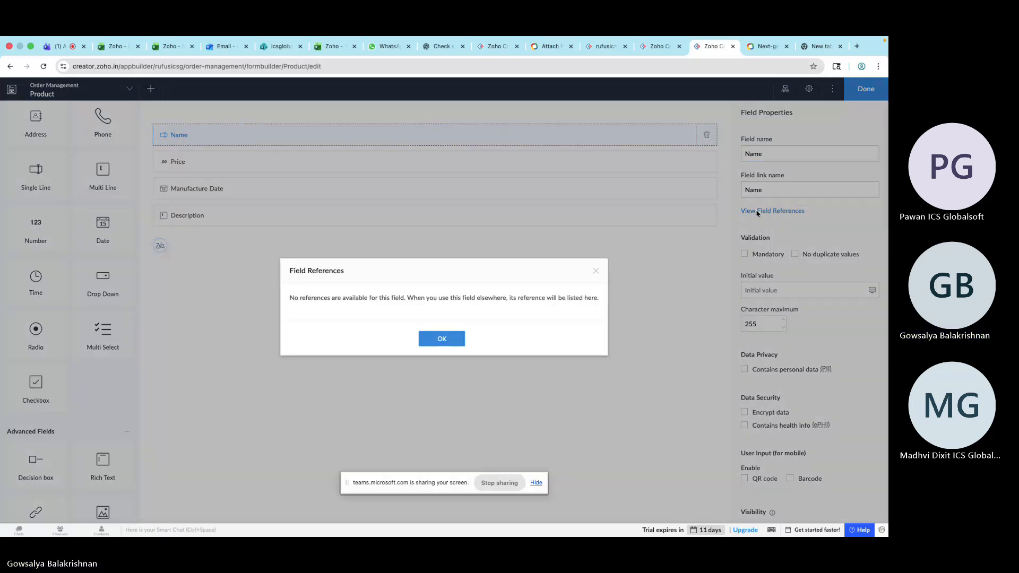
left_click(595, 272)
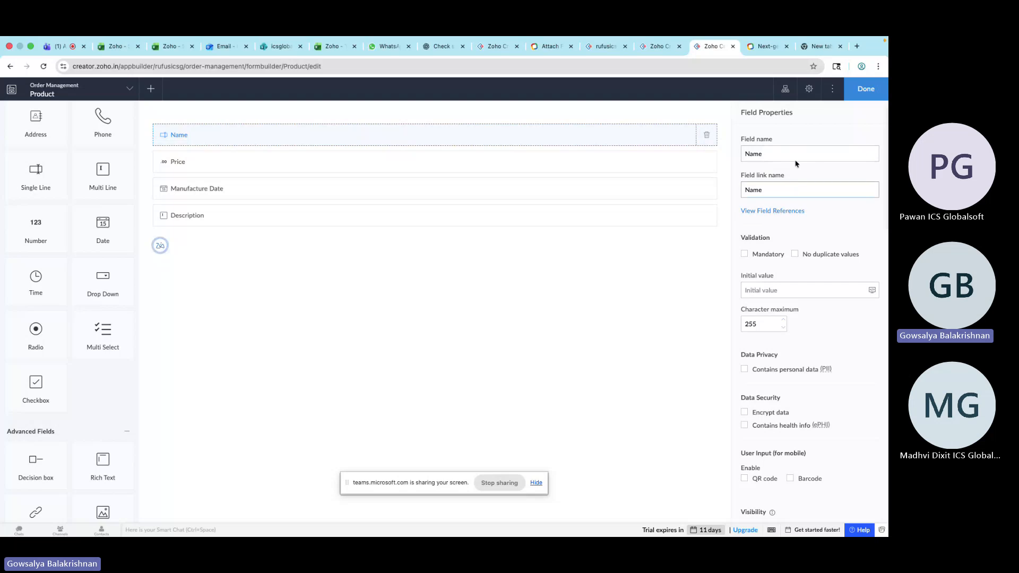
Make the Name field mandatory and set its initial value to Test
double_click(767, 154)
scroll(768, 162, "down", 3)
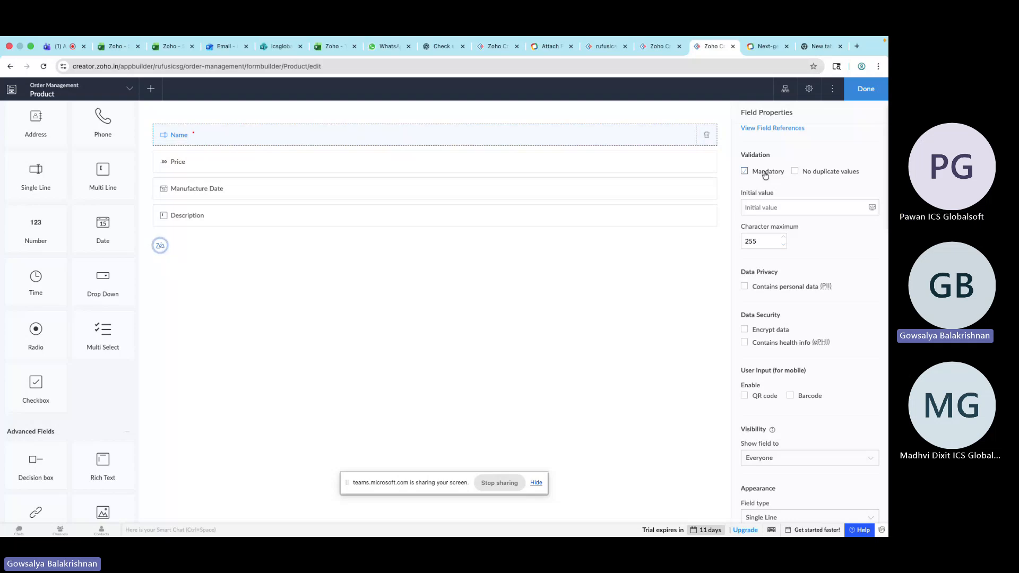
left_click(794, 171)
left_click(772, 211)
type("Test")
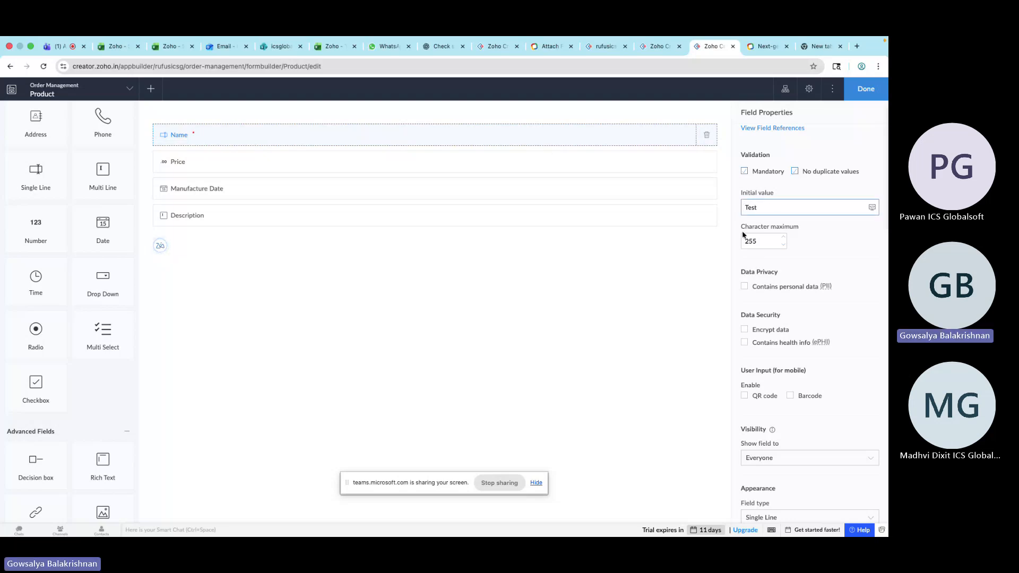
left_click(662, 297)
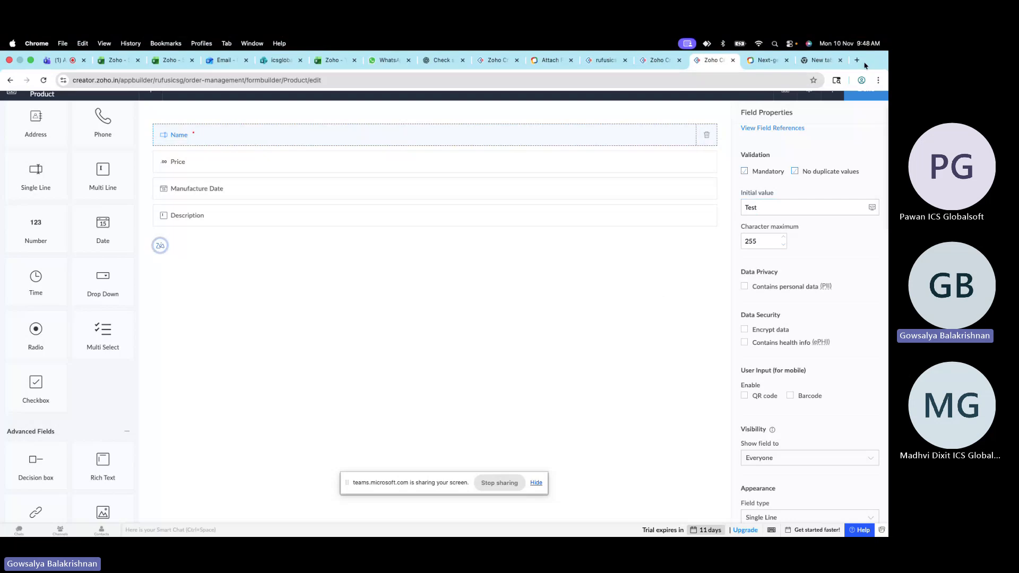
Finish editing the form and open the live application in a new browser tab
left_click(875, 99)
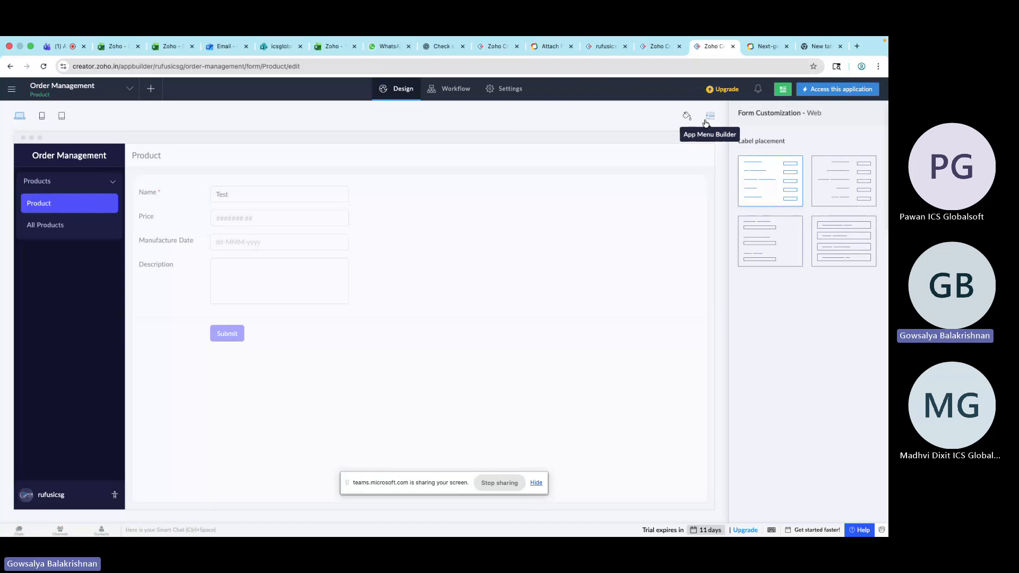
right_click(833, 91)
left_click(816, 95)
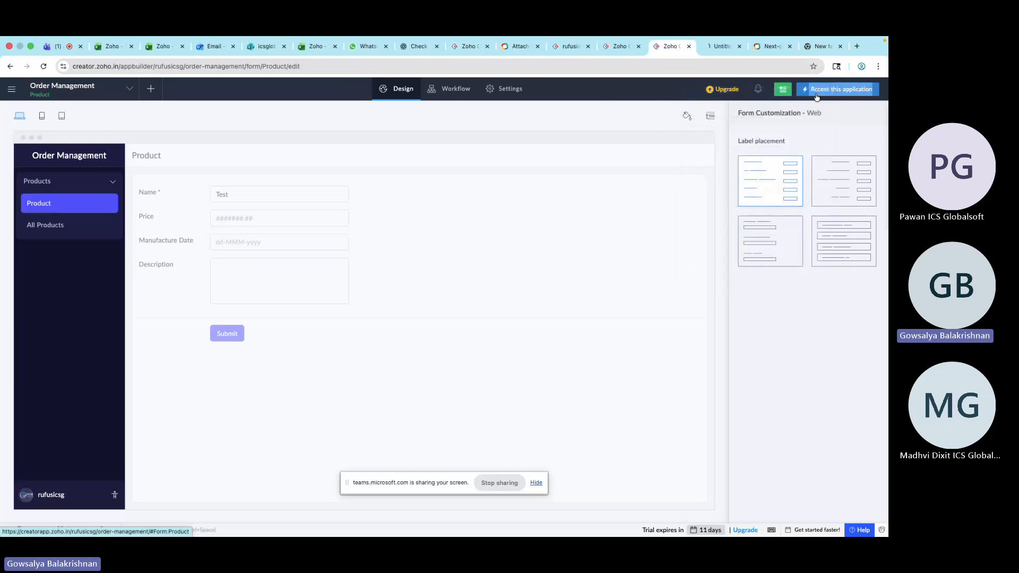
left_click(723, 46)
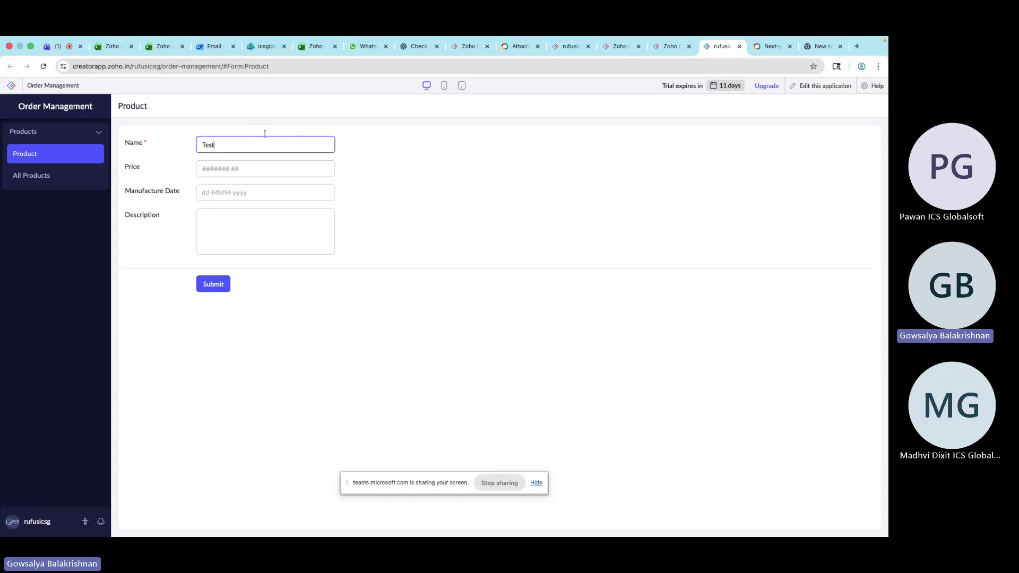
Open the Product form in the form builder
left_click(663, 47)
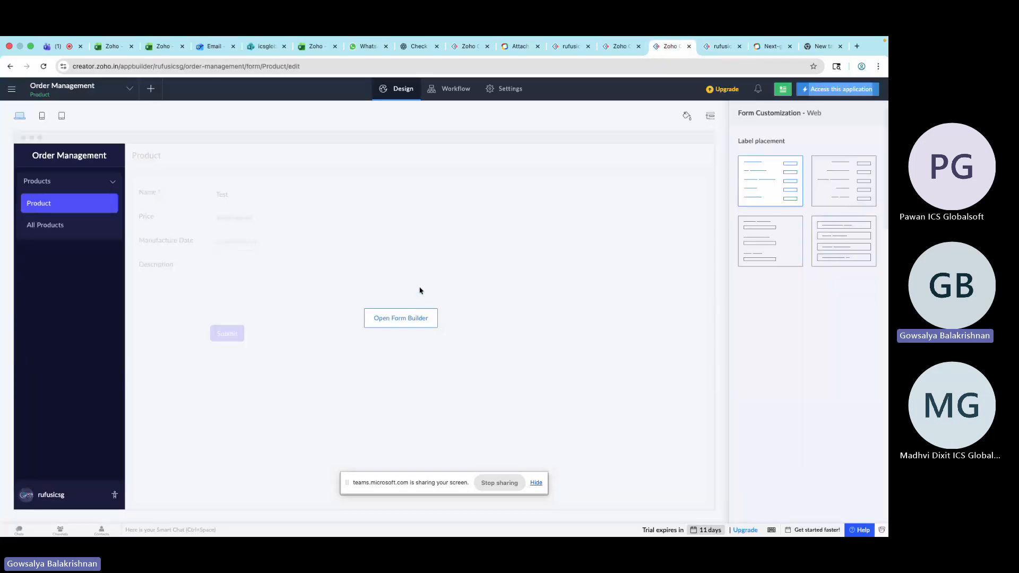
left_click(401, 318)
left_click(719, 47)
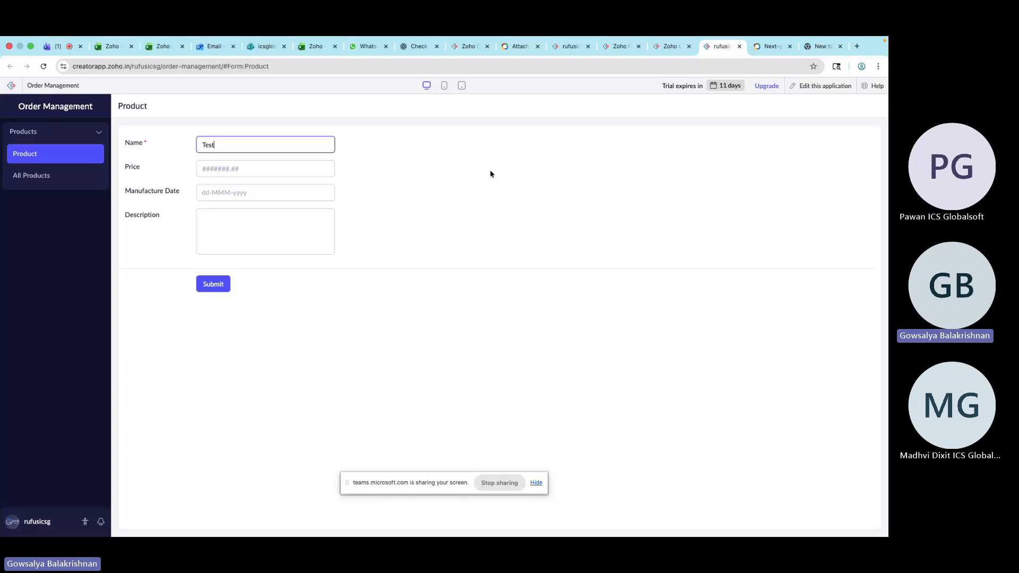
Clear the Name field's initial value
left_click(670, 50)
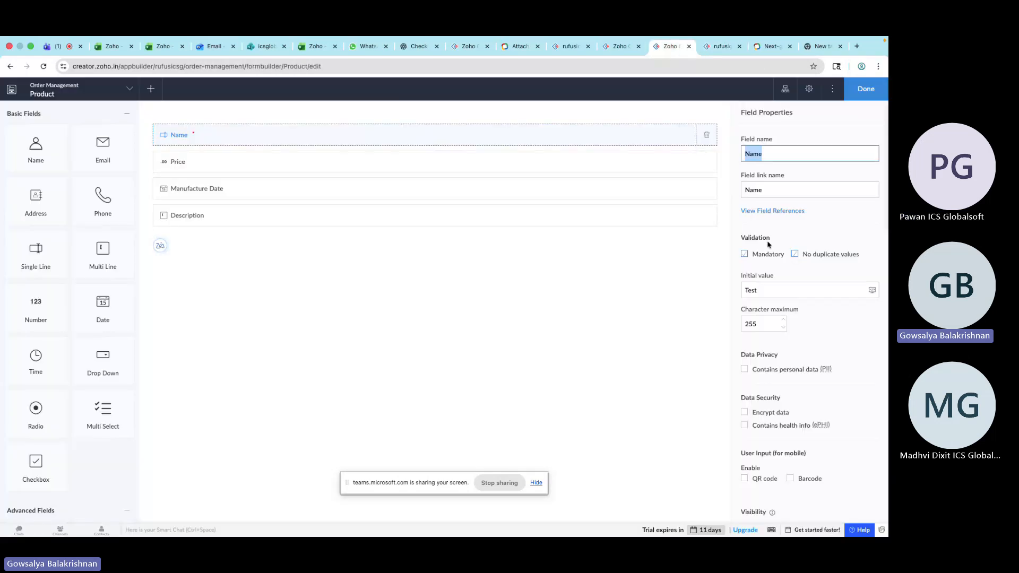
left_click(771, 290)
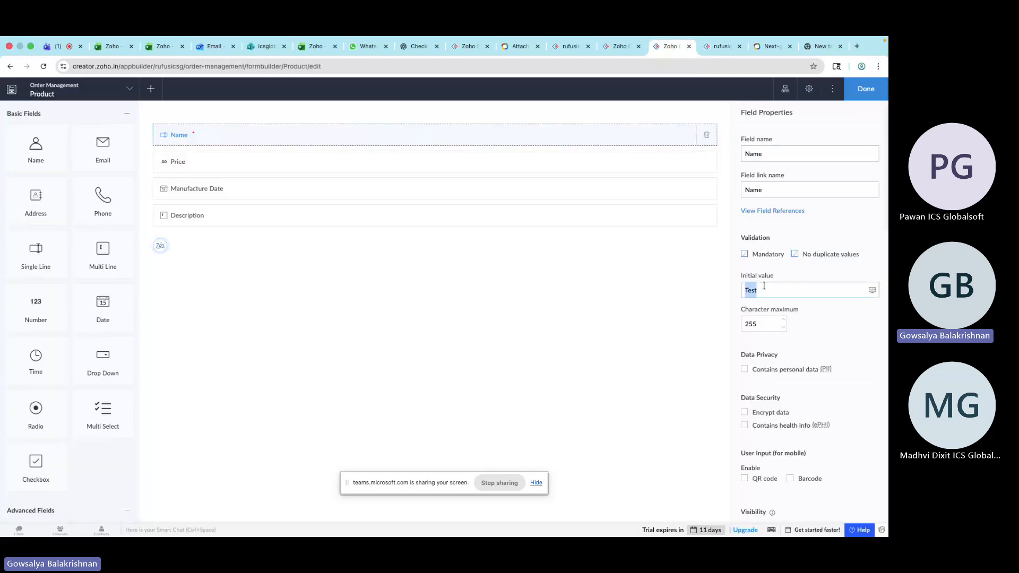
left_click(730, 50)
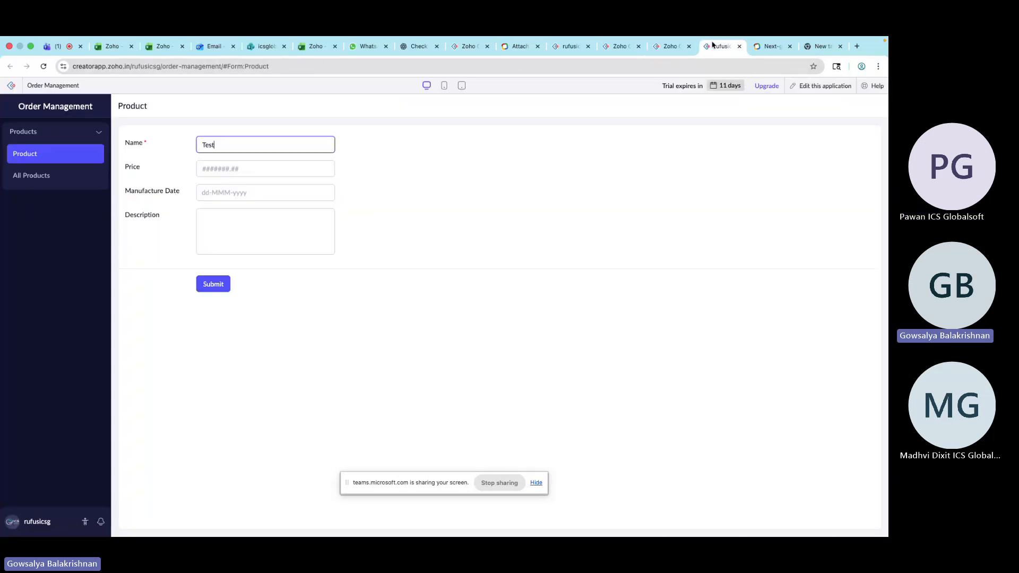
double_click(225, 145)
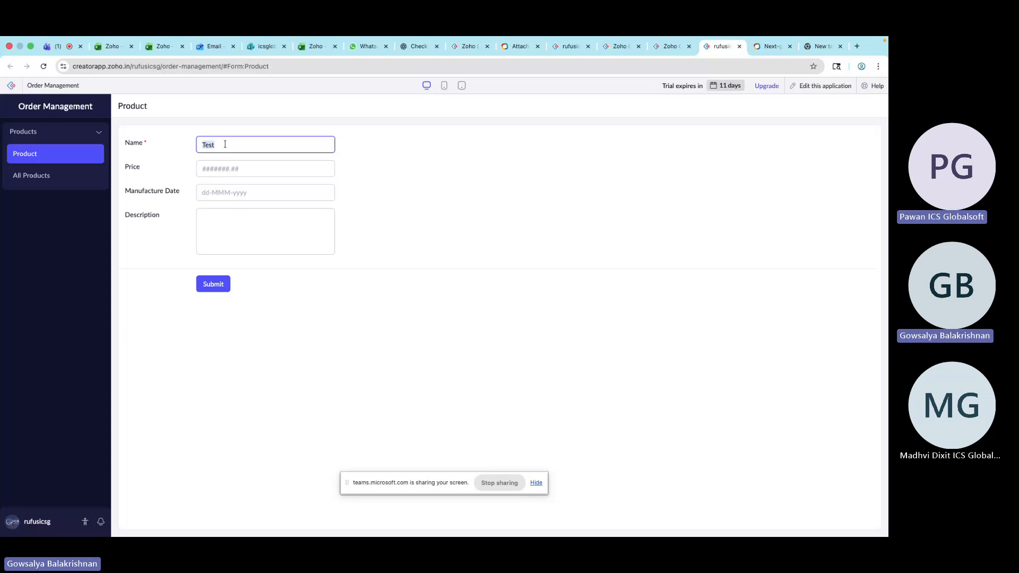
left_click(665, 48)
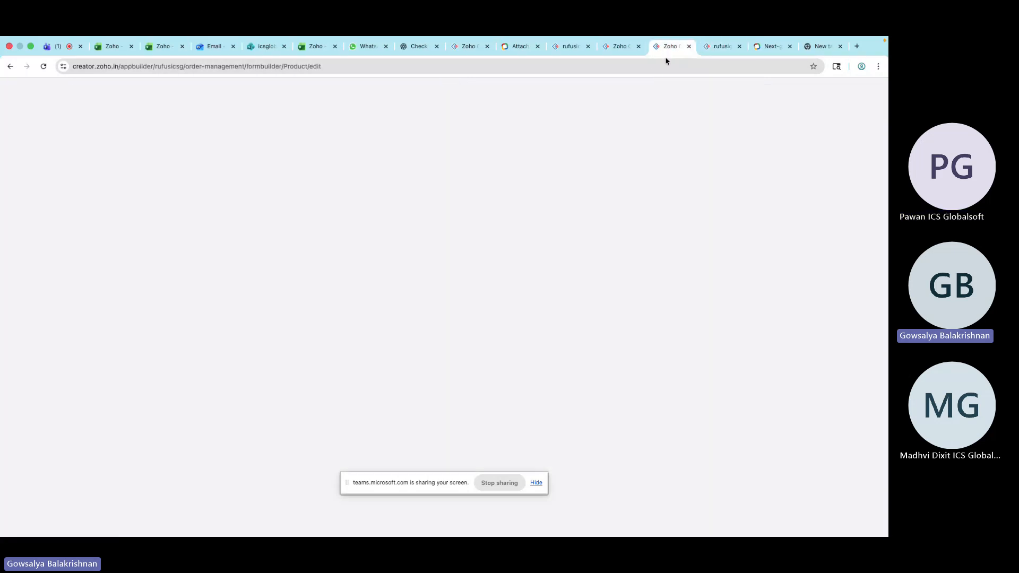
key("BackSpace")
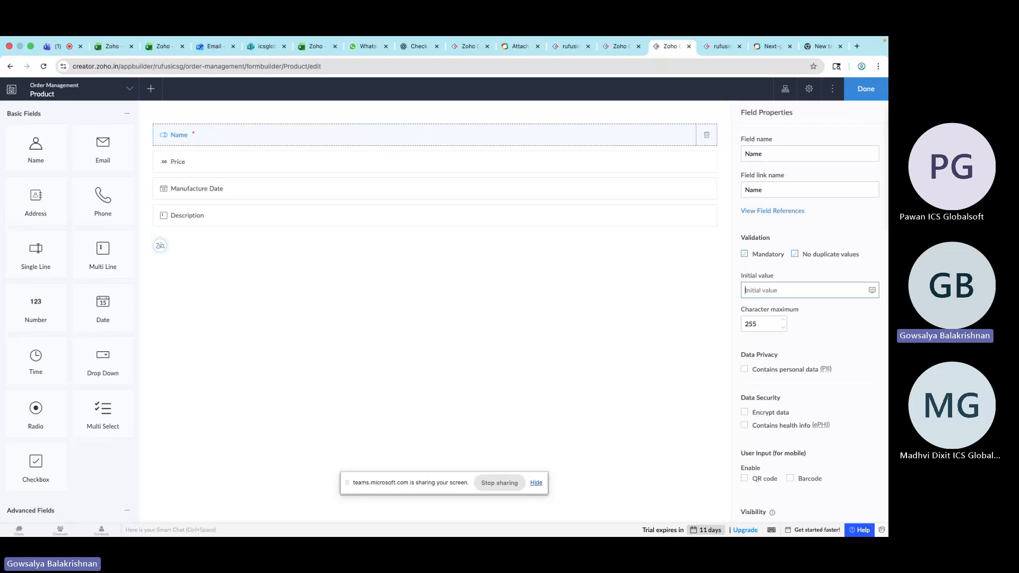
left_click(664, 306)
Reload the live Product form
left_click(723, 53)
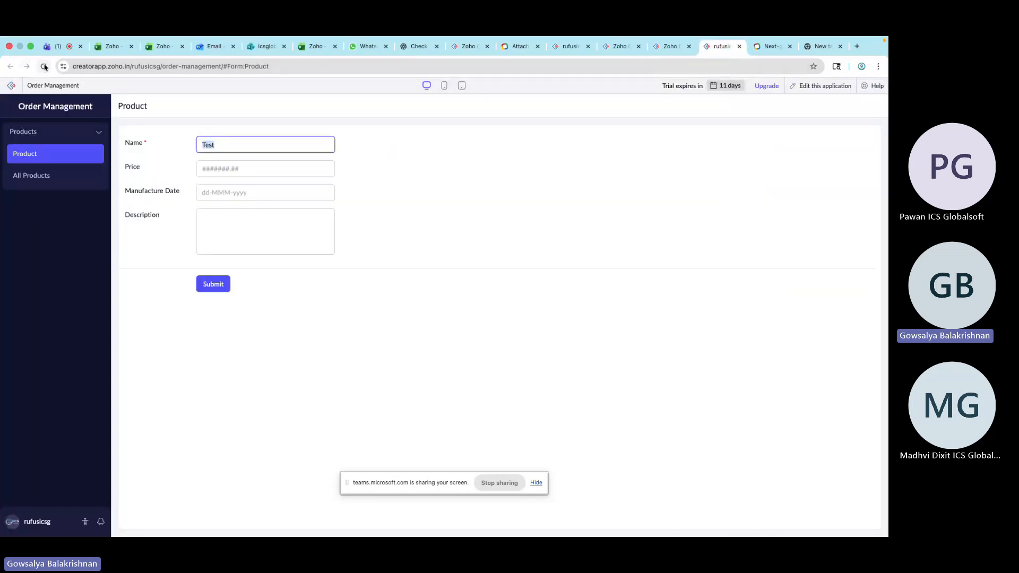
left_click(44, 66)
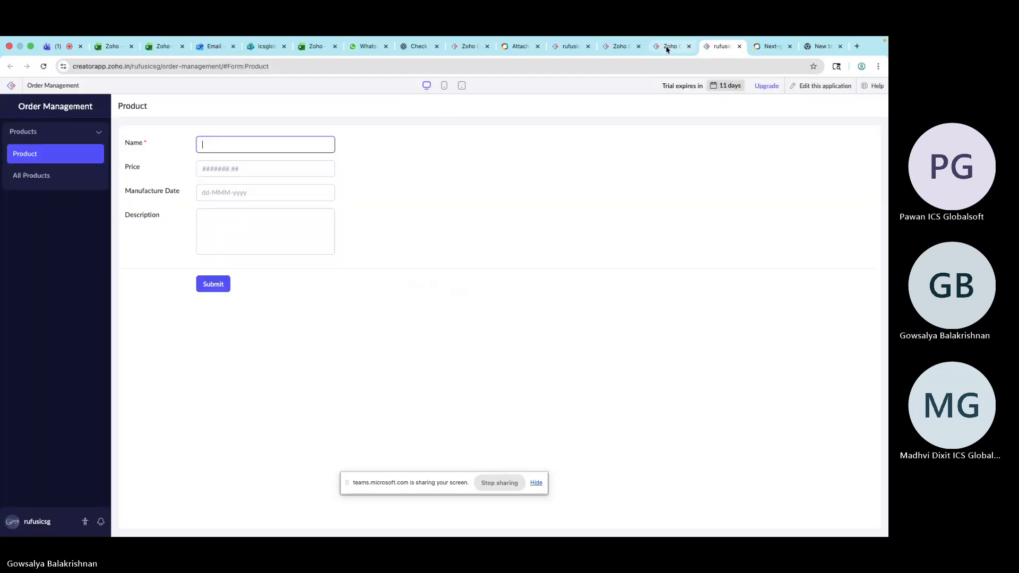
left_click(667, 47)
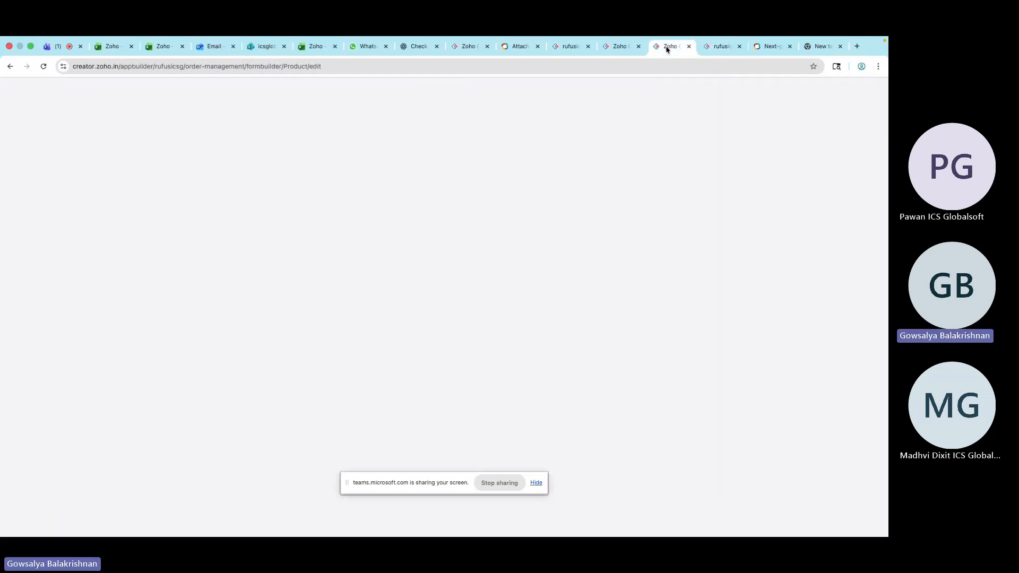
Set the Name field's character maximum to 10
scroll(774, 300, "down", 1)
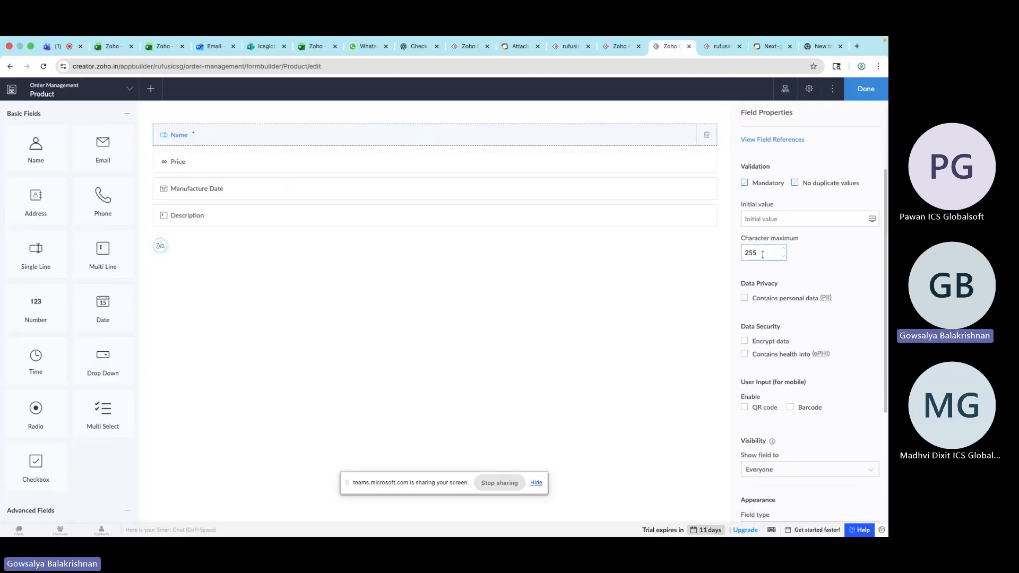
double_click(763, 254)
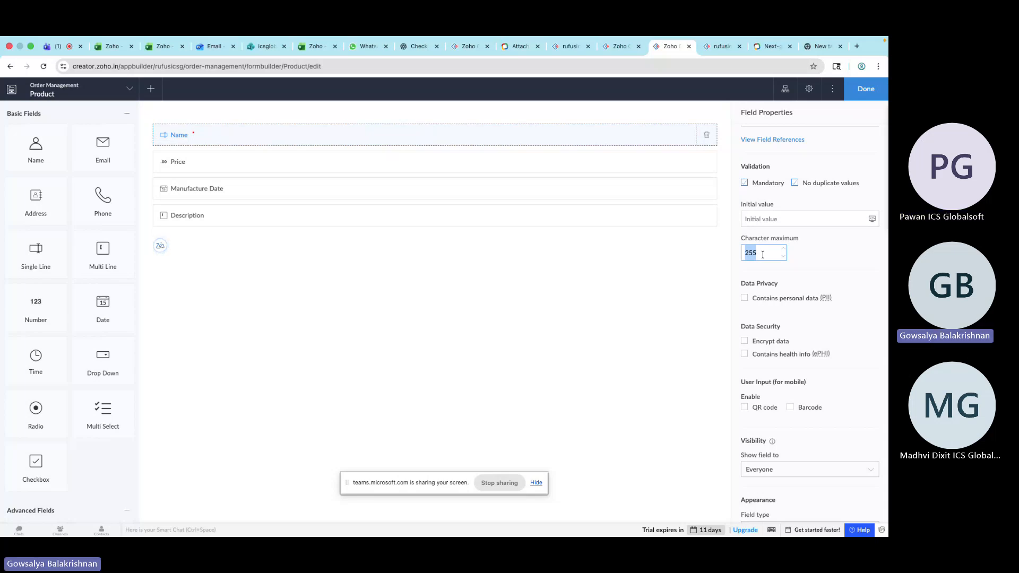
left_click(722, 47)
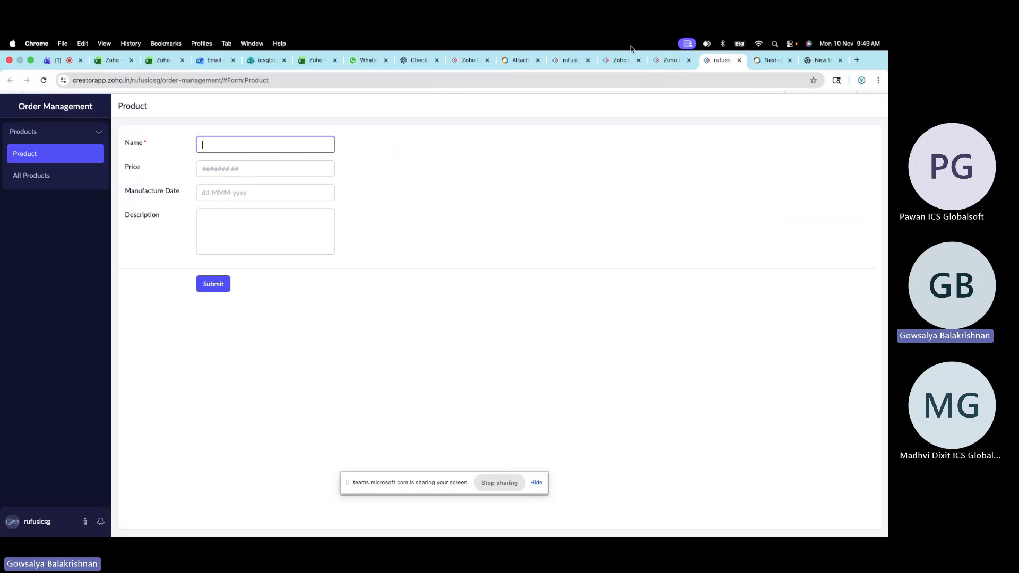
left_click(668, 60)
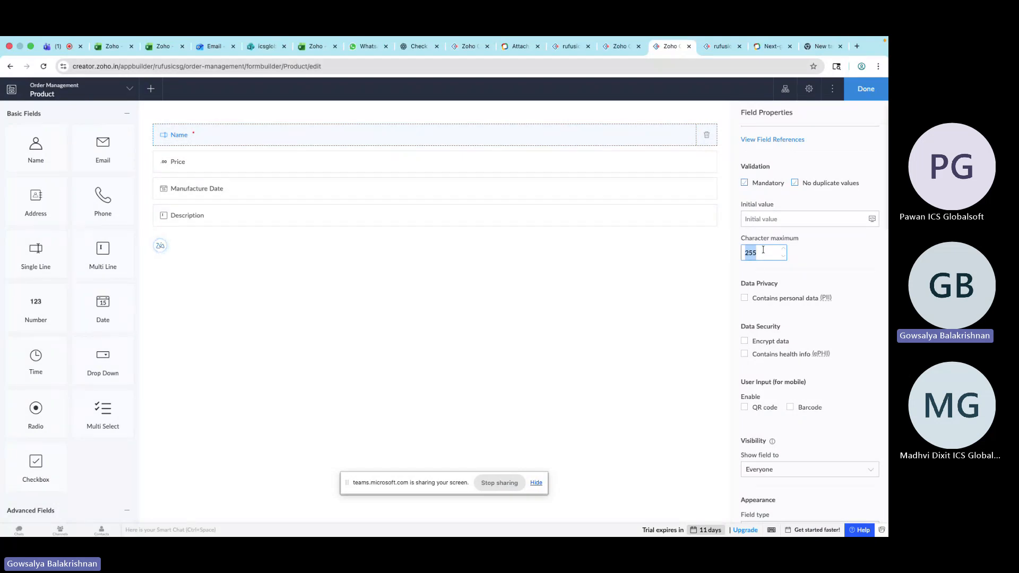
type("10")
Reload the live form and type qwertyuioppppppppp into the Name field to test the limit
left_click(718, 46)
left_click(692, 63)
key("Return")
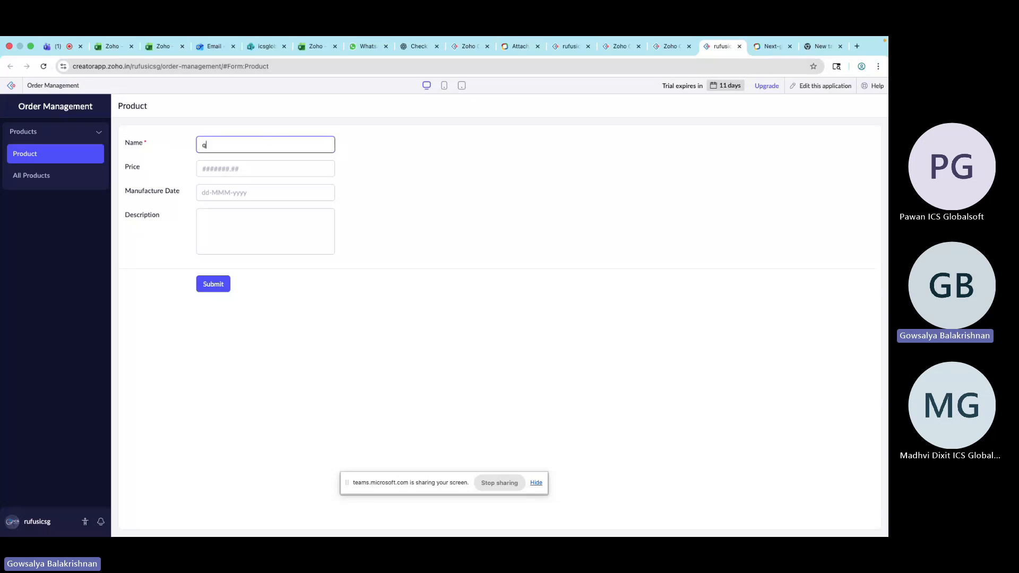
type("wertyuioppppppppp")
Reload the live form, discarding the entry, and type asdfghjkh into the Name field
left_click(44, 66)
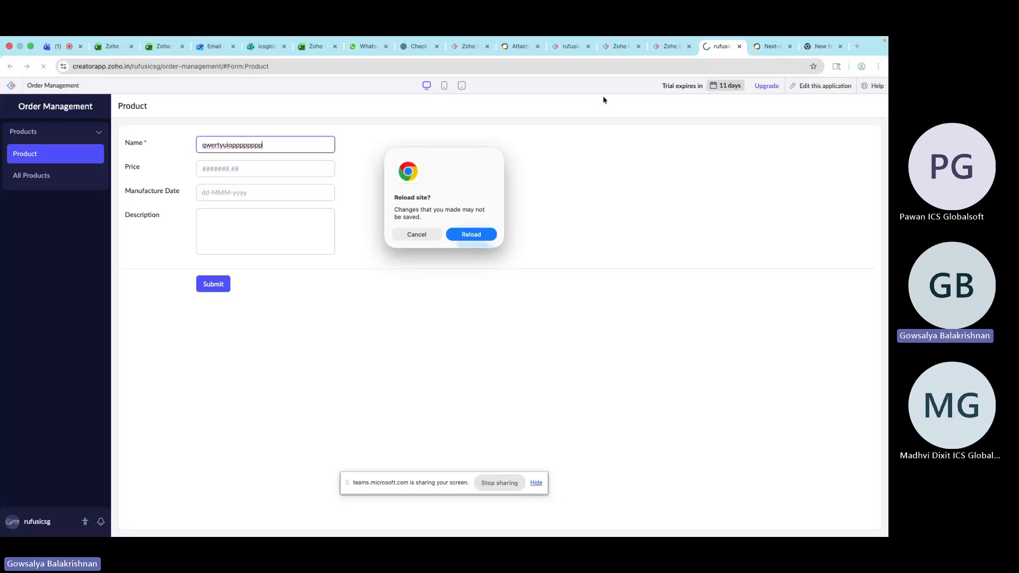
left_click(667, 48)
left_click(472, 234)
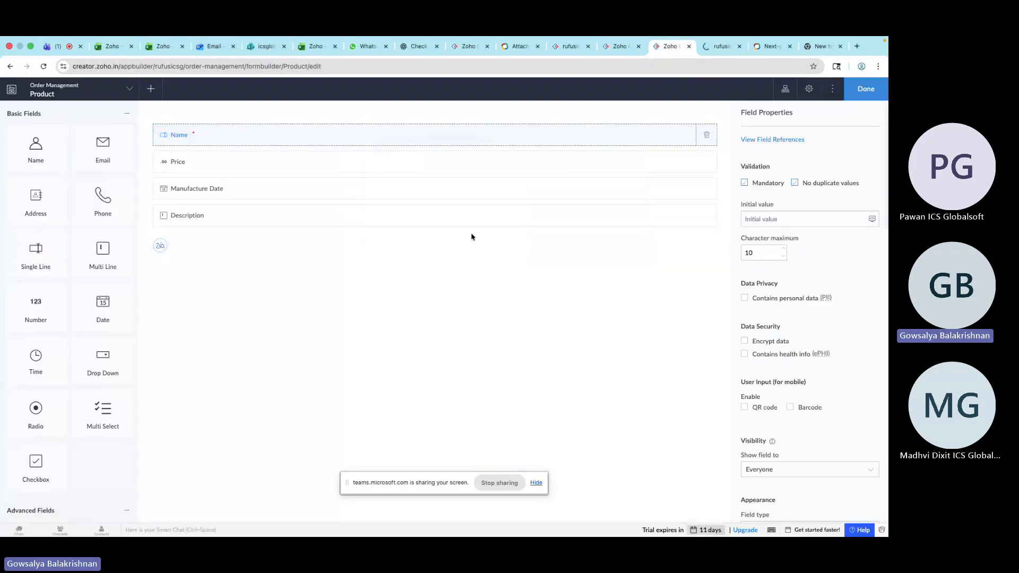
left_click(720, 47)
left_click(669, 48)
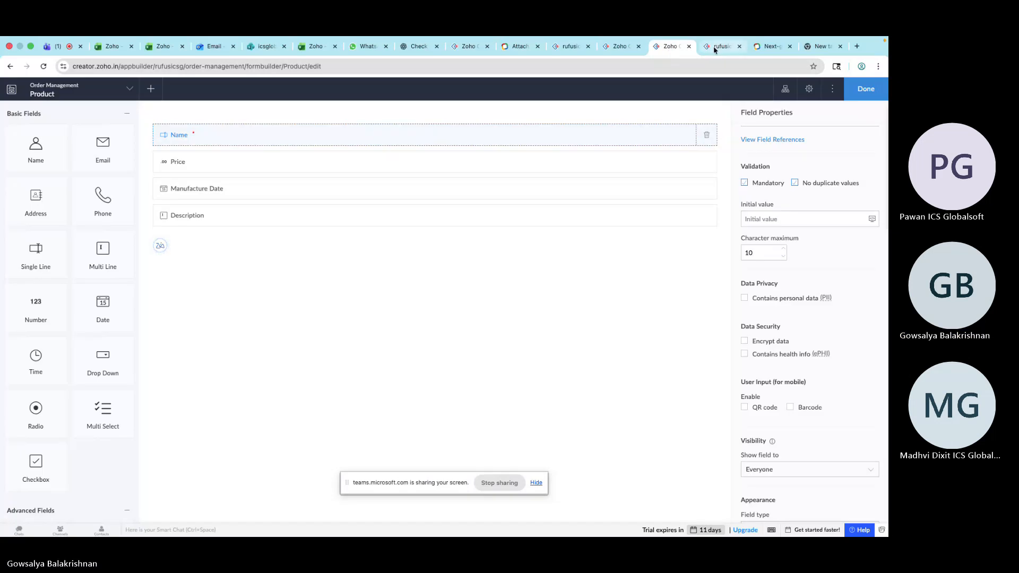
left_click(720, 46)
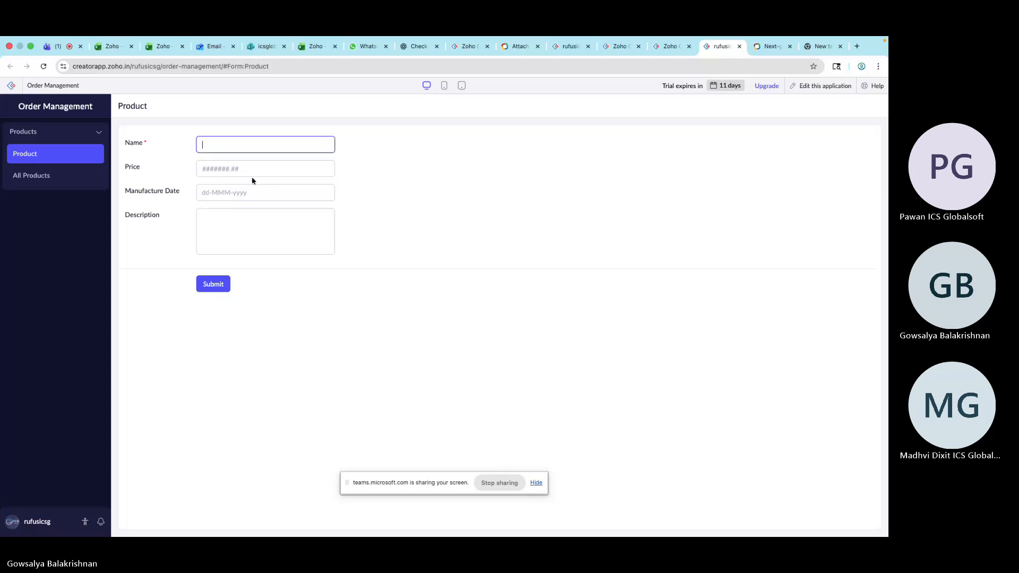
type("asdfghjjkh")
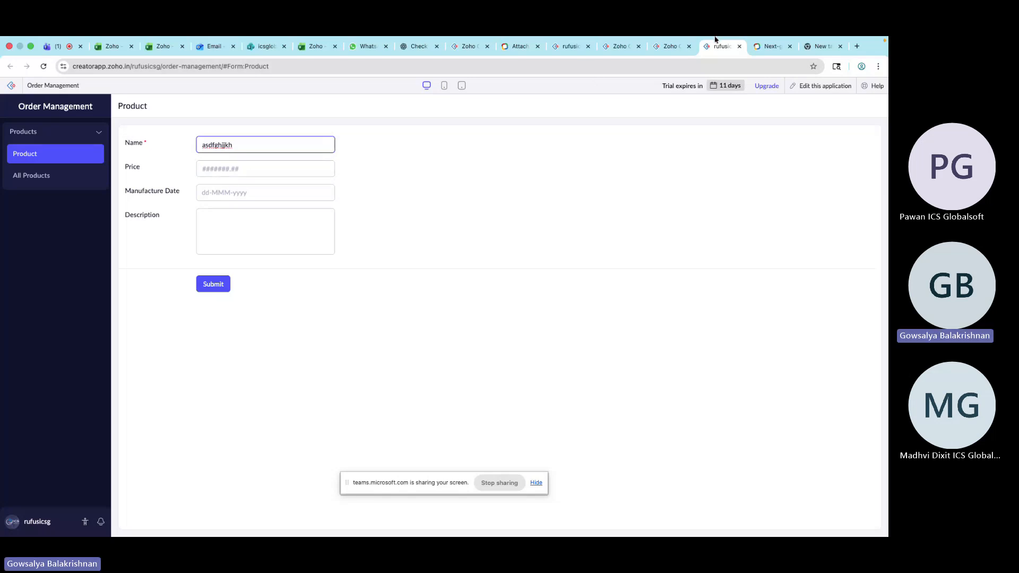
Set the Name field's character maximum back to 255
left_click(669, 46)
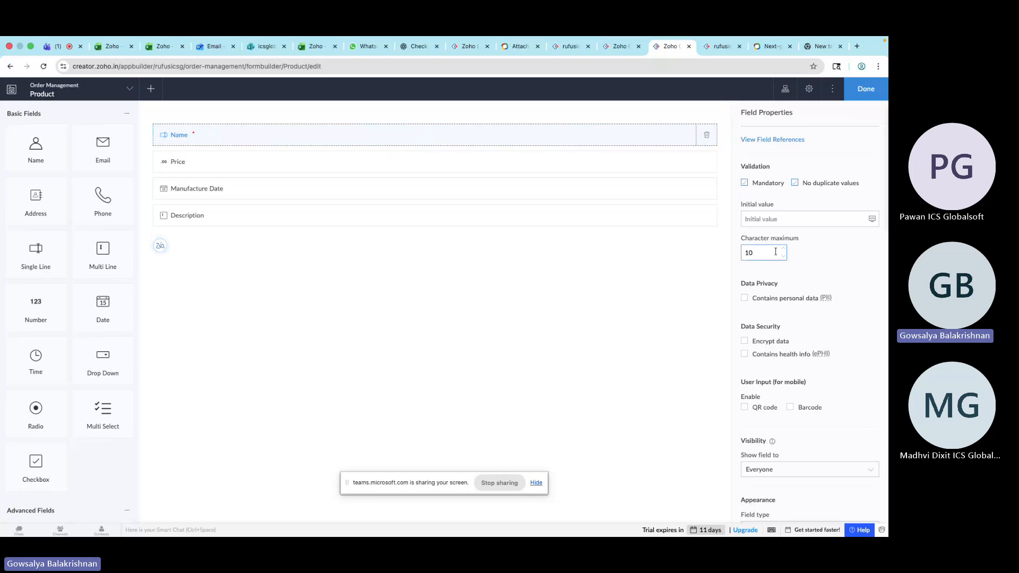
double_click(759, 254)
type("255")
left_click(820, 261)
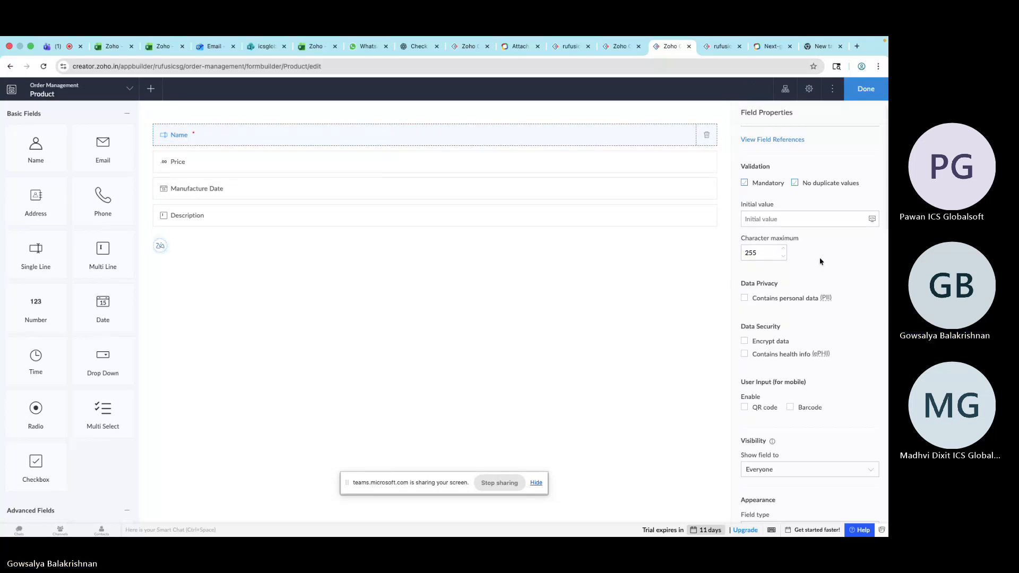
Toggle the Name field's Contains personal data option on and off again
left_click(743, 298)
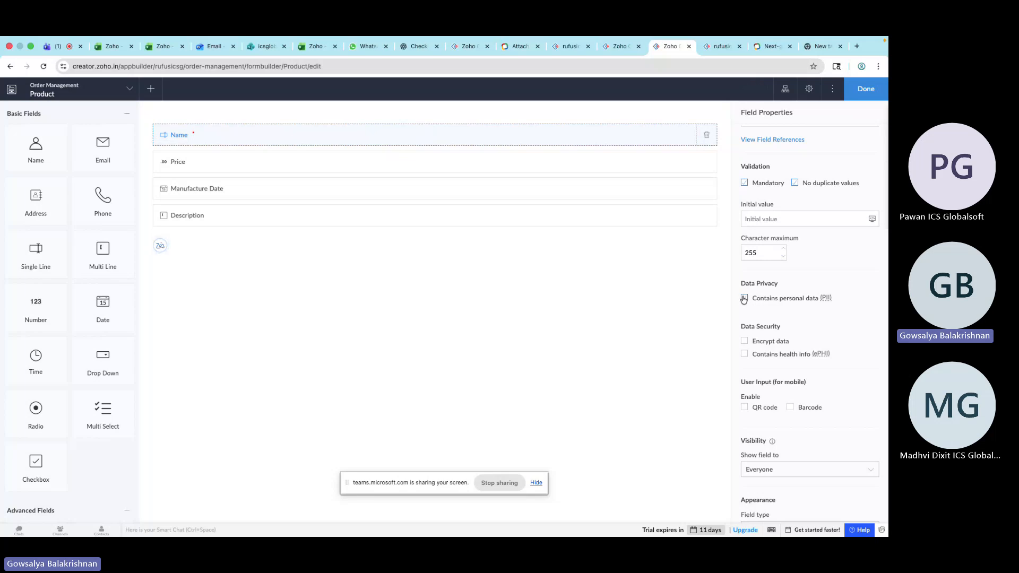
left_click(743, 298)
scroll(785, 333, "down", 1)
scroll(787, 332, "down", 1)
scroll(787, 331, "up", 1)
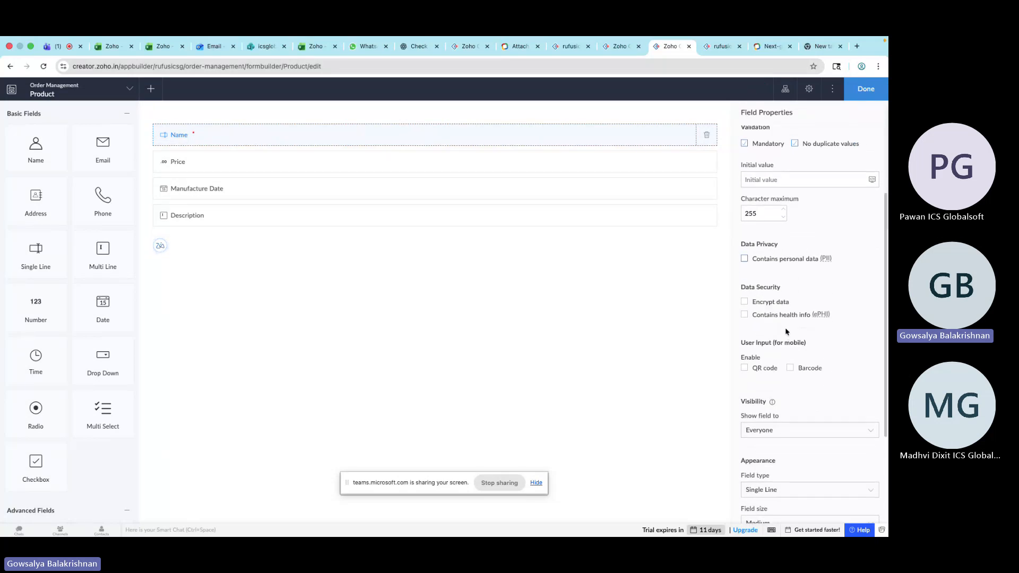
scroll(787, 331, "down", 1)
scroll(787, 331, "up", 1)
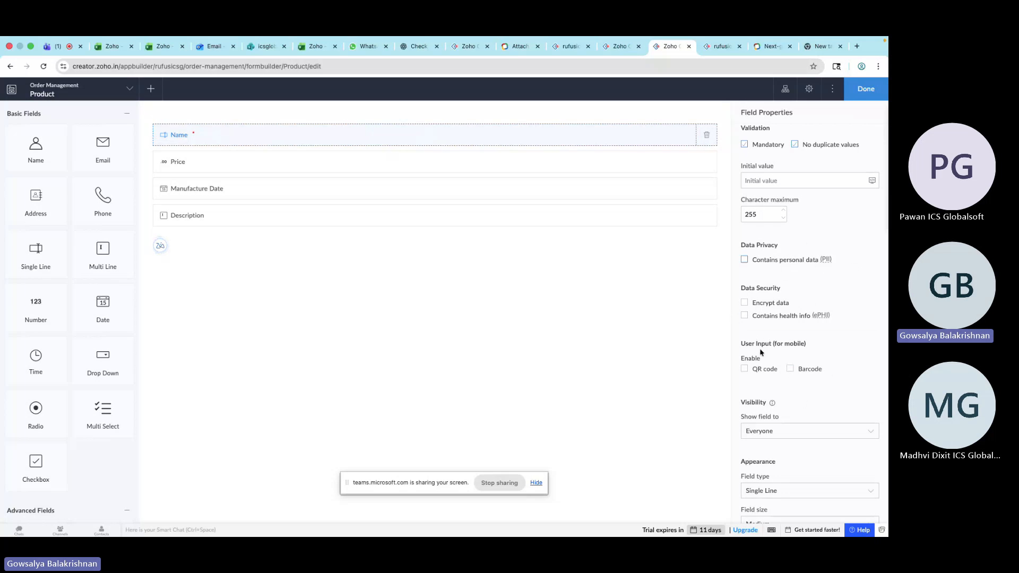
scroll(769, 345, "down", 4)
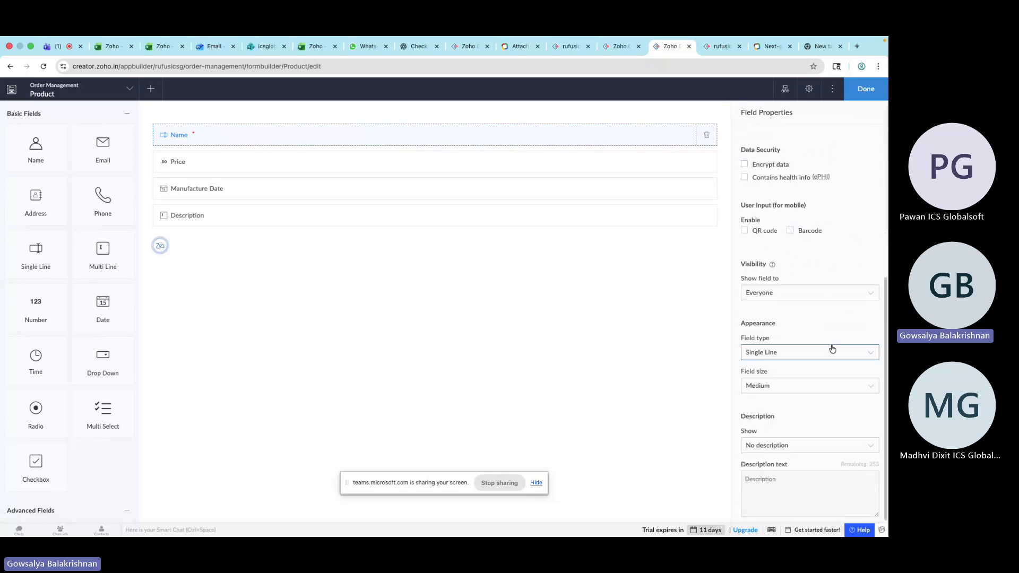
Review the Name field's visibility options and reload the live Product form
left_click(778, 291)
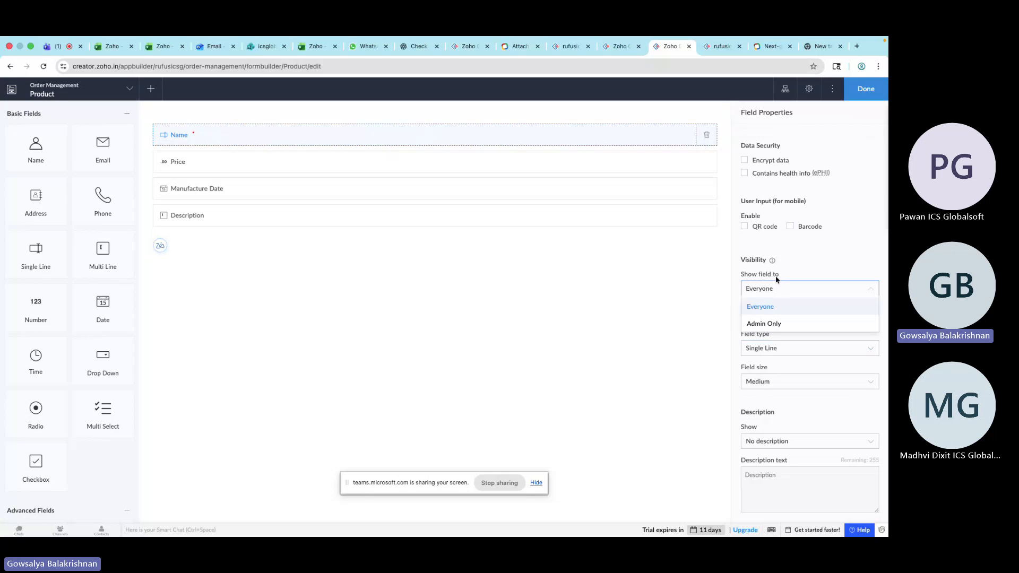
left_click(784, 311)
left_click(723, 46)
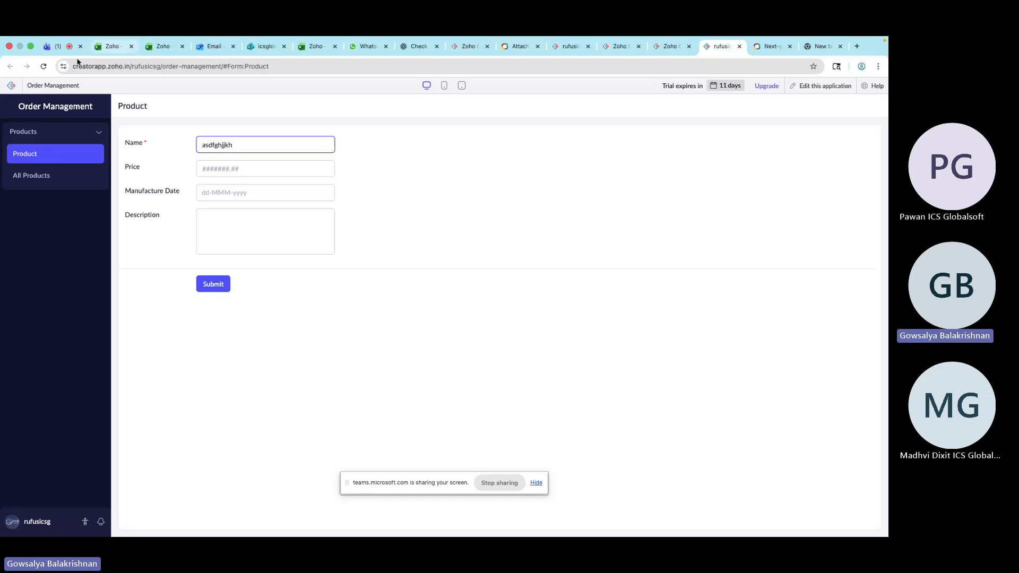
left_click(43, 66)
left_click(482, 233)
left_click(677, 48)
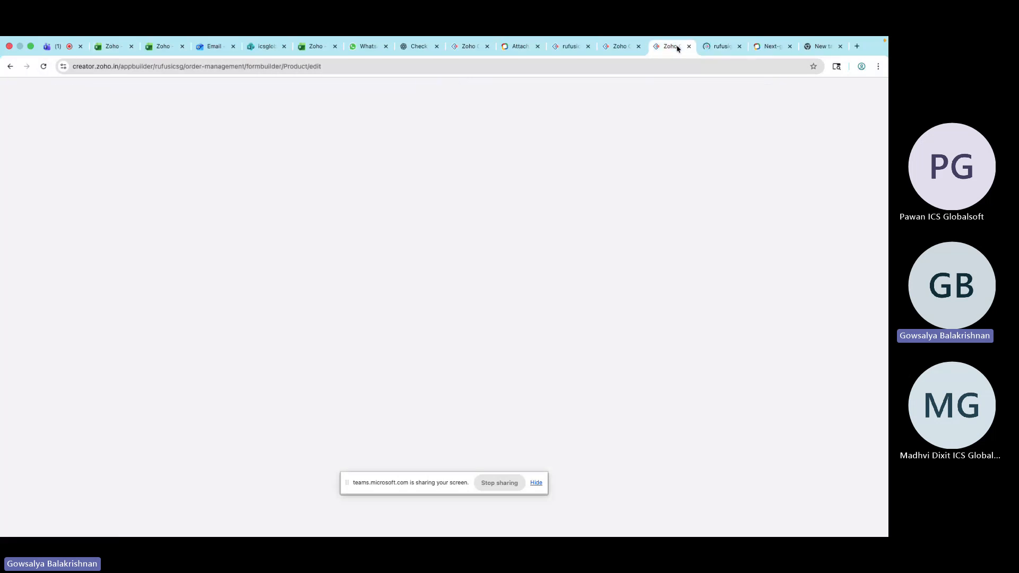
Set the Name field's visibility to Admin Only
left_click(781, 349)
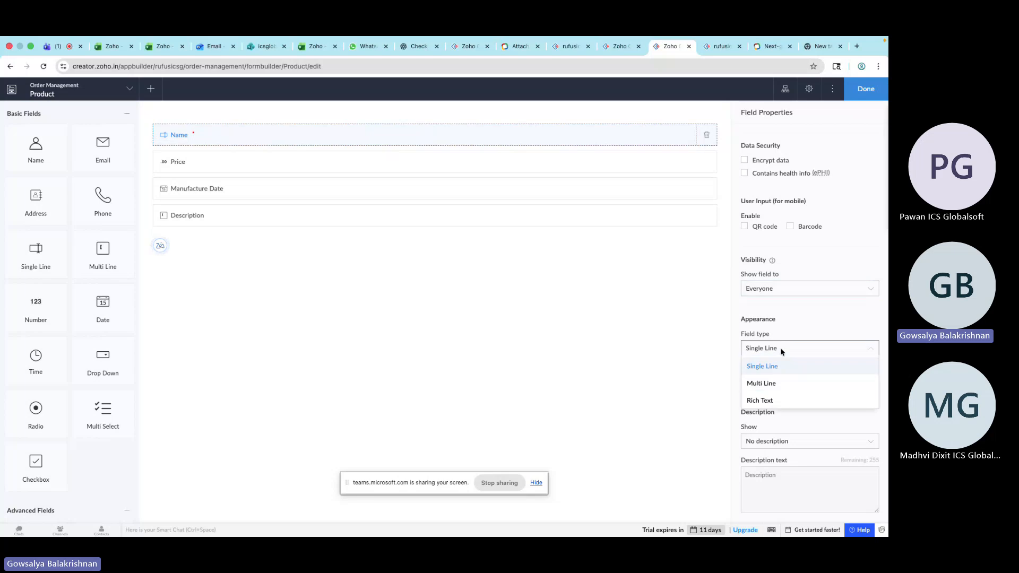
left_click(788, 290)
left_click(791, 288)
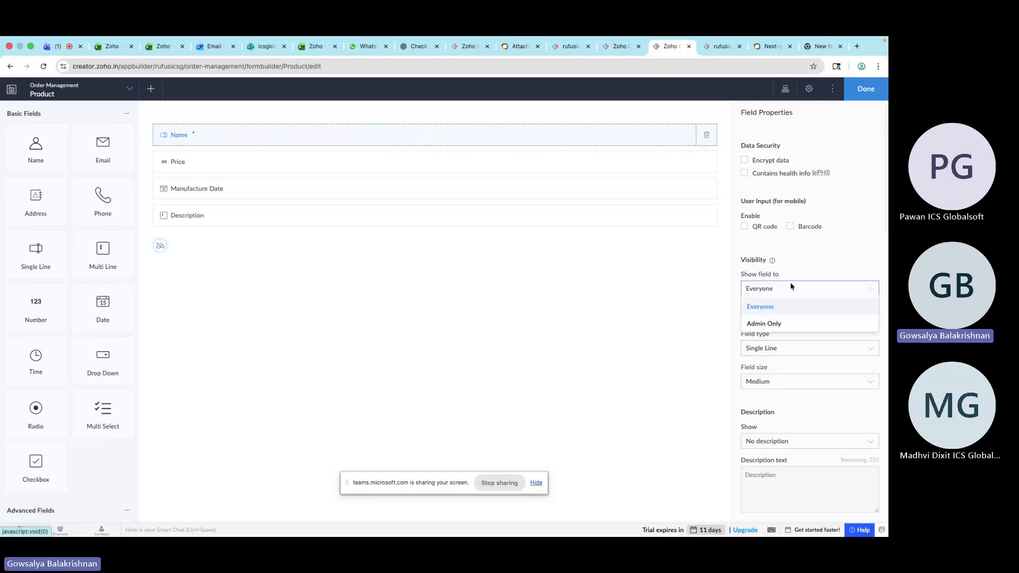
left_click(768, 324)
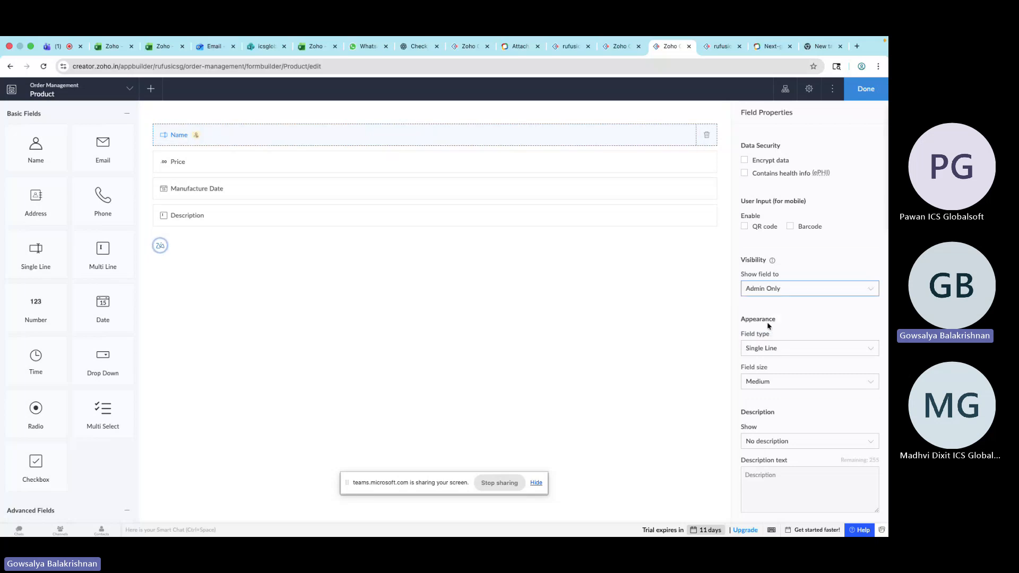
Reload the live Product form and return to the form builder
left_click(716, 52)
left_click(702, 67)
key("Return")
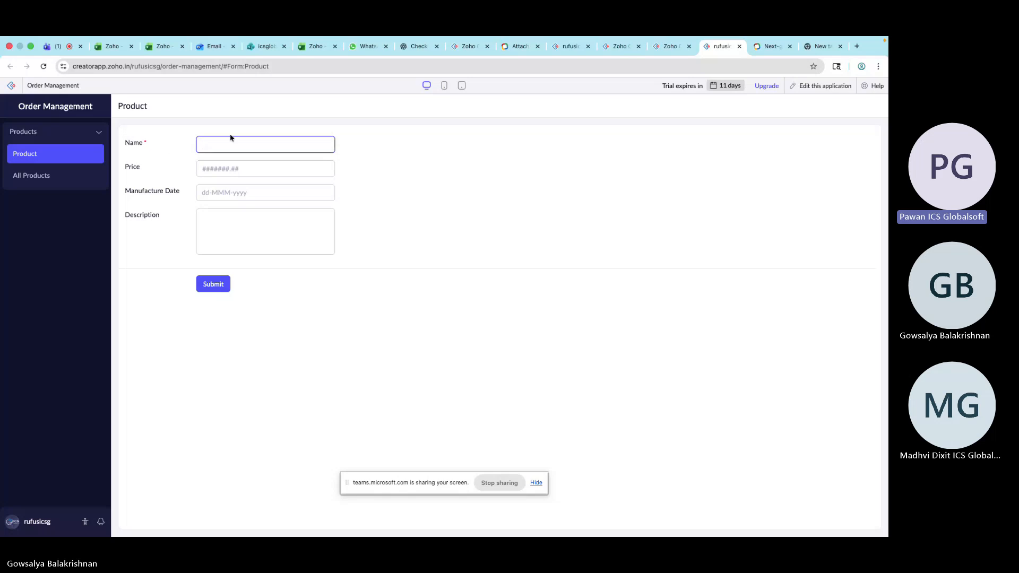
left_click(670, 47)
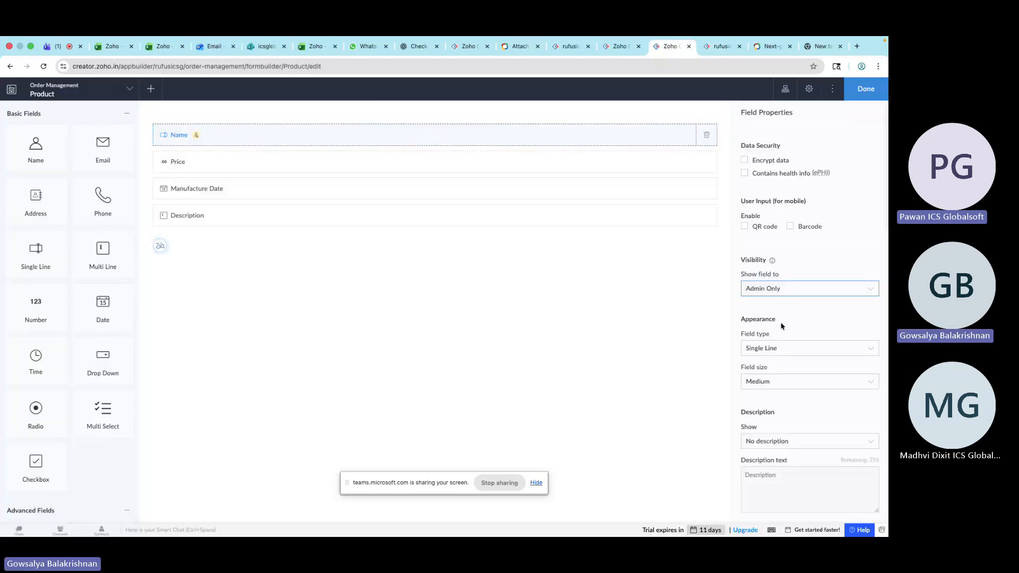
Set the Name field's visibility to Everyone and try changing its field type to Multi Line without proceeding
left_click(796, 290)
left_click(791, 306)
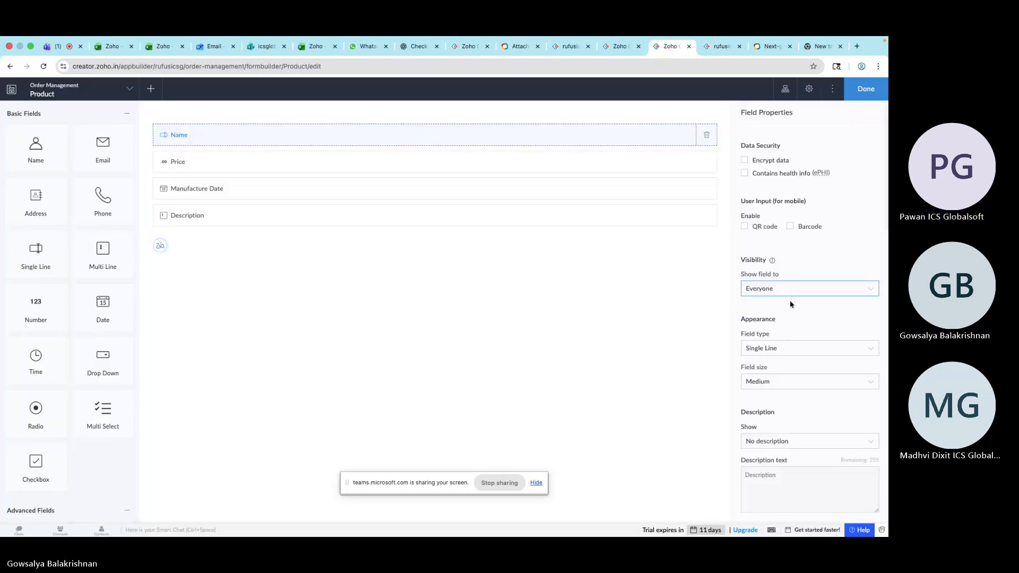
left_click(786, 349)
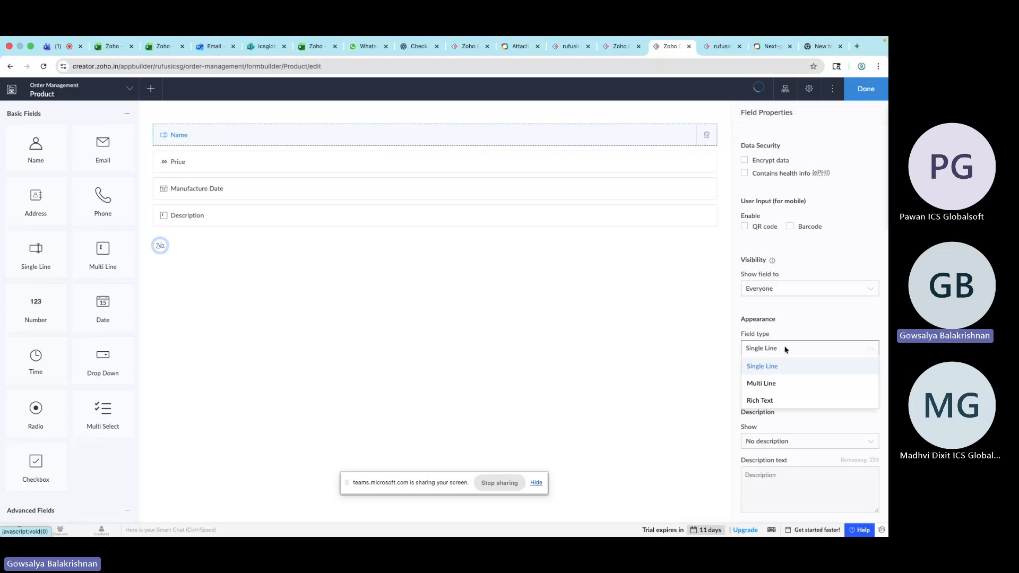
left_click(804, 383)
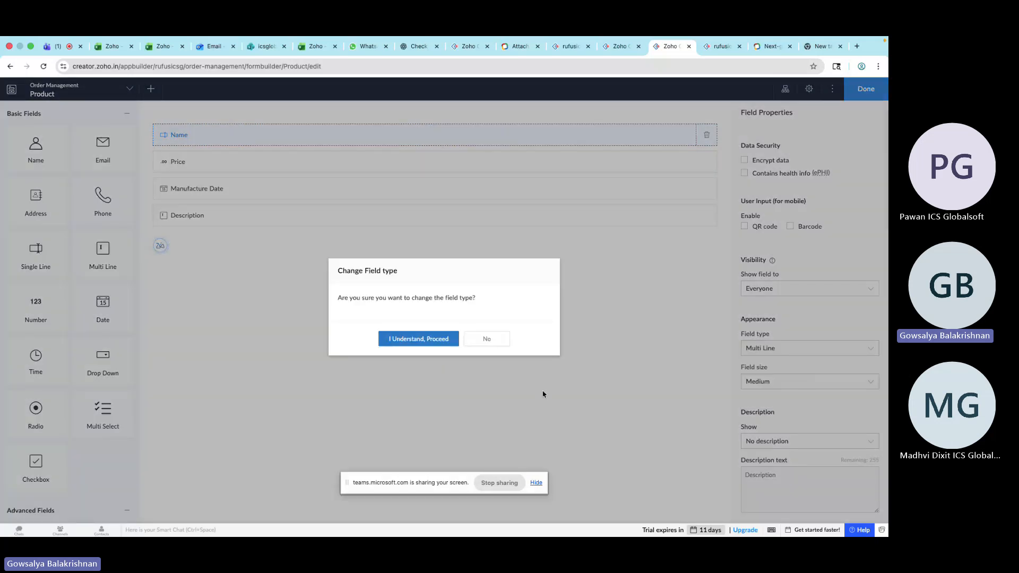
left_click(485, 338)
left_click(780, 345)
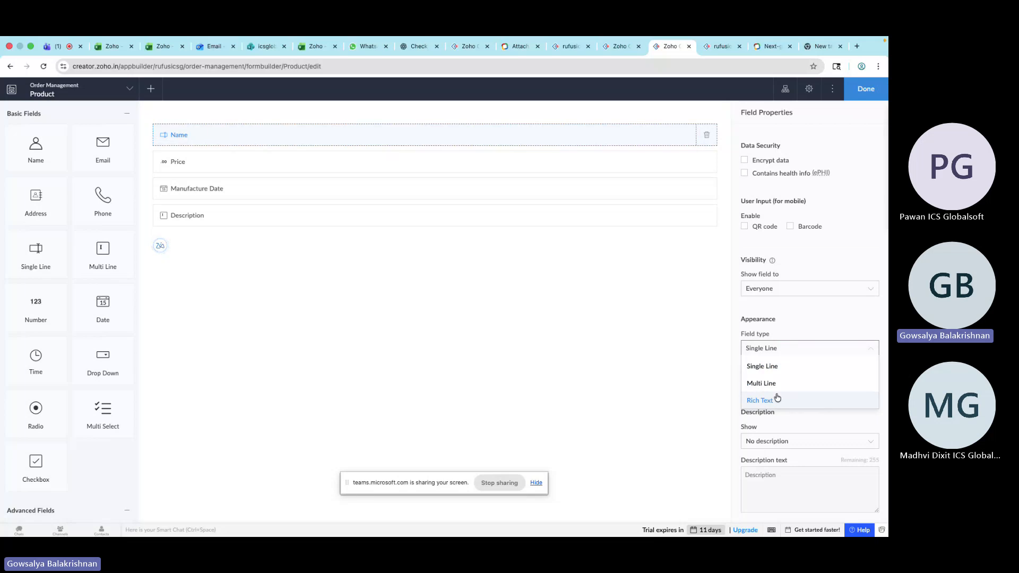
left_click(797, 335)
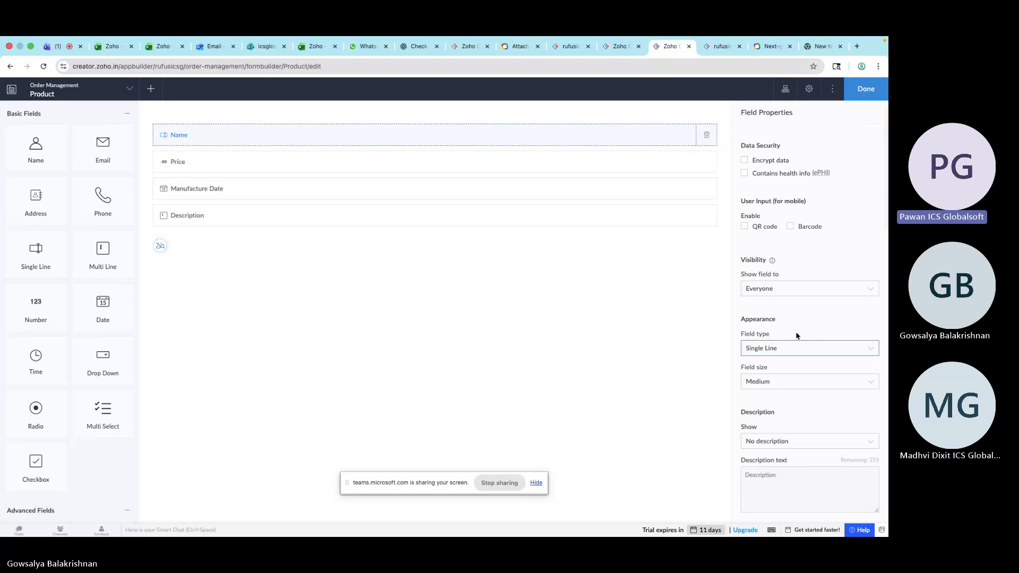
Set the Name field's size to Small and reload the live Product form to preview it
left_click(779, 382)
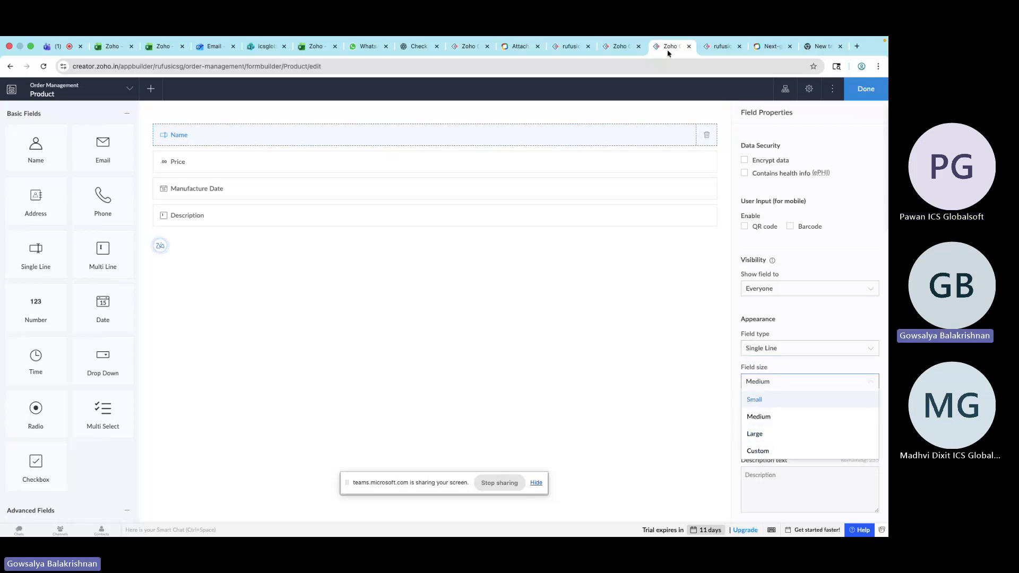
left_click(720, 47)
left_click(660, 66)
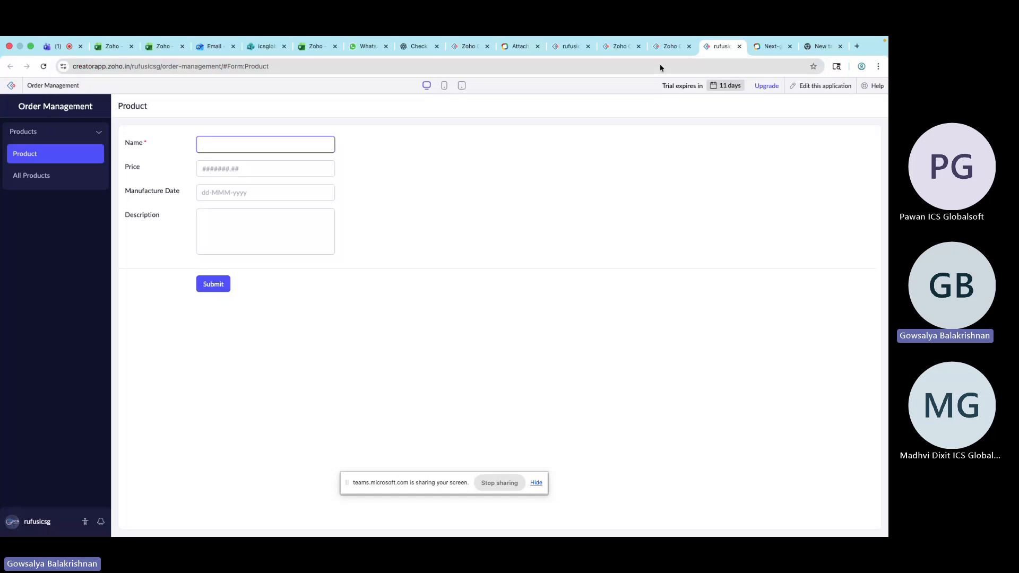
left_click(669, 46)
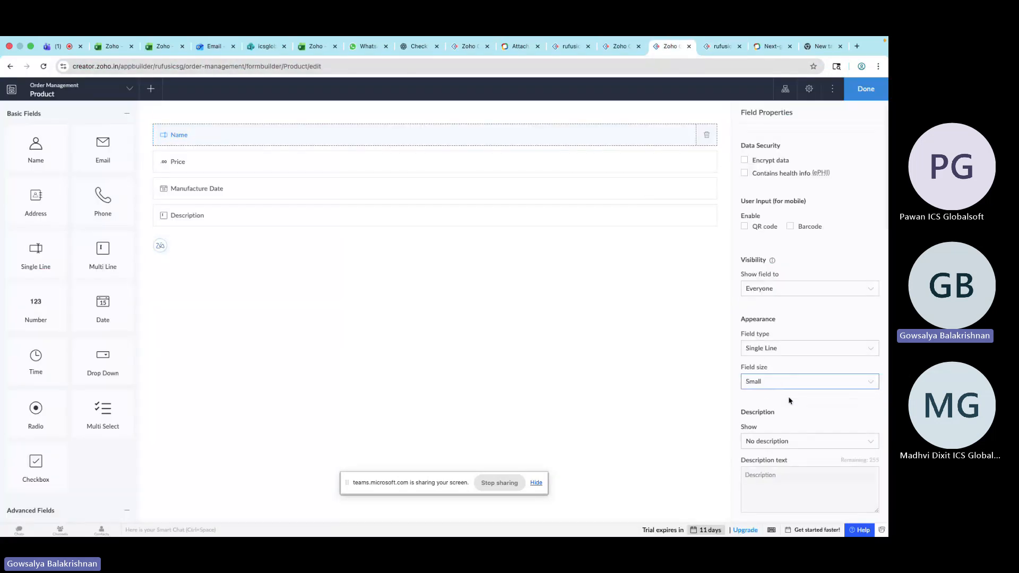
left_click(721, 46)
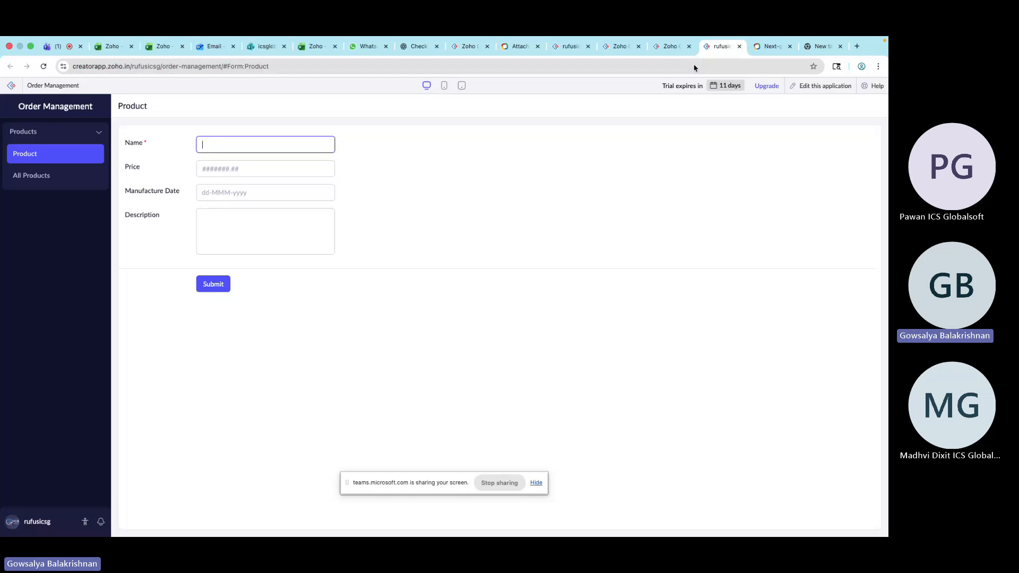
left_click(676, 51)
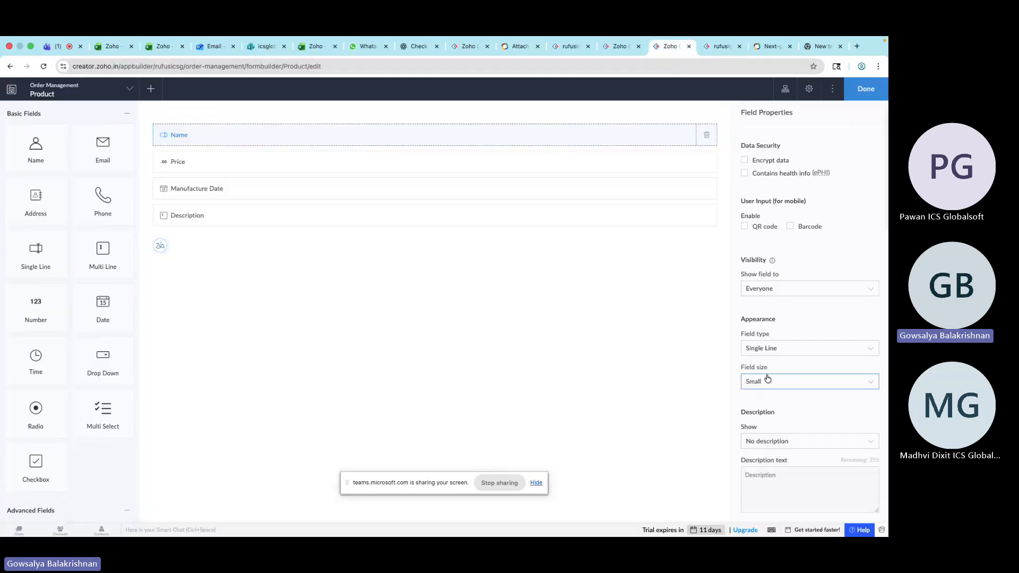
left_click(721, 50)
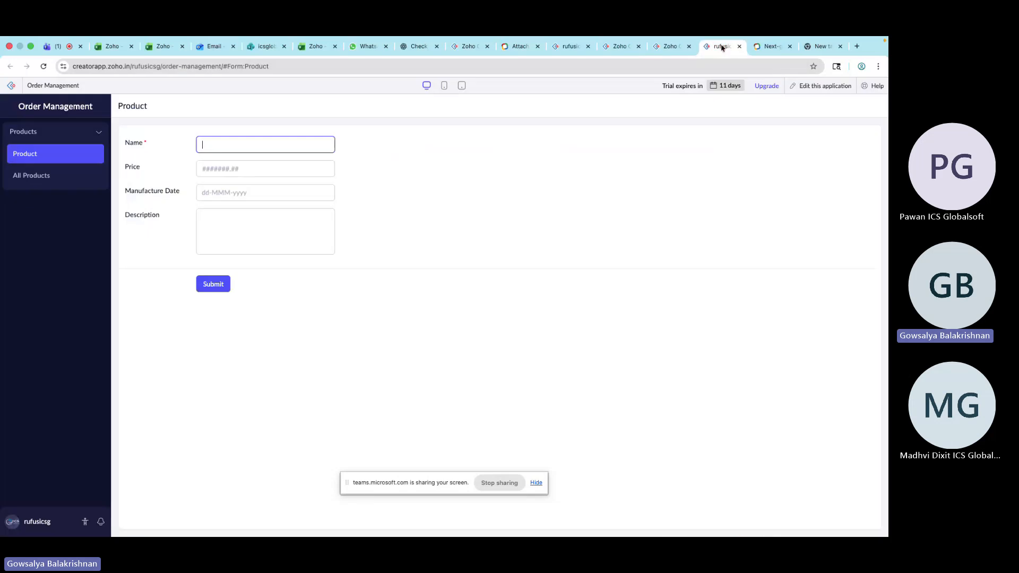
left_click(44, 67)
left_click(666, 52)
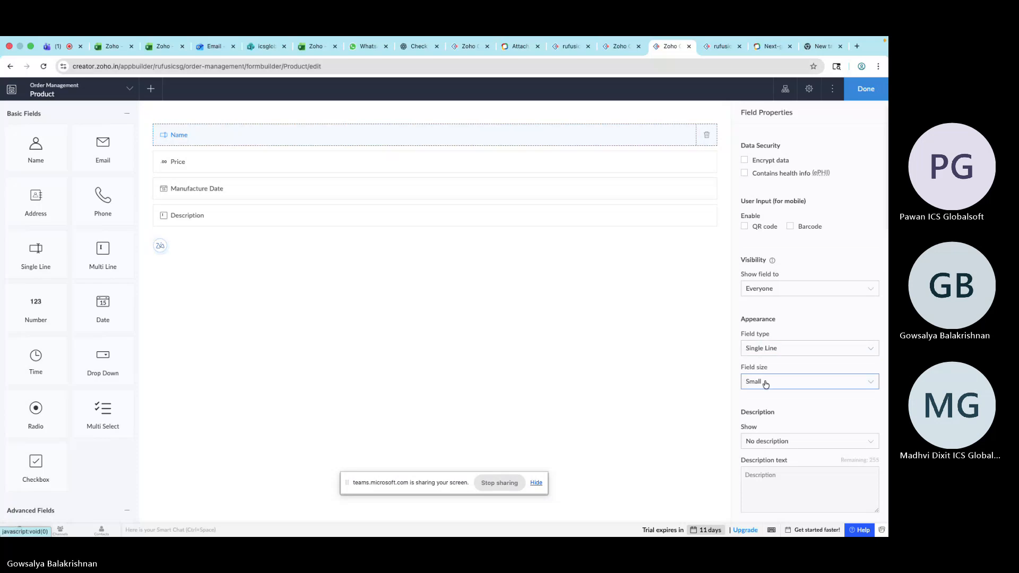
Set the Name field's size to Large and reload the live Product form to preview it
left_click(769, 380)
left_click(771, 433)
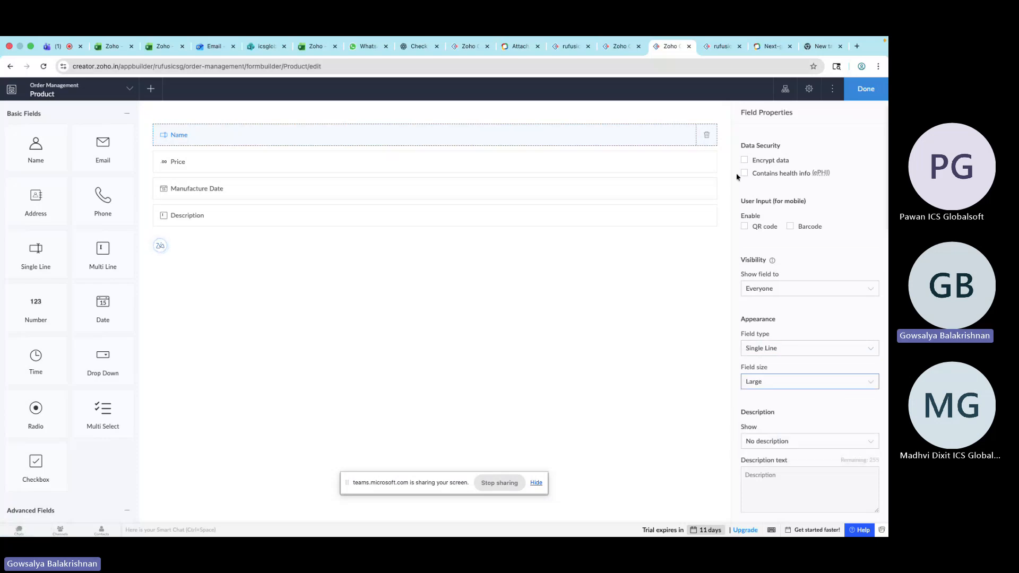
left_click(719, 47)
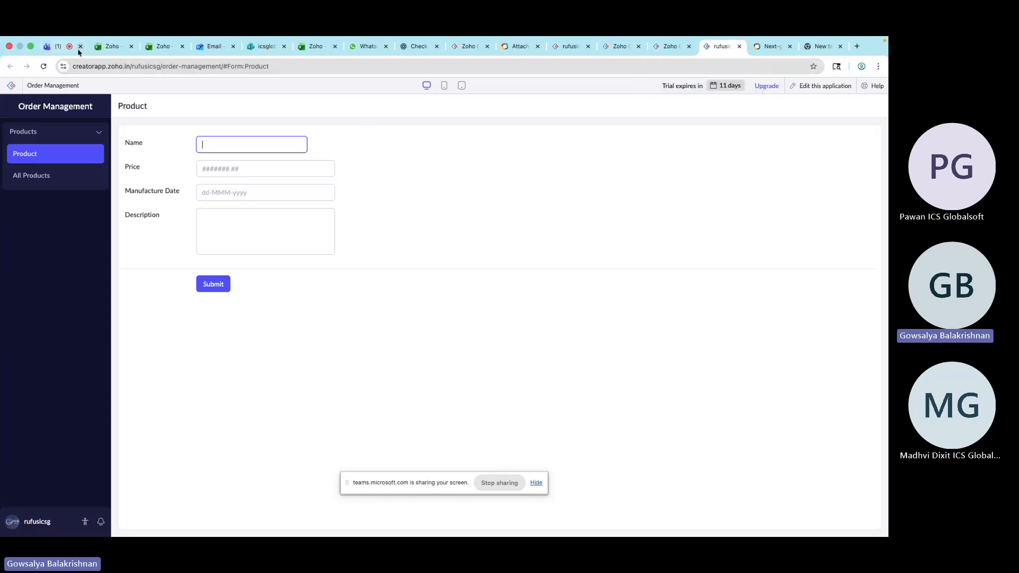
key("super+r")
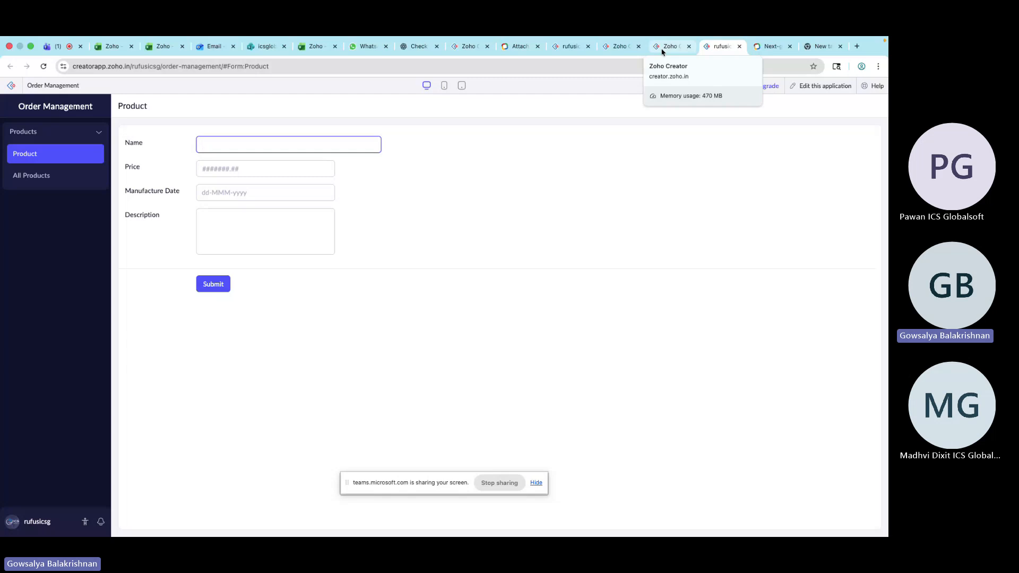
left_click(662, 48)
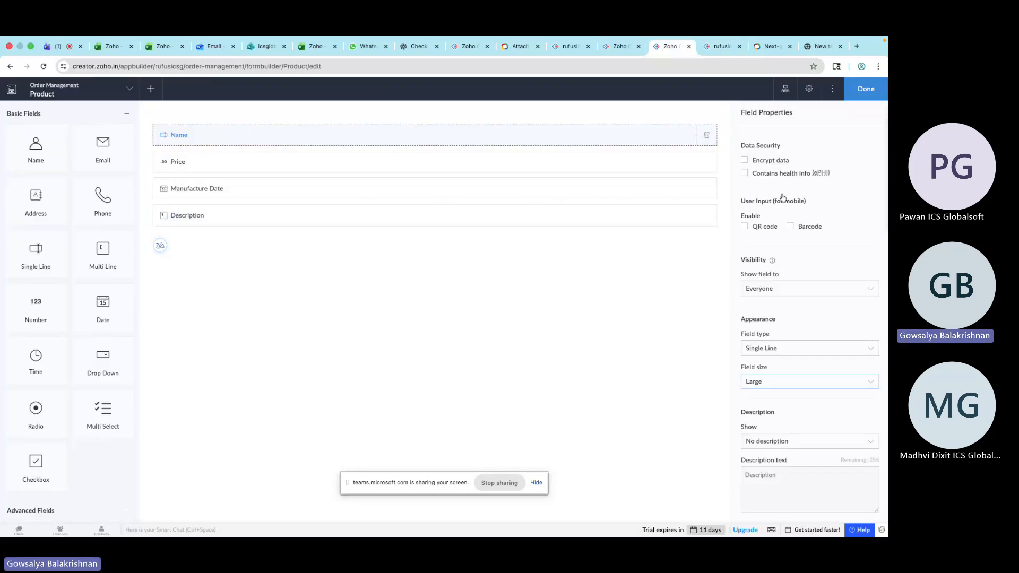
Set the Name field's size to Medium
scroll(788, 279, "up", 5)
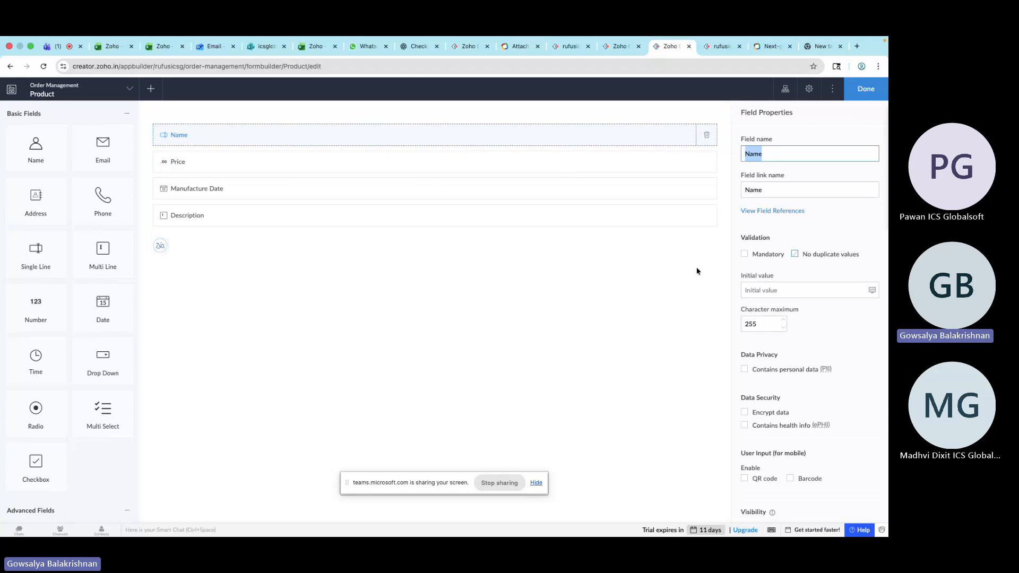
scroll(786, 262, "down", 5)
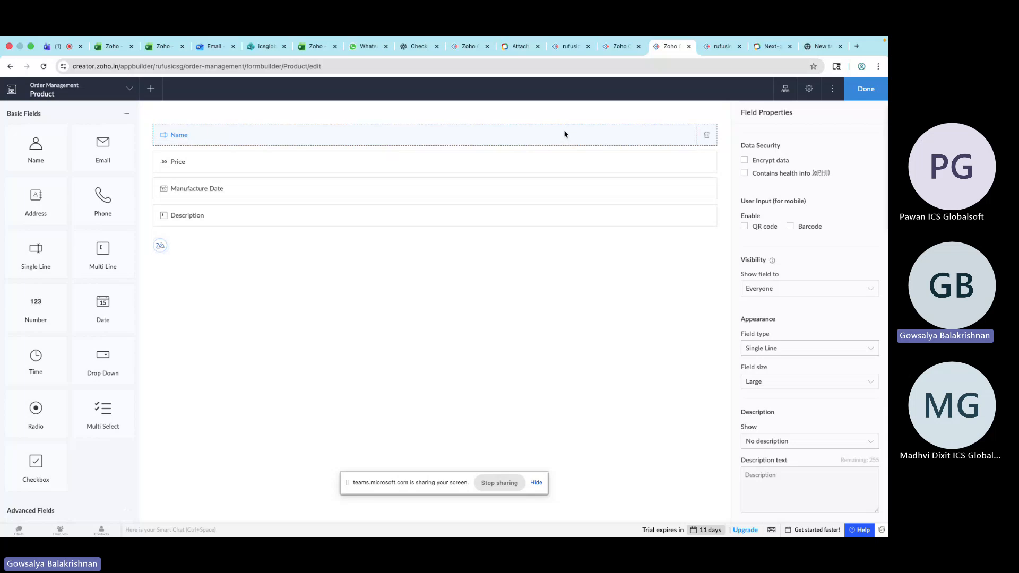
left_click(754, 383)
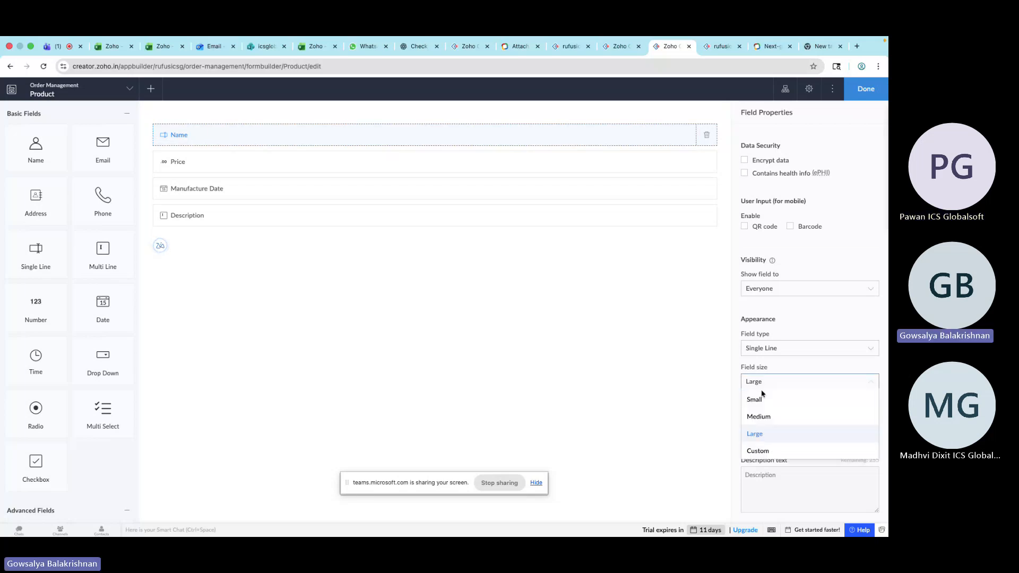
left_click(767, 451)
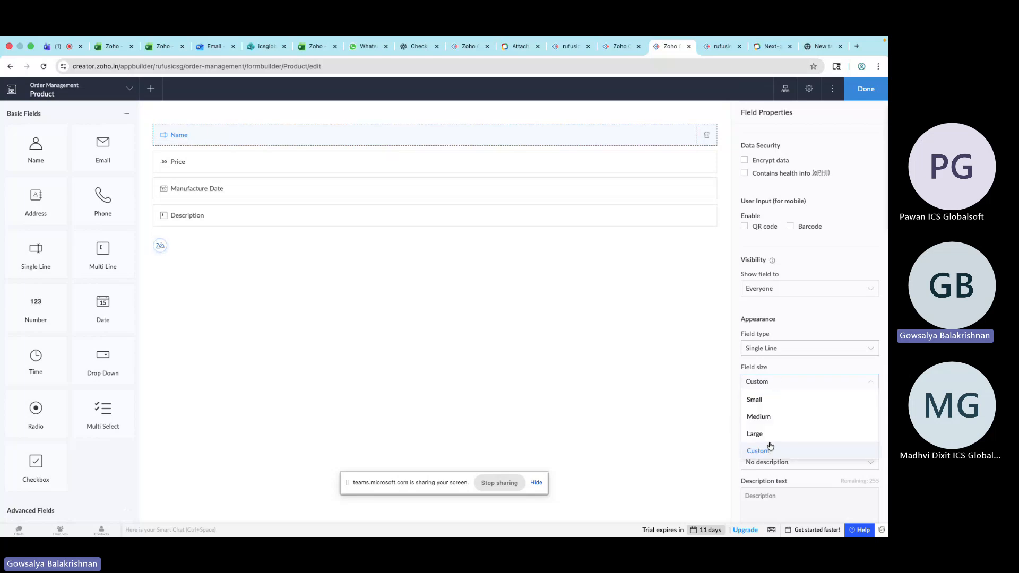
left_click(770, 417)
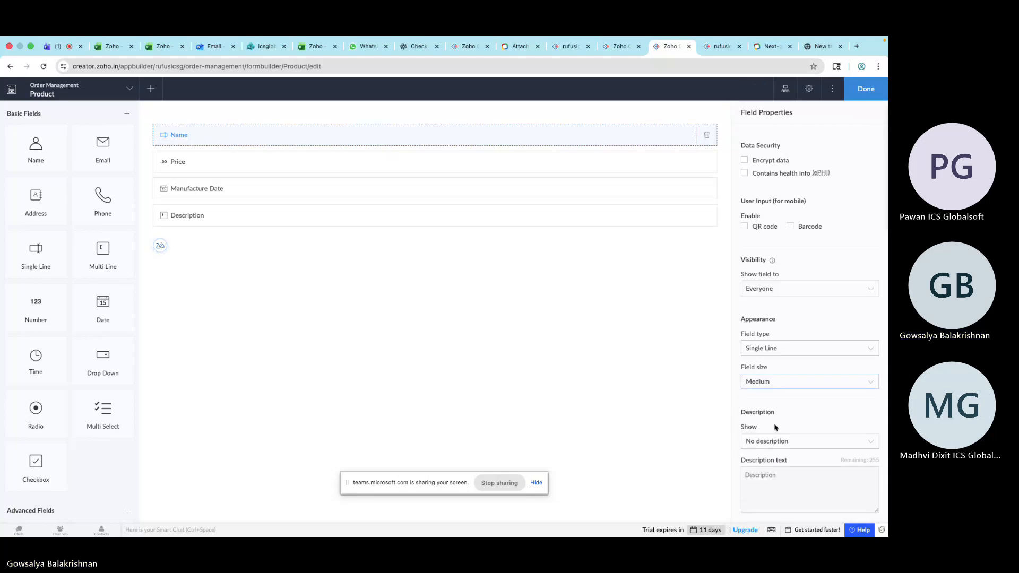
Show the Name field's description as a Tooltip with the description text Test
left_click(778, 442)
left_click(776, 476)
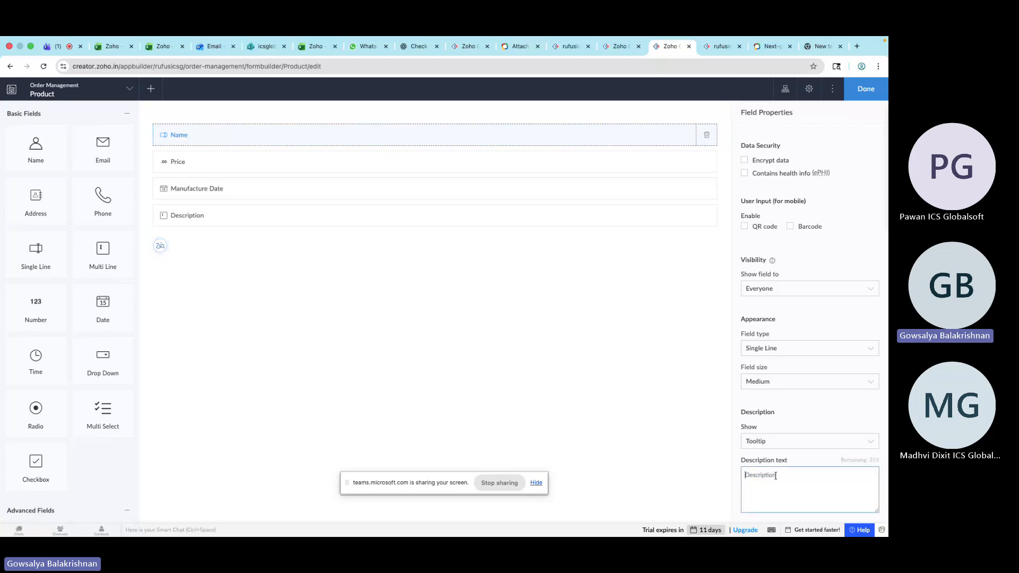
left_click(778, 441)
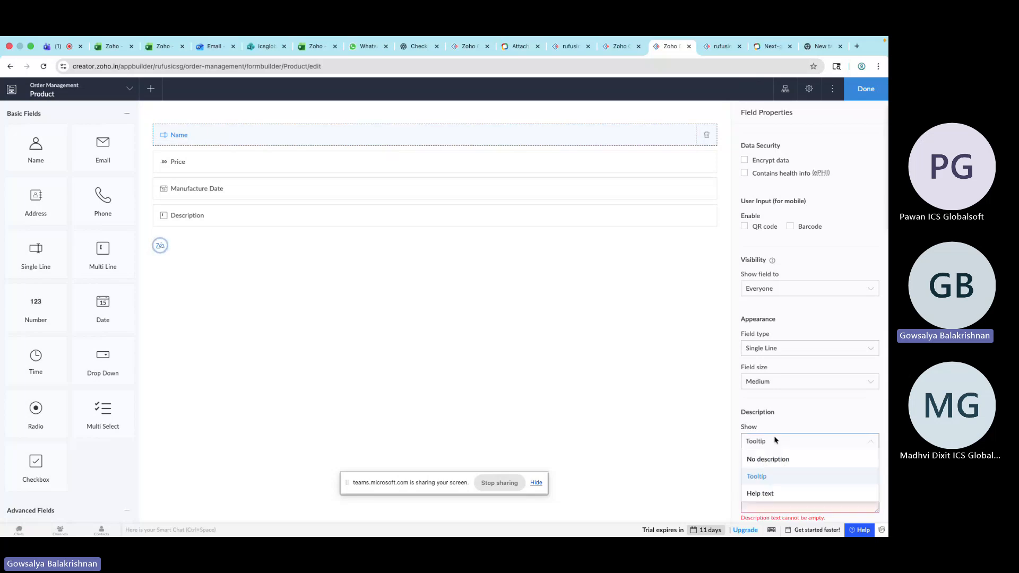
left_click(767, 479)
type("Test")
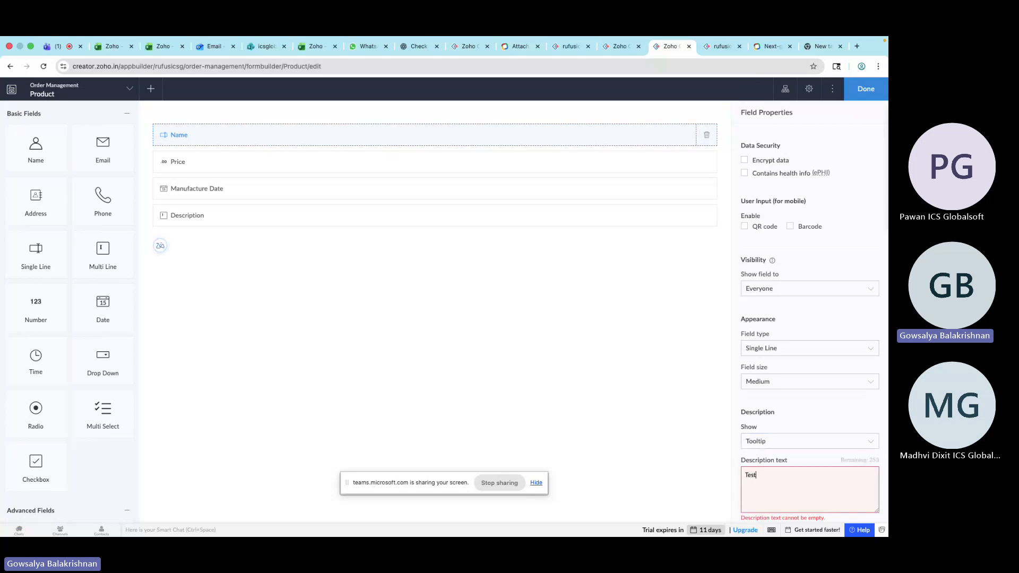
Reload the live Product form to preview the Name tooltip and return to the form builder
left_click(719, 46)
left_click(686, 66)
key("Return")
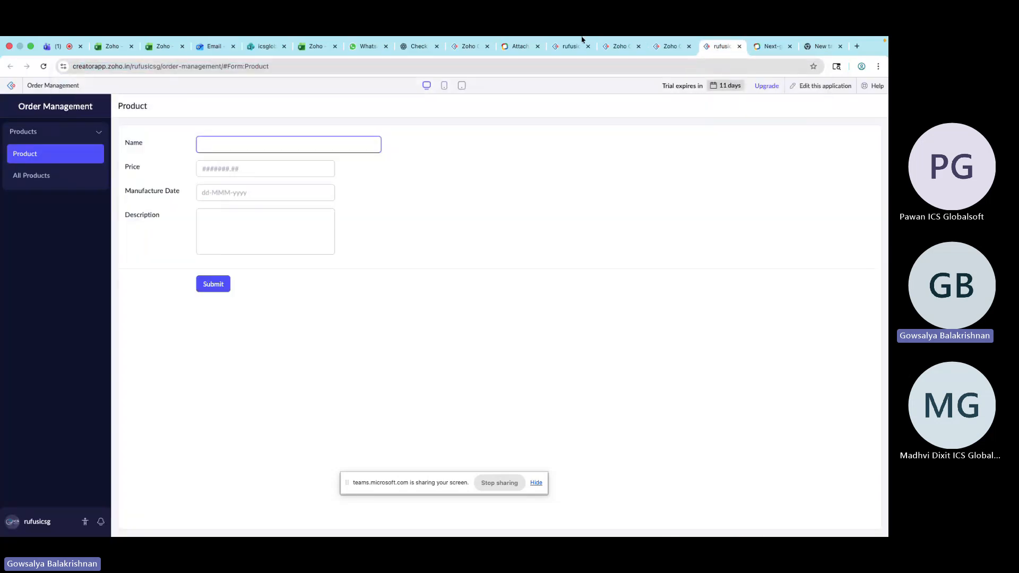
left_click(43, 66)
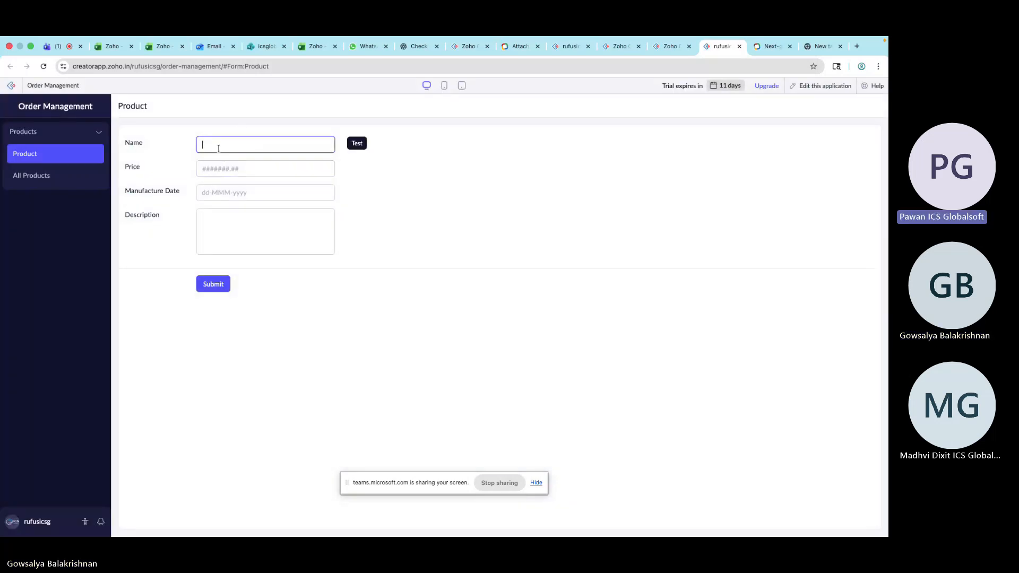
left_click(665, 46)
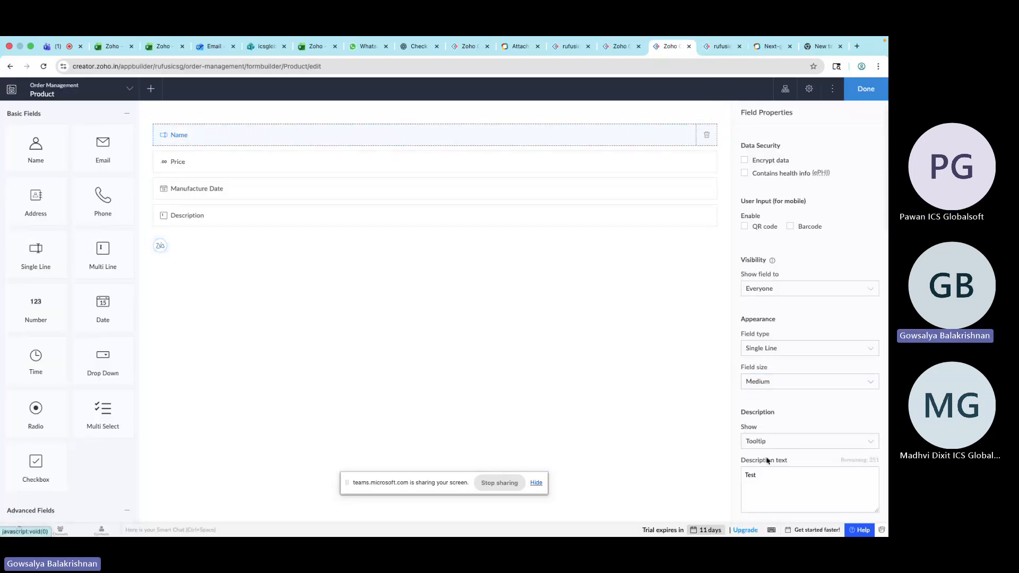
Switch the Name field's description to Help text and preview it on the reloaded live Product form
left_click(773, 441)
left_click(760, 493)
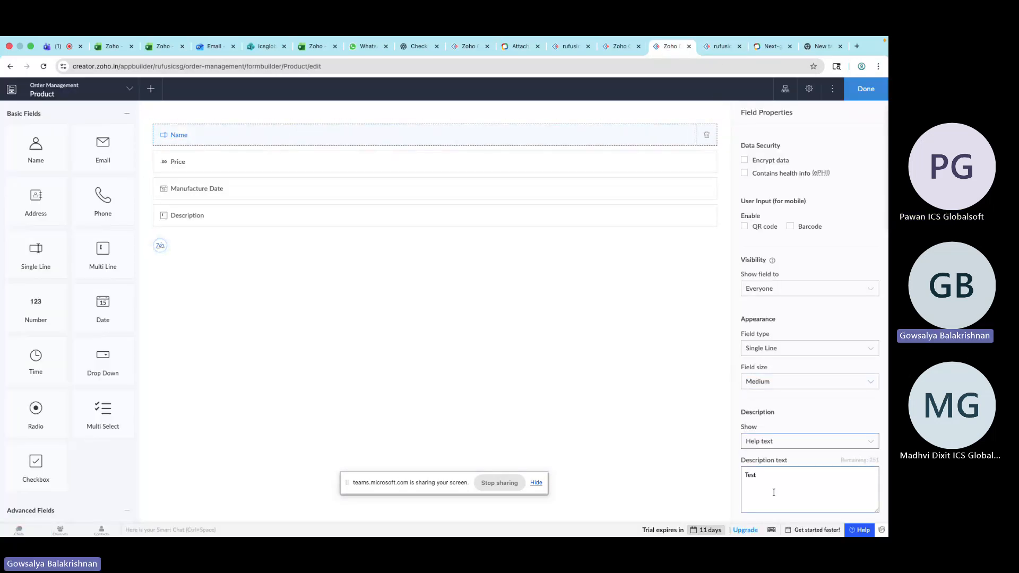
left_click(719, 47)
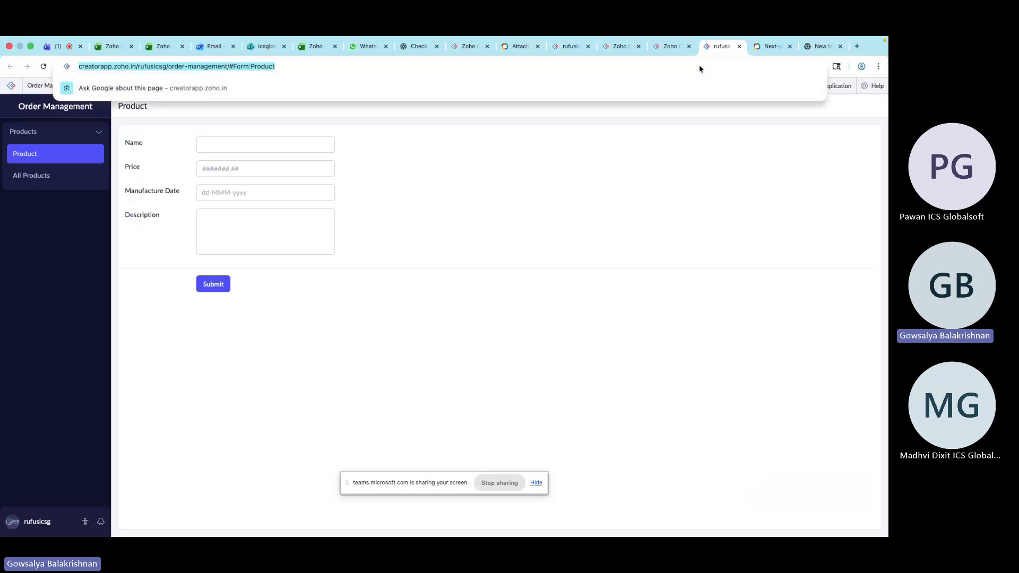
left_click(44, 65)
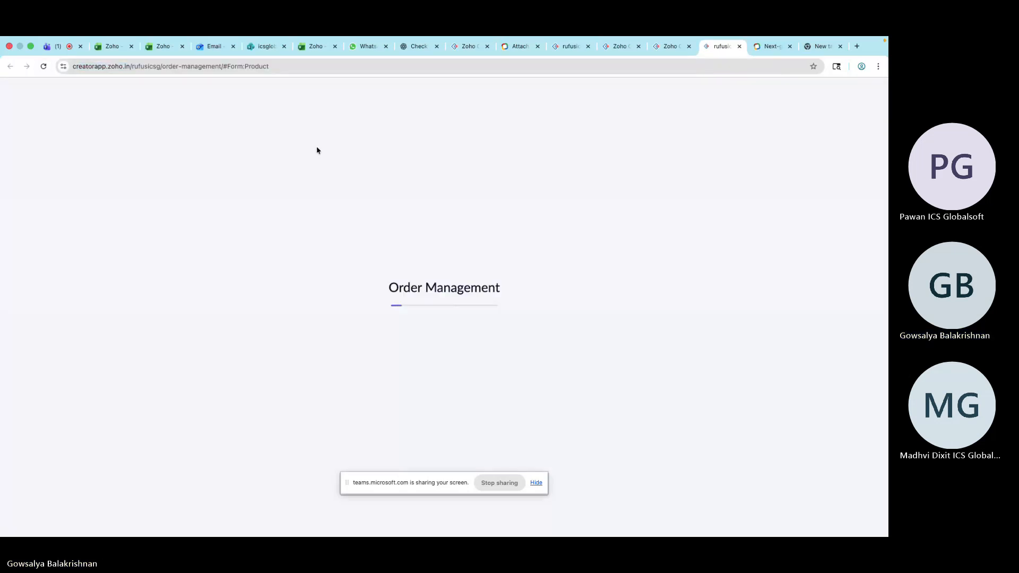
double_click(200, 159)
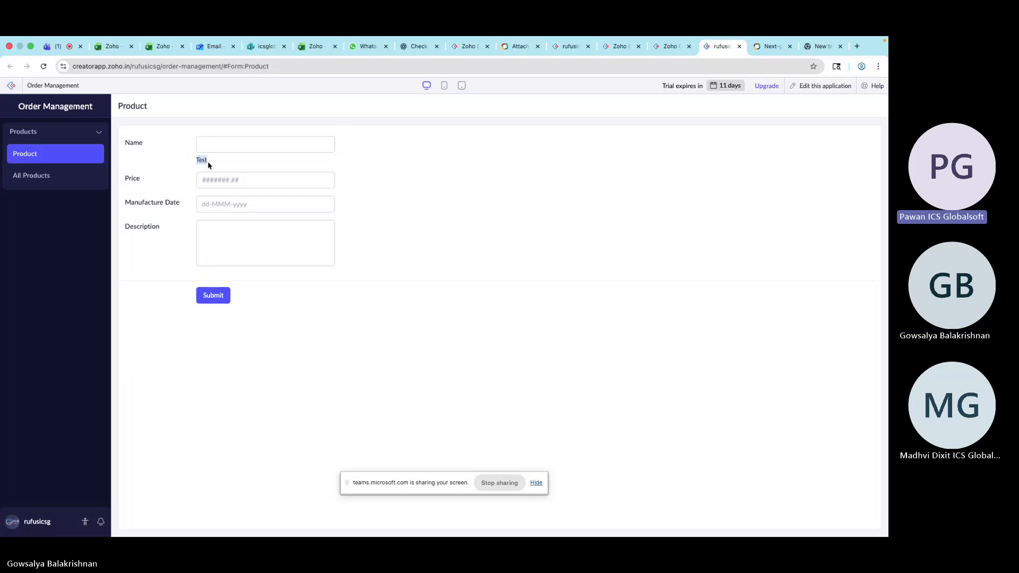
left_click(671, 47)
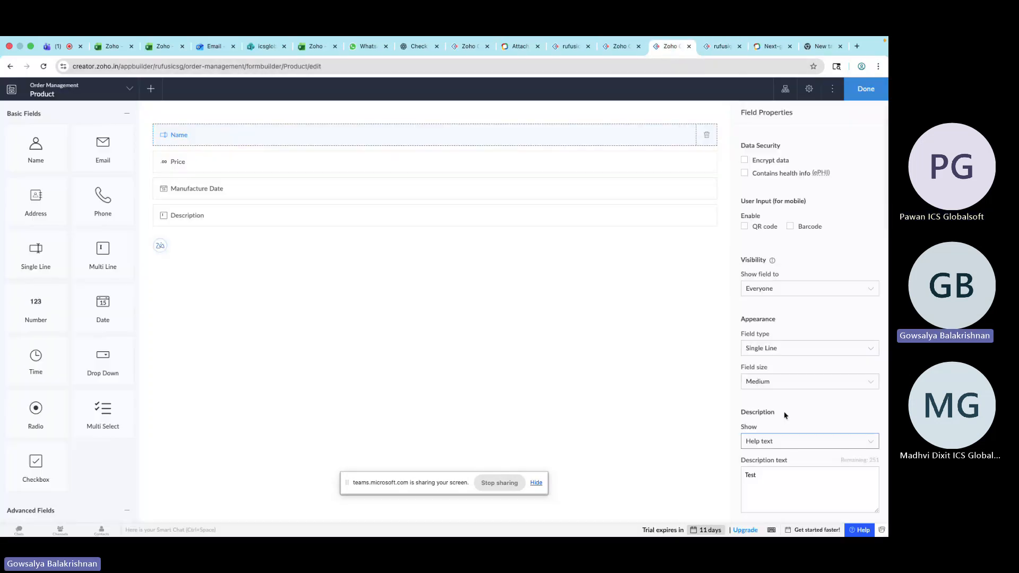
Set the Name field's description display to No description
left_click(783, 441)
left_click(780, 459)
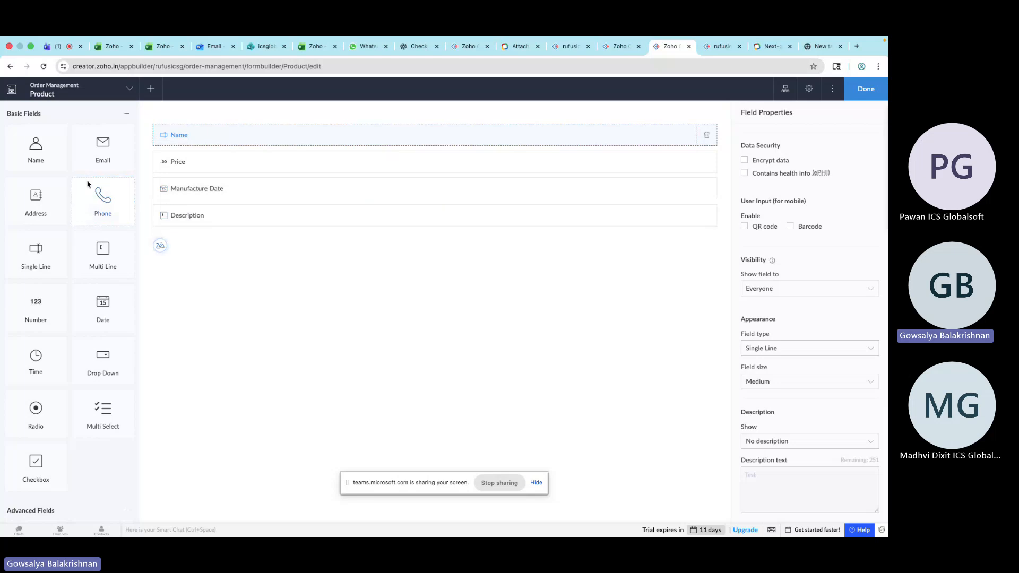
scroll(71, 355, "down", 6)
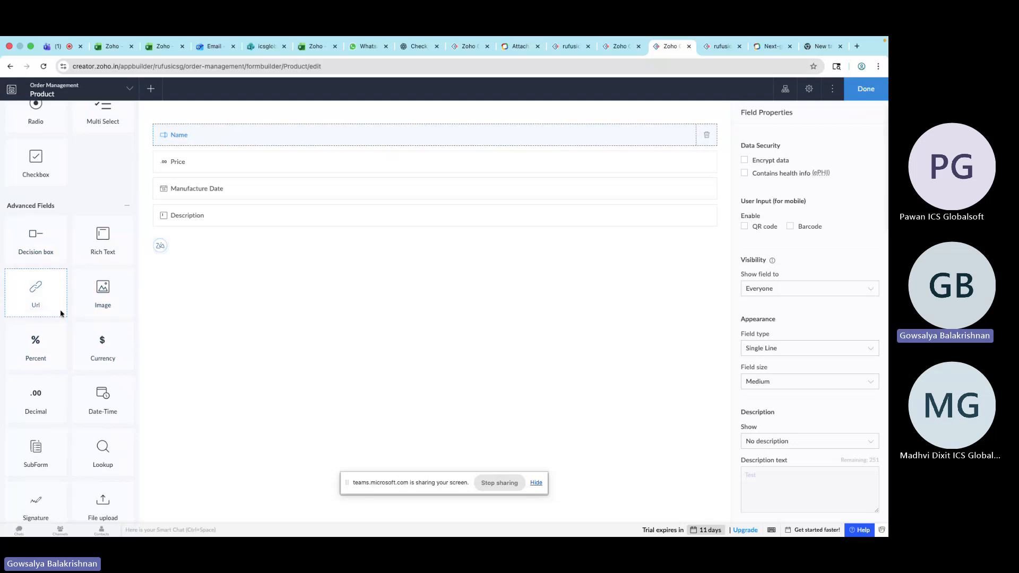
scroll(60, 393, "down", 8)
scroll(60, 394, "down", 3)
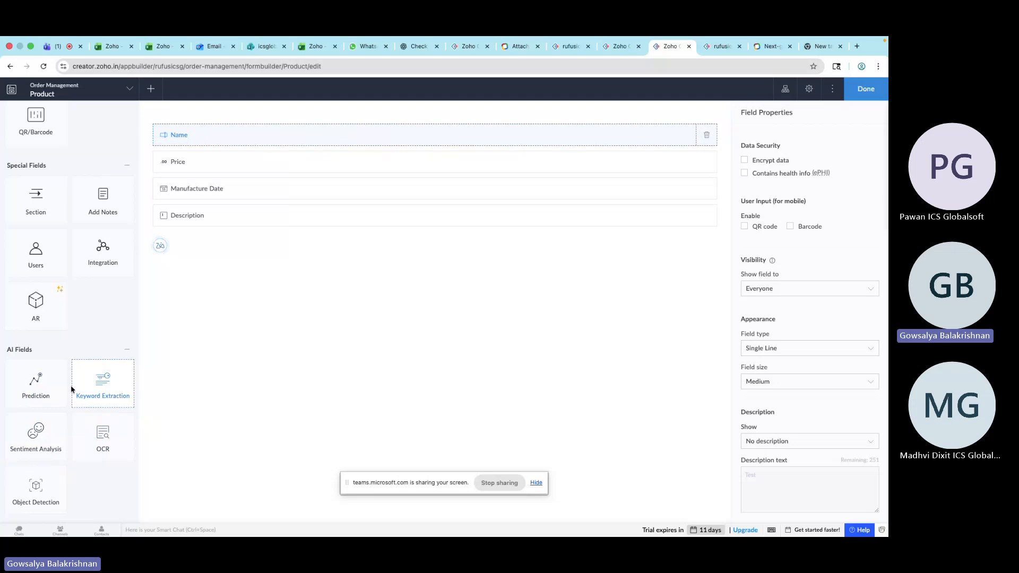
Add a Name field at the top of the Product form
scroll(73, 256, "up", 3)
scroll(73, 256, "up", 3)
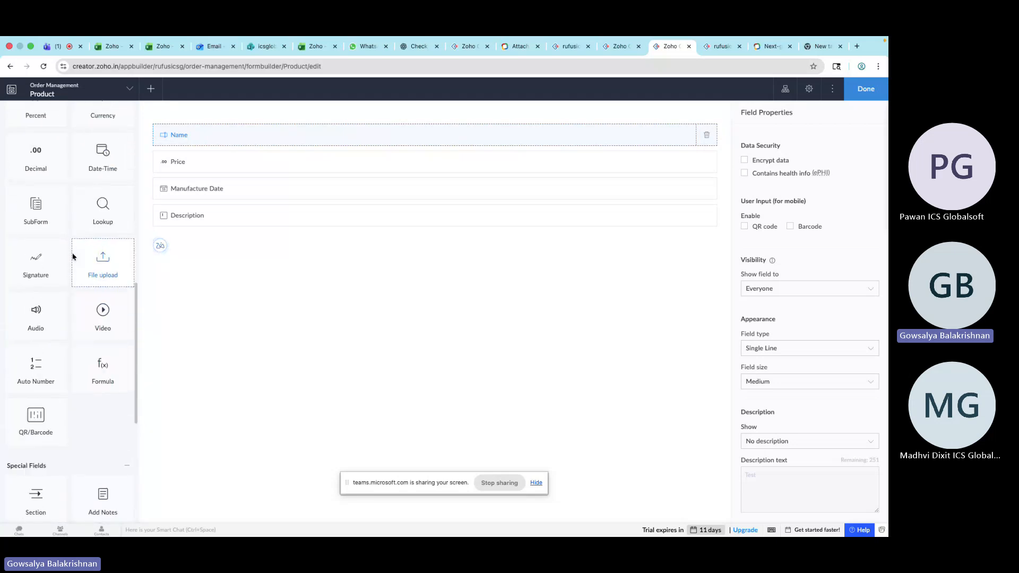
scroll(73, 257, "down", 1)
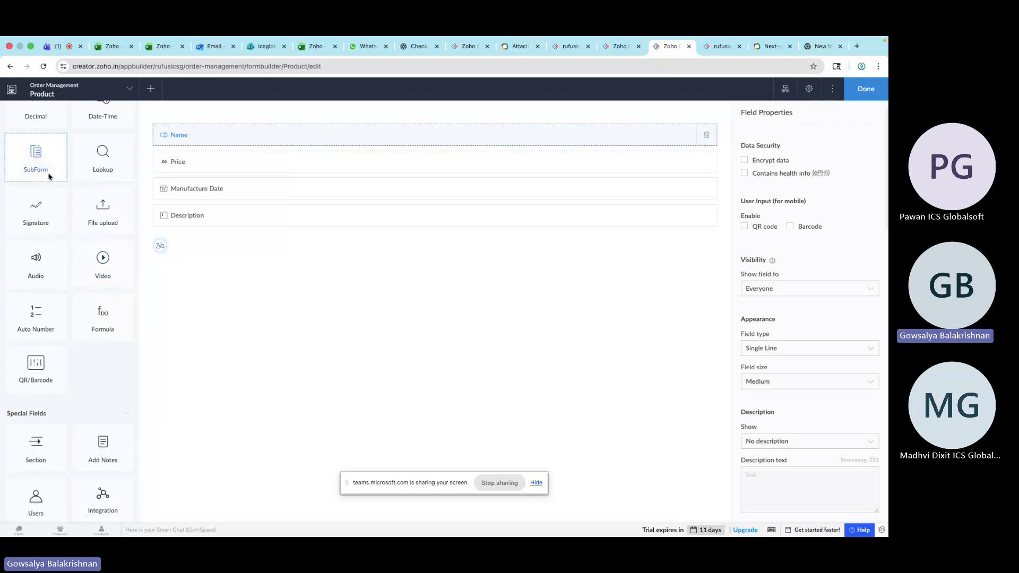
scroll(92, 352, "up", 10)
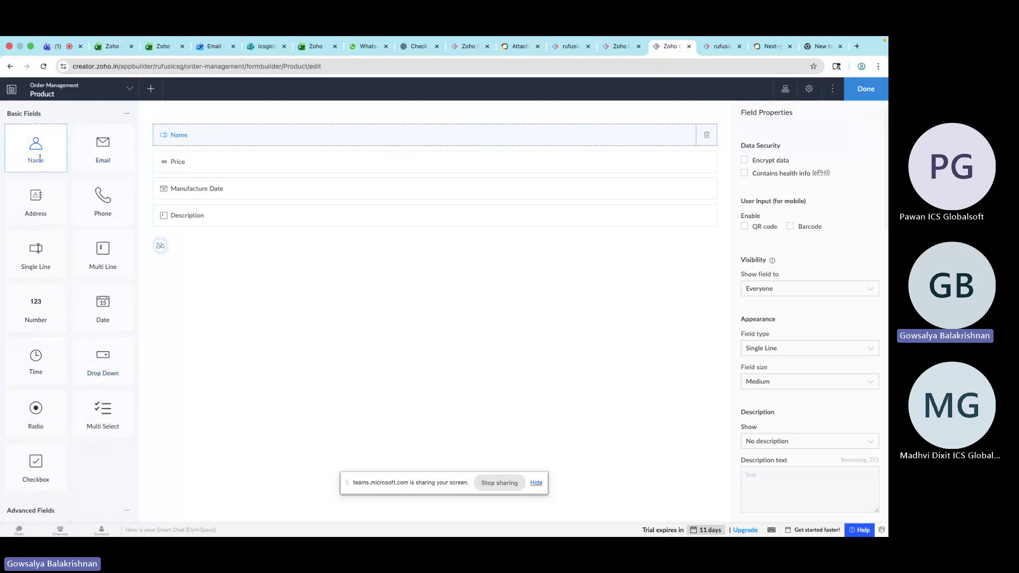
left_click_drag(40, 158, 273, 134)
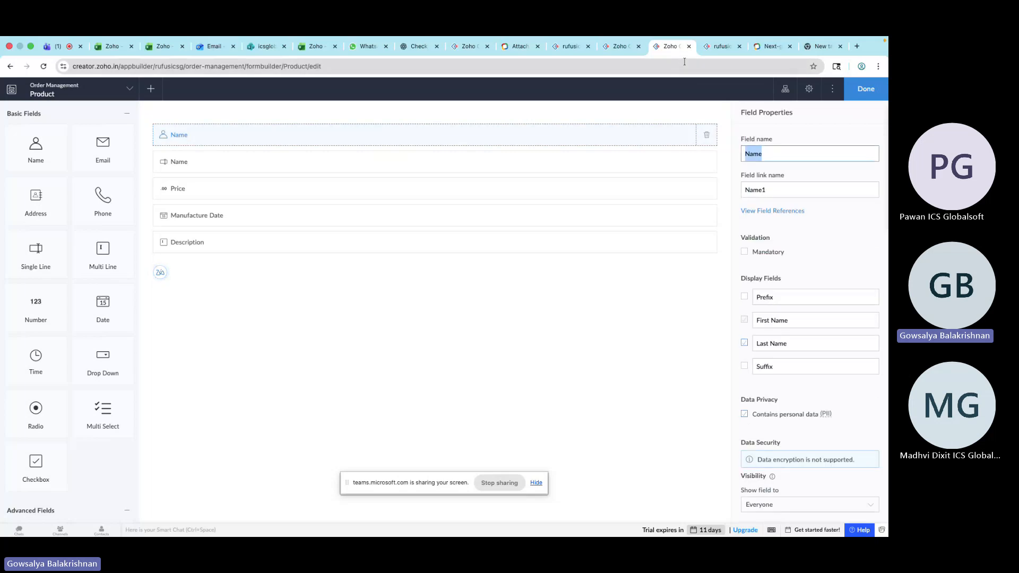
Reload the live Product form to preview the new Name field's parts and return to the form builder
left_click(716, 49)
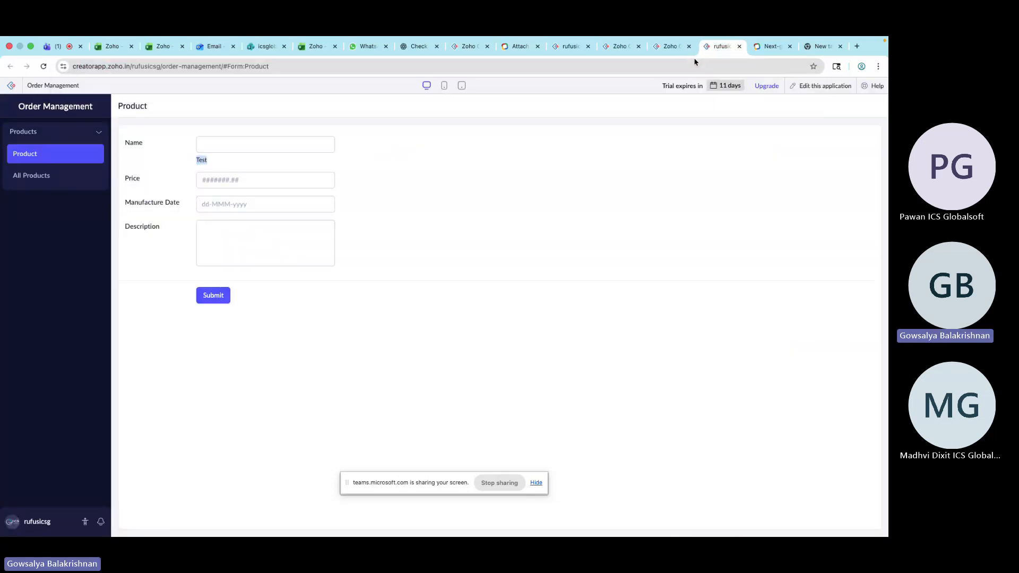
left_click(685, 63)
key("Return")
left_click(41, 66)
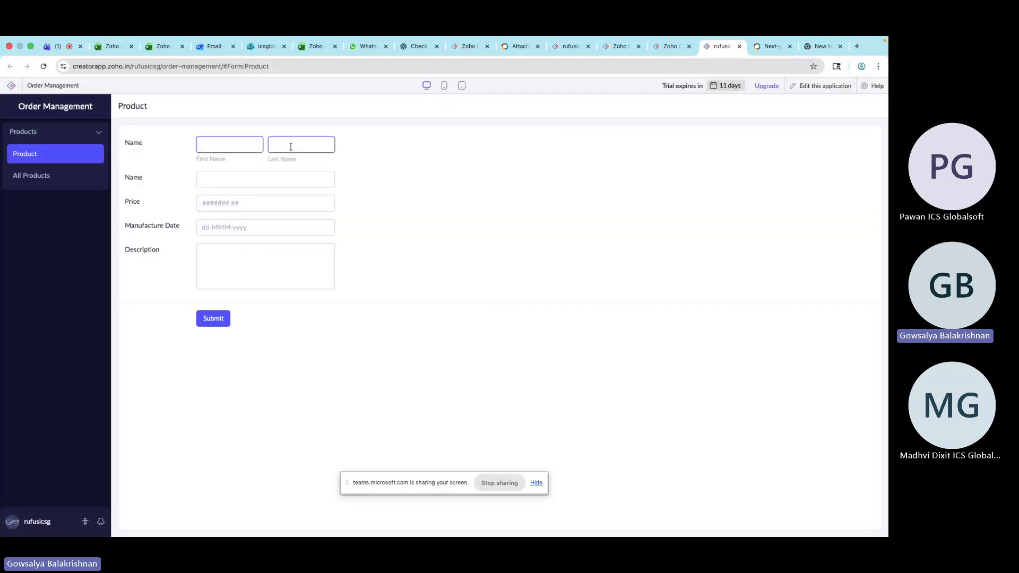
left_click(311, 144)
left_click(201, 143)
left_click(297, 141)
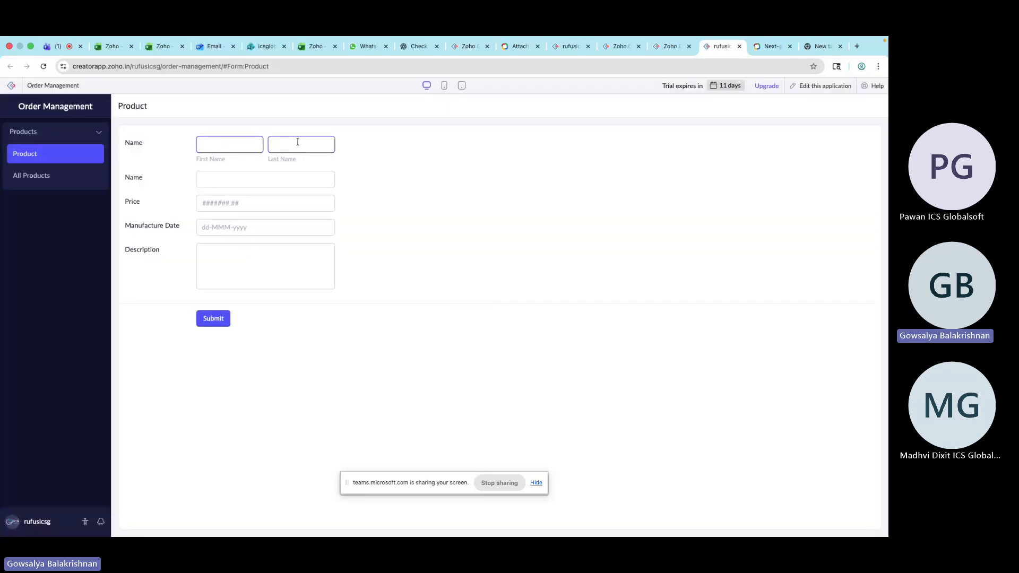
left_click(671, 48)
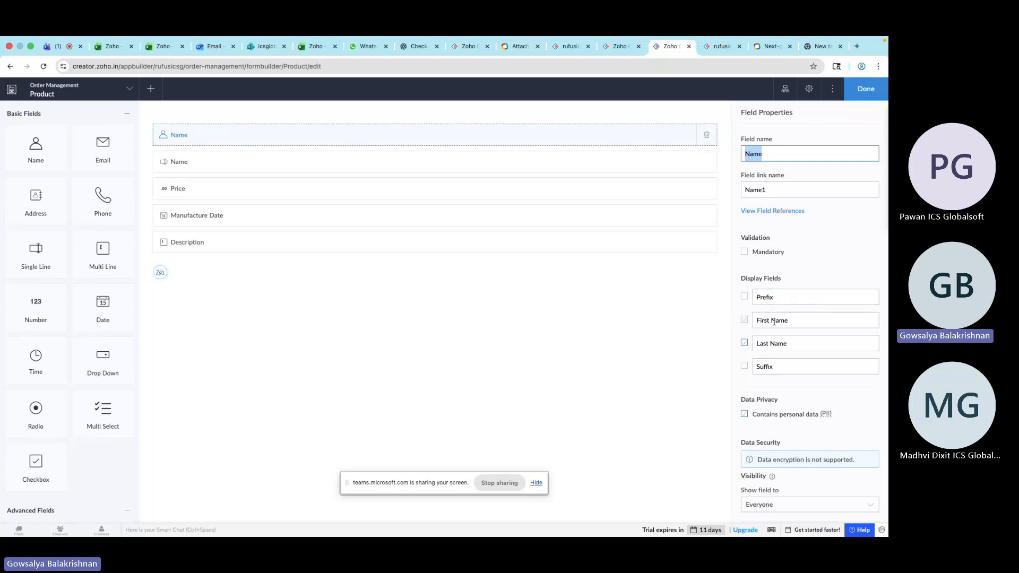
Enable the Prefix and Suffix display fields of the new Name field, keeping the Mr., Mrs. and Ms. choices
triple_click(757, 280)
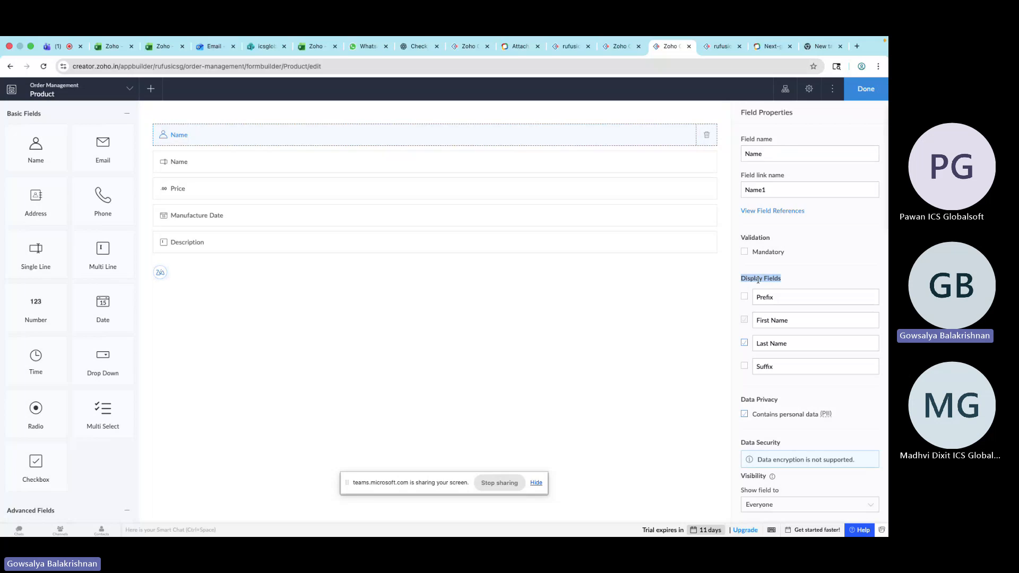
left_click(744, 297)
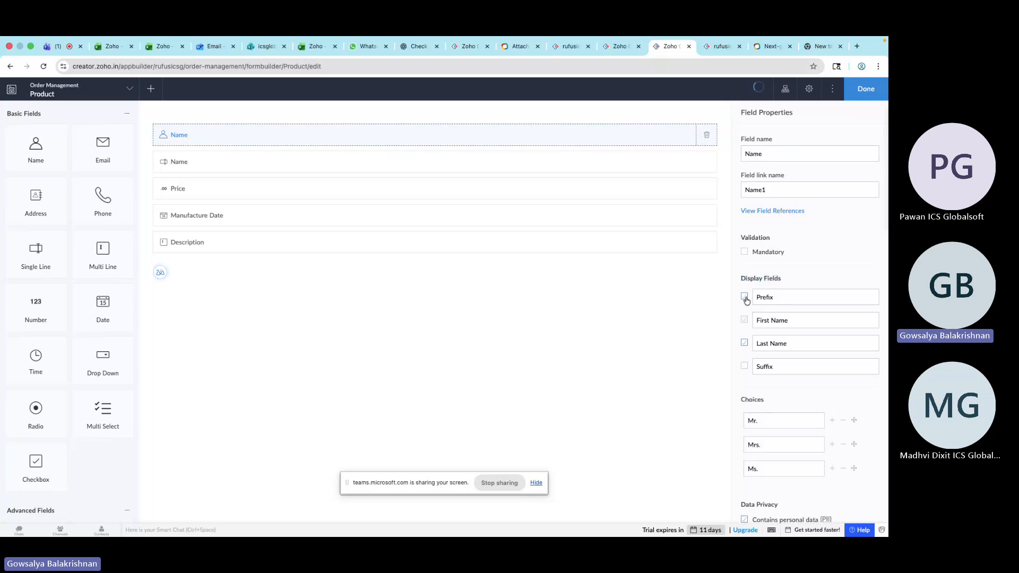
left_click(831, 469)
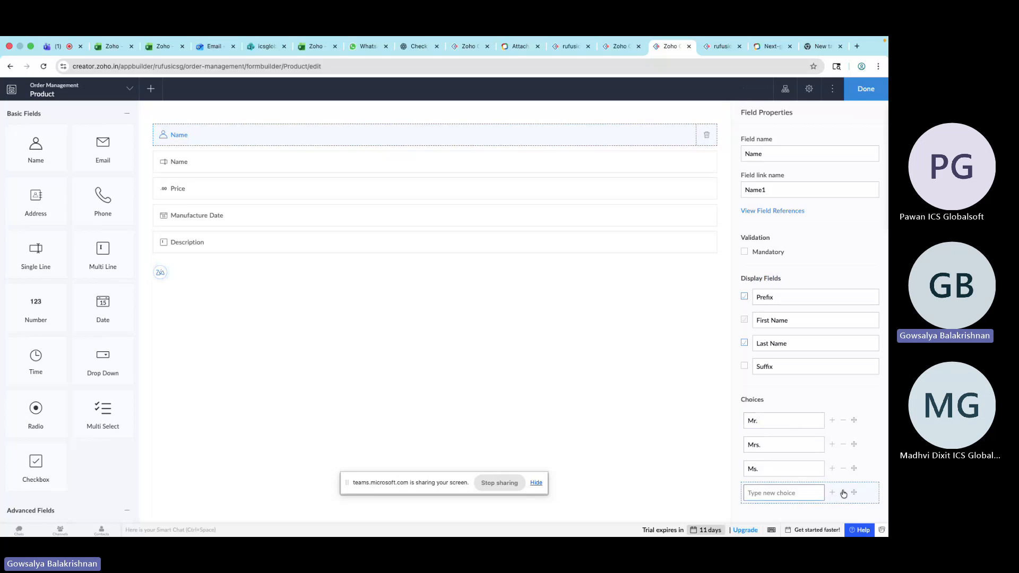
left_click(843, 493)
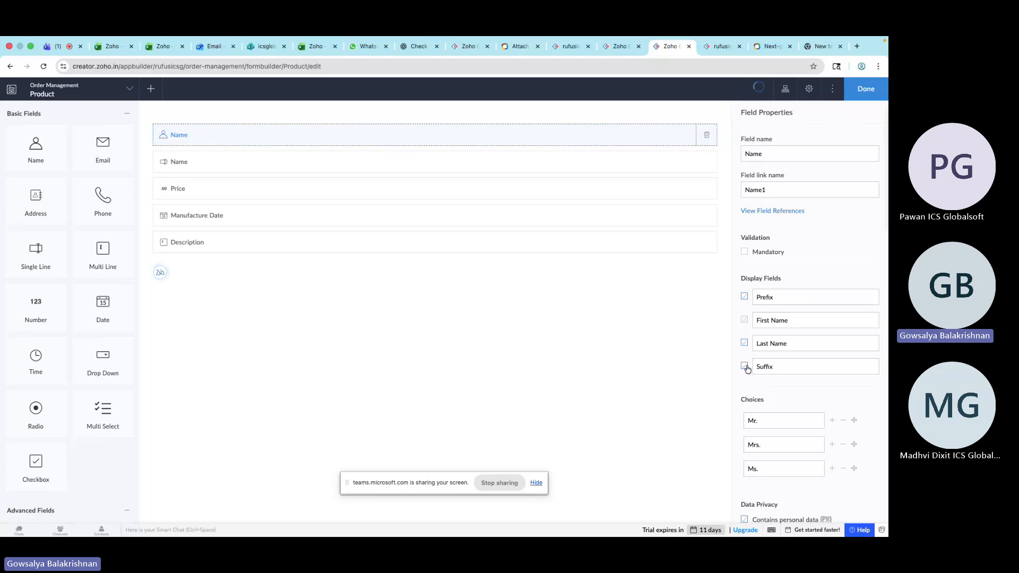
Preview the Name field's prefix choices and suffix box on the live Product form, then return to the builder
left_click(722, 47)
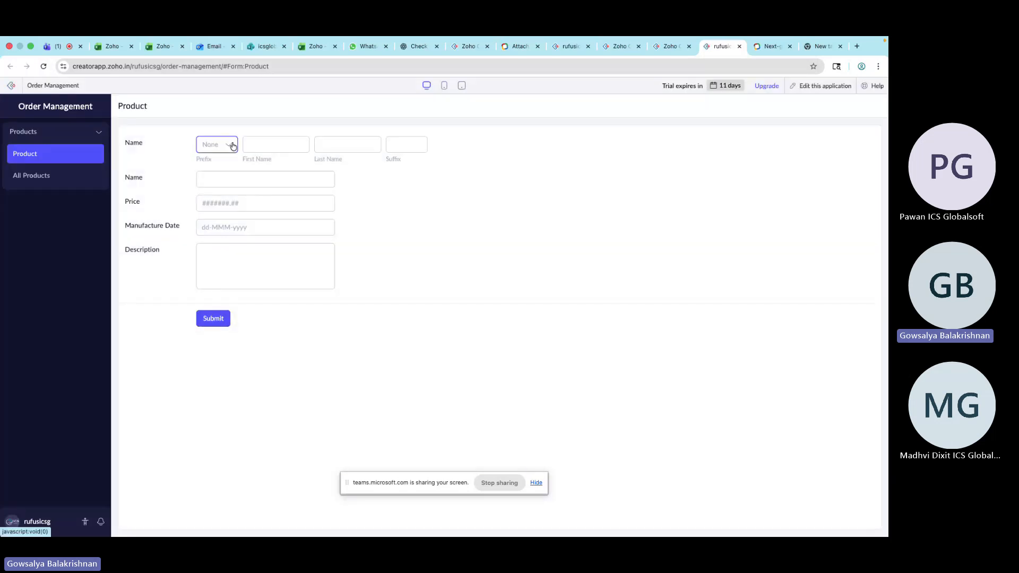
left_click(232, 146)
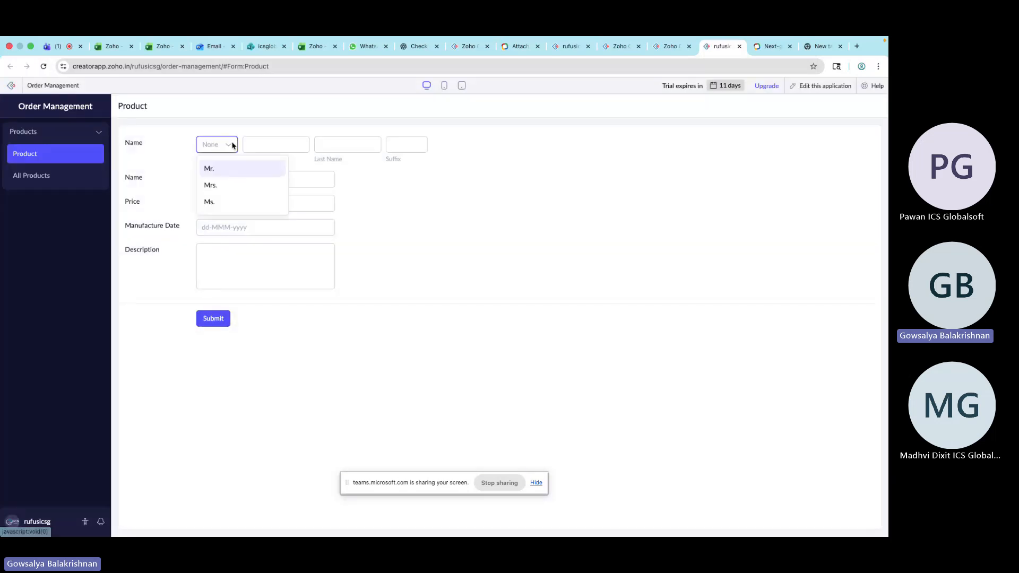
left_click(668, 48)
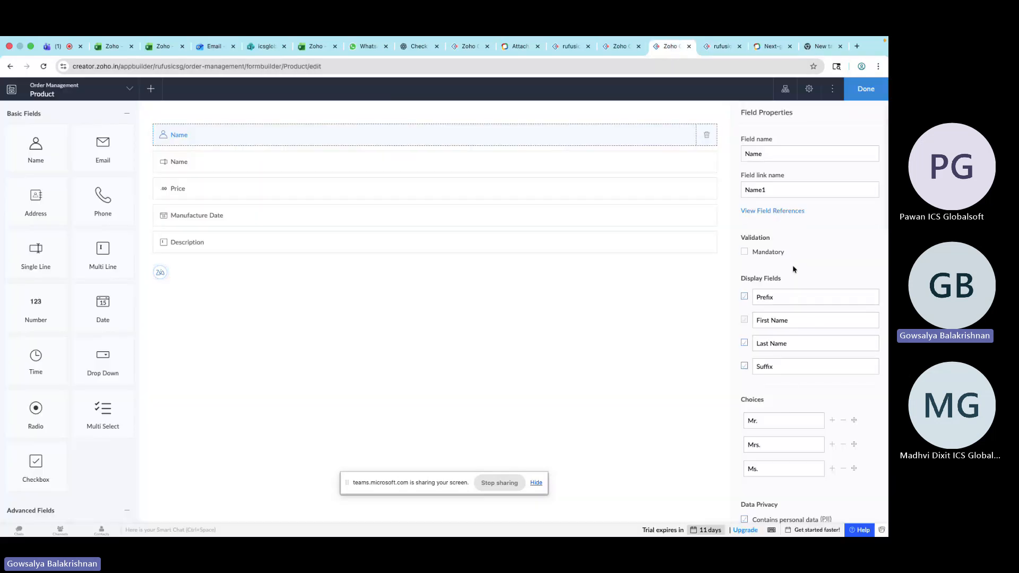
left_click(716, 60)
left_click(676, 85)
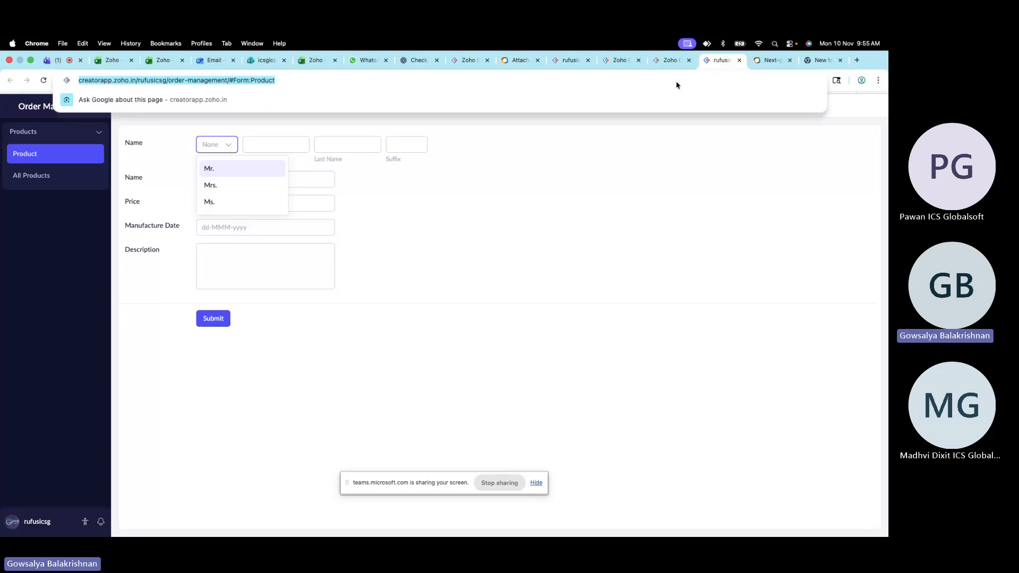
key("Escape")
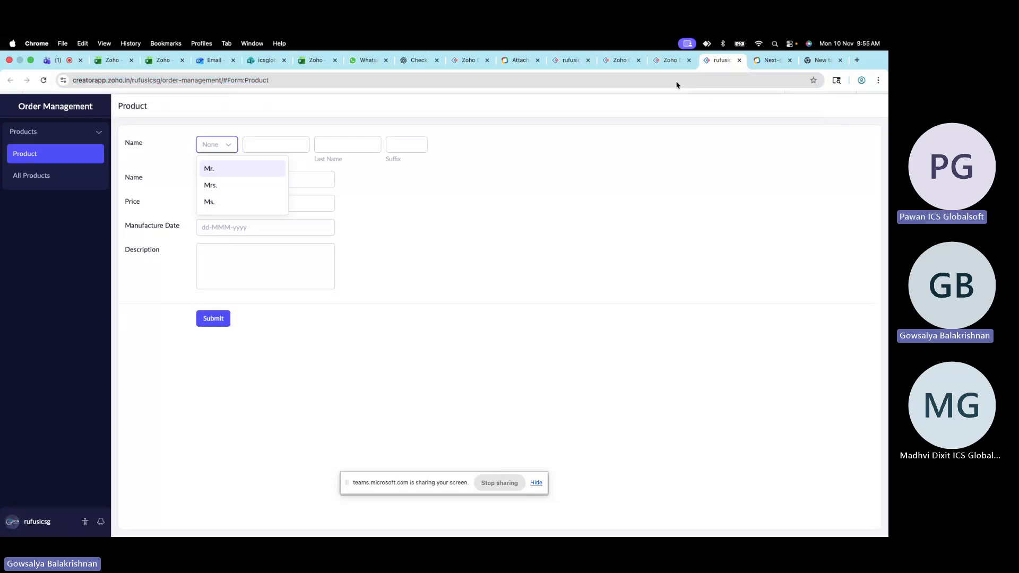
left_click(366, 151)
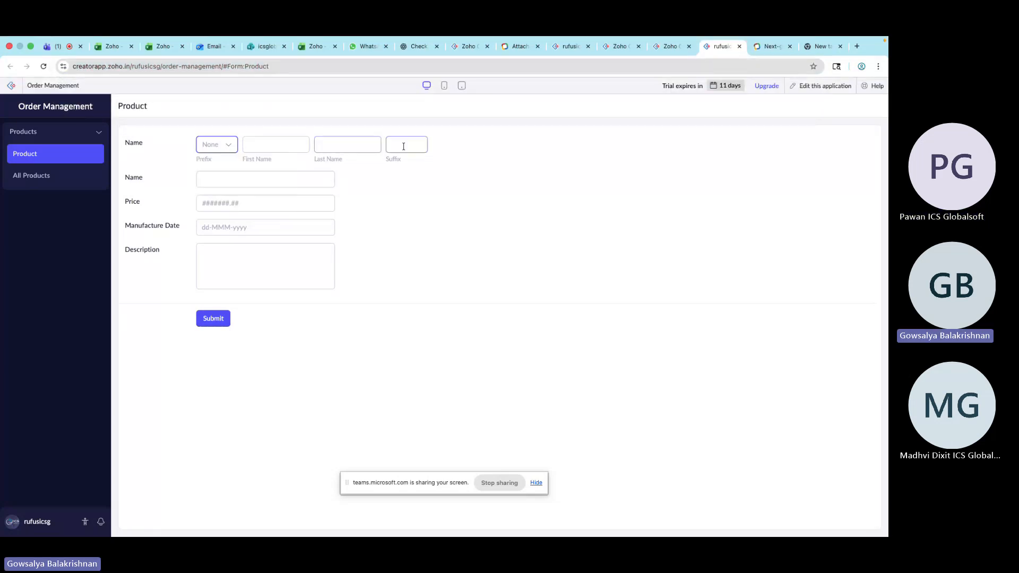
left_click(669, 47)
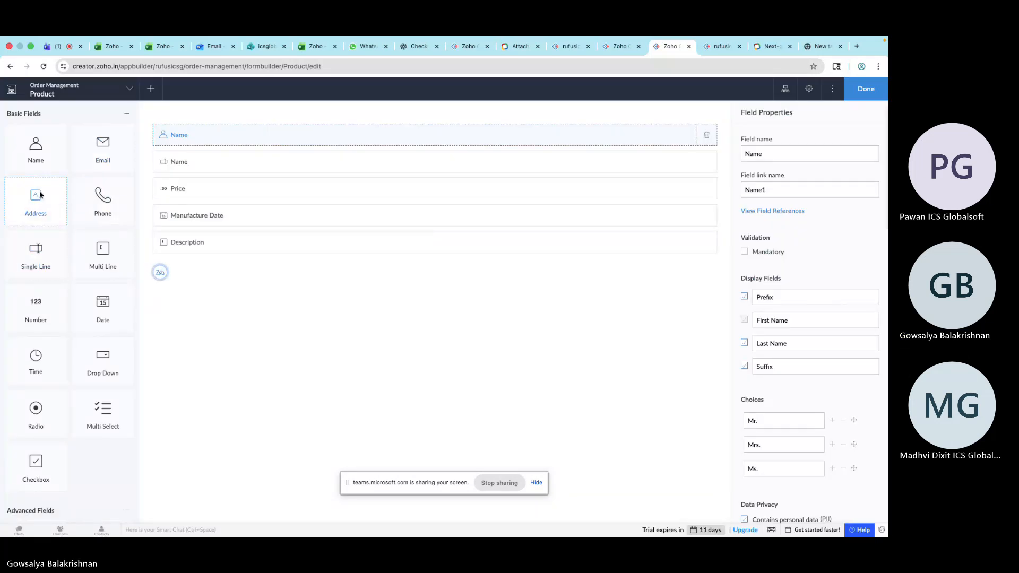
Add an Address field below the Name field and review its display field labels
left_click_drag(40, 195, 214, 160)
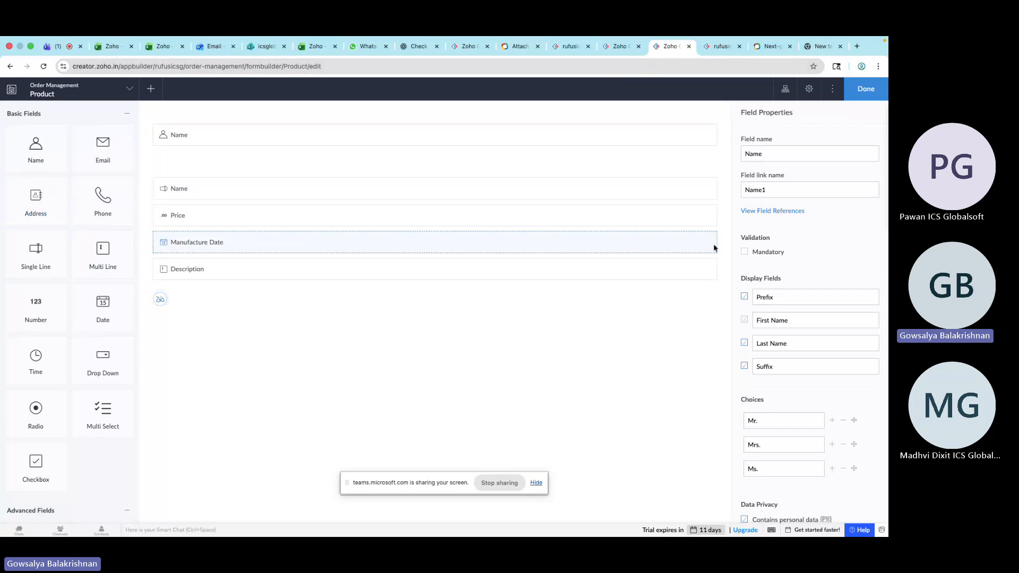
scroll(790, 385, "down", 3)
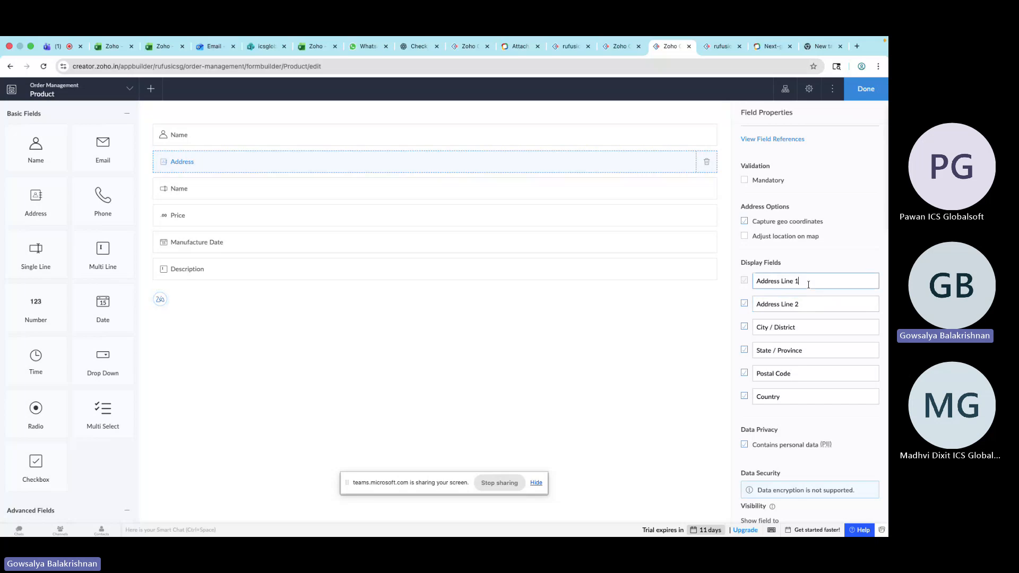
left_click(810, 306)
left_click(810, 329)
left_click(810, 350)
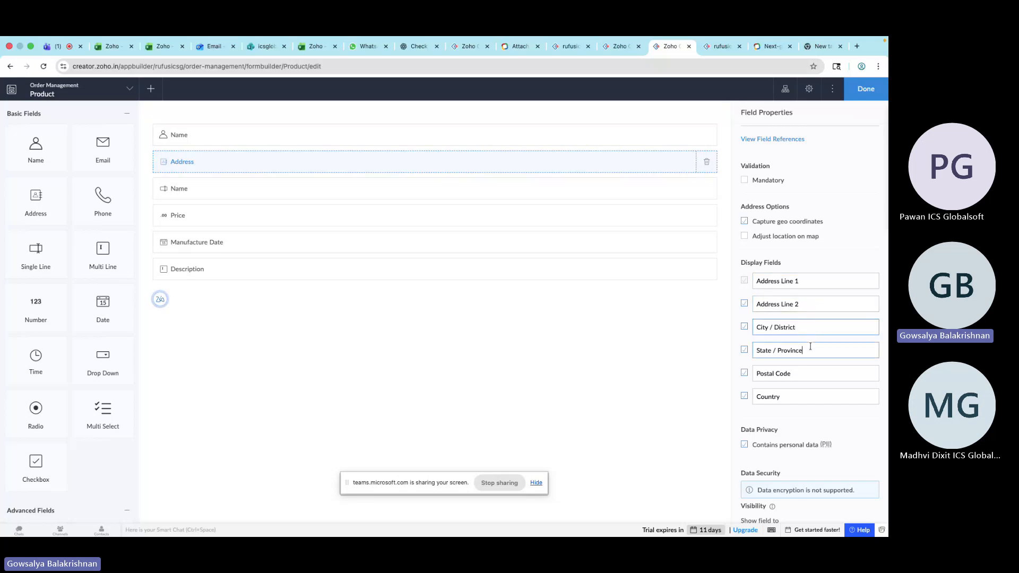
left_click(810, 375)
left_click(807, 397)
scroll(825, 291, "up", 2)
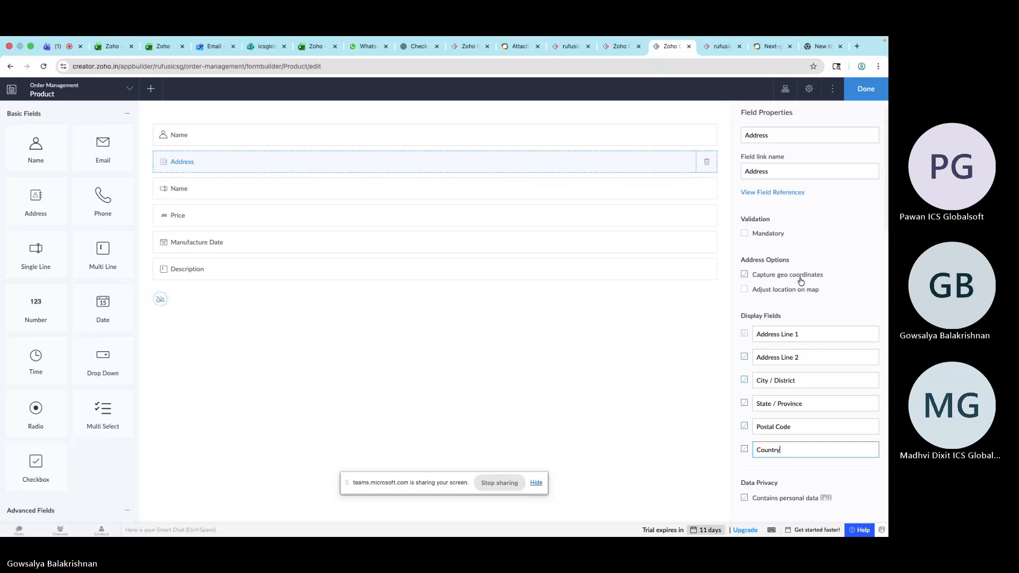
Reload the live Product form and examine the Address field's lines and Country list
left_click(729, 63)
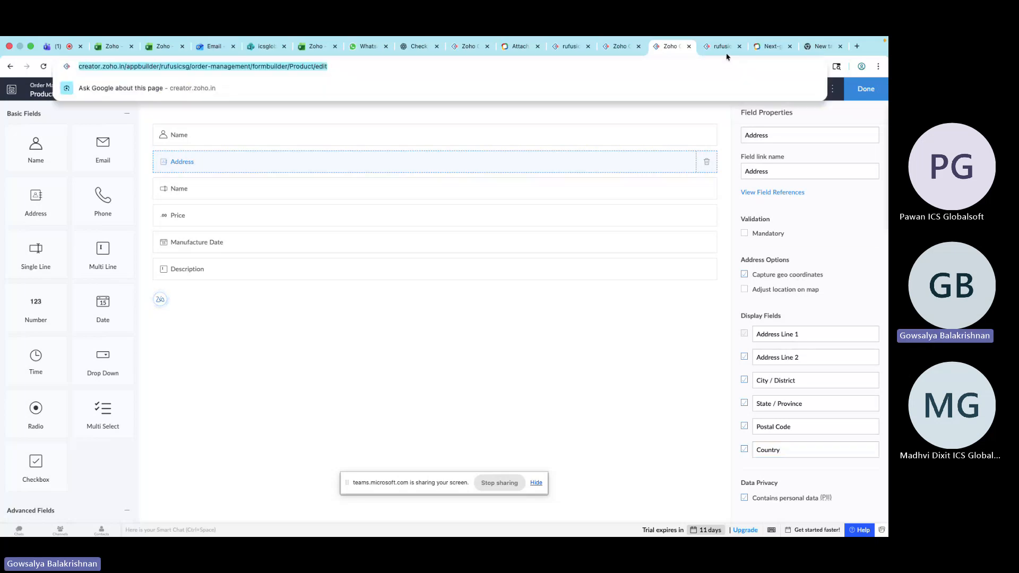
key("ctrl+Tab")
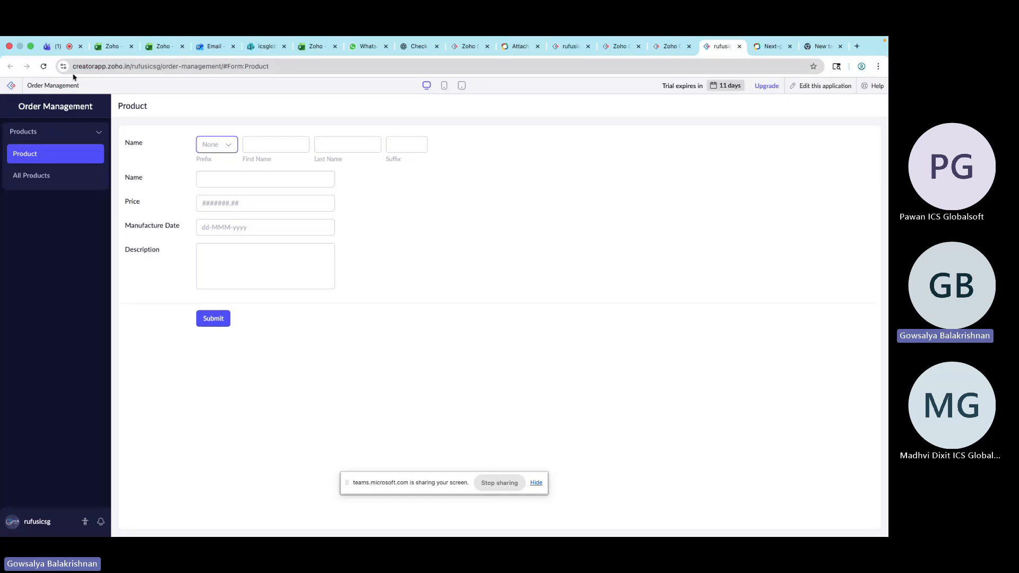
left_click(43, 66)
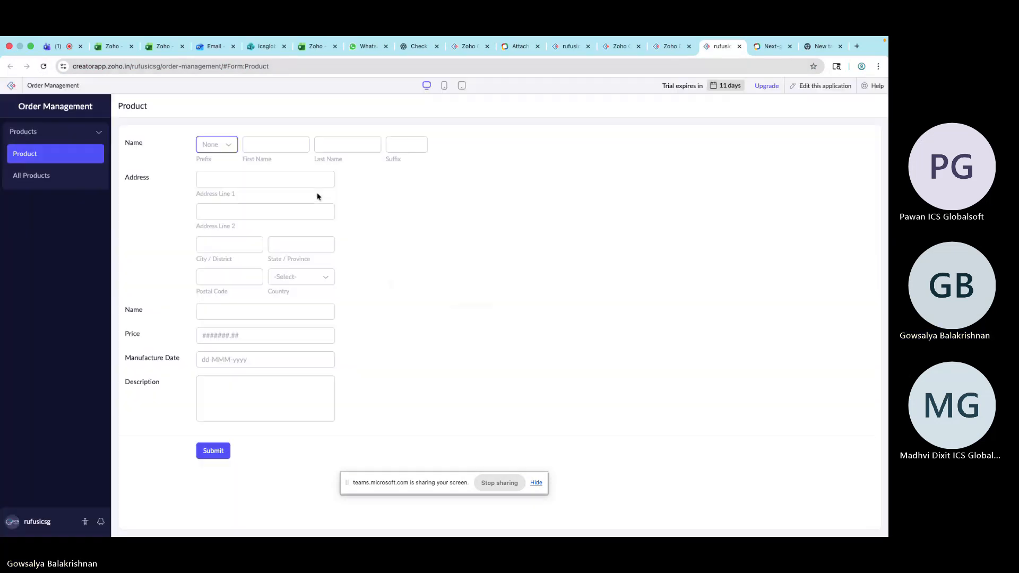
left_click(273, 178)
left_click(233, 211)
left_click(230, 242)
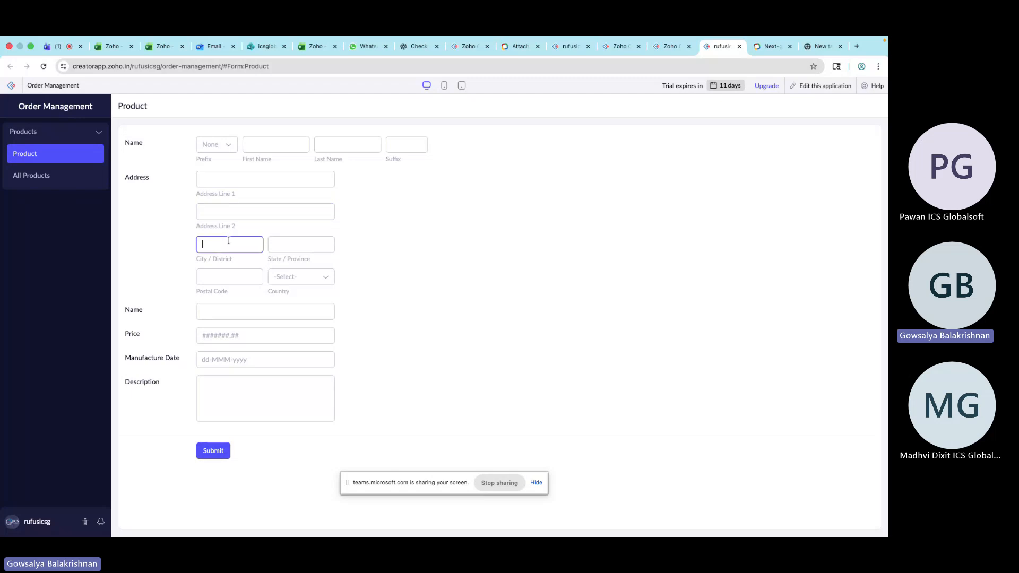
left_click(294, 244)
left_click(230, 276)
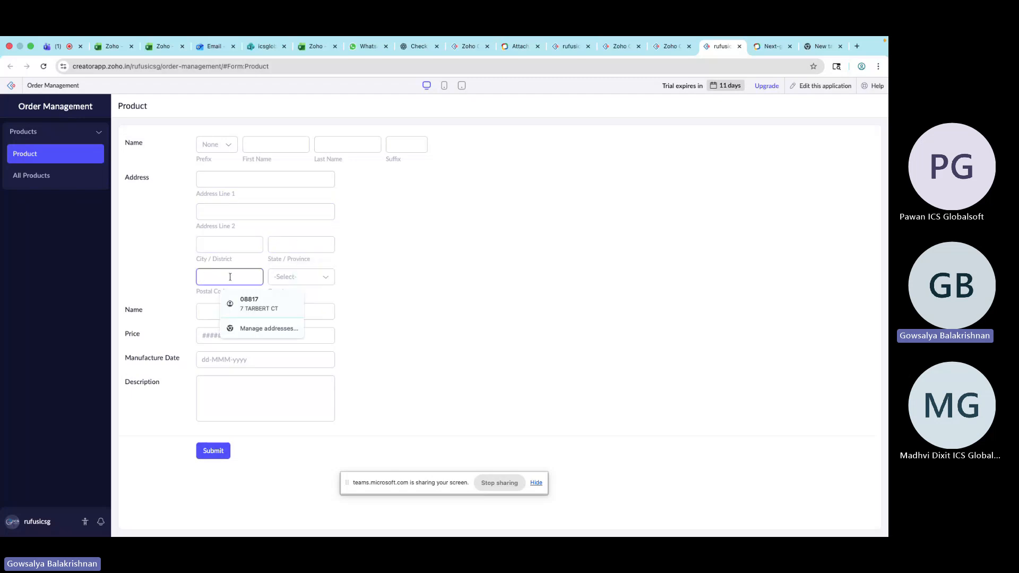
left_click(301, 275)
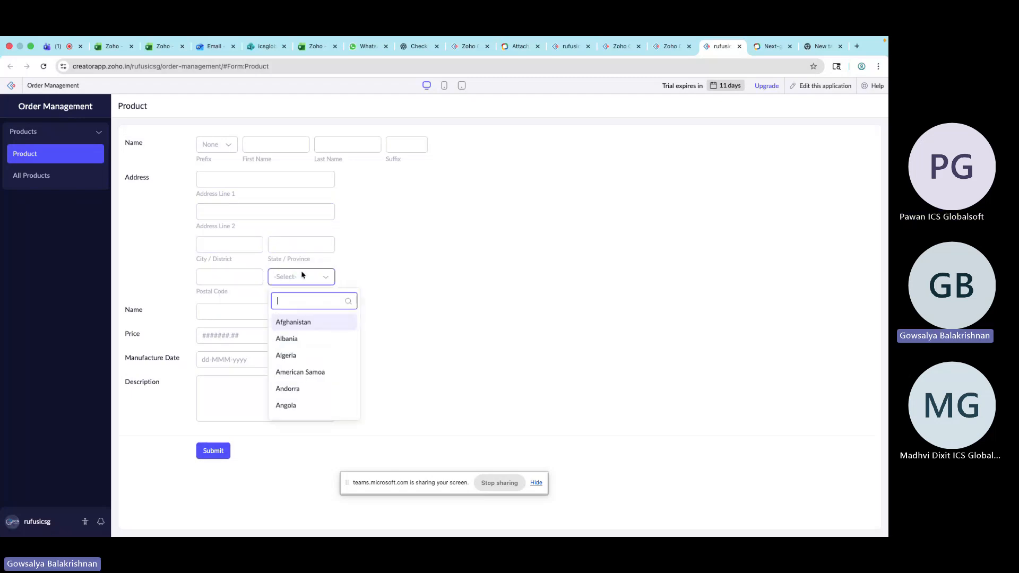
Search the Country list on the live form for unit
scroll(325, 368, "down", 1)
scroll(311, 320, "up", 1)
type("u")
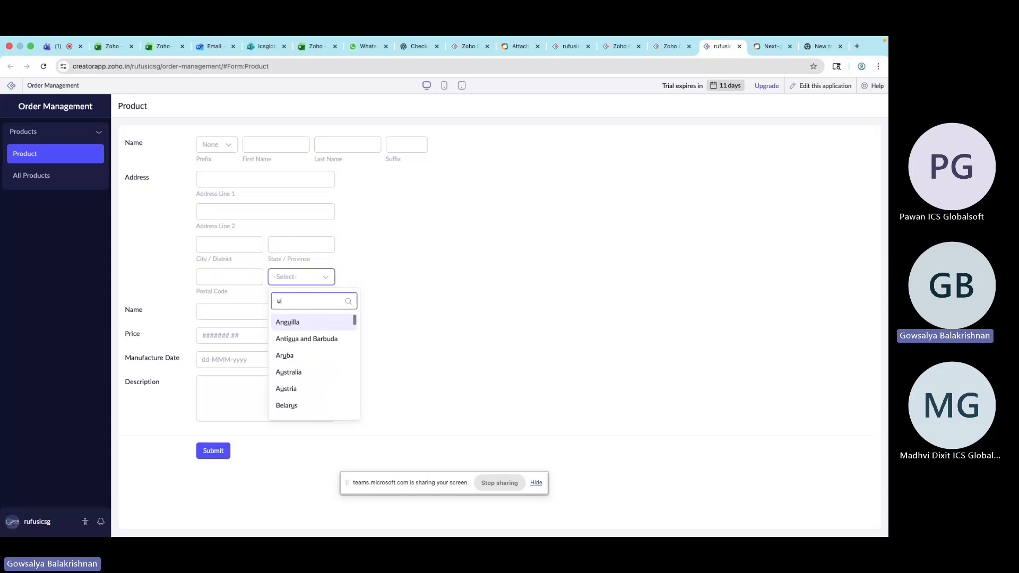
type("nit")
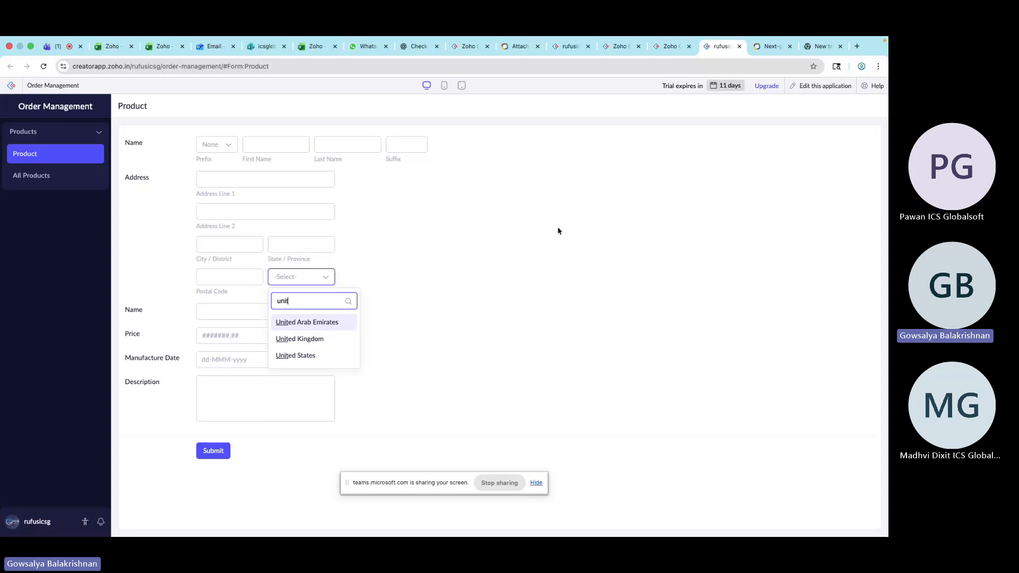
Compare the Address field's options in the builder with its parts on the live form
left_click(669, 47)
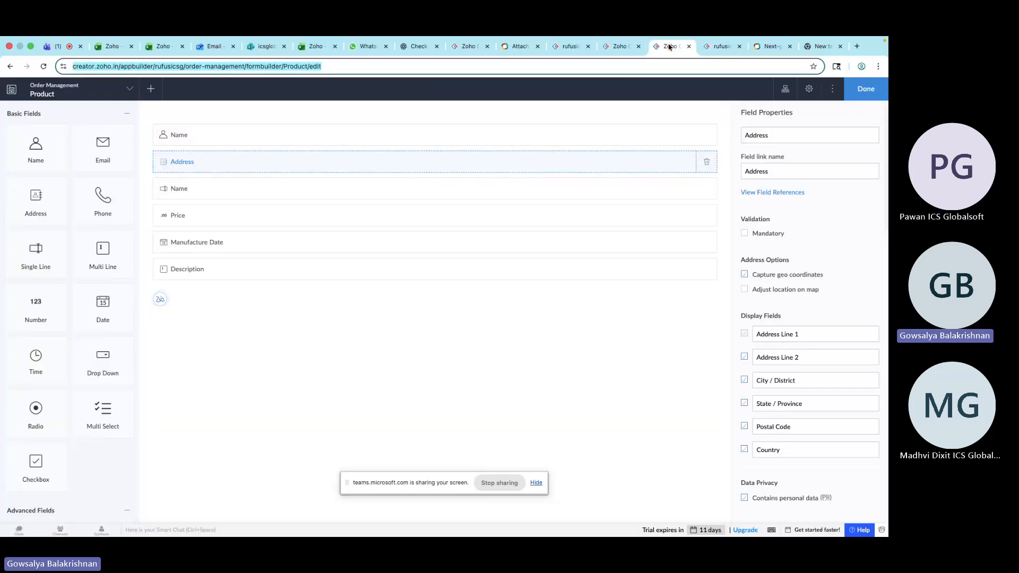
left_click(825, 362)
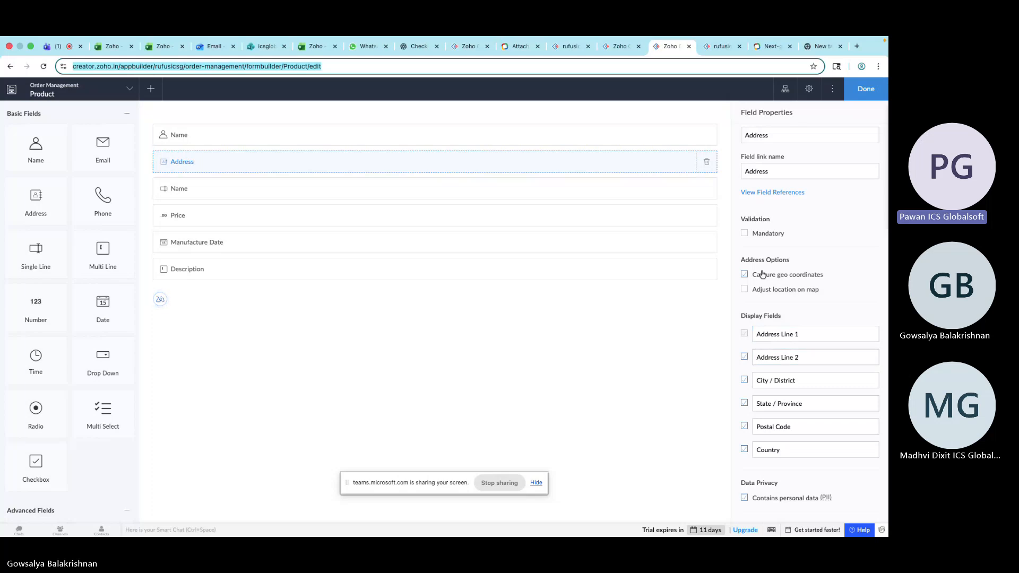
left_click(720, 46)
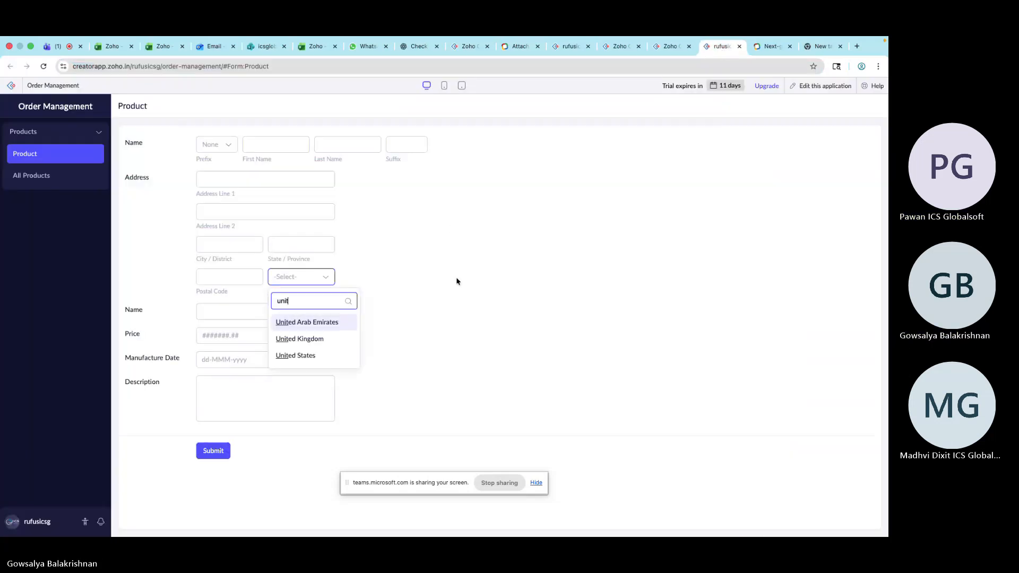
left_click(217, 179)
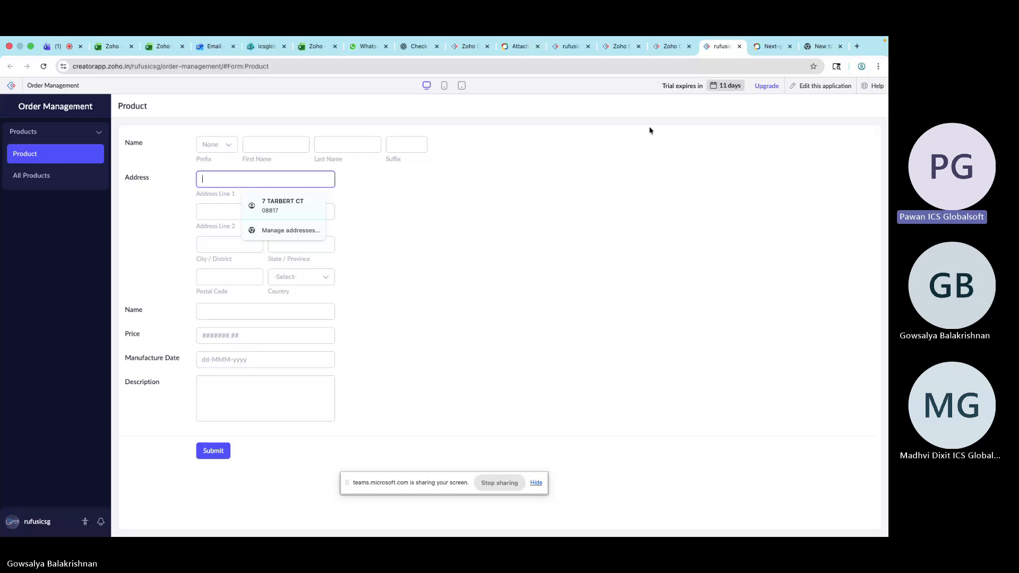
left_click(672, 45)
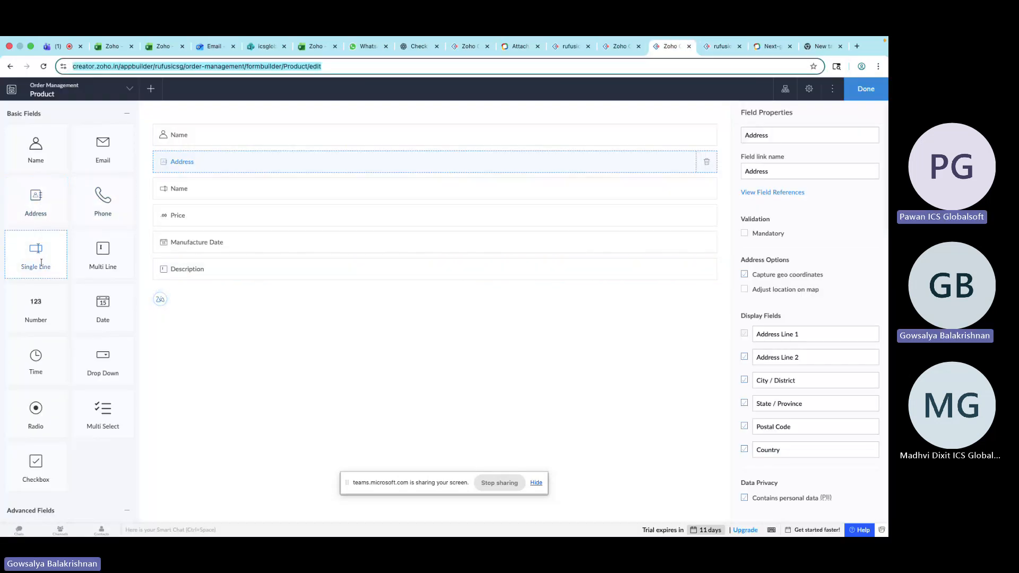
Add a Single Line field at the end of the Product form
left_click(217, 191)
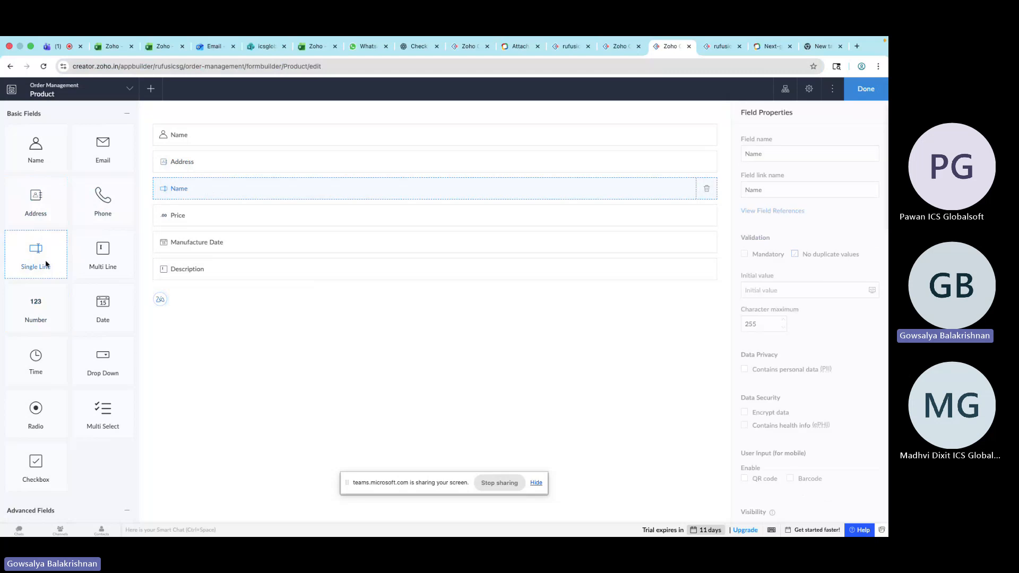
left_click_drag(45, 264, 240, 302)
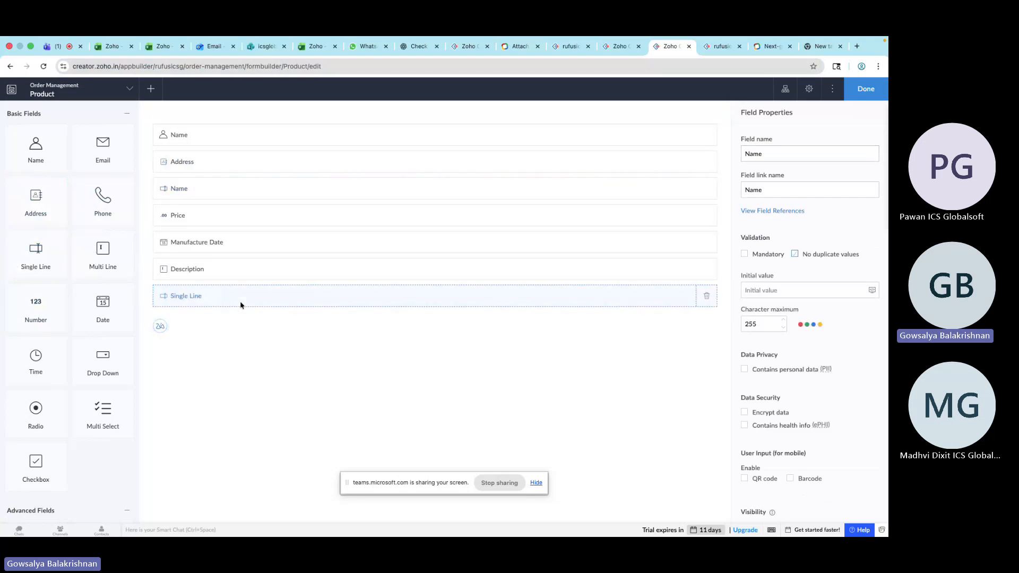
Reload the live Product form and try entering sample text in the new Single Line field
left_click(721, 46)
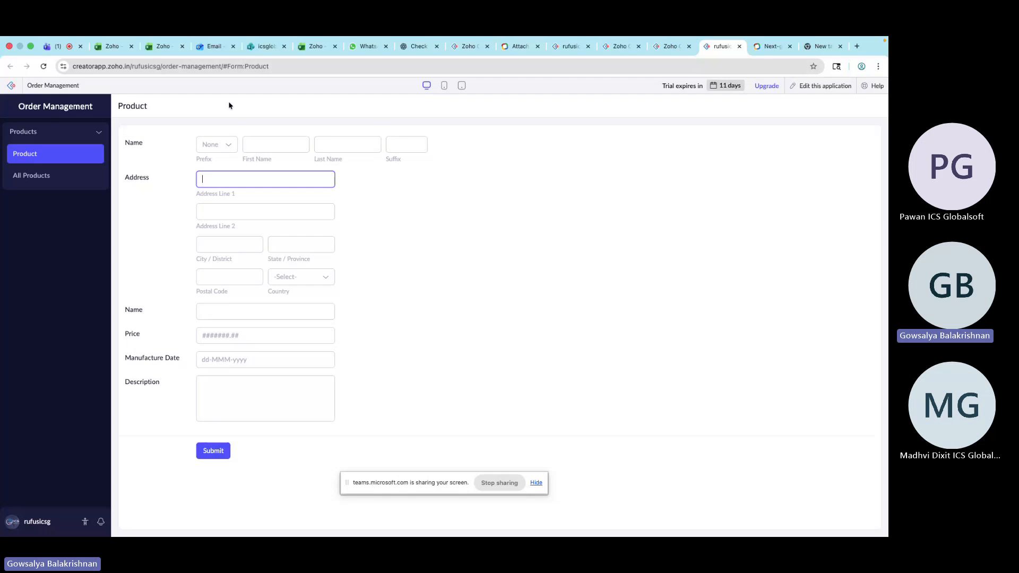
left_click(49, 68)
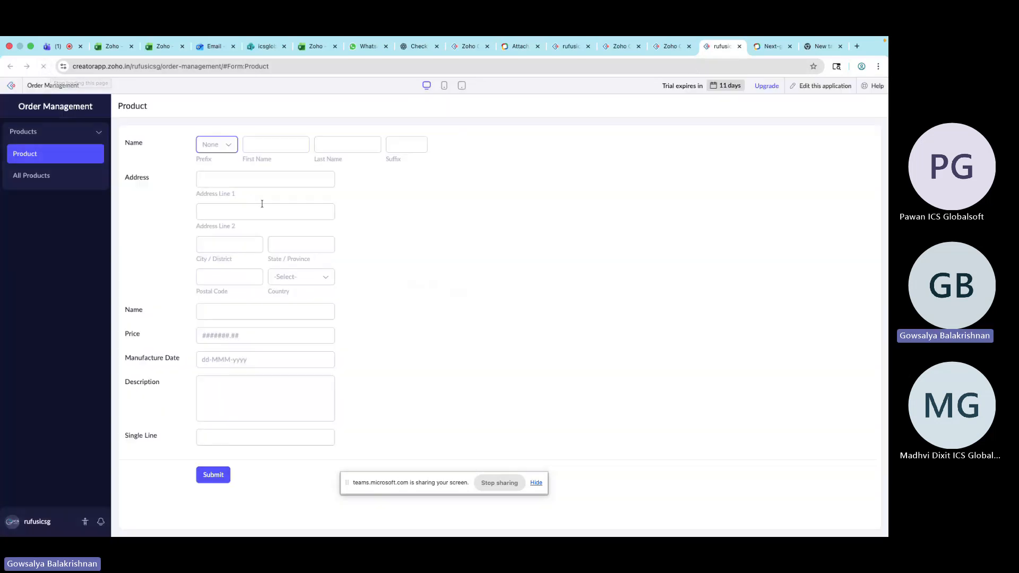
left_click(198, 438)
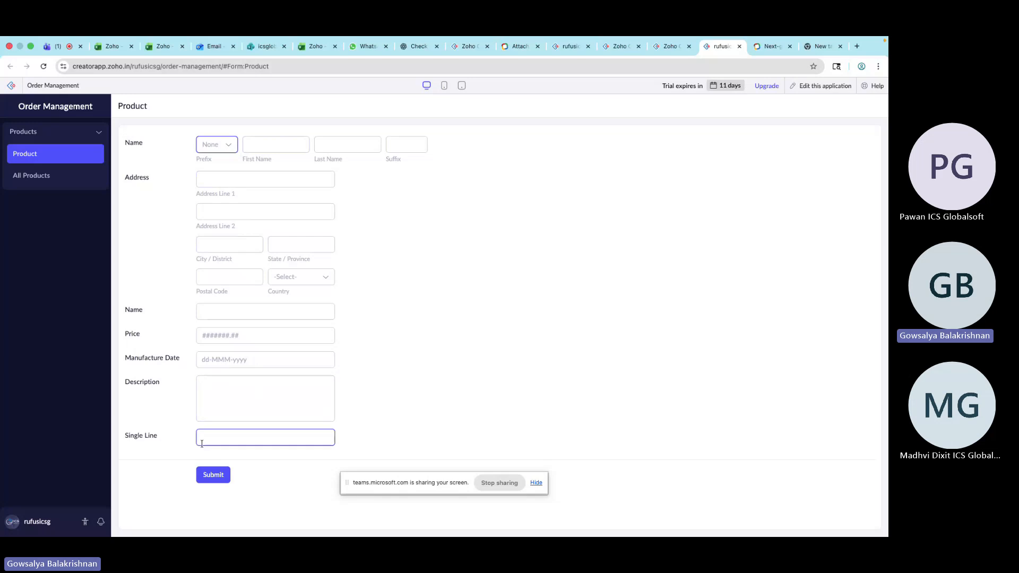
type("gfdthgkljlkm, bncgfcxhg")
key("BackSpace")
key("BackSpace")
key("BackSpace")
key("BackSpace")
key("BackSpace")
key("BackSpace")
key("BackSpace")
key("BackSpace")
key("BackSpace")
key("BackSpace")
key("BackSpace")
key("BackSpace")
key("BackSpace")
key("BackSpace")
key("BackSpace")
key("BackSpace")
key("BackSpace")
key("BackSpace")
key("BackSpace")
key("BackSpace")
key("BackSpace")
key("BackSpace")
double_click(133, 142)
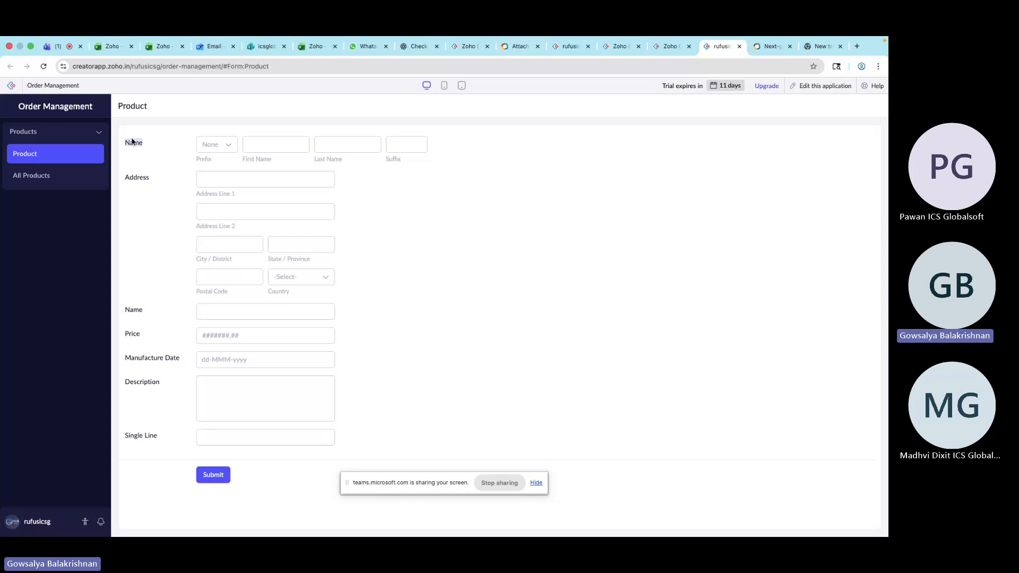
left_click(235, 318)
left_click(208, 435)
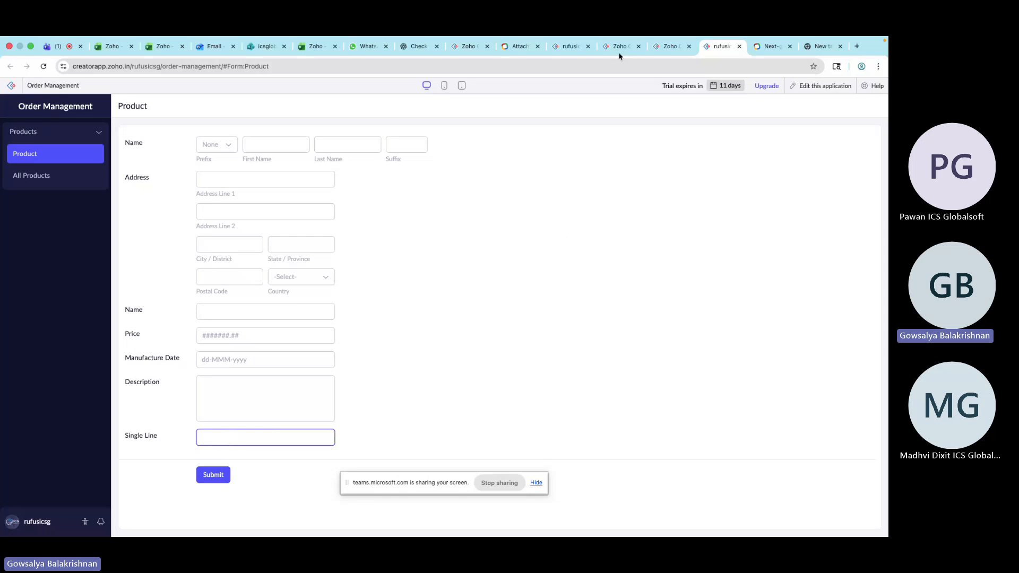
Add a Multi Line field below the Single Line field in the form builder
left_click(663, 48)
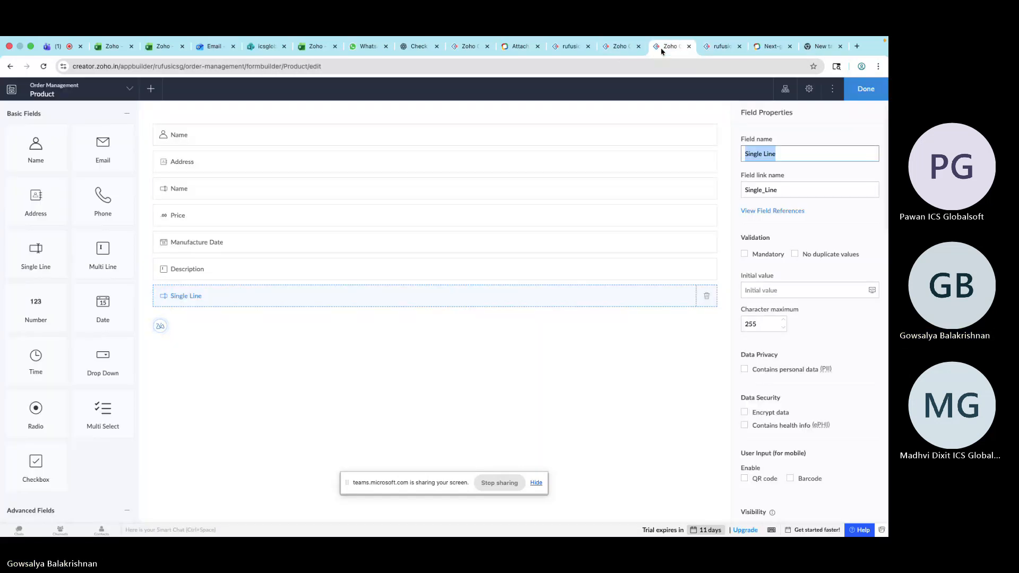
left_click(105, 265)
left_click_drag(105, 265, 201, 313)
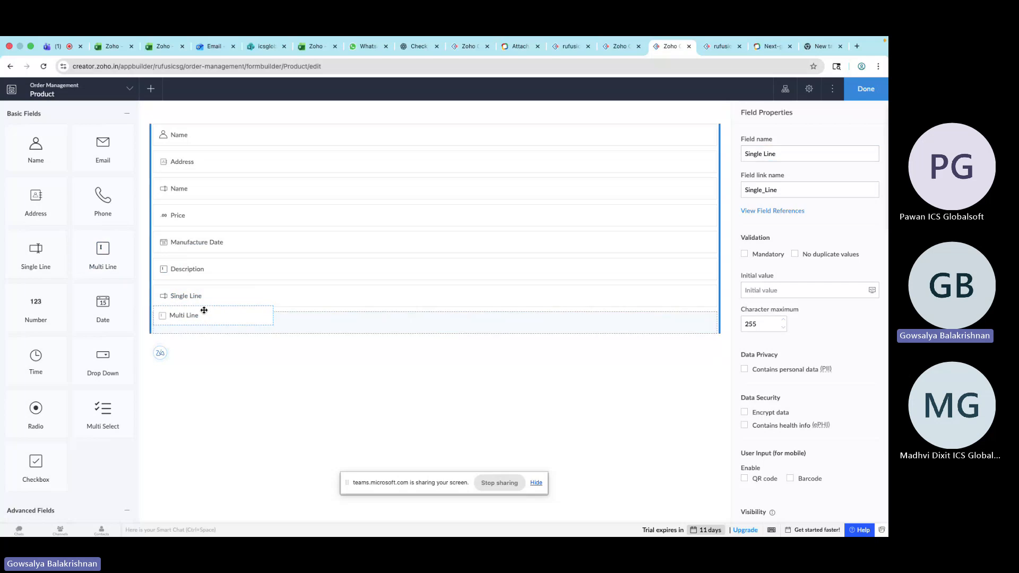
Submit the live Product form and compare the Single Line and Multi Line input boxes
left_click(719, 48)
key("Return")
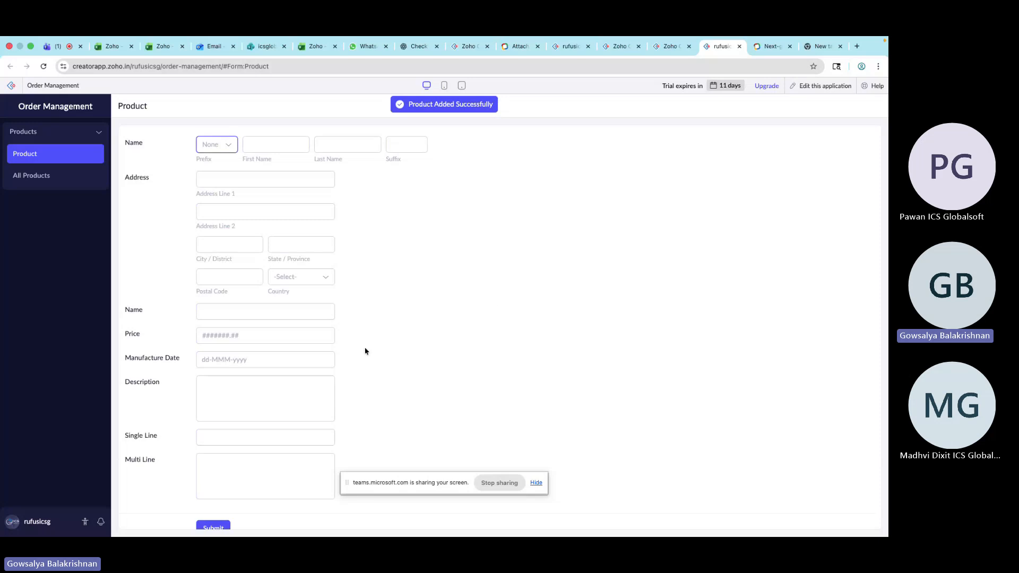
left_click(243, 477)
scroll(243, 477, "down", 1)
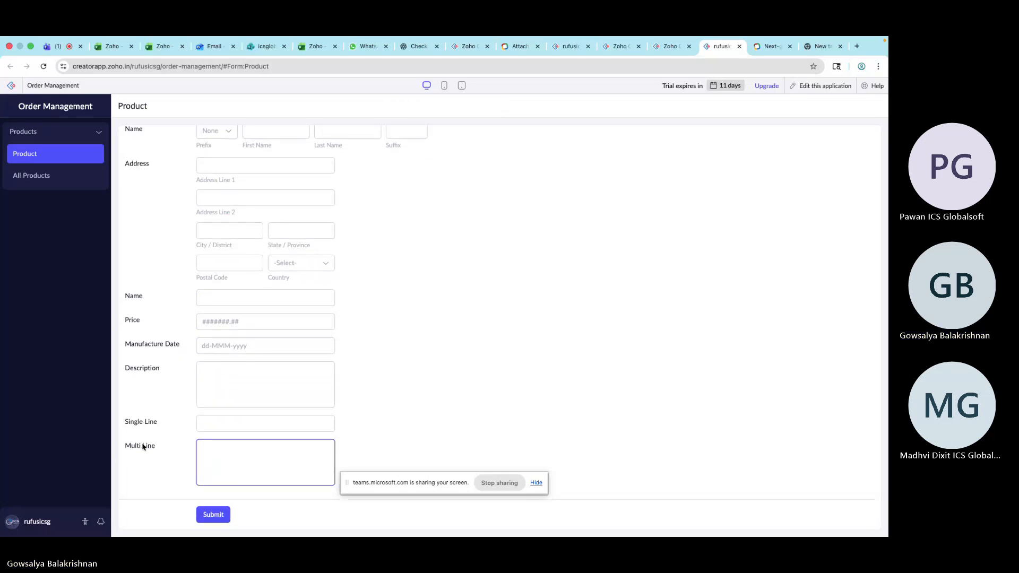
left_click(208, 424)
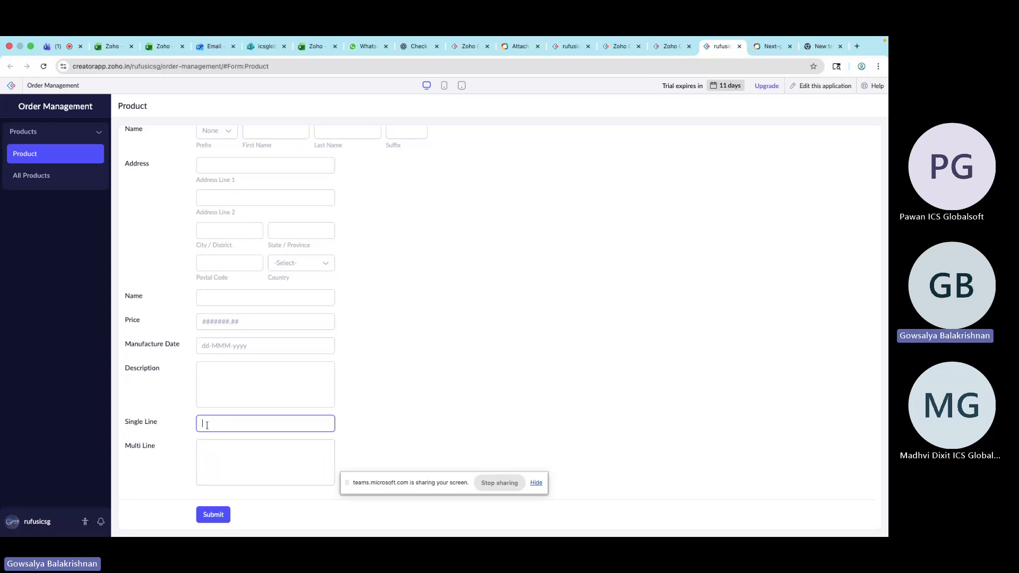
left_click(246, 492)
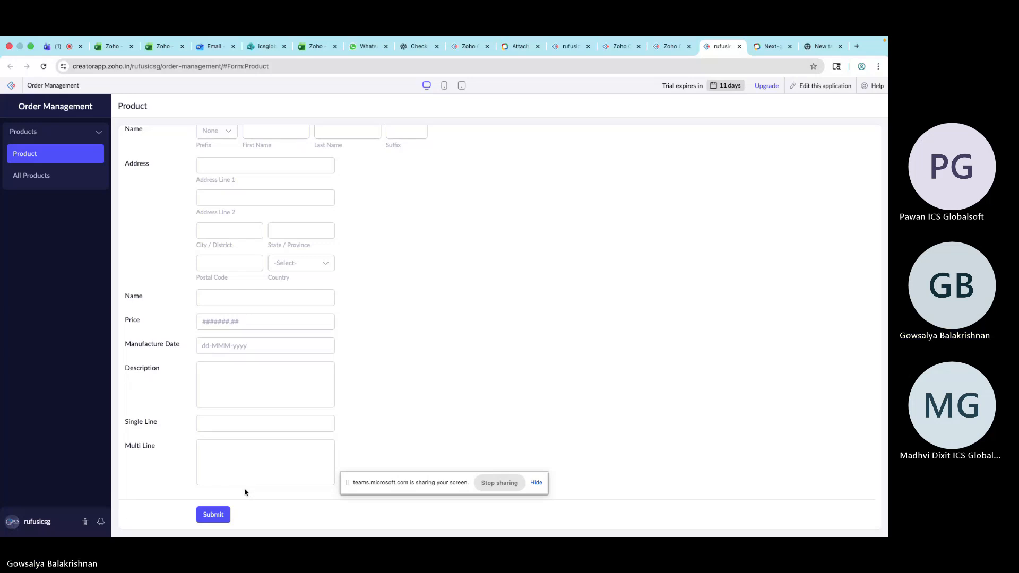
left_click(244, 480)
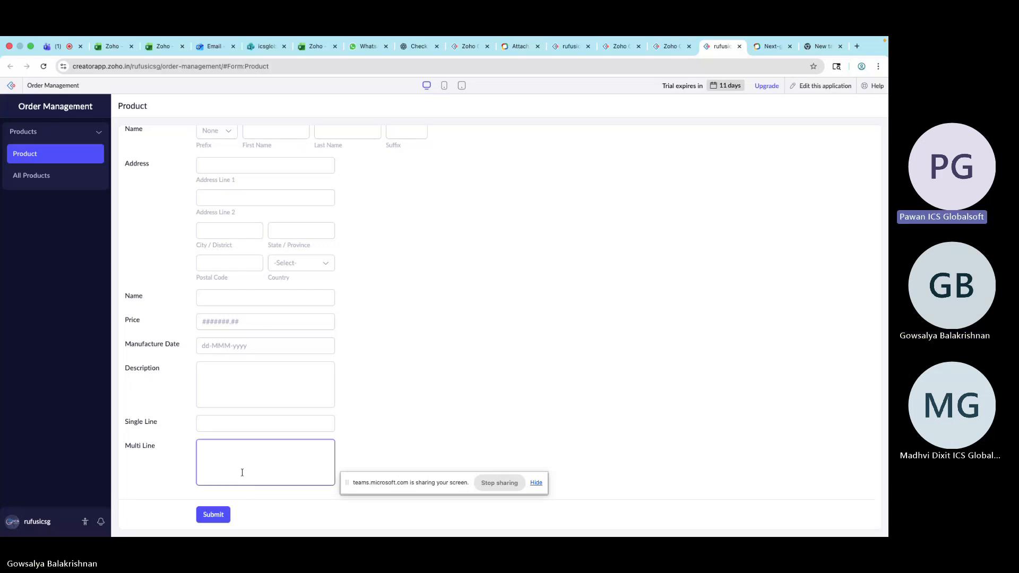
Add Email and Phone fields below the Multi Line field and review the Phone field's properties
left_click(666, 47)
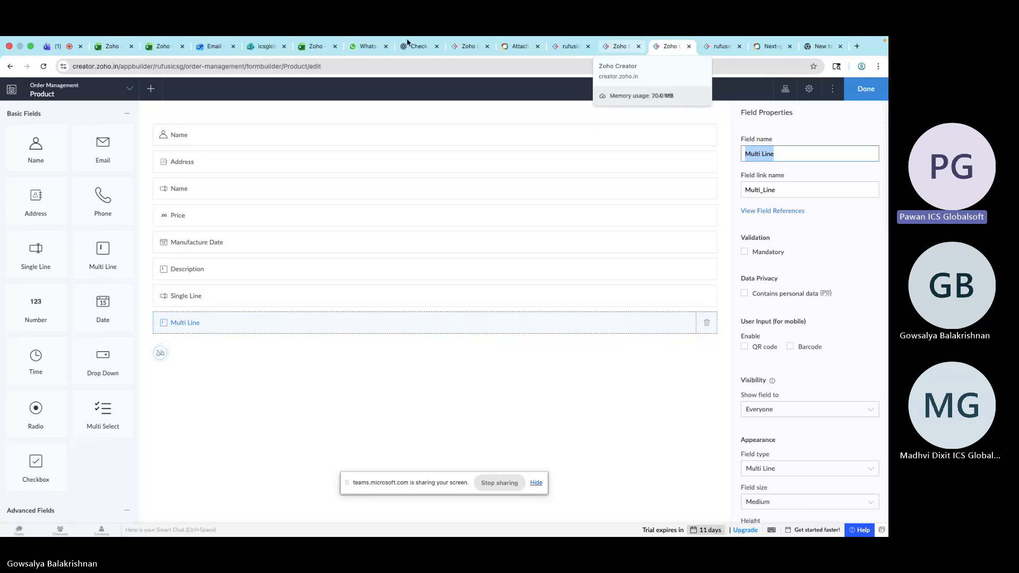
left_click_drag(119, 214, 200, 360)
left_click_drag(100, 150, 205, 375)
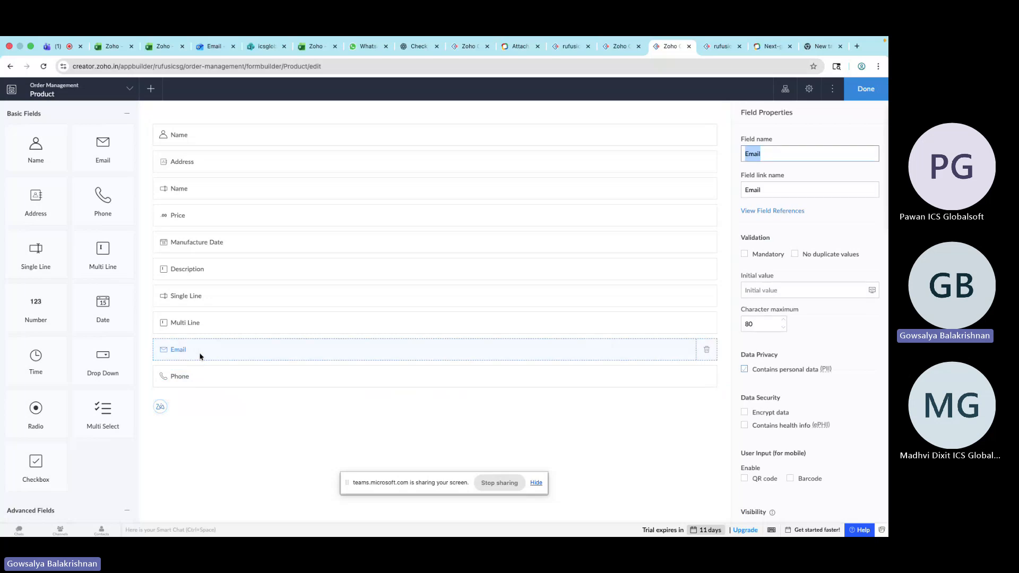
left_click(194, 378)
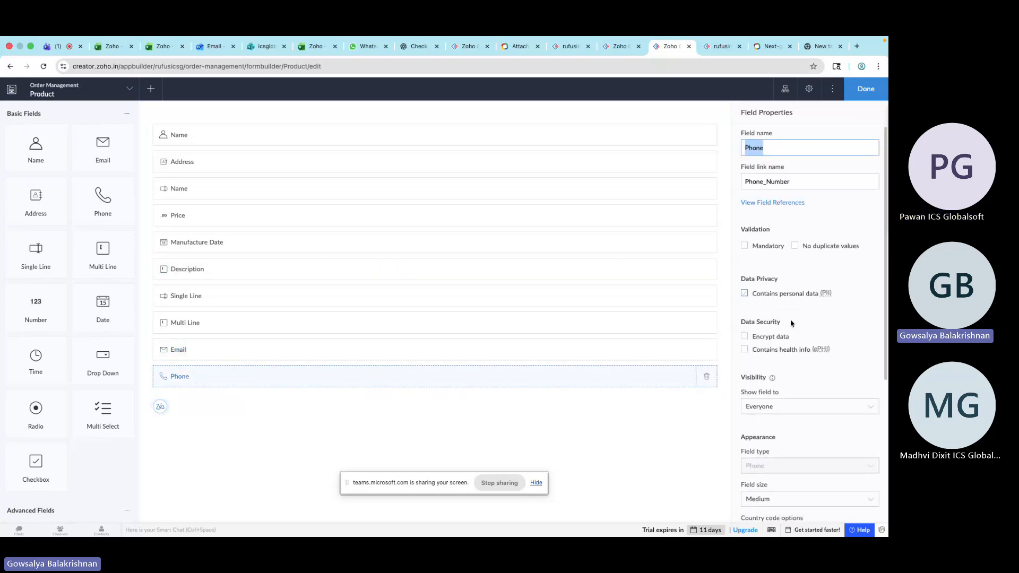
scroll(791, 323, "down", 5)
scroll(791, 323, "up", 5)
left_click(452, 373)
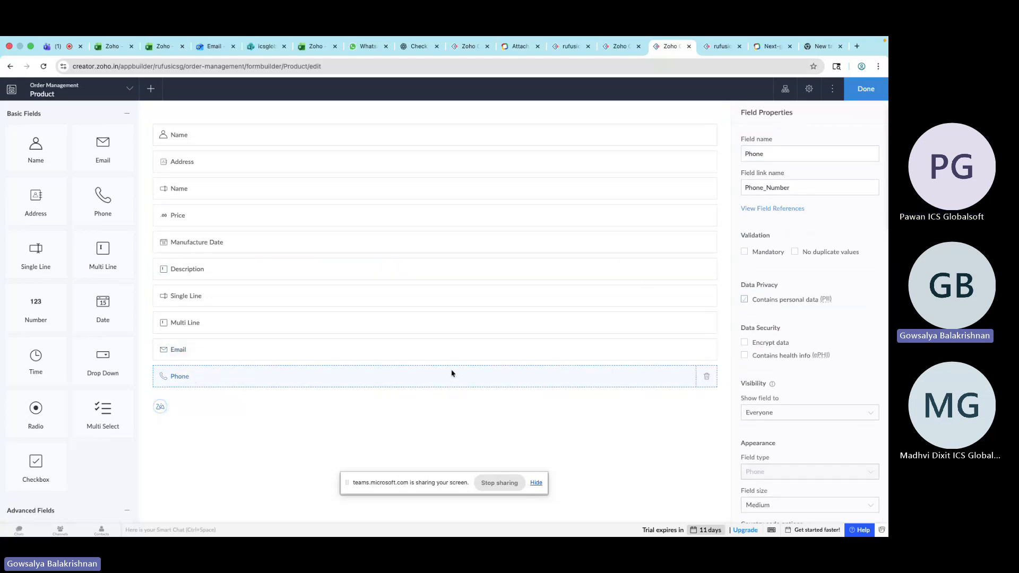
scroll(772, 424, "down", 3)
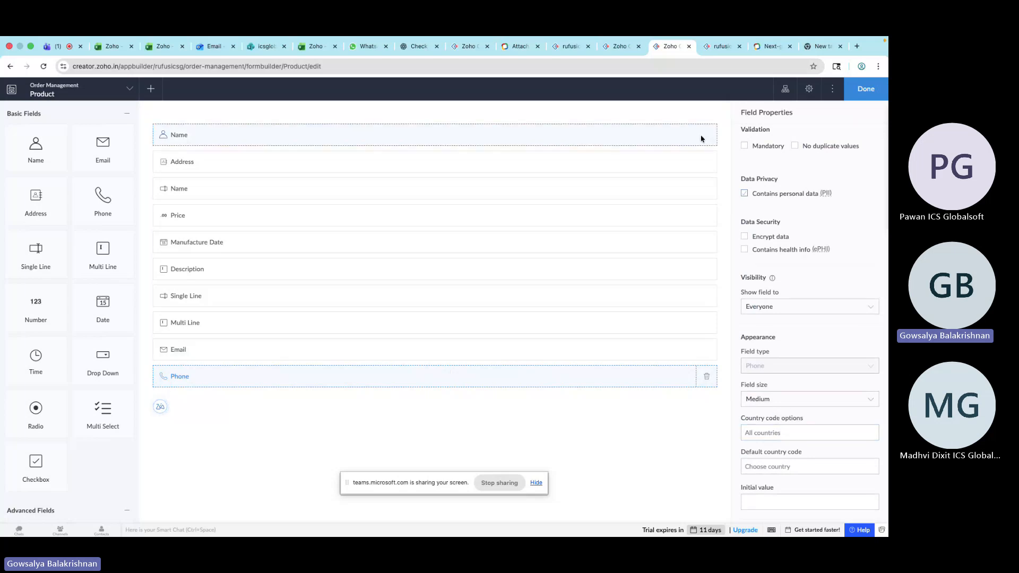
Reload the live form and set the Phone field's country code to India +91
left_click(726, 49)
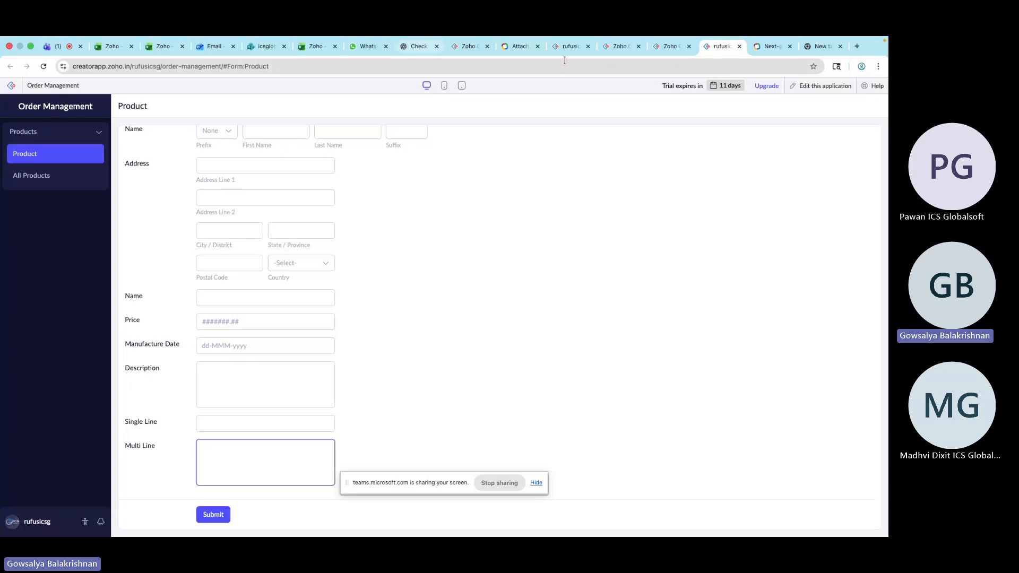
left_click(44, 67)
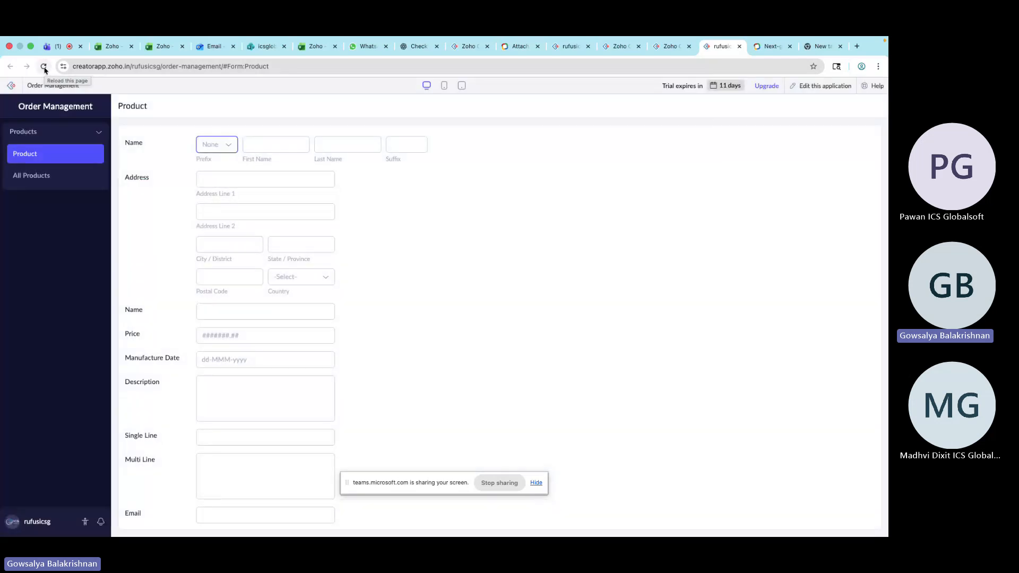
scroll(207, 440, "down", 3)
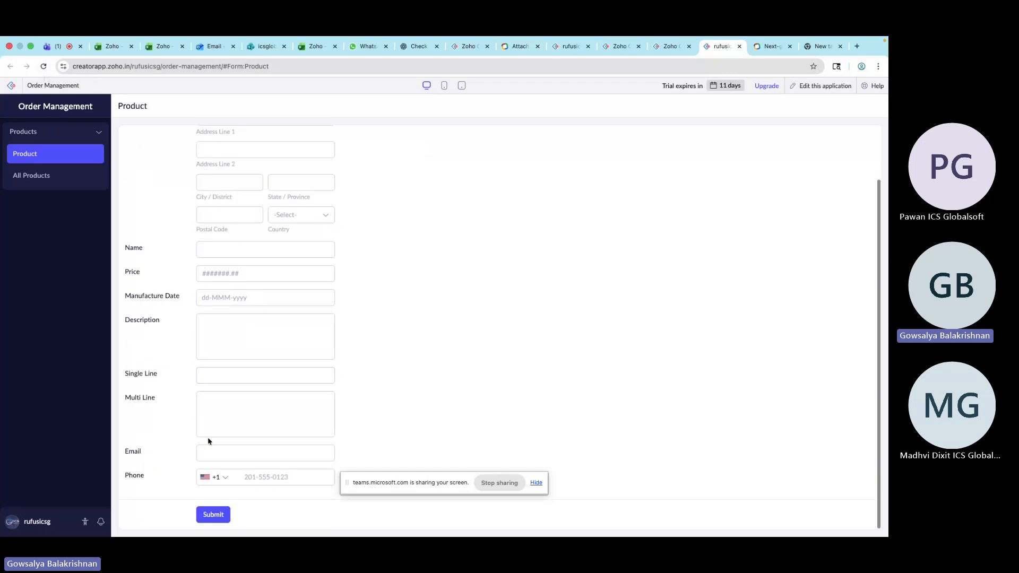
left_click(223, 482)
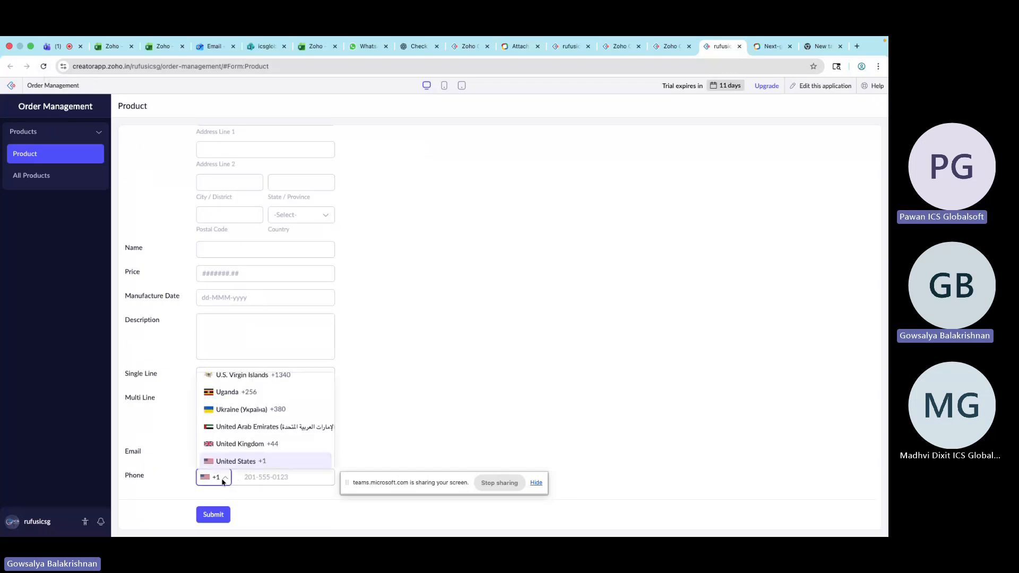
type("in")
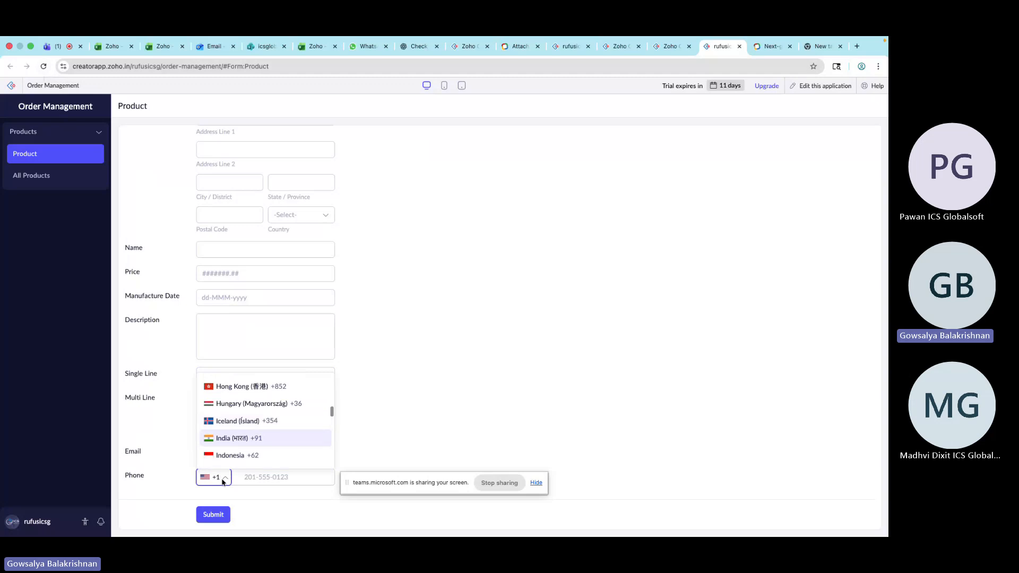
left_click(246, 439)
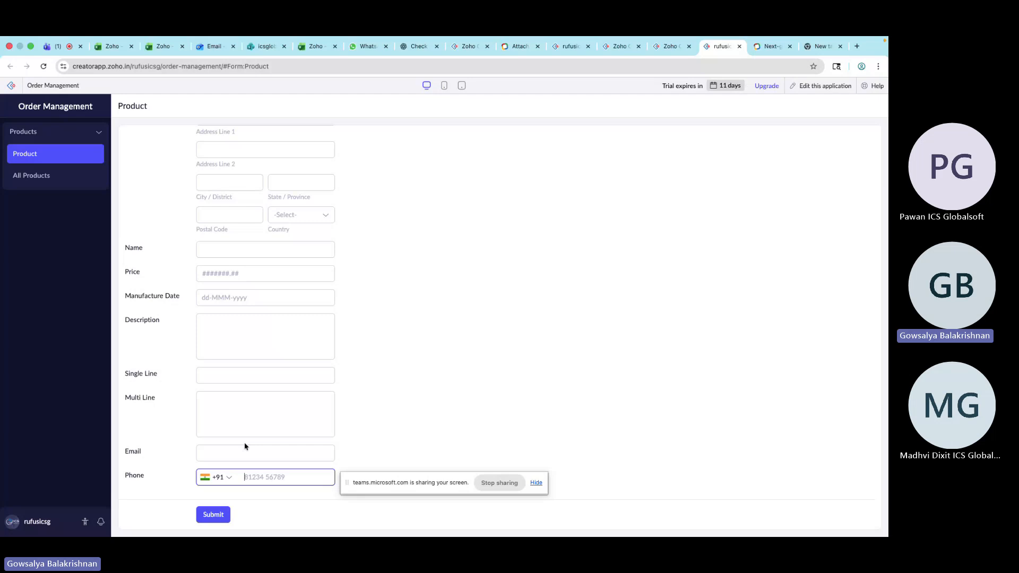
Enter fgbcbgv in the Email field and leave it to test the email format validation
left_click(234, 448)
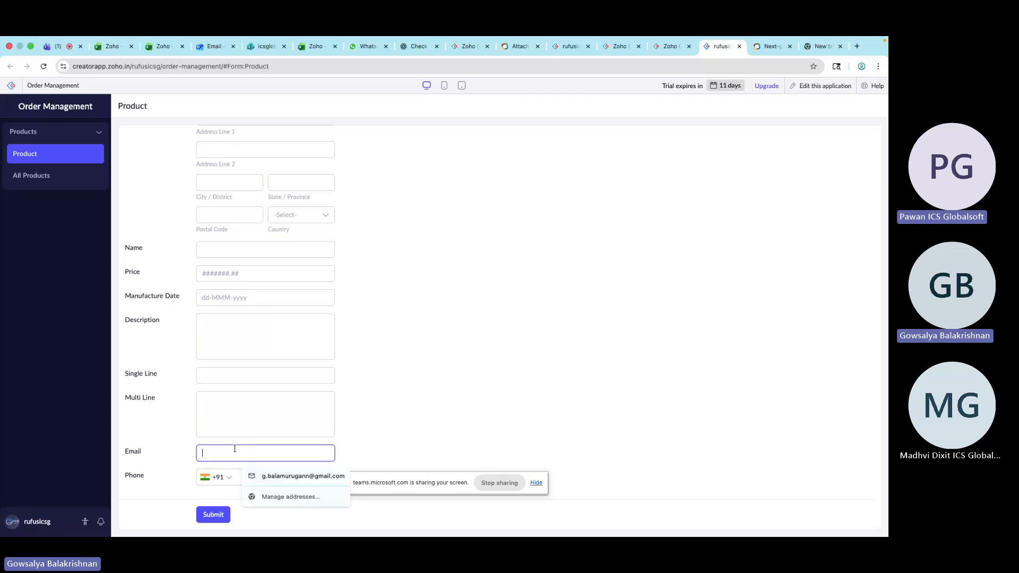
type("fgbcbgv")
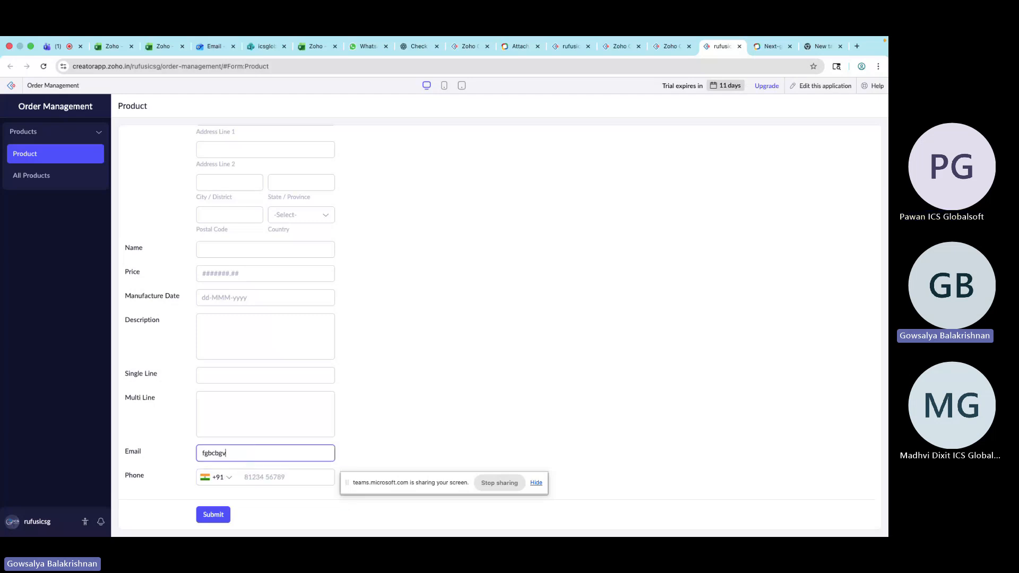
left_click(608, 406)
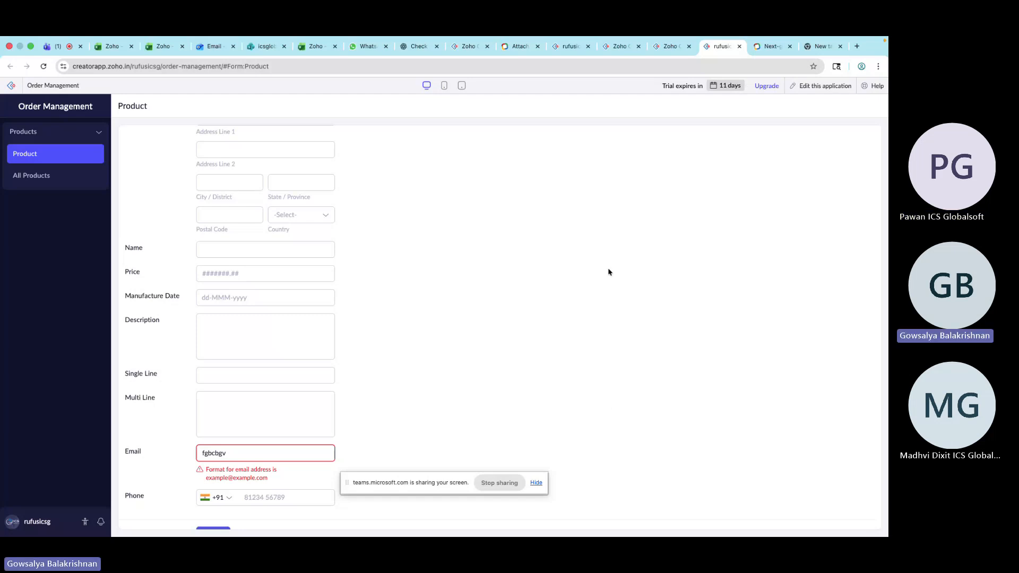
Add a Time field to the Product form below the Phone field
left_click(673, 48)
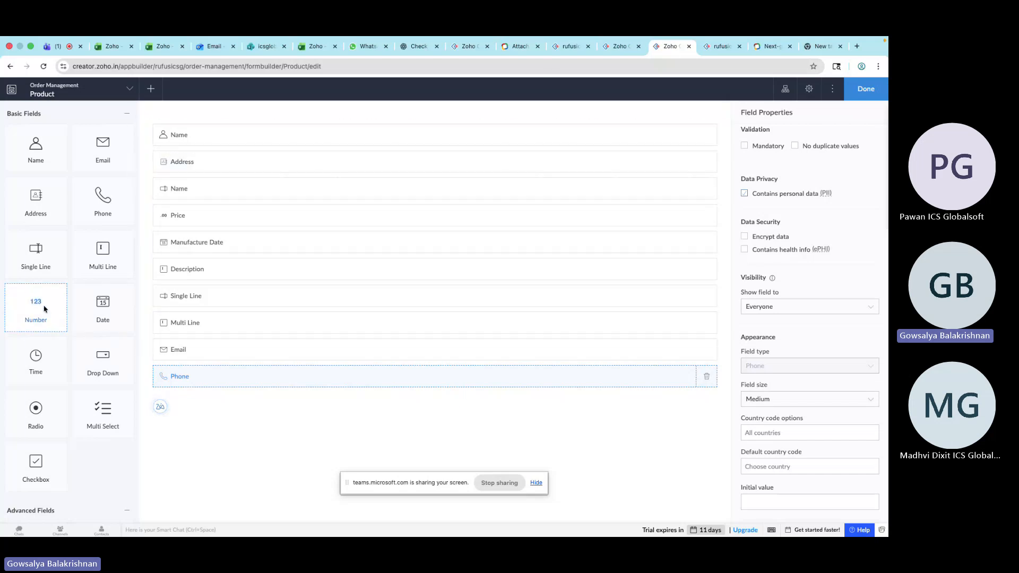
left_click_drag(34, 363, 227, 403)
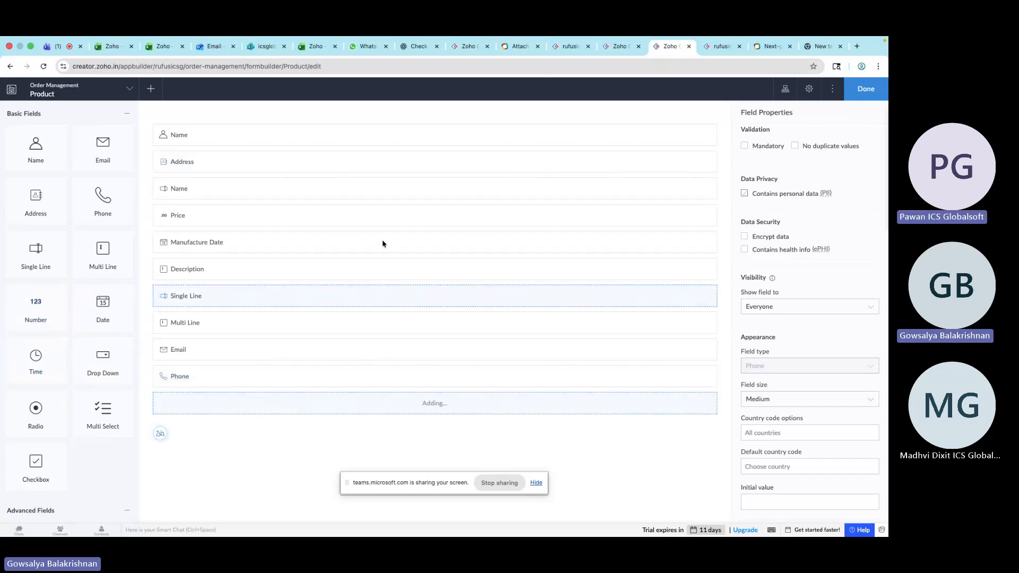
Reload the live Product form and open the Time field's time picker
left_click(719, 46)
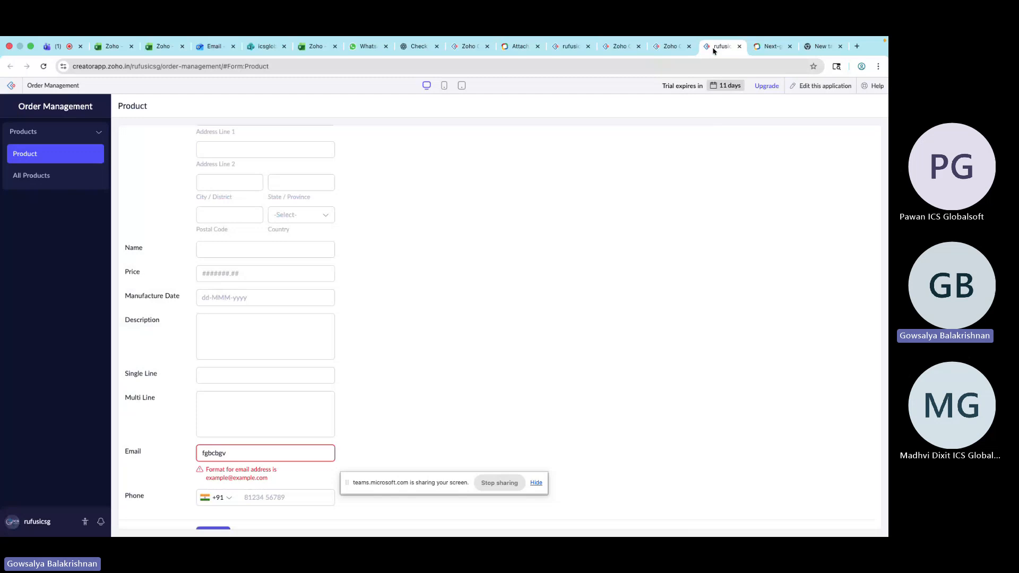
left_click(673, 66)
key("Escape")
left_click(48, 68)
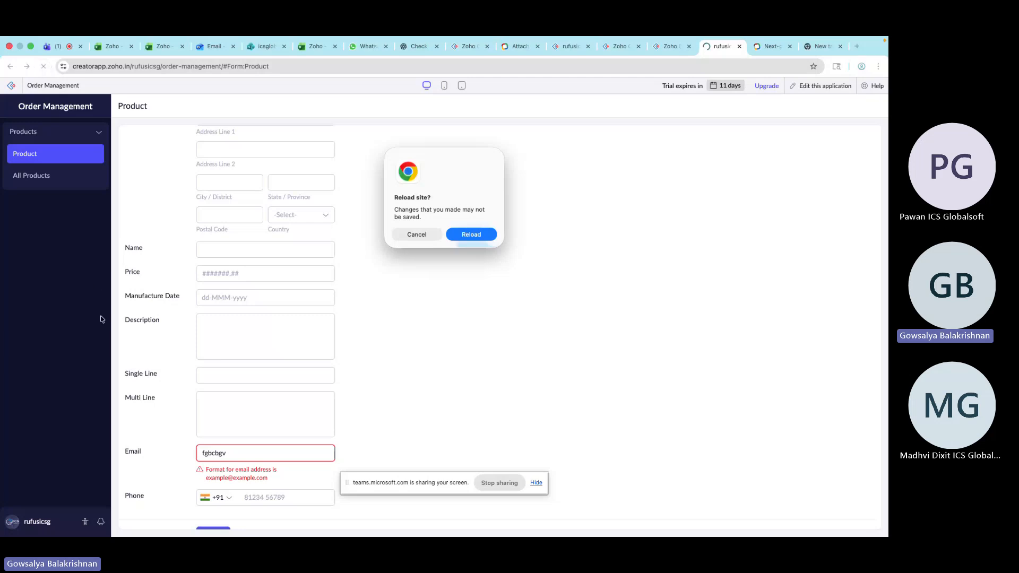
left_click(472, 235)
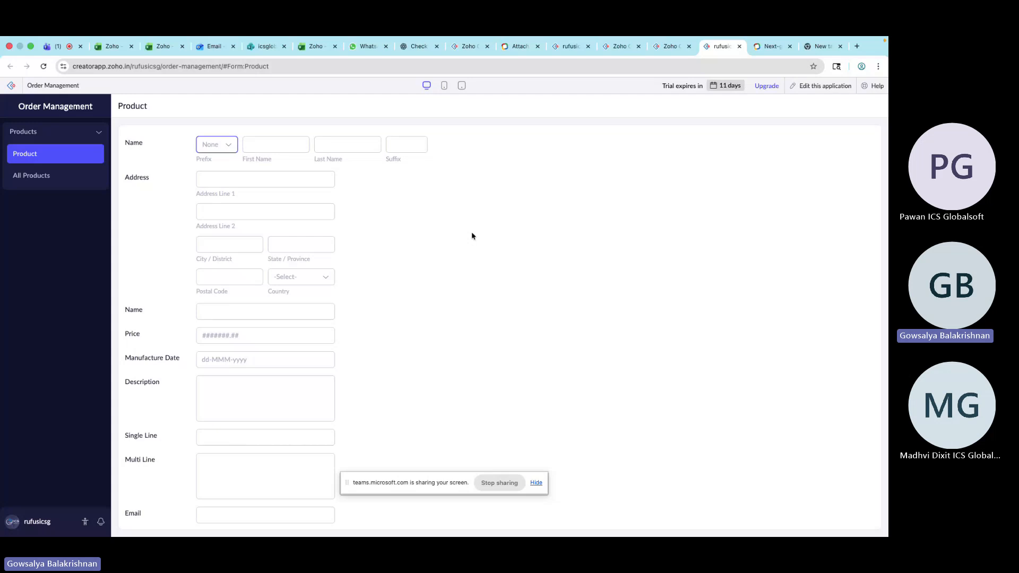
scroll(387, 326, "down", 3)
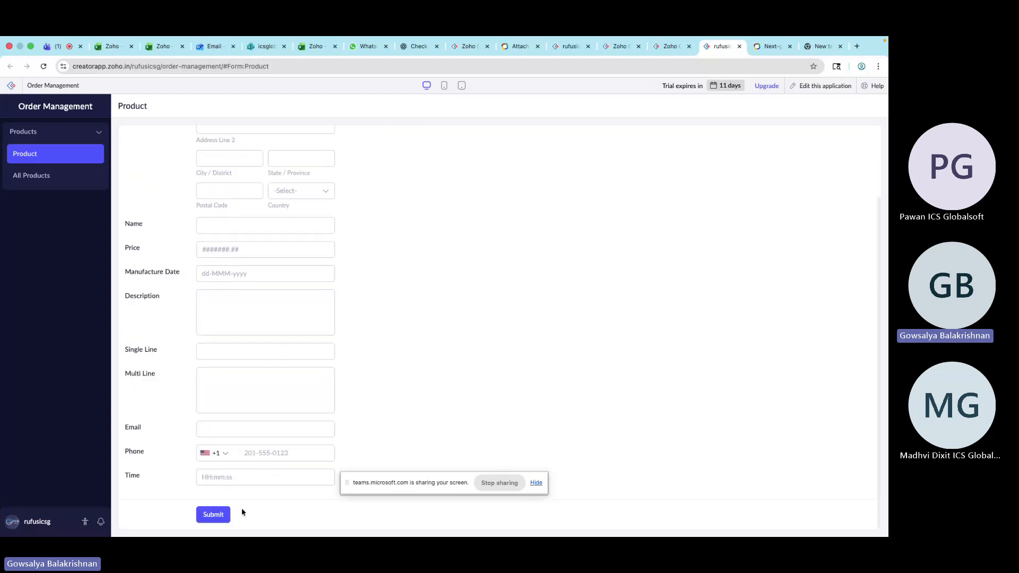
left_click(243, 475)
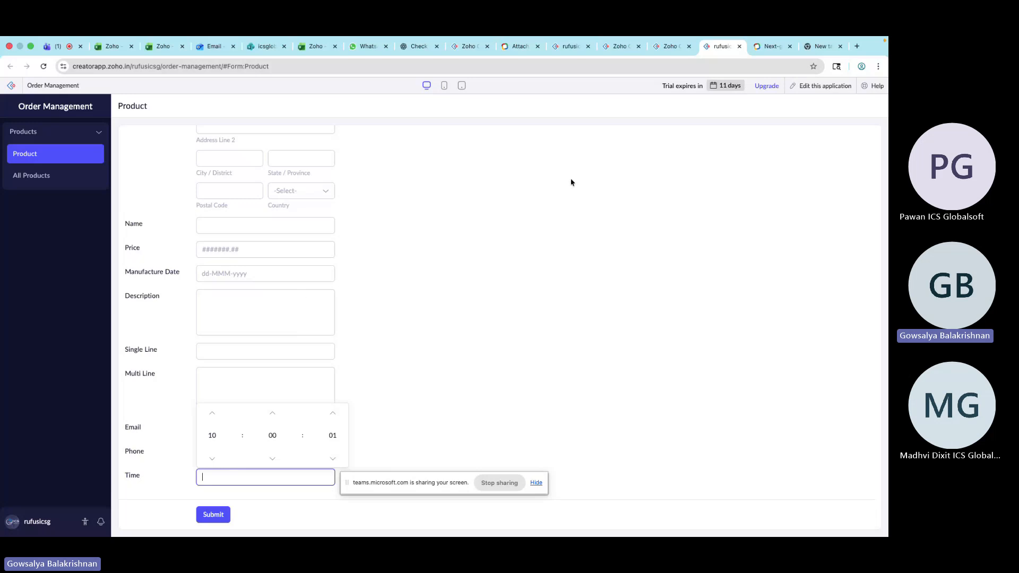
Add a Drop Down field to the form below the Time field
left_click(660, 46)
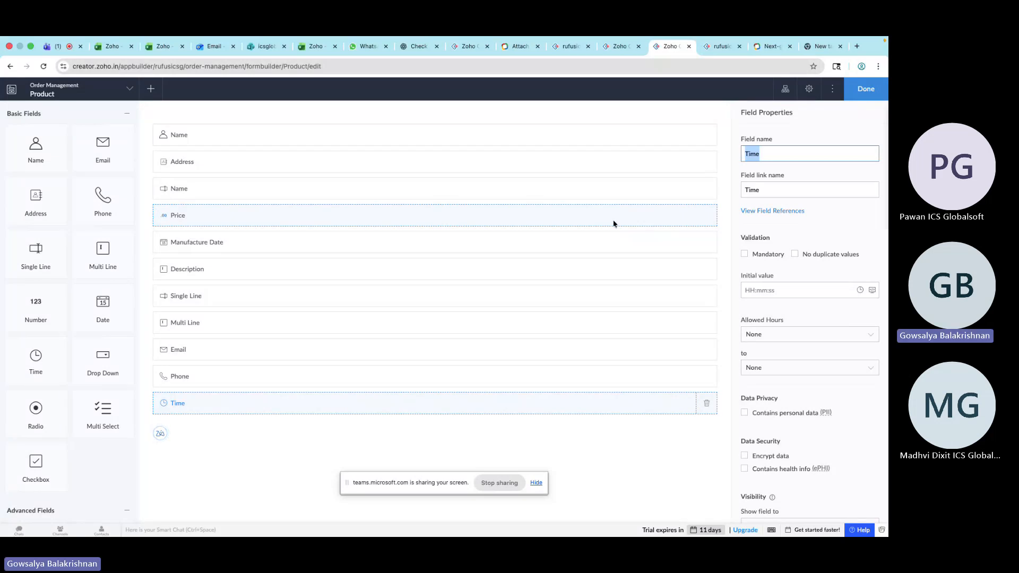
left_click(716, 62)
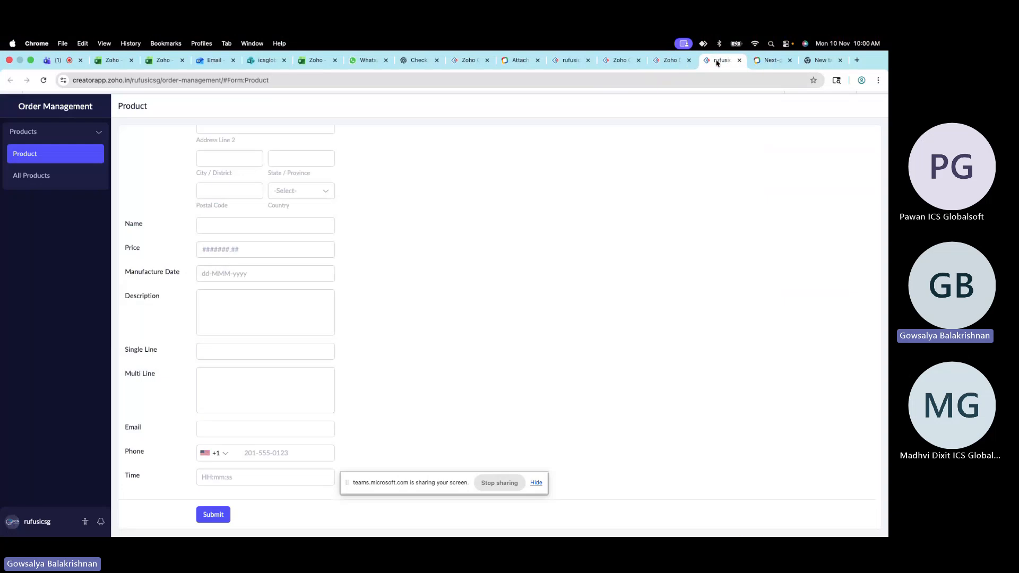
left_click(670, 60)
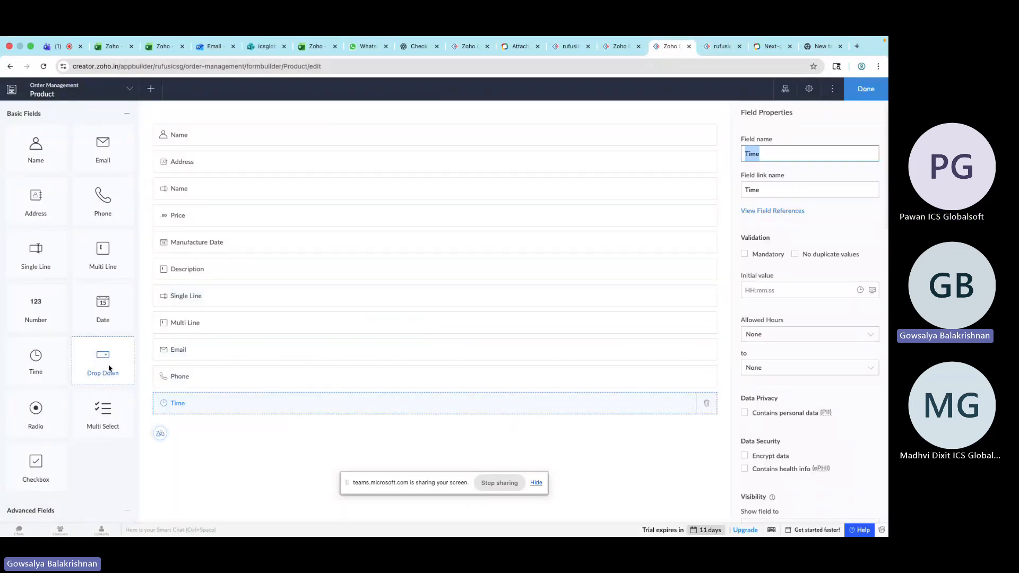
left_click_drag(108, 367, 212, 423)
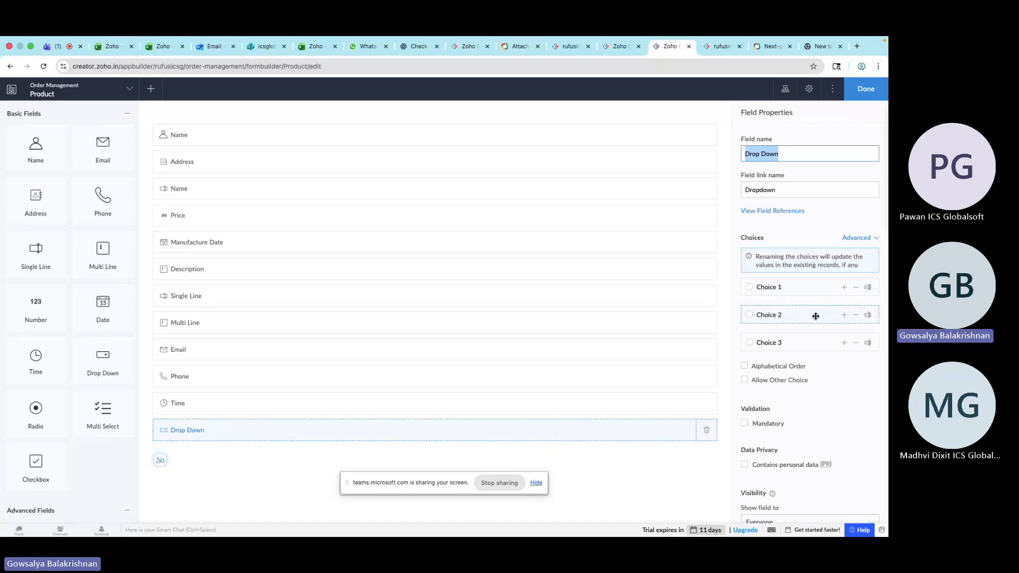
Browse the predefined choice sets such as Gender, Age, Employment, Income and Education, then cancel the import dialog
left_click(875, 238)
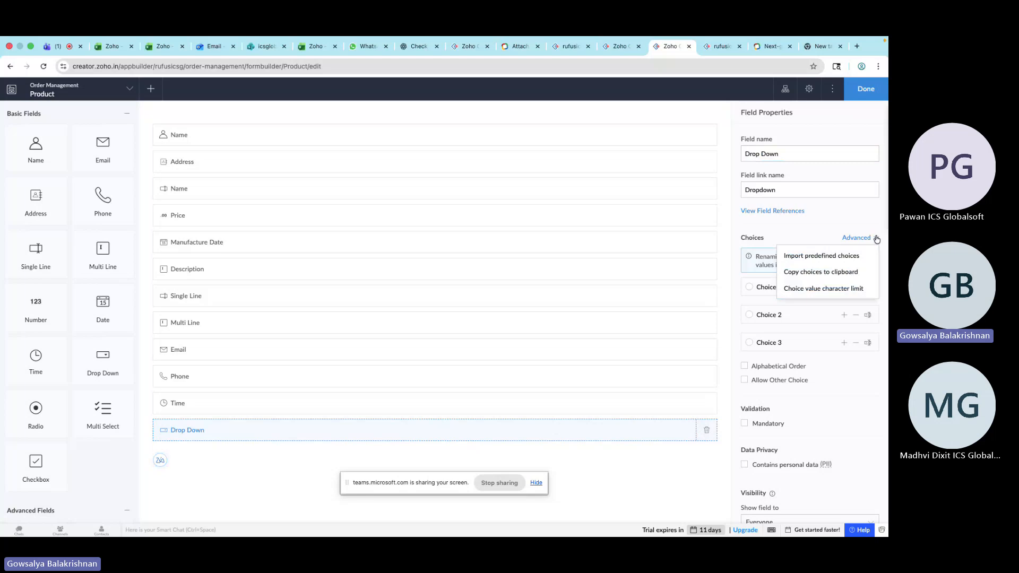
left_click(876, 239)
left_click(874, 239)
left_click(872, 240)
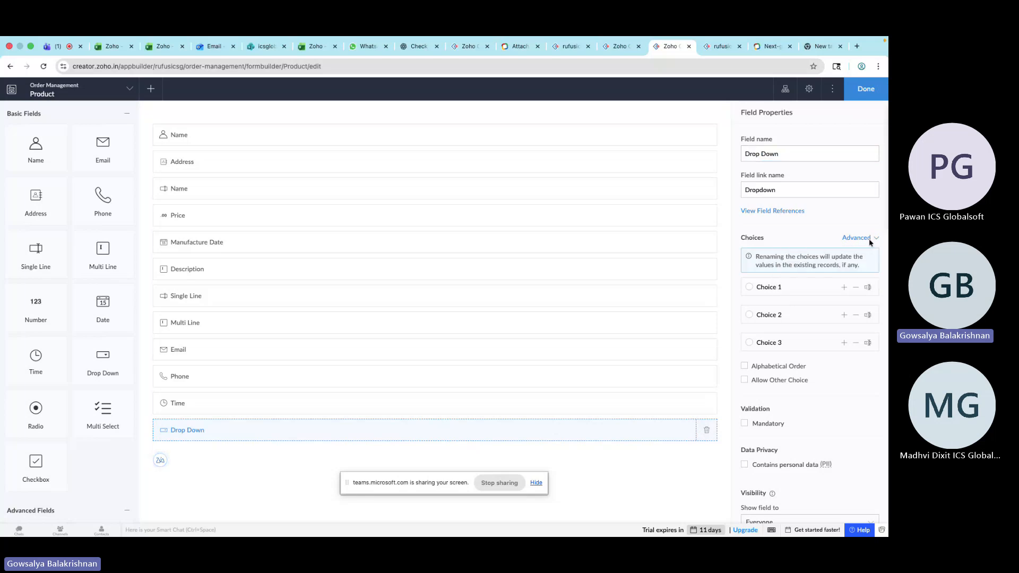
left_click(870, 240)
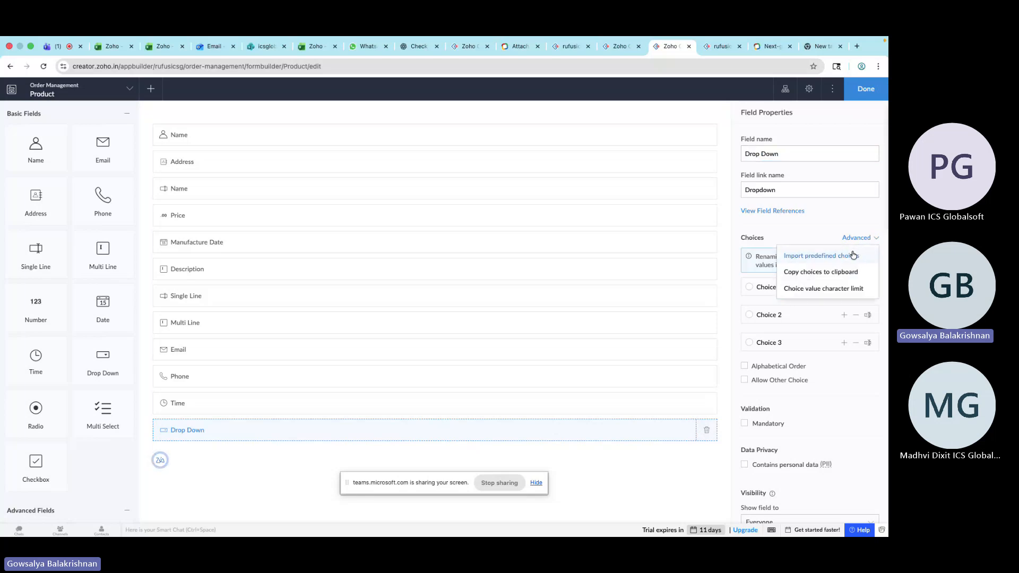
left_click(853, 256)
left_click(364, 277)
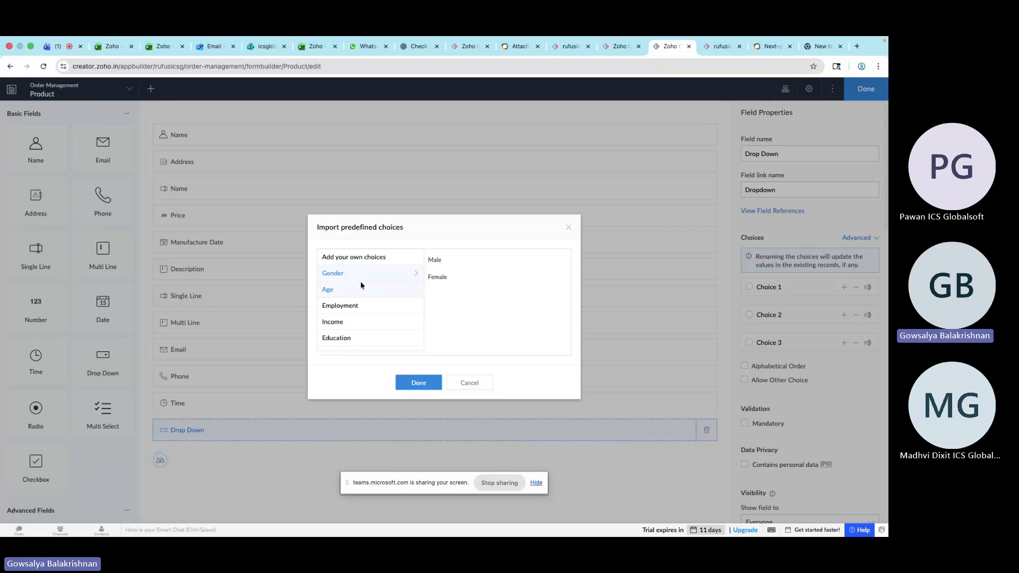
left_click(360, 289)
left_click(367, 305)
left_click(366, 321)
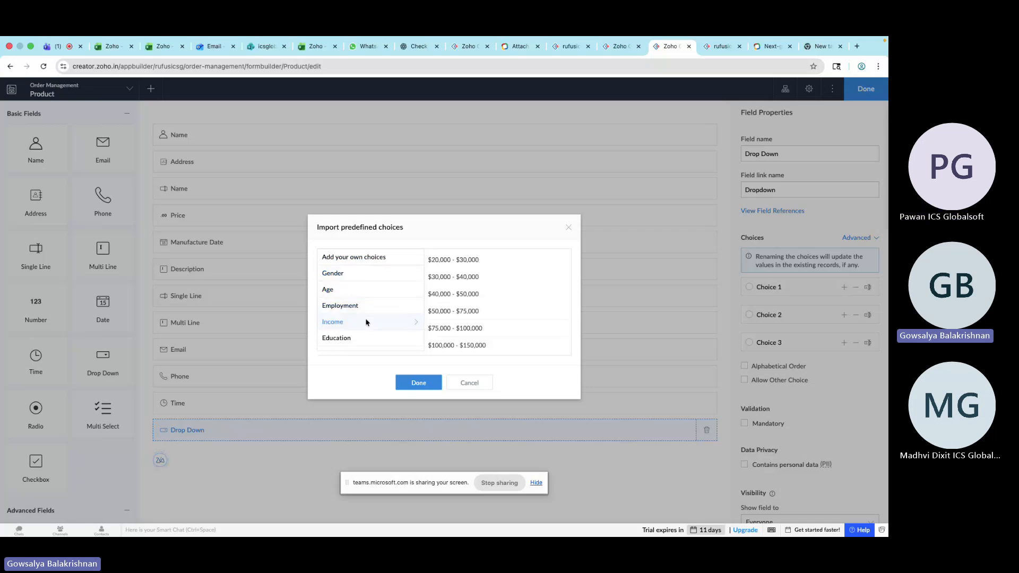
left_click(367, 340)
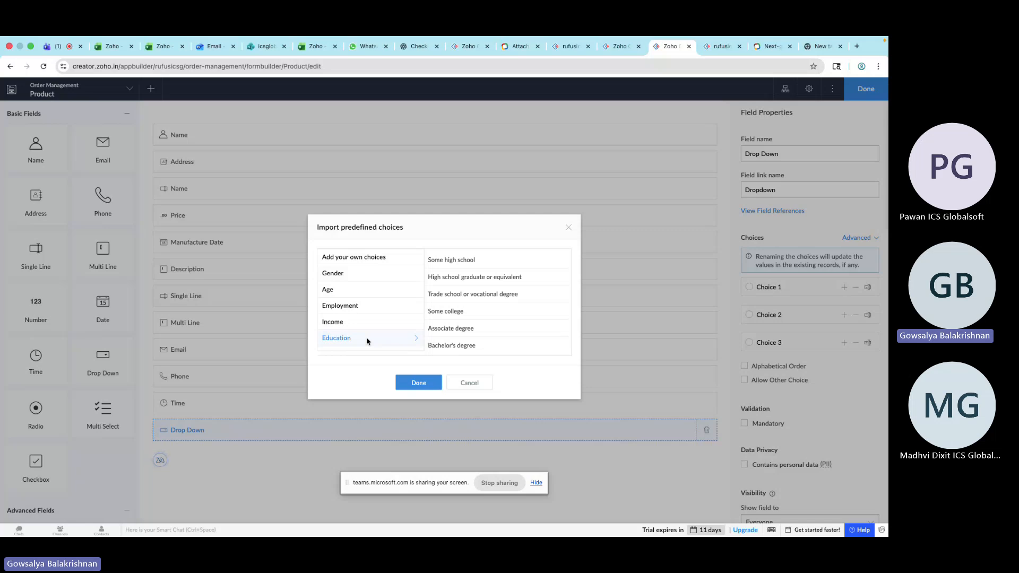
left_click(469, 383)
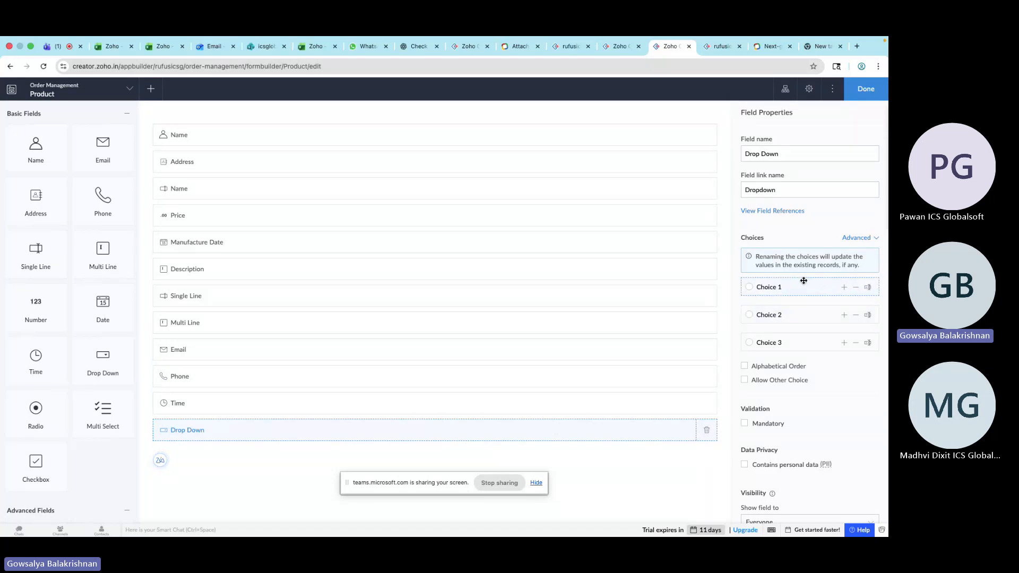
Rename the Drop Down field's first two choices to A and B
left_click(868, 289)
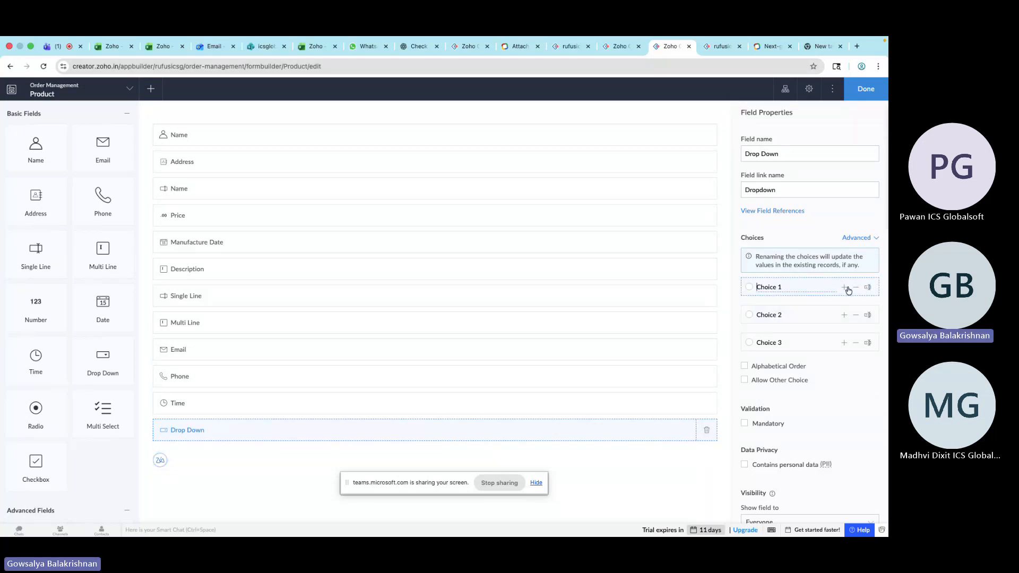
triple_click(804, 287)
type("A")
left_click(831, 312)
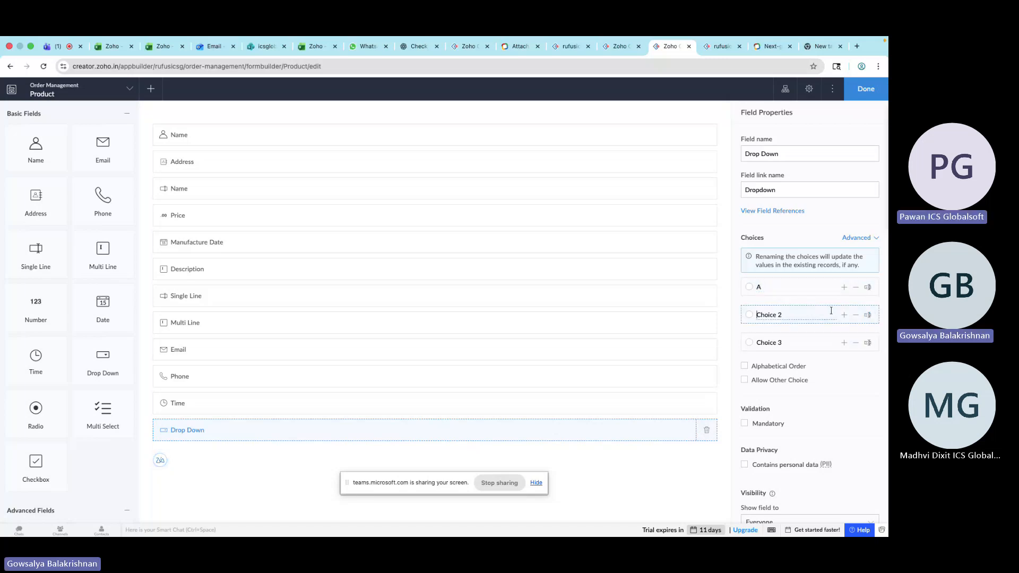
triple_click(822, 317)
type("B")
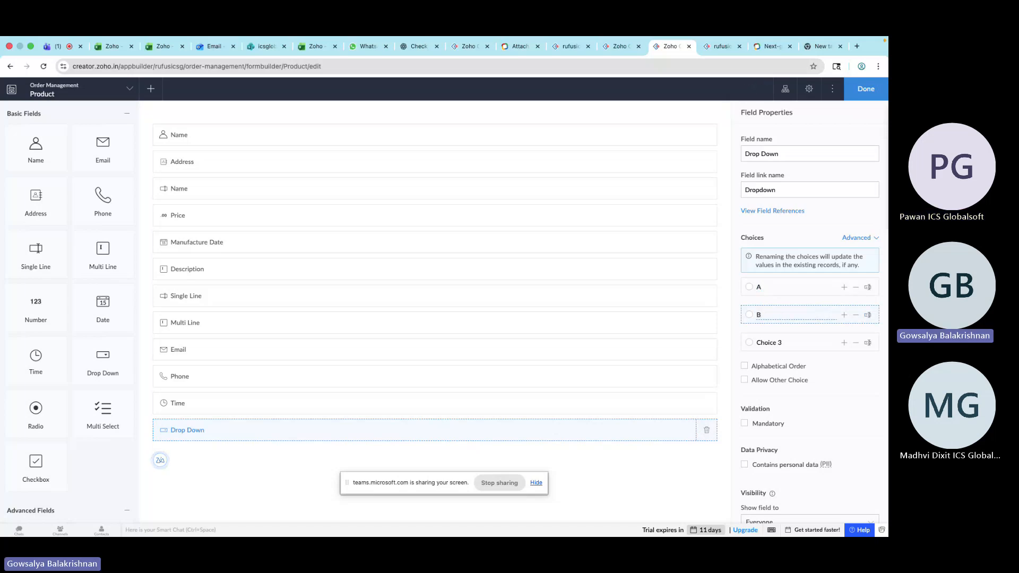
Reload the live form and open the Drop Down field's list of choices
scroll(739, 228, "down", 2)
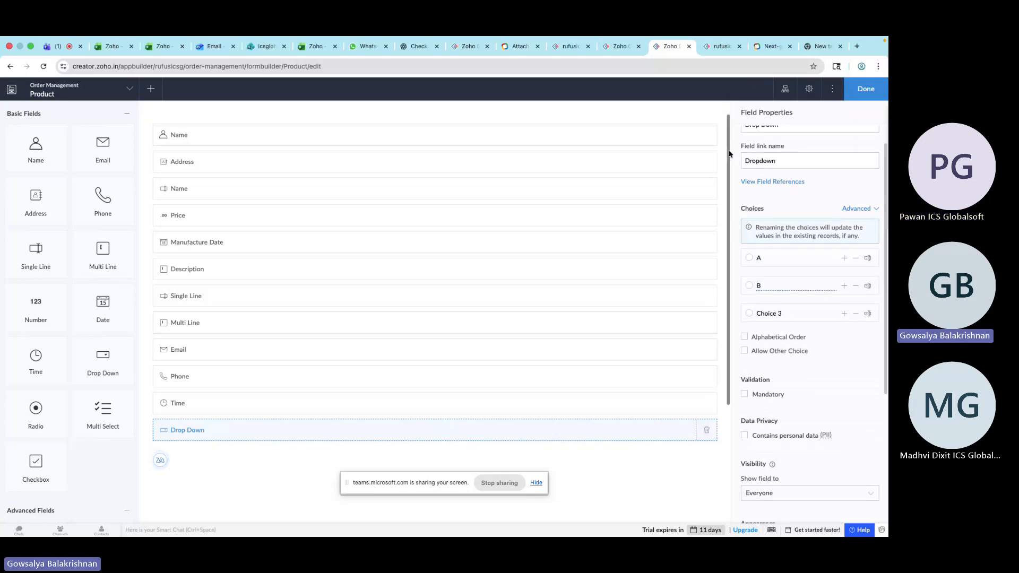
left_click(723, 46)
left_click(44, 67)
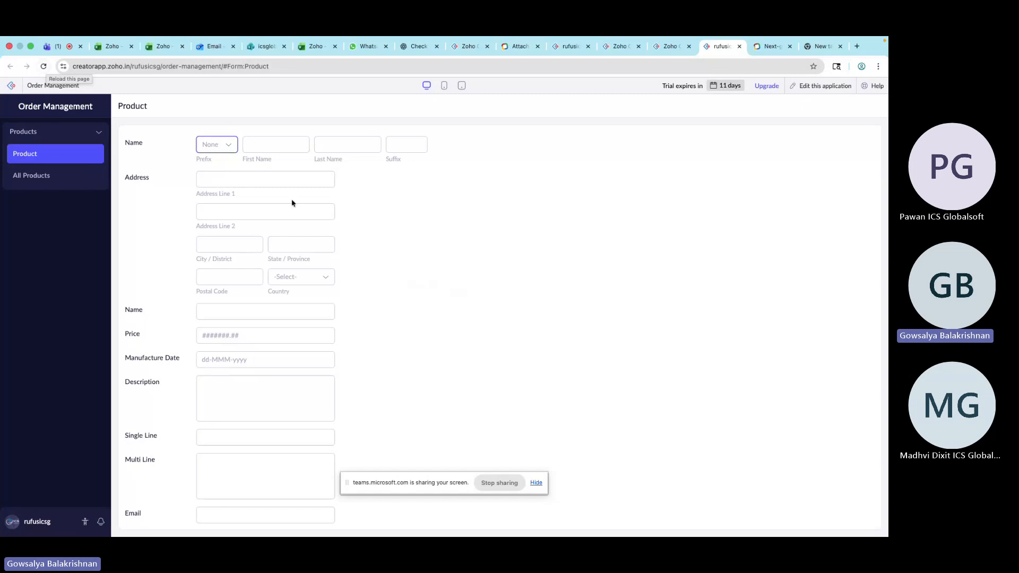
scroll(292, 199, "down", 3)
left_click(246, 482)
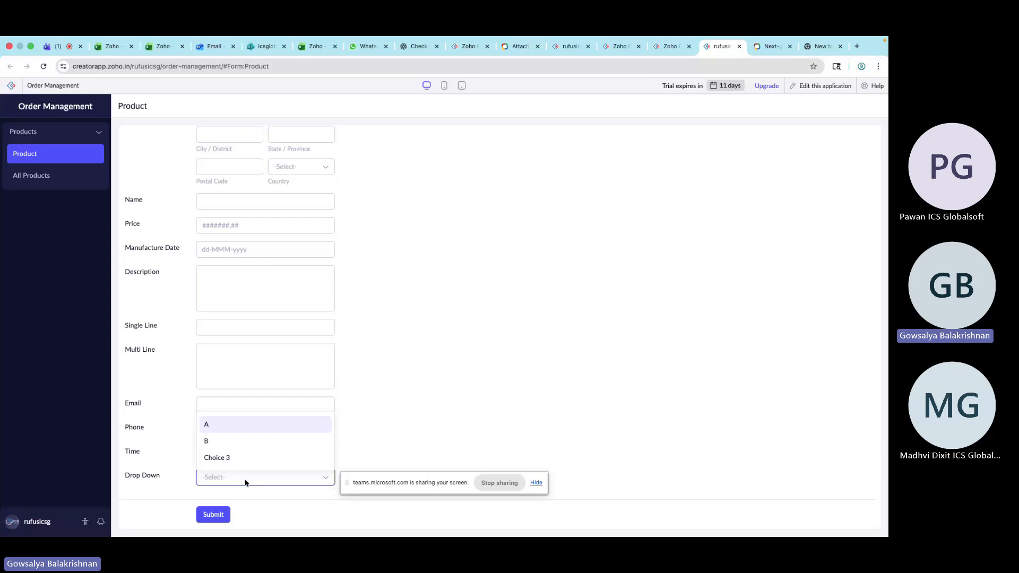
Move Choice 3 above B and turn on Alphabetical Order for the Drop Down choices
left_click(659, 48)
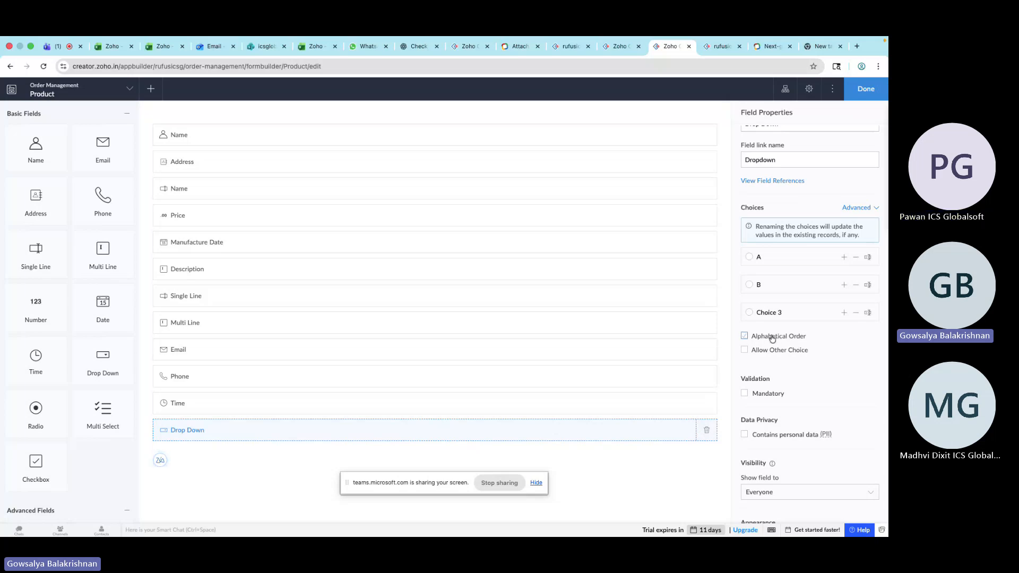
left_click_drag(780, 316, 784, 288)
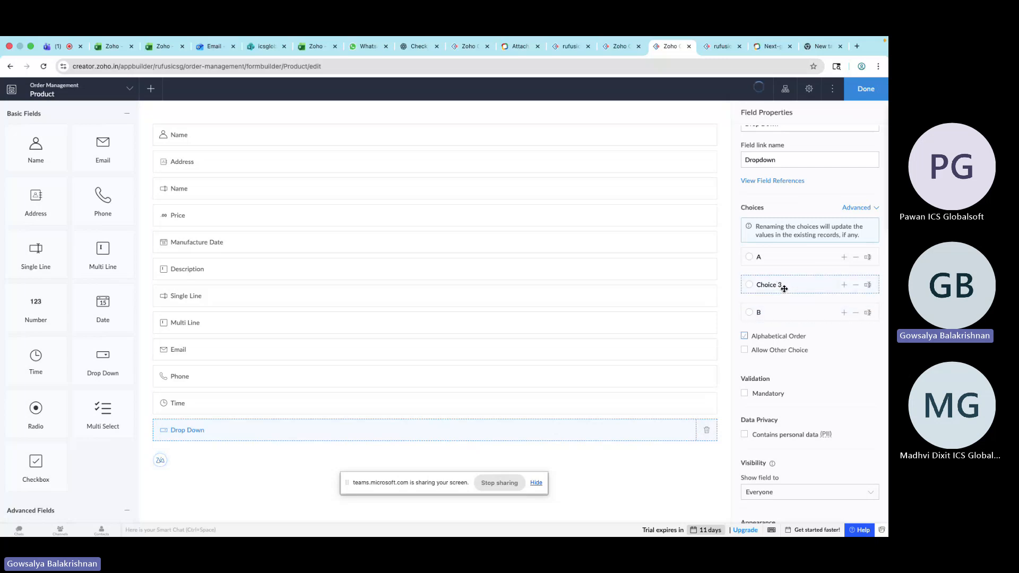
Reload the live form and check the order of the Drop Down field's choices
left_click(722, 46)
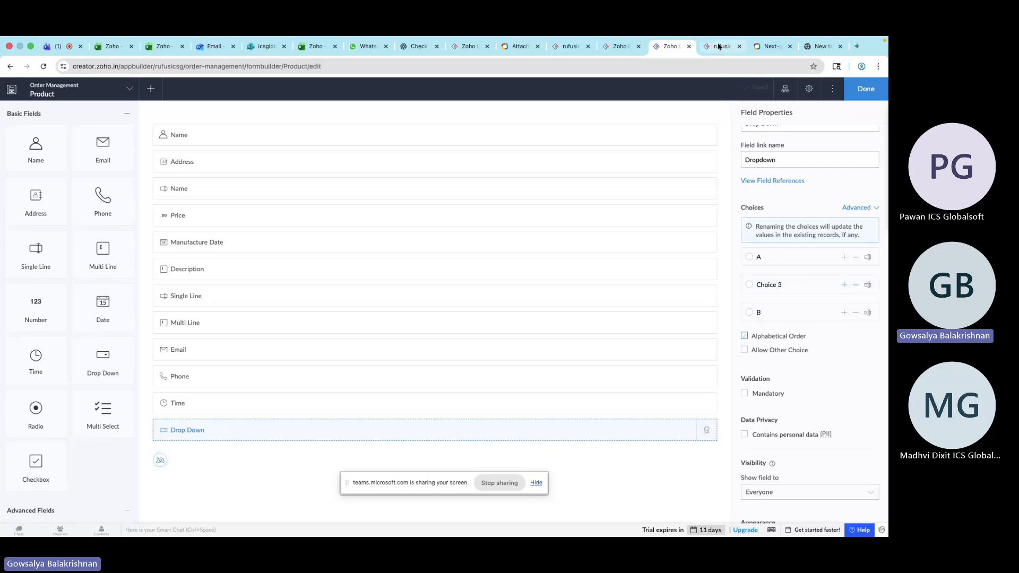
left_click(43, 65)
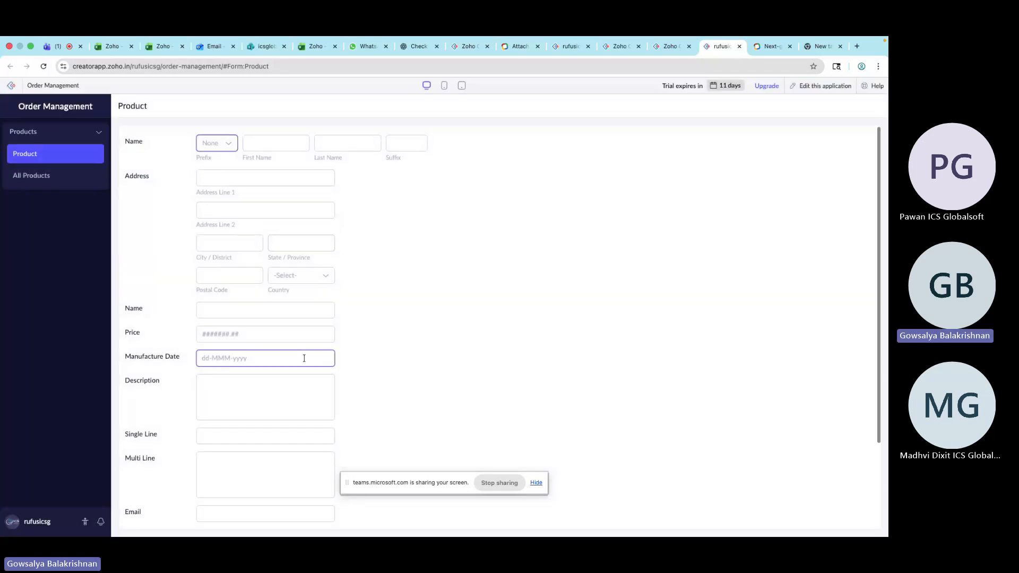
scroll(285, 434, "down", 3)
left_click(262, 476)
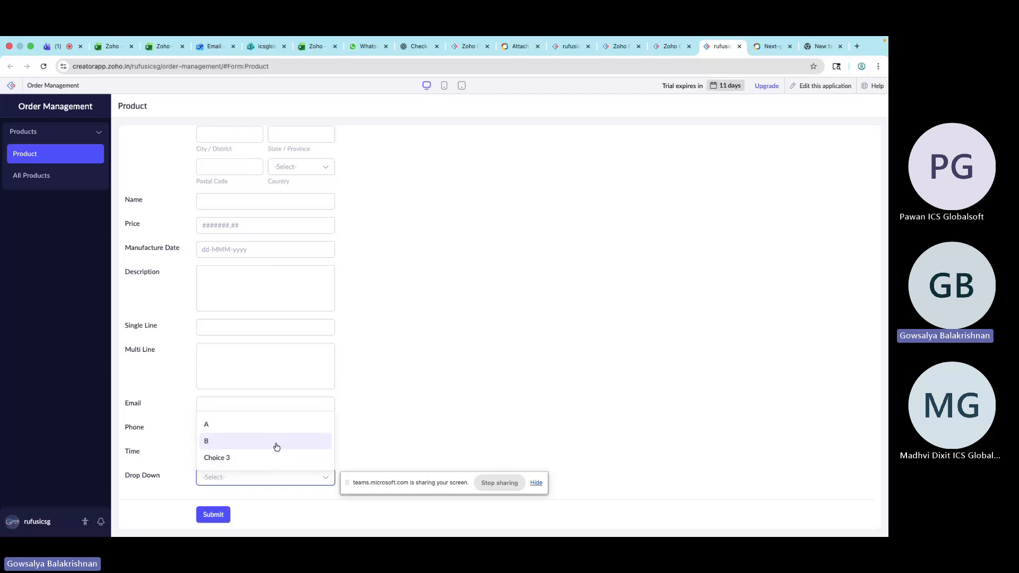
left_click(272, 478)
left_click(271, 478)
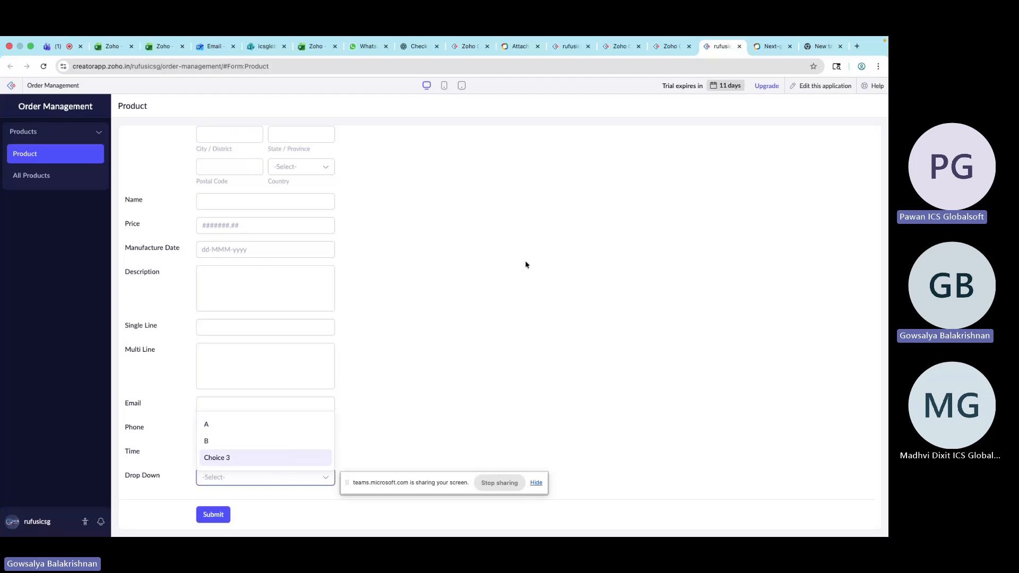
Enable Allow Other Choice for the Drop Down field
left_click(668, 47)
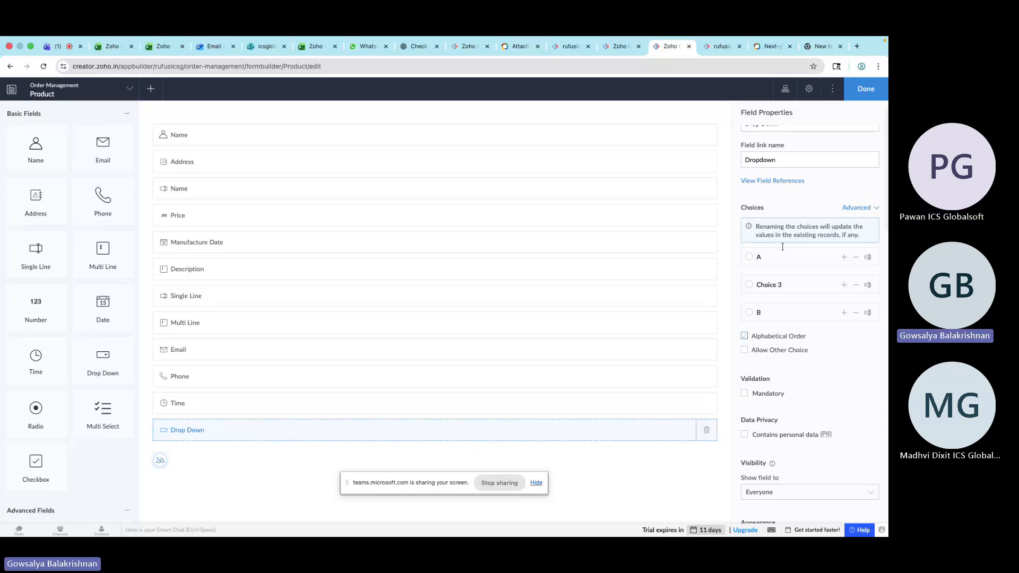
left_click(744, 350)
Open the Drop Down field's choices in the reloaded live form
left_click(721, 47)
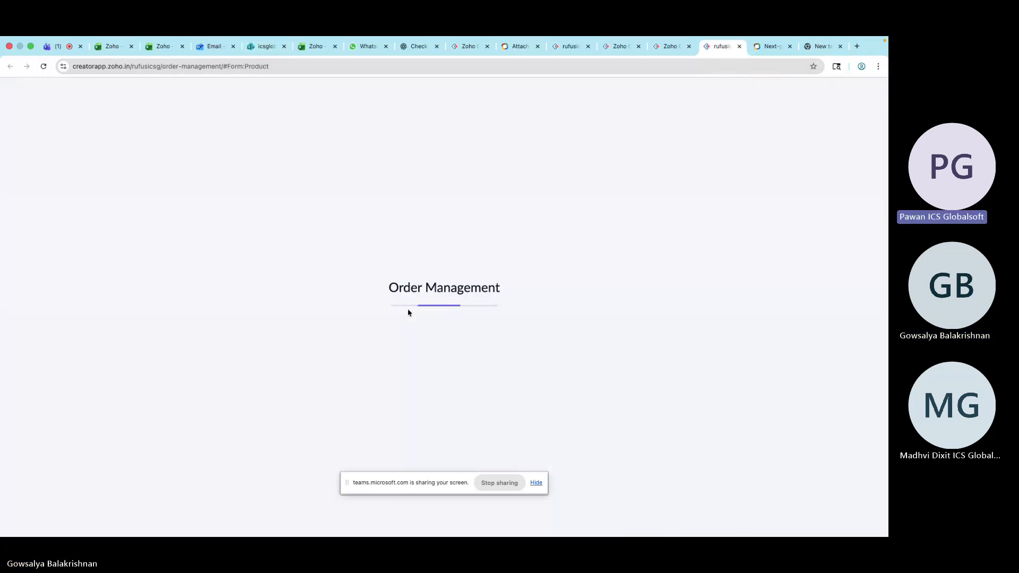
scroll(262, 426, "down", 3)
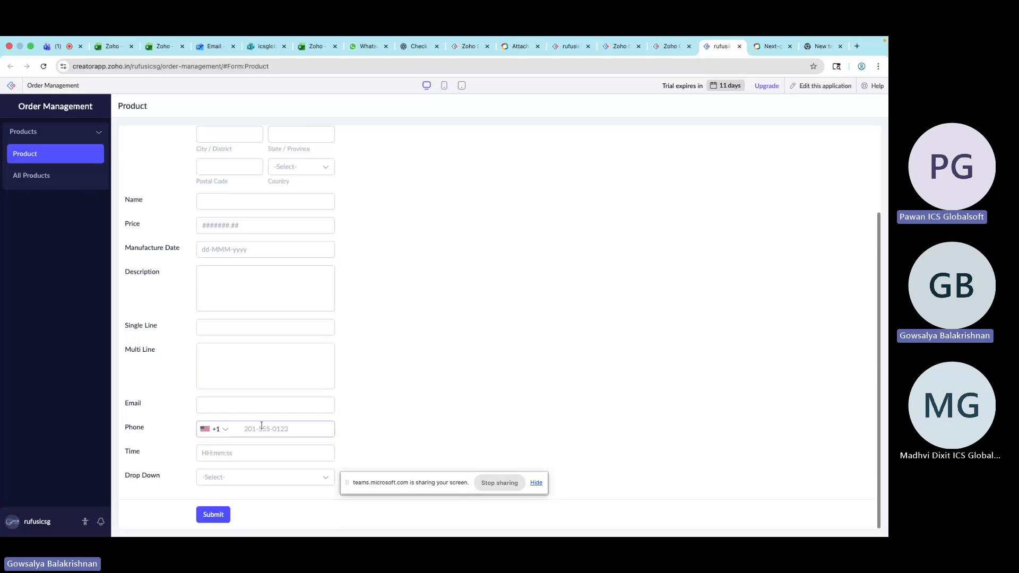
left_click(252, 477)
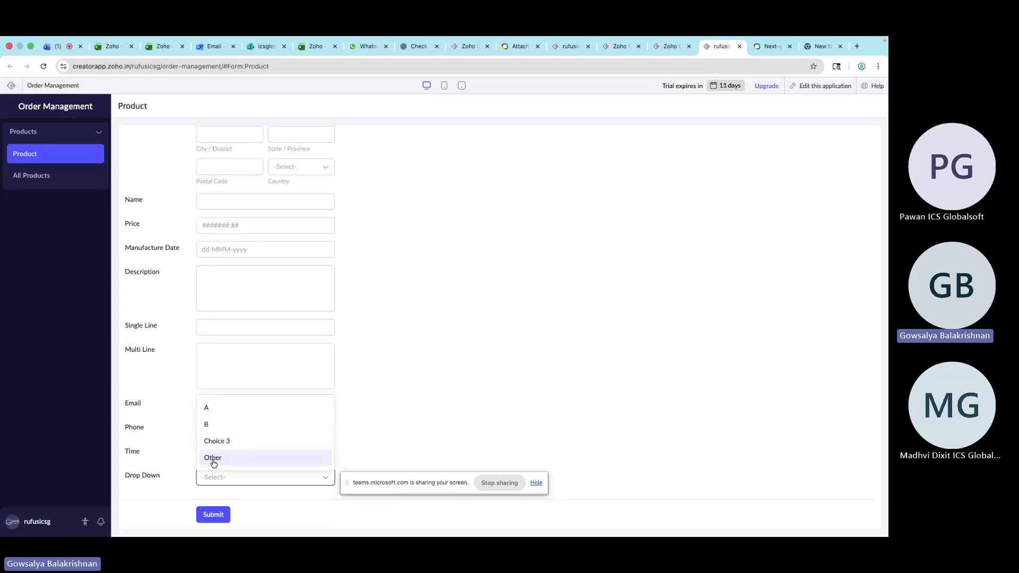
Choose Other in the live form's Drop Down field and focus the extra text box that accompanies it
left_click(210, 458)
left_click(250, 474)
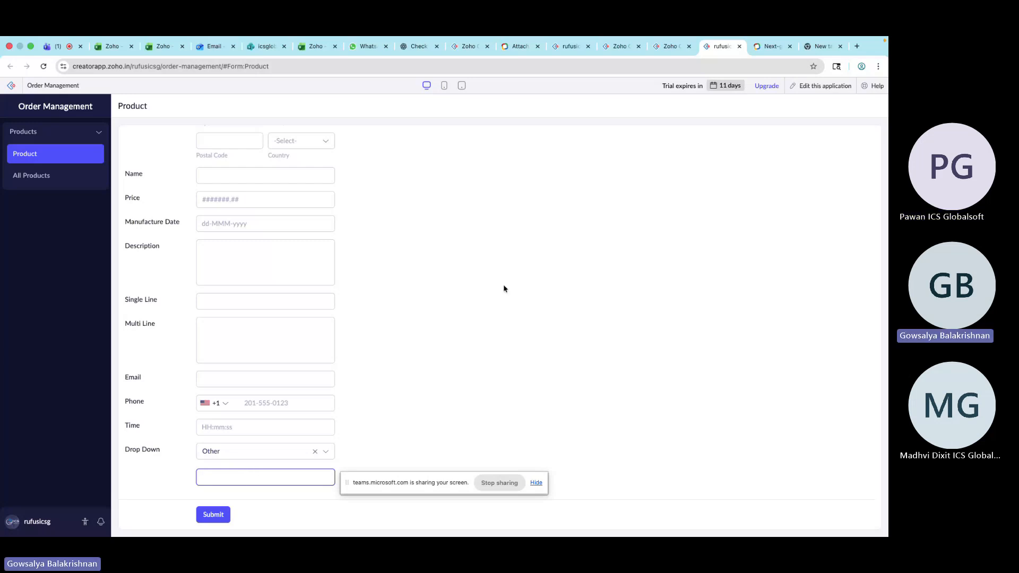
Add a Radio field to the Product form below the Drop Down field in the builder
left_click(669, 48)
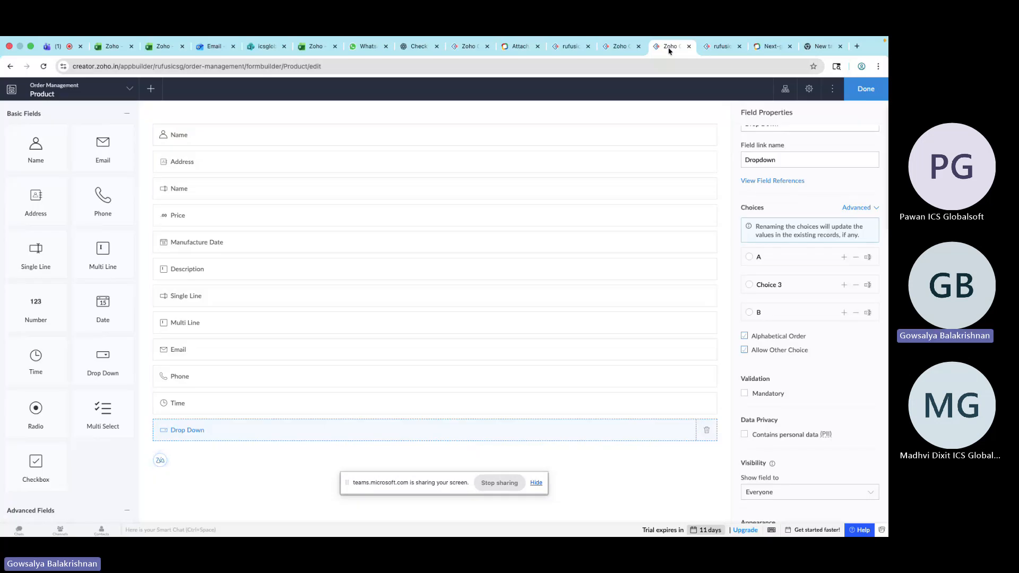
left_click_drag(35, 417, 230, 448)
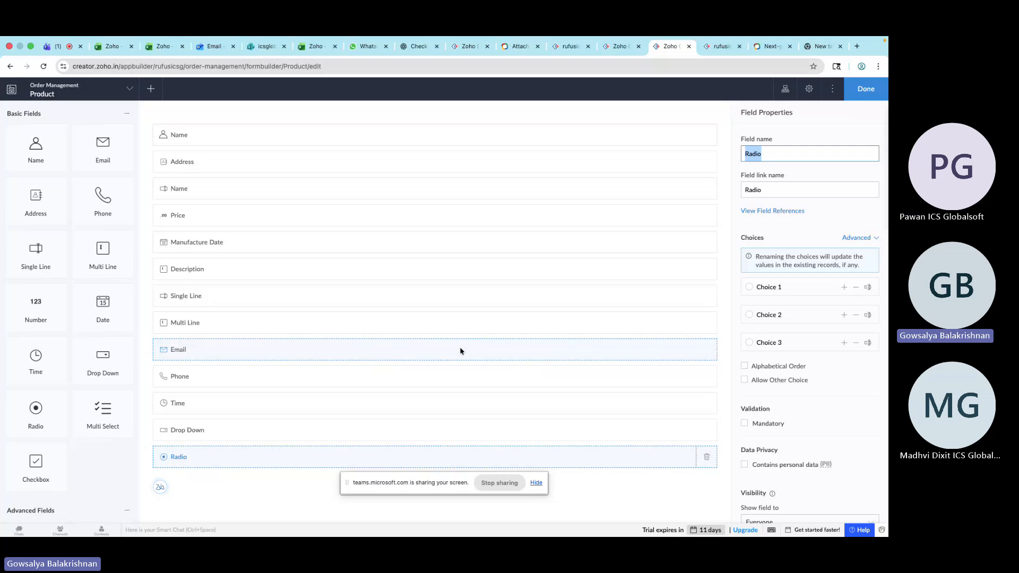
Reload the live Product form and scroll to the new Radio field
left_click(721, 60)
left_click(45, 80)
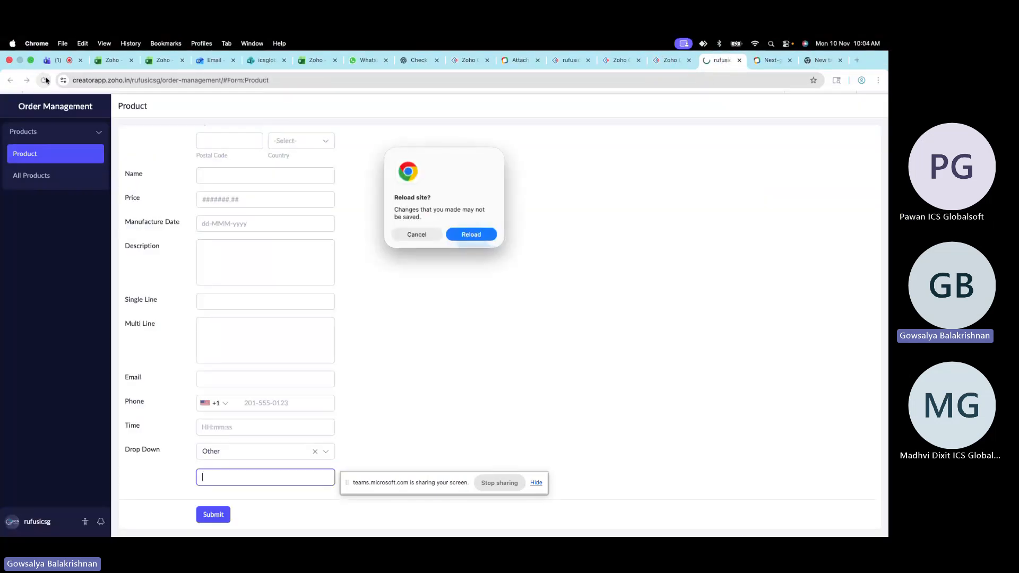
left_click(471, 235)
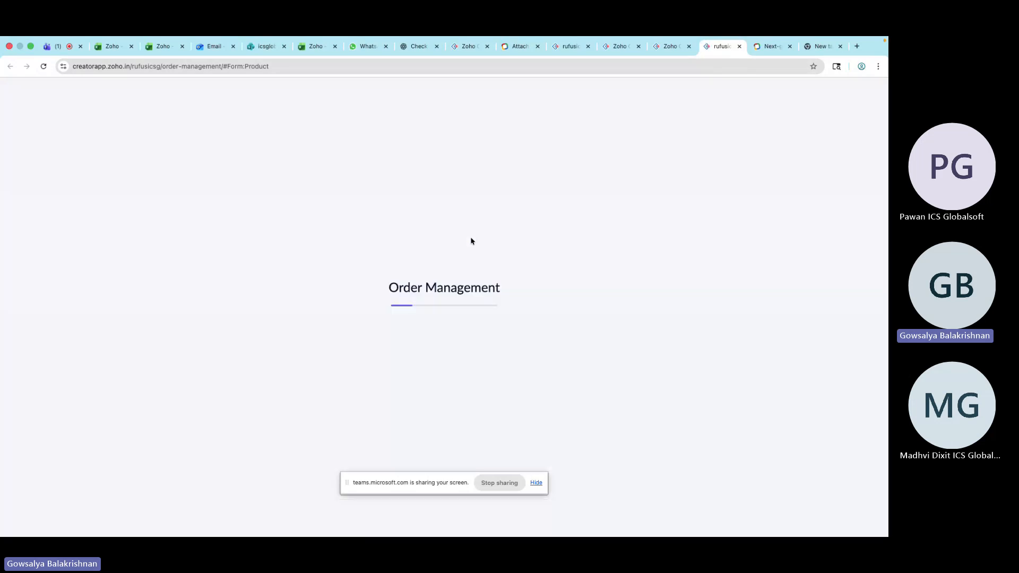
scroll(400, 307, "down", 5)
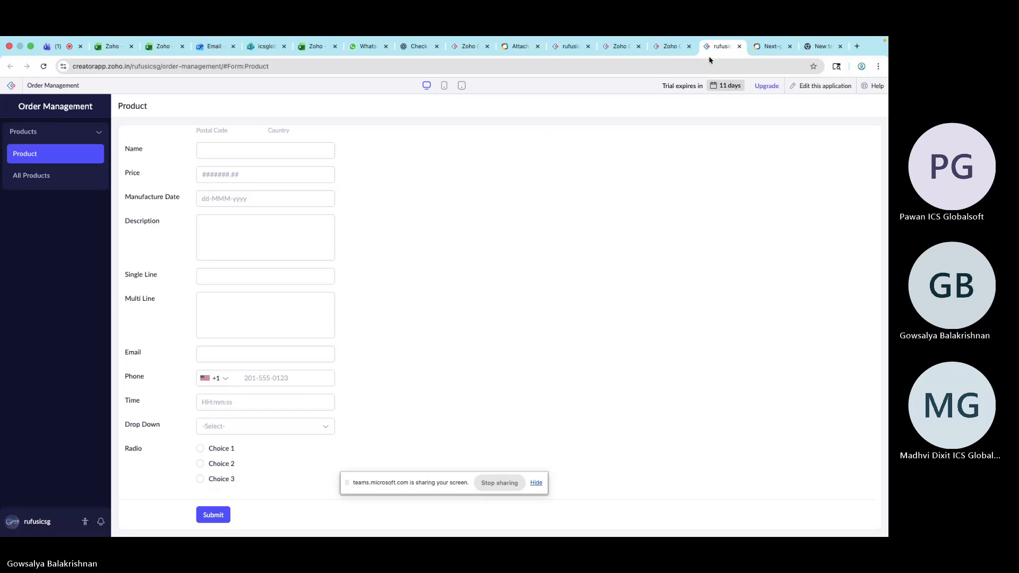
Add a Multi Select field below the Radio field in the form builder
left_click(672, 46)
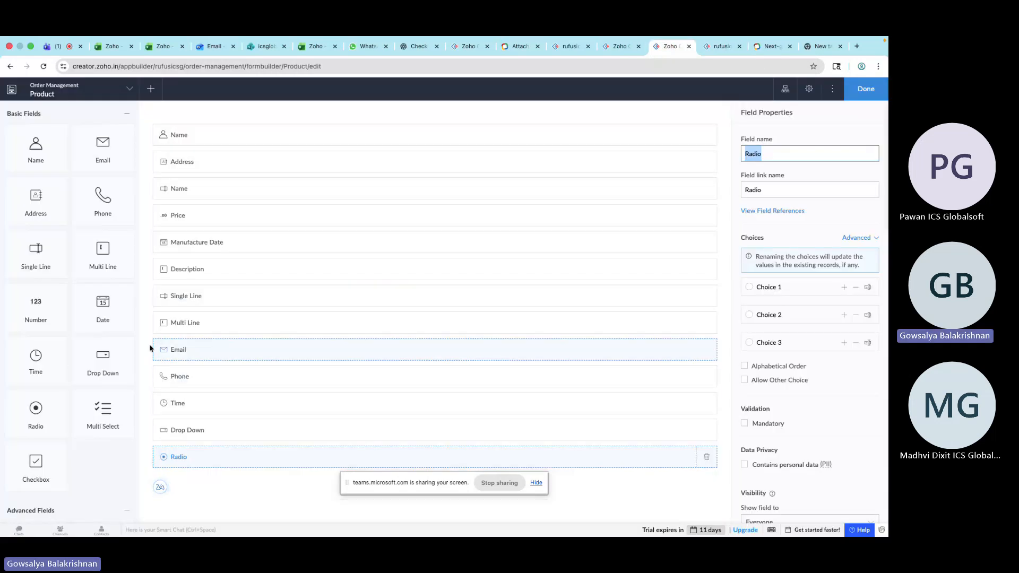
right_click(116, 414)
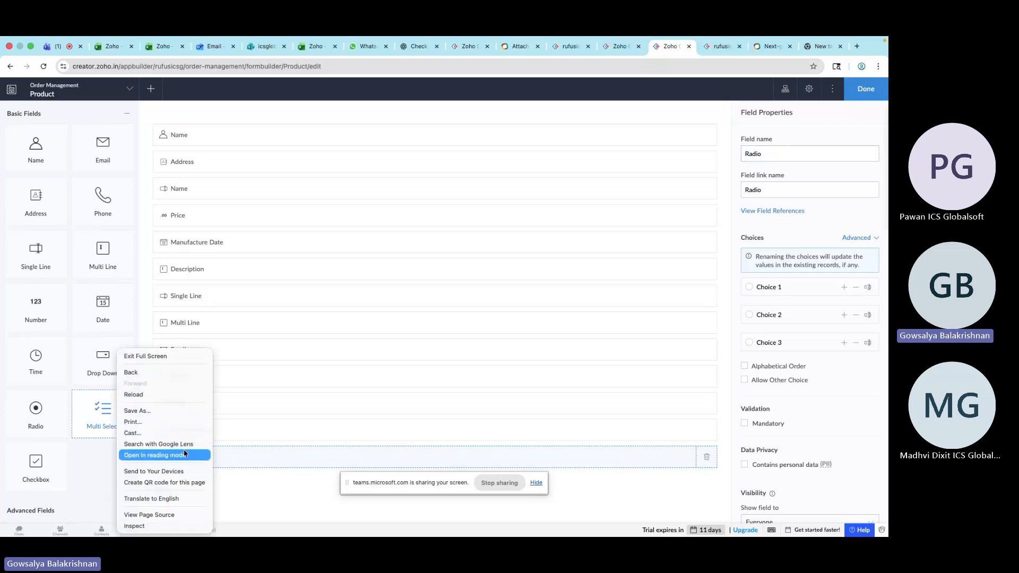
left_click(75, 448)
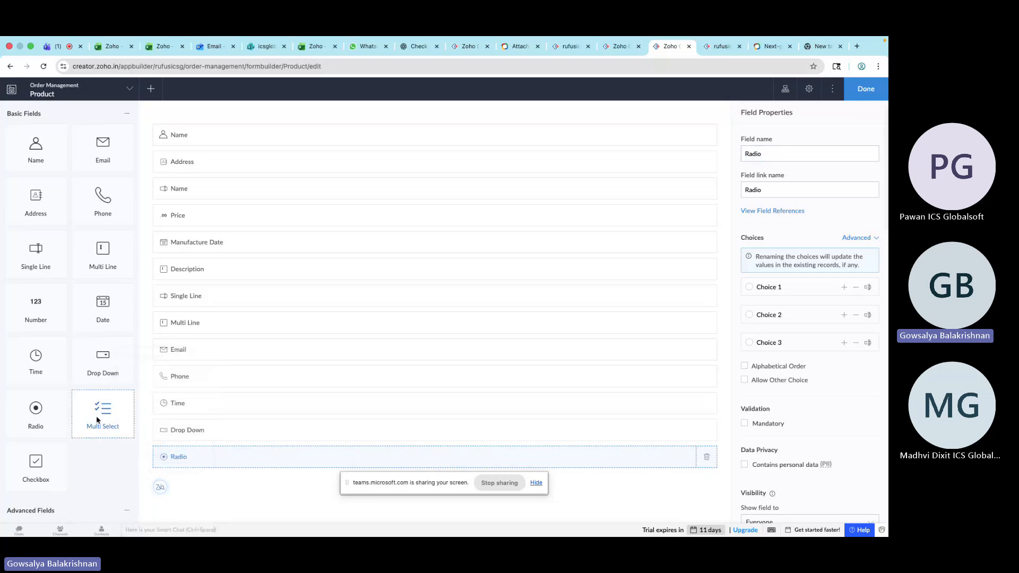
left_click_drag(102, 419, 210, 483)
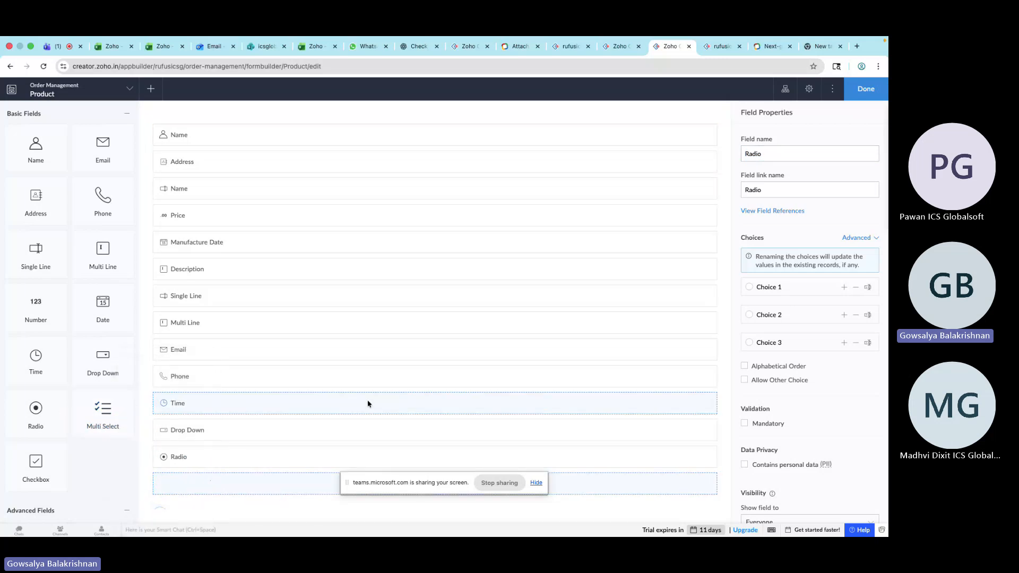
Reload the live form and select Choice 2, Choice 1 and Choice 3 in the Multi Select field
left_click(722, 46)
left_click(711, 66)
key("Return")
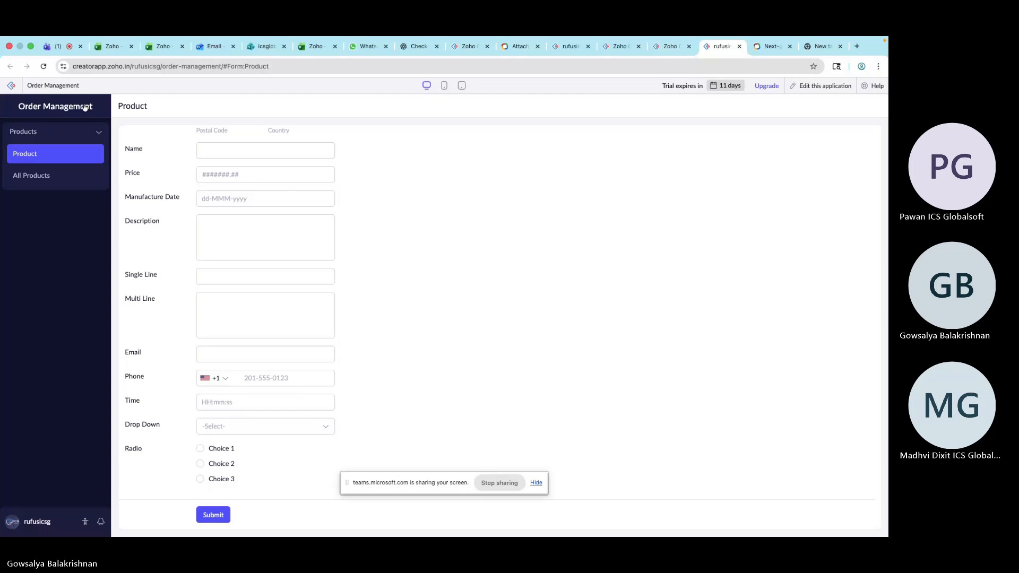
left_click(48, 68)
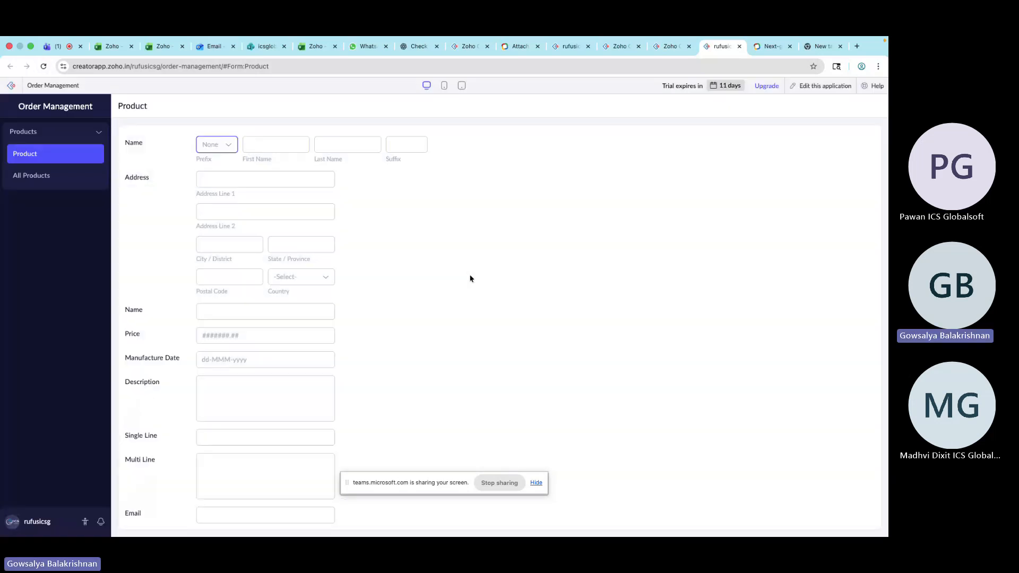
scroll(470, 279, "down", 4)
left_click(254, 476)
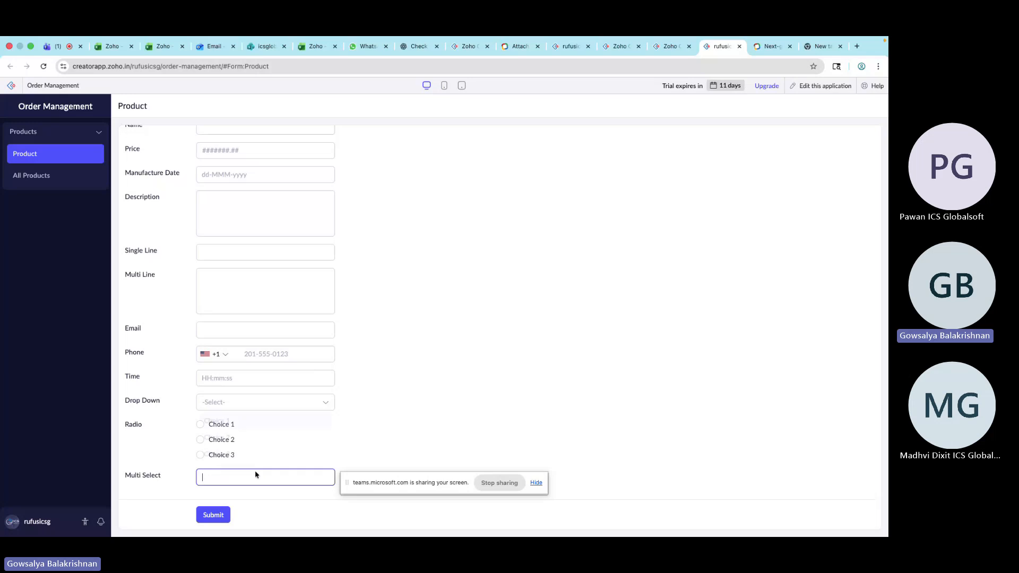
left_click(251, 442)
left_click(250, 445)
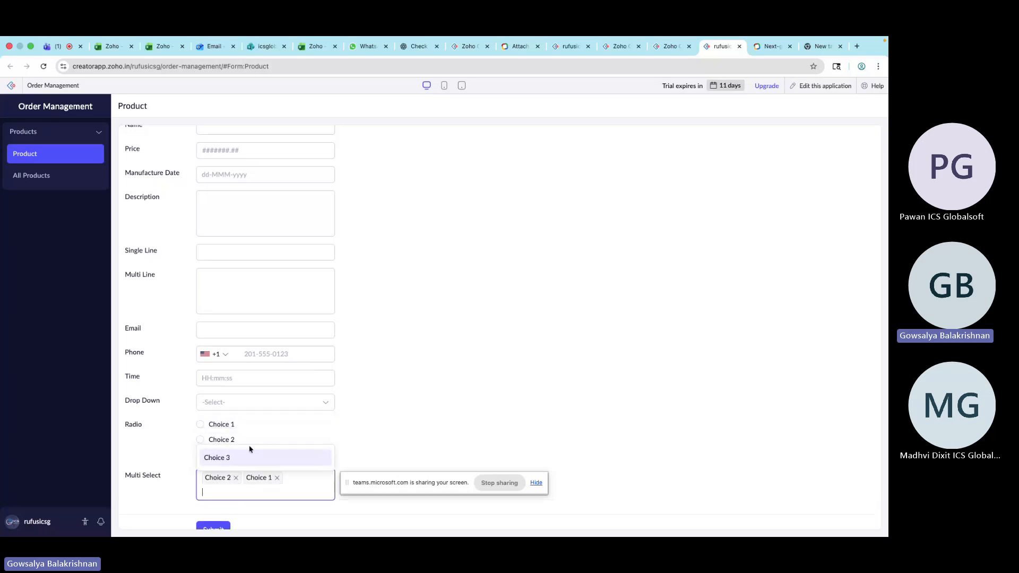
left_click(250, 460)
left_click(642, 424)
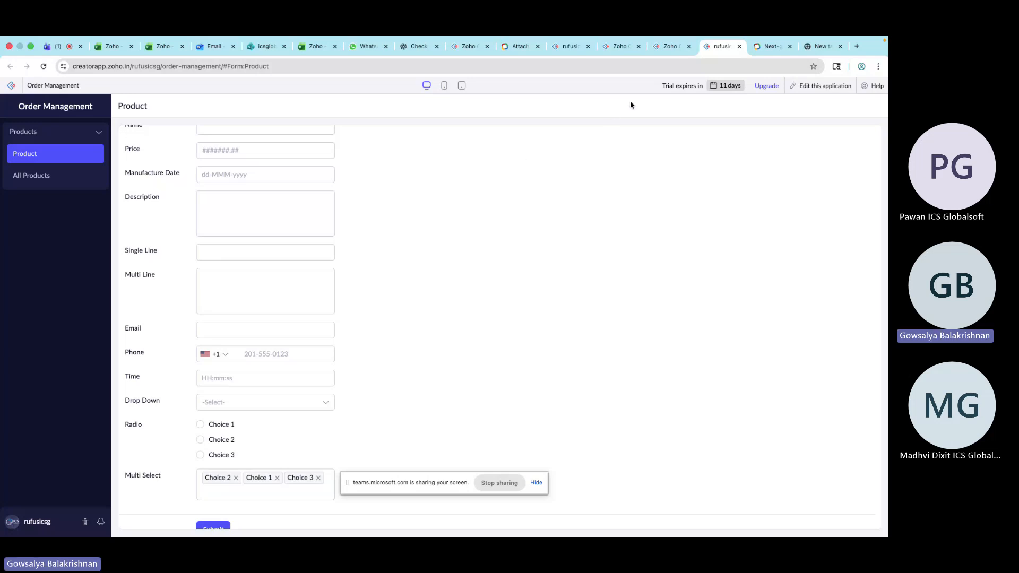
Add a Checkbox field below the Multi Select field in the form builder
left_click(669, 47)
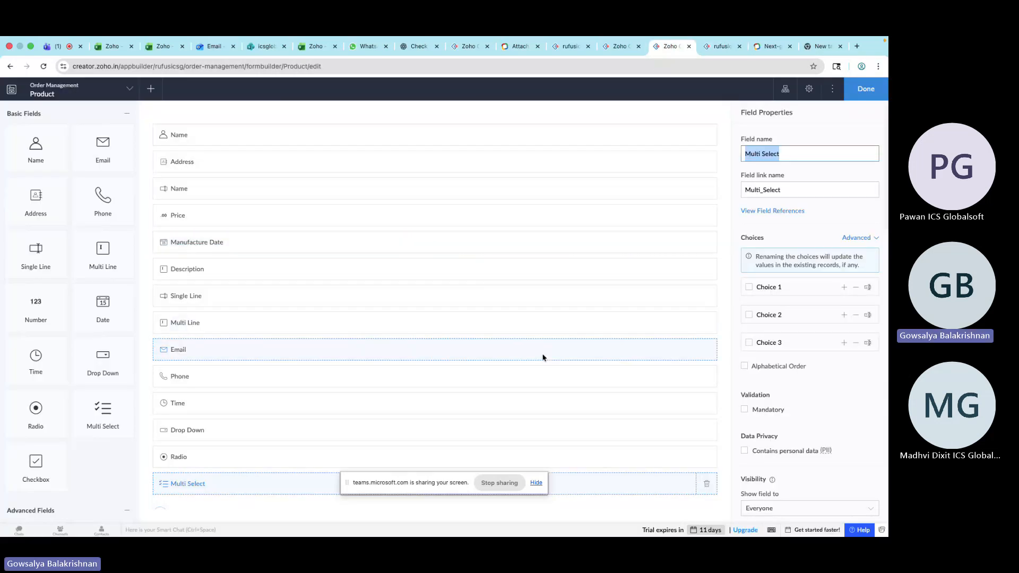
scroll(542, 355, "down", 5)
left_click_drag(64, 467, 268, 318)
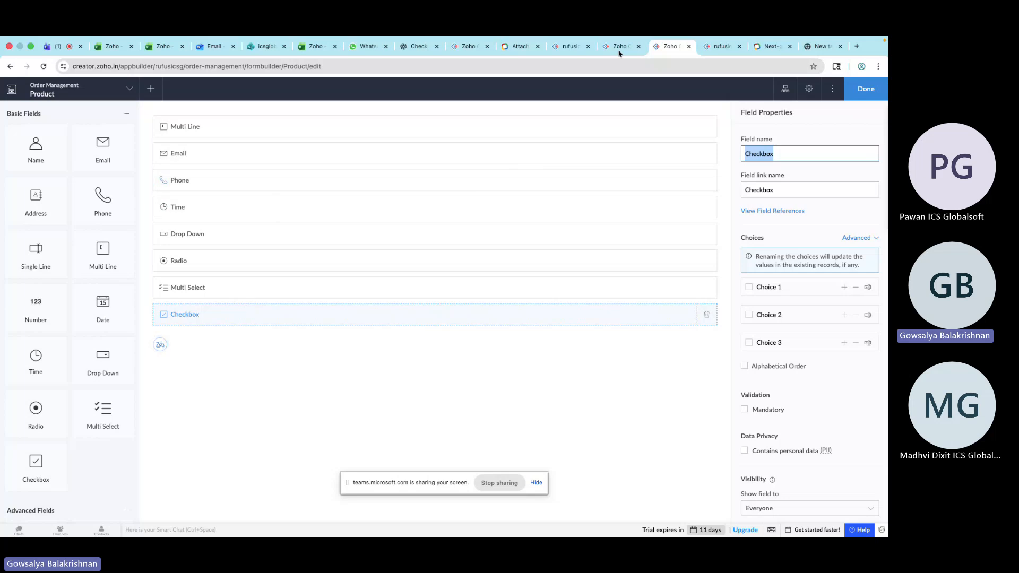
Reload the live form and tick Choice 1 and Choice 2 in the Checkbox field
left_click(721, 47)
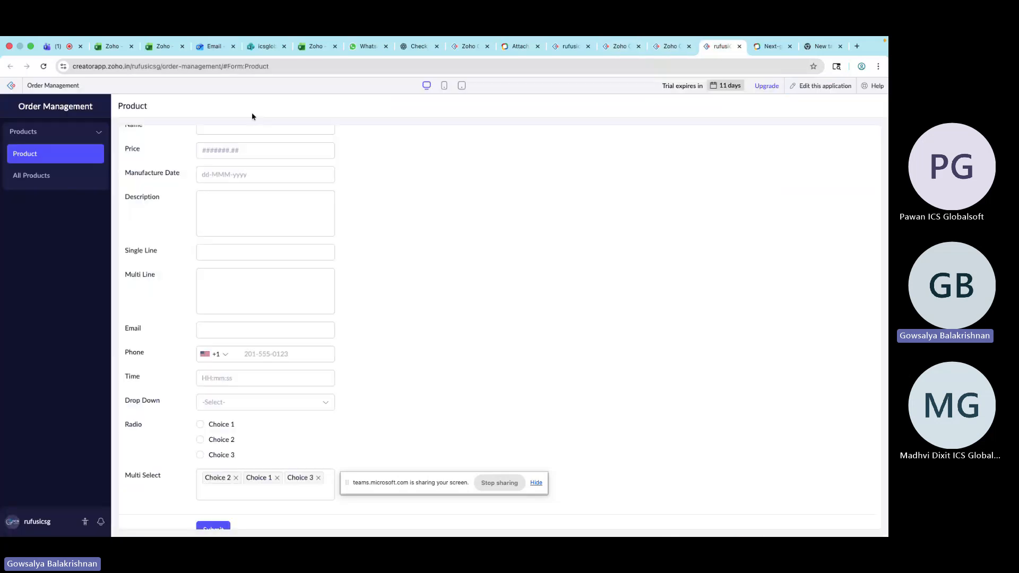
left_click(44, 66)
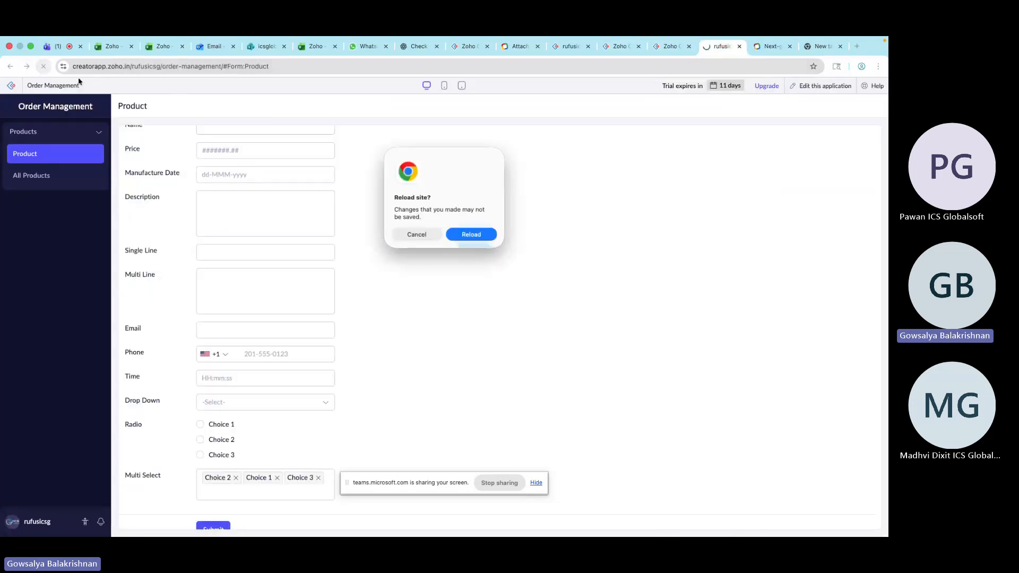
left_click(471, 235)
scroll(476, 295, "down", 1)
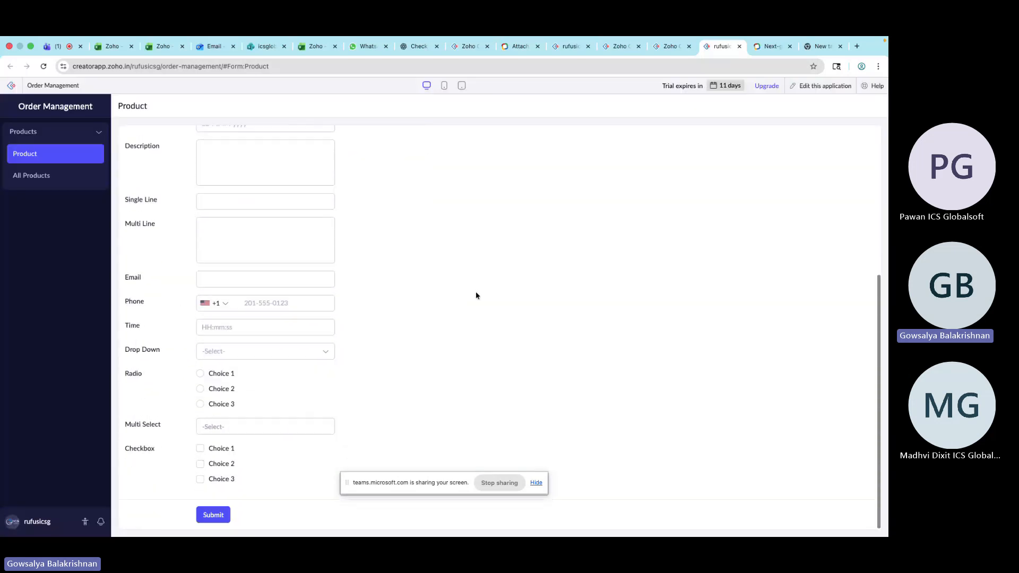
left_click(218, 450)
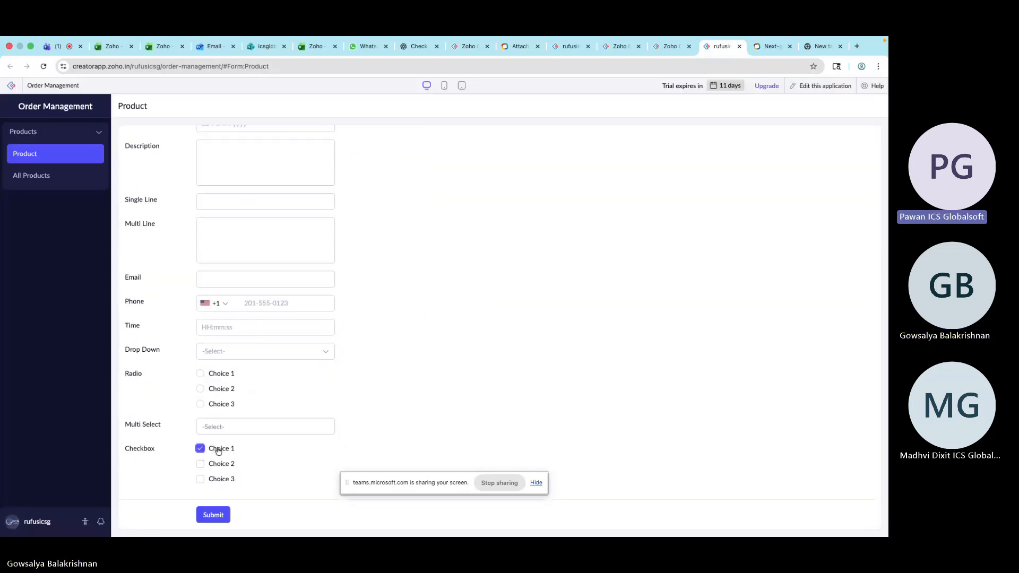
left_click(219, 465)
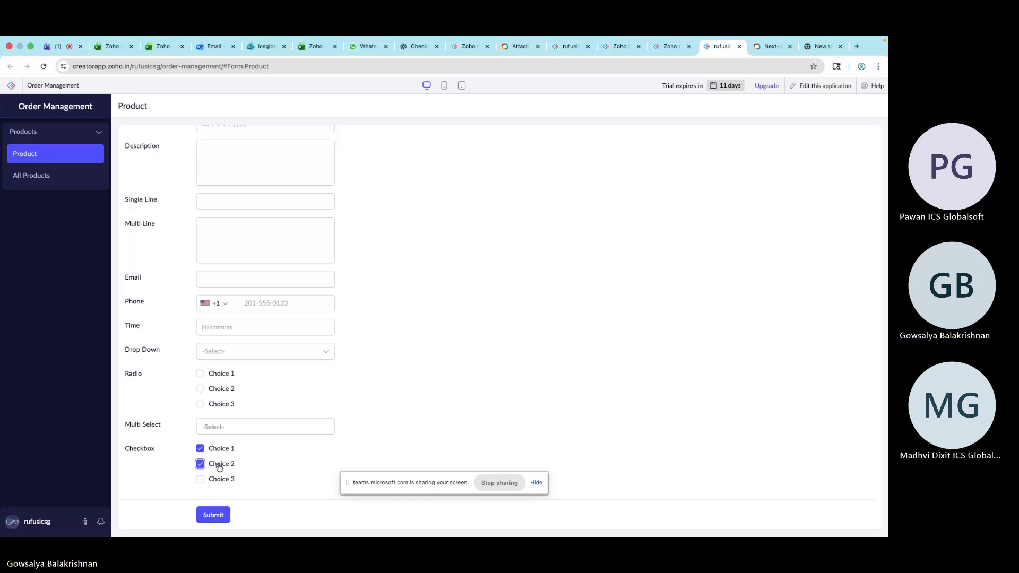
Examine the Checkbox field's properties in the form builder
left_click(671, 46)
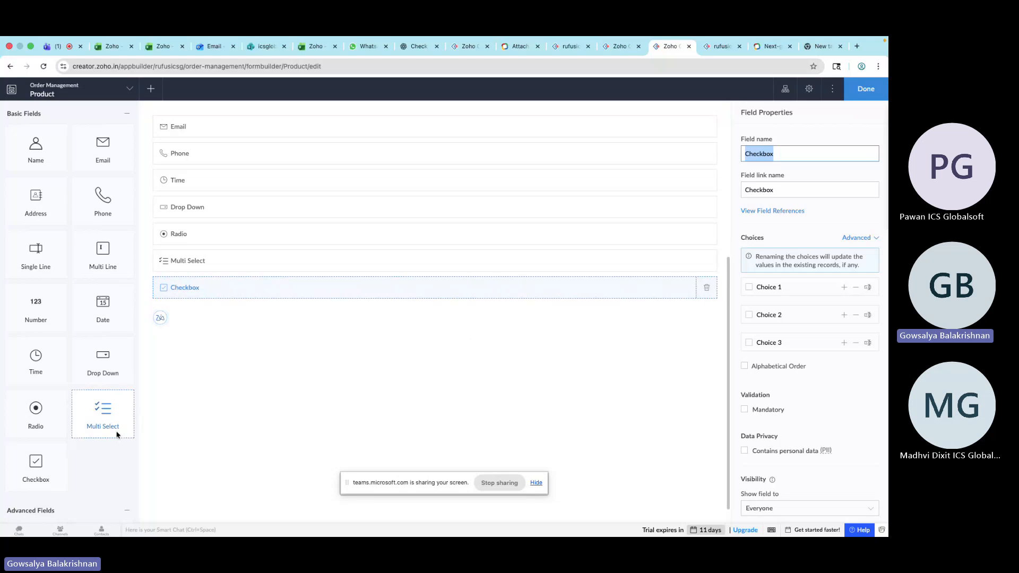
scroll(114, 432, "down", 4)
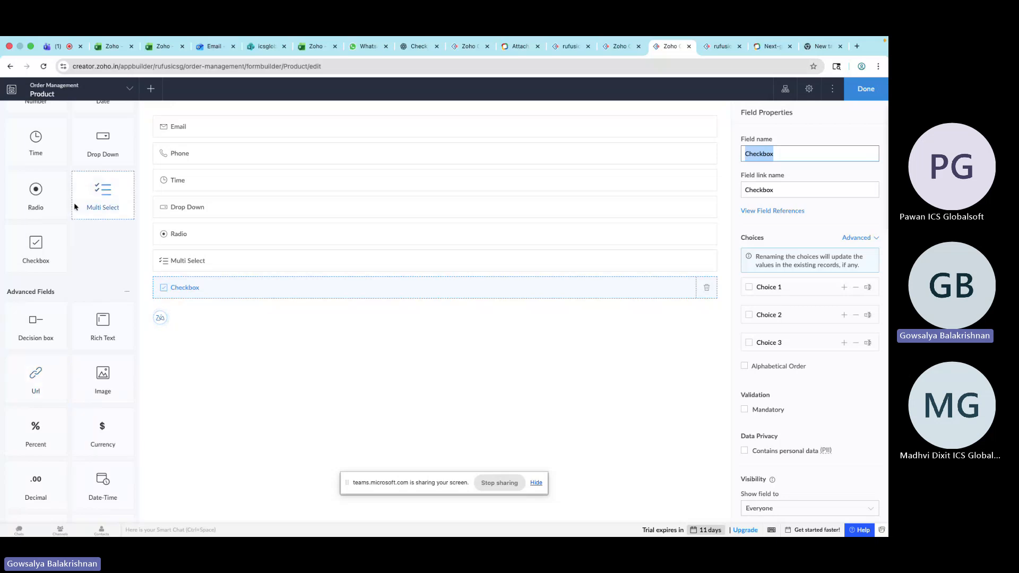
scroll(75, 203, "up", 4)
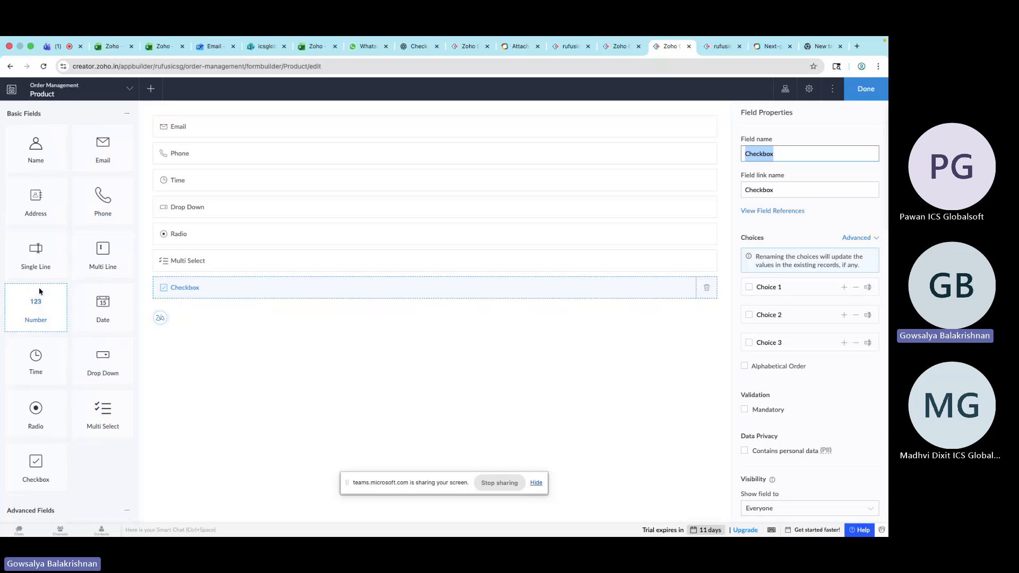
scroll(793, 476, "down", 4)
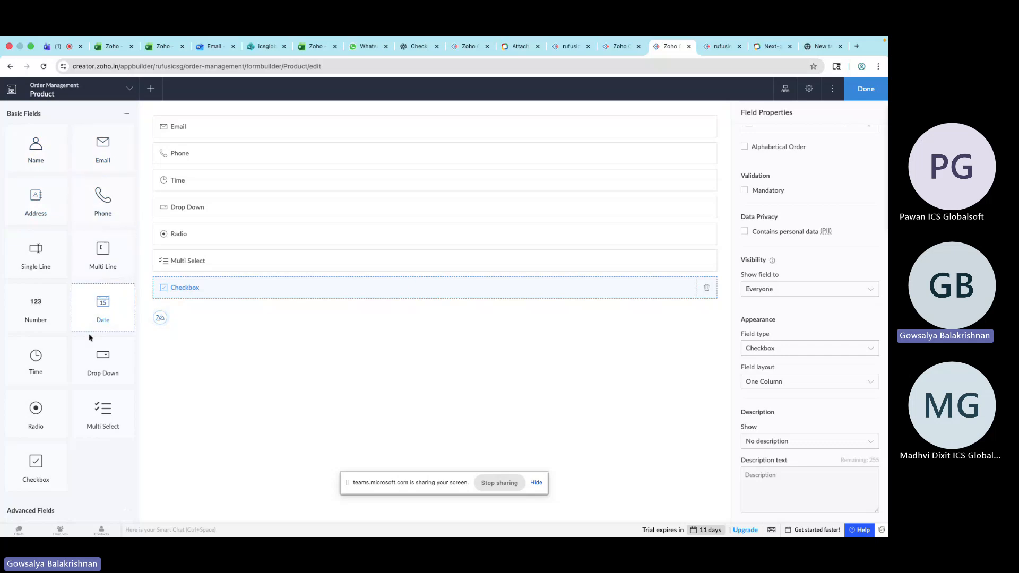
scroll(855, 292, "up", 5)
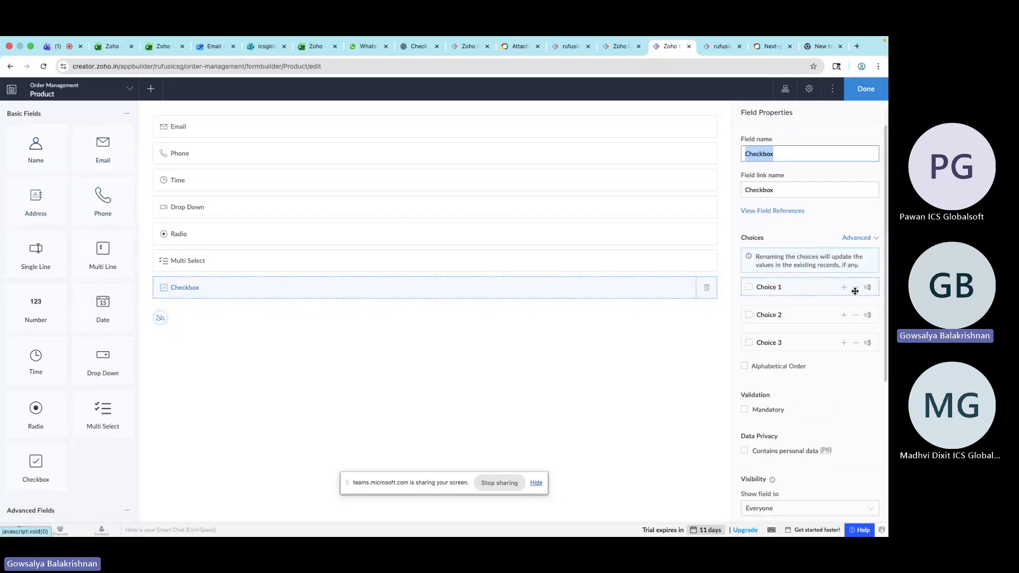
scroll(855, 294, "down", 5)
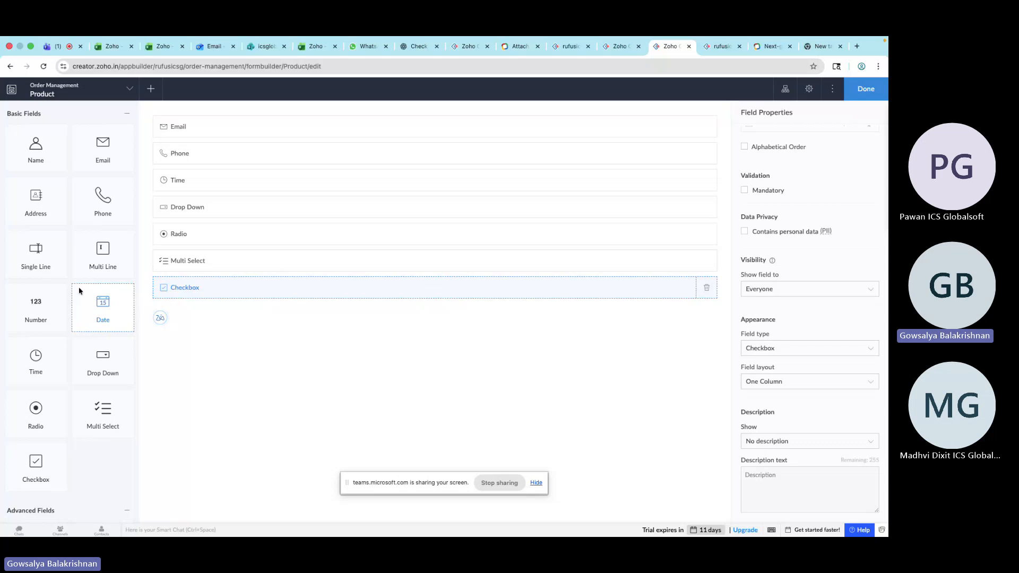
scroll(78, 286, "down", 1)
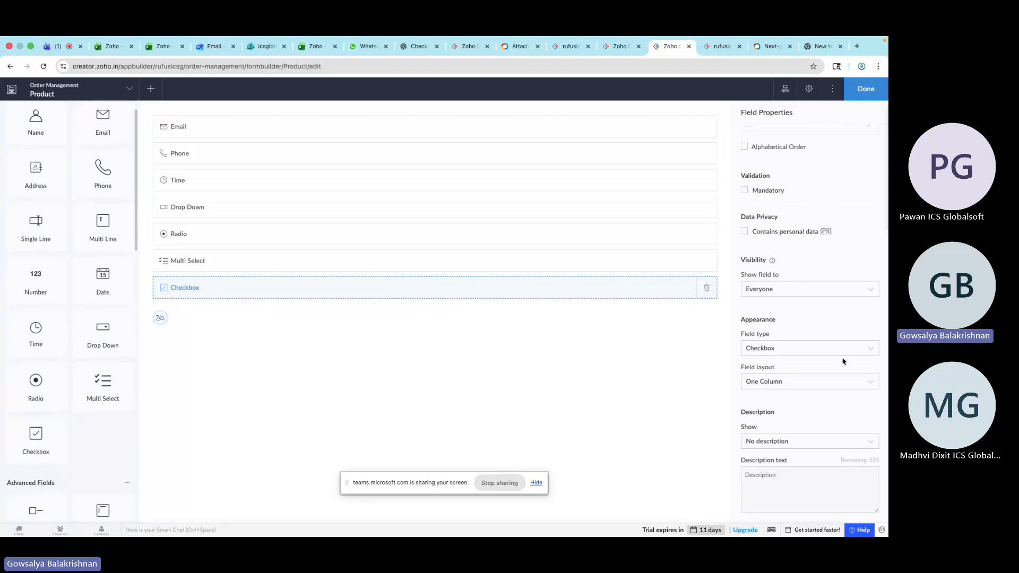
Review the Checkbox field's Field layout options, comparing them with the live form
left_click(837, 382)
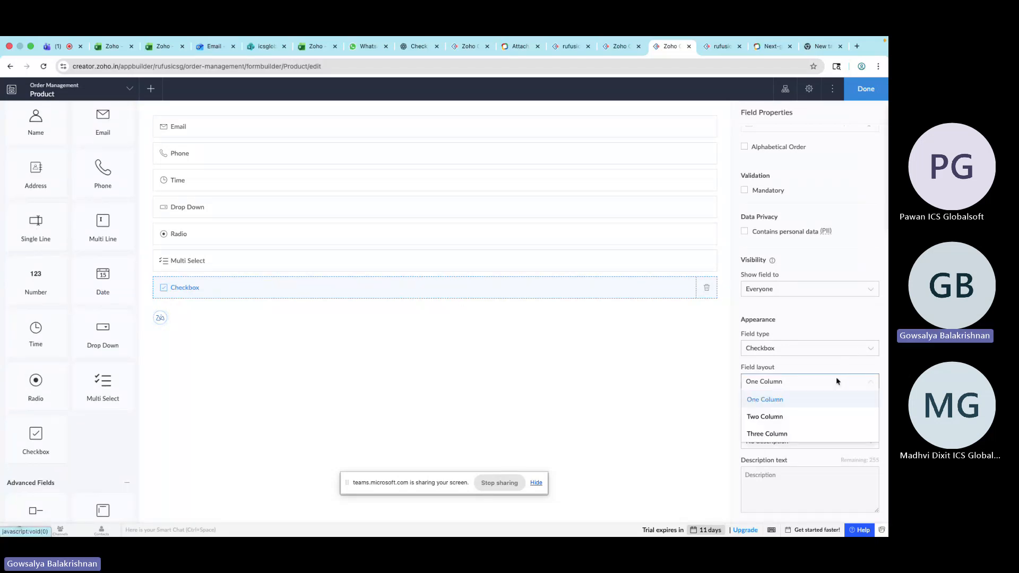
left_click(685, 321)
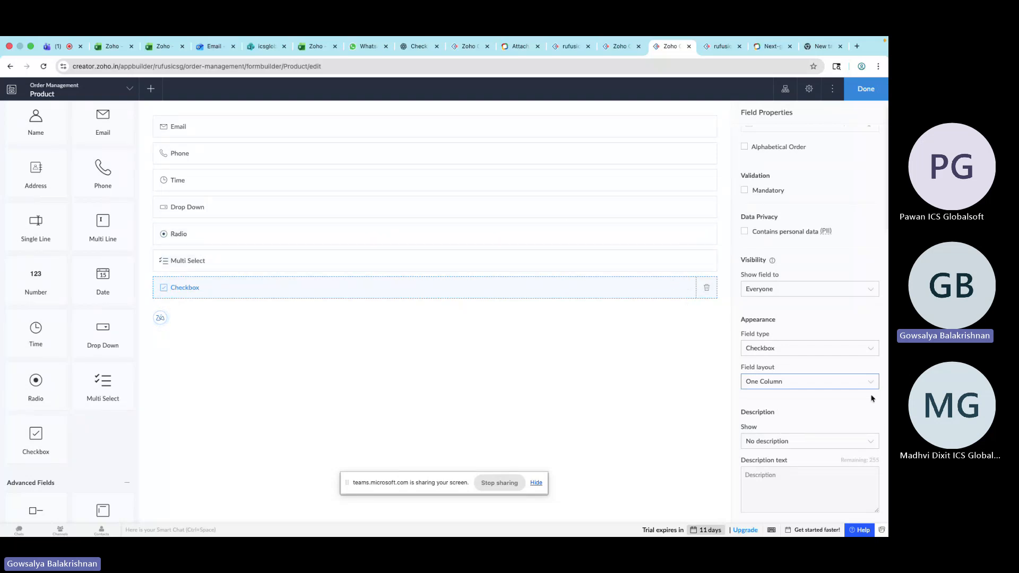
left_click(823, 384)
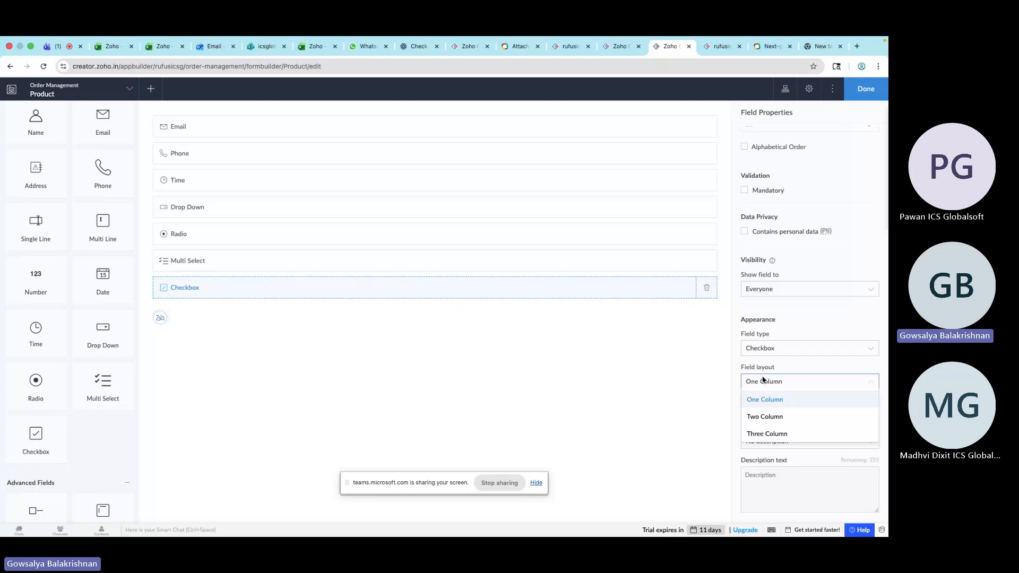
left_click(725, 53)
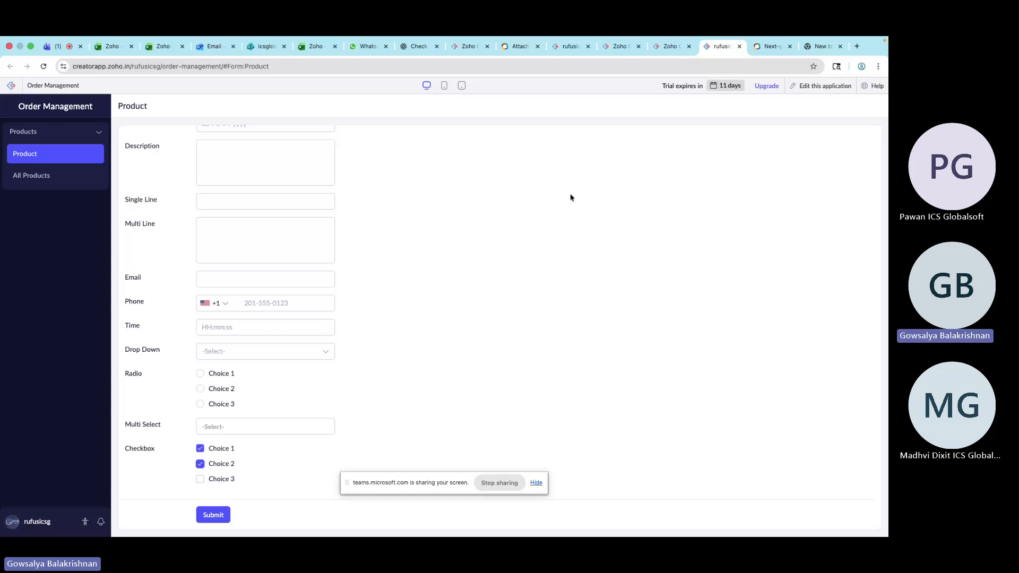
left_click(667, 49)
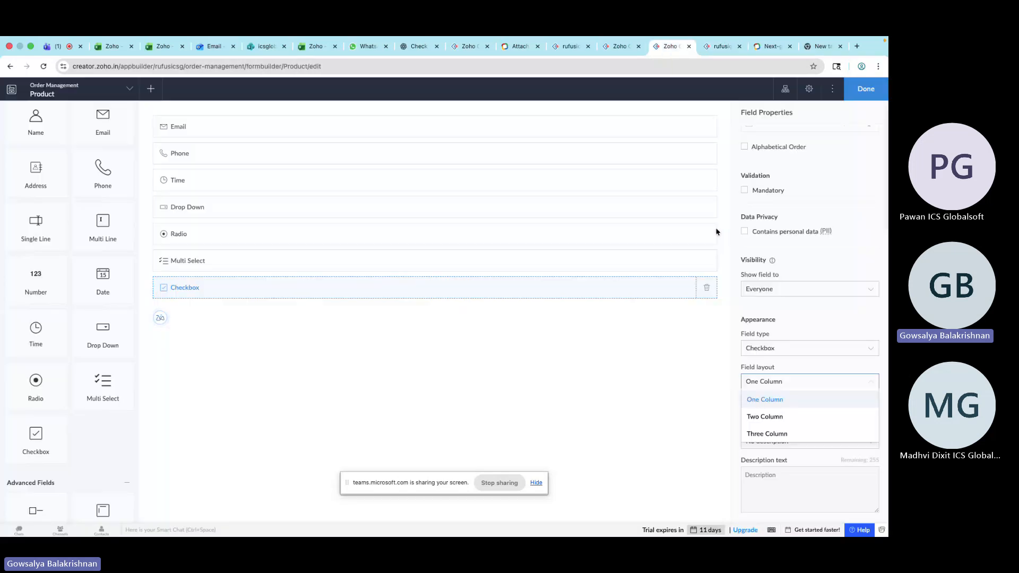
left_click(722, 46)
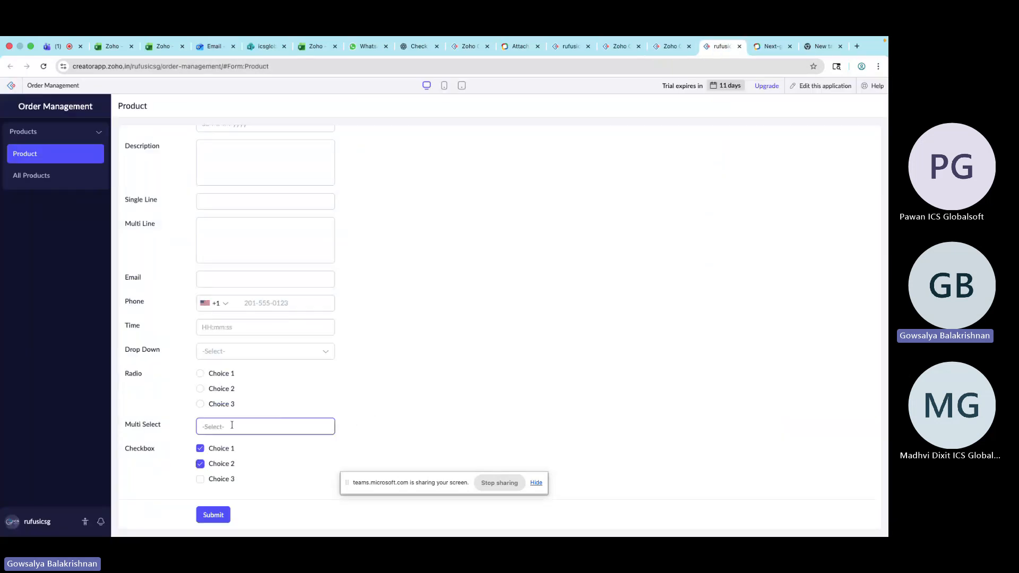
Set the Checkbox field's layout to Three Column in the form builder
left_click(668, 47)
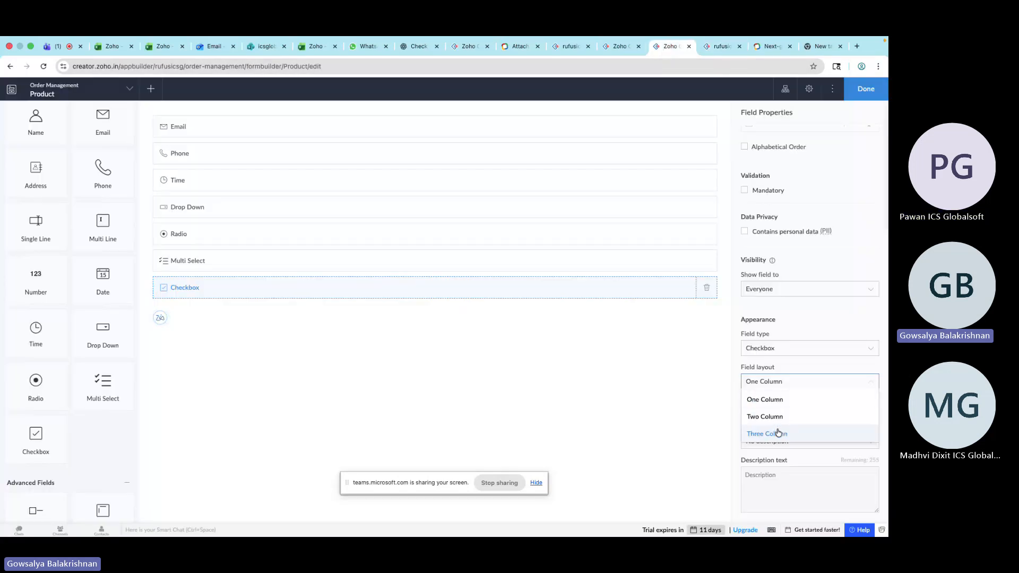
left_click(778, 433)
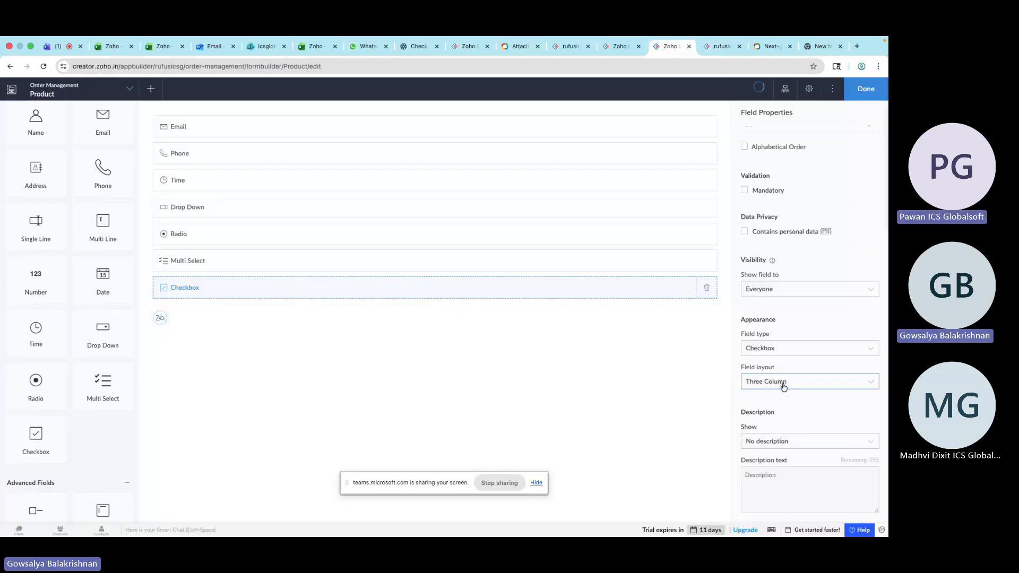
Reload the live Product form and scroll down to view the Checkbox field's new layout
left_click(719, 48)
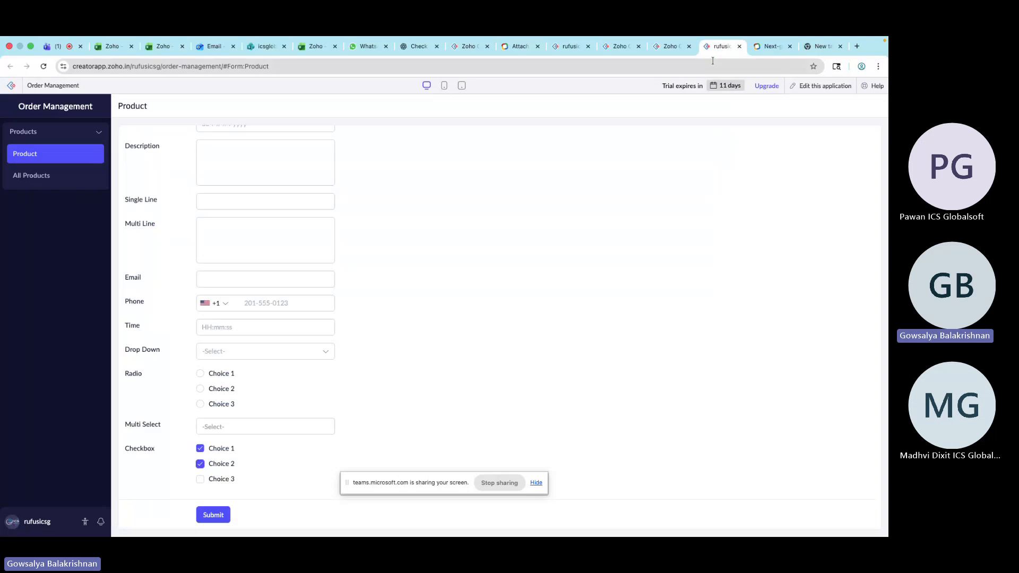
left_click(714, 68)
key("Return")
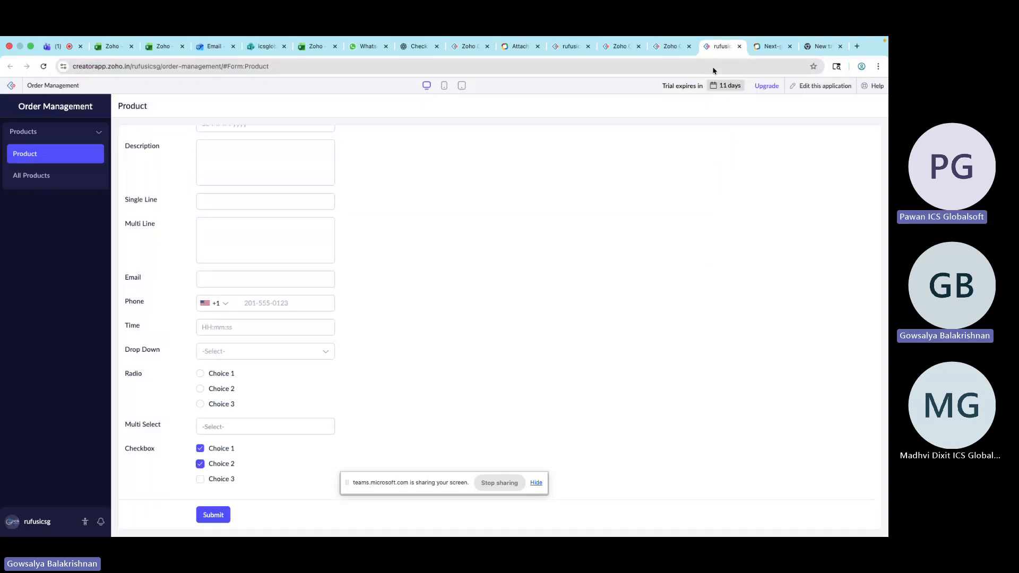
left_click(44, 67)
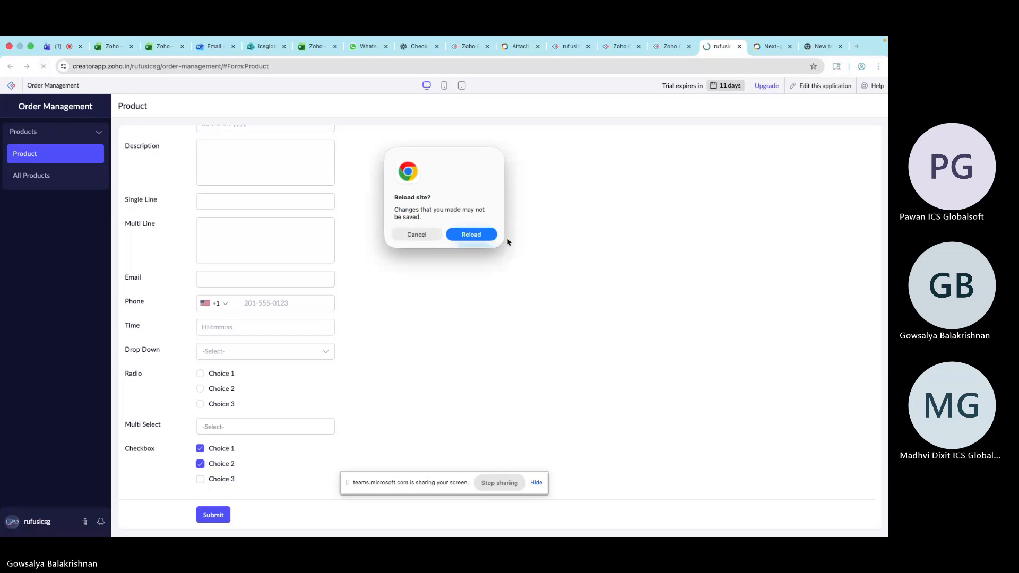
left_click(485, 238)
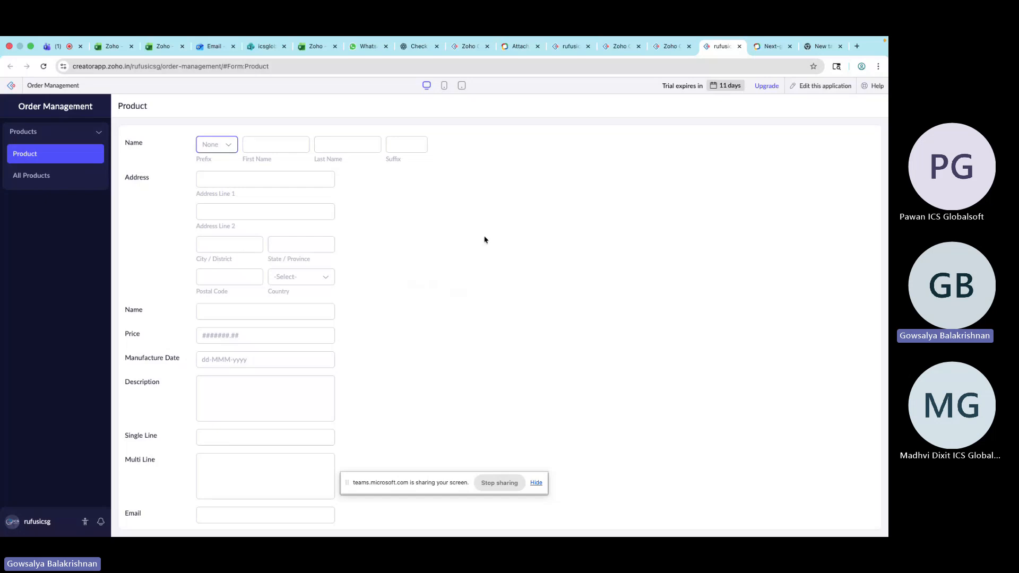
scroll(484, 240, "down", 5)
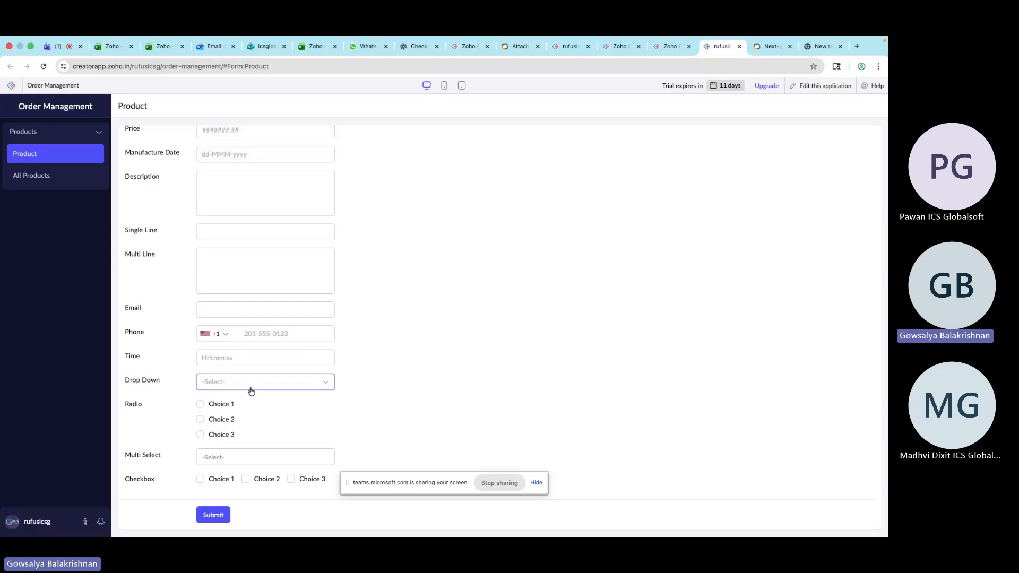
Select the Radio field in the form builder and set its field layout to Three Column
left_click(668, 49)
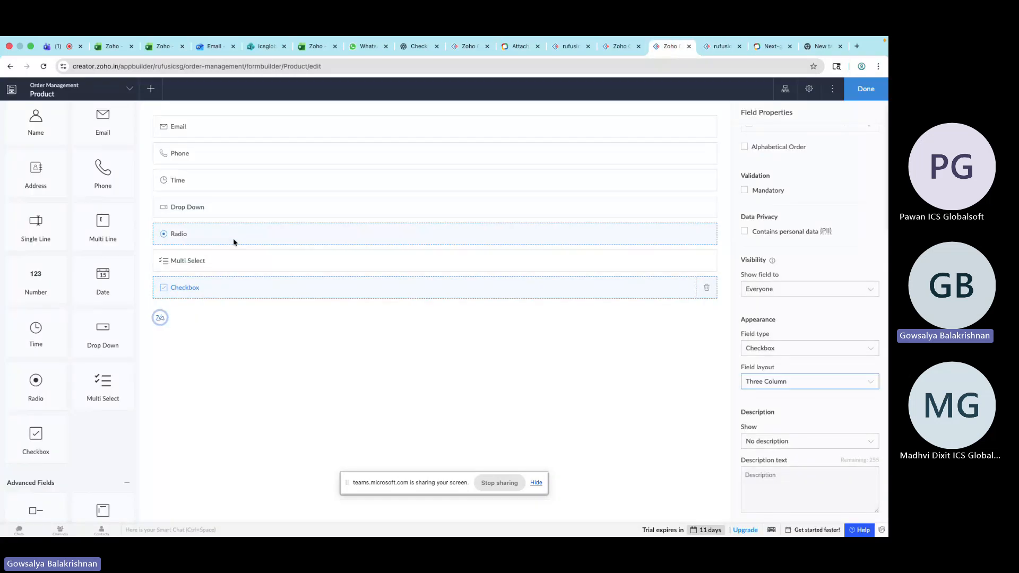
left_click(234, 238)
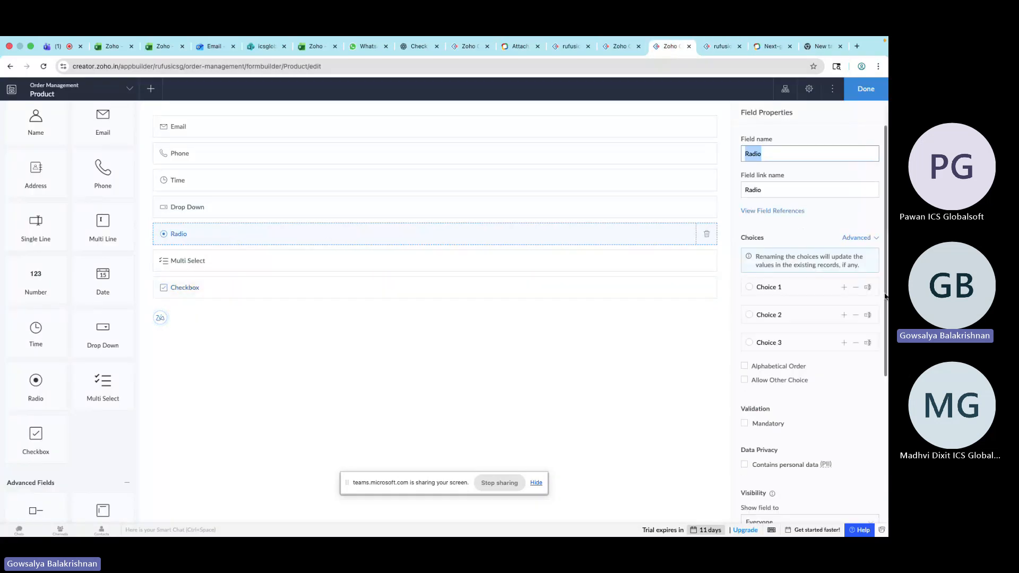
scroll(814, 469, "down", 5)
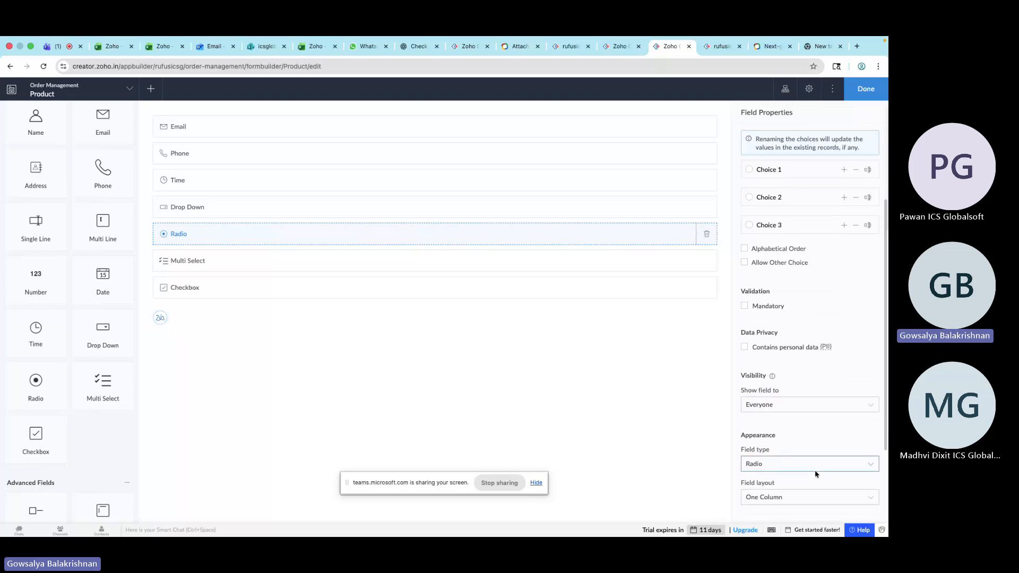
left_click(808, 461)
left_click(798, 507)
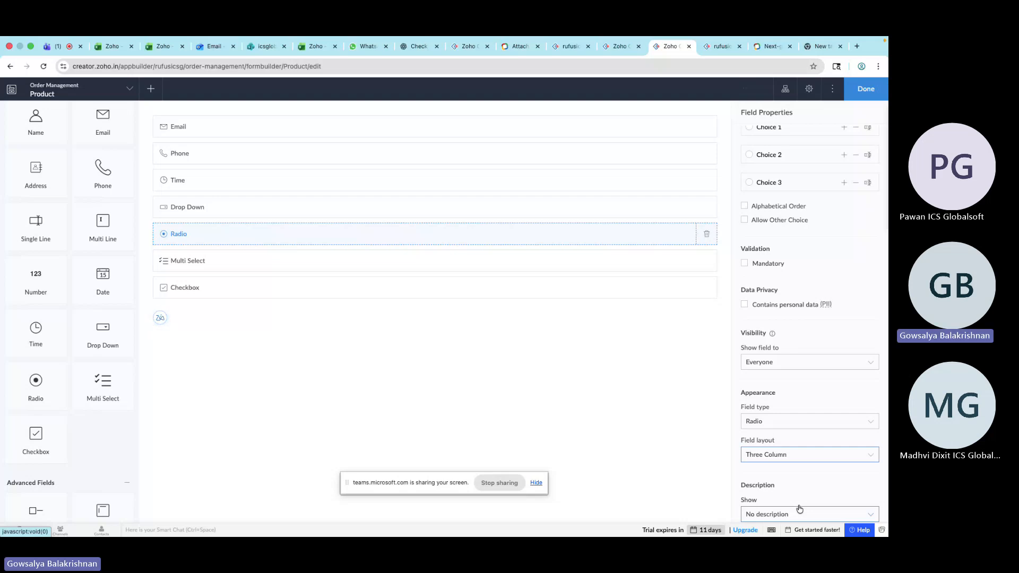
Reload the live Product form and scroll down to view the Radio field's new layout
left_click(728, 50)
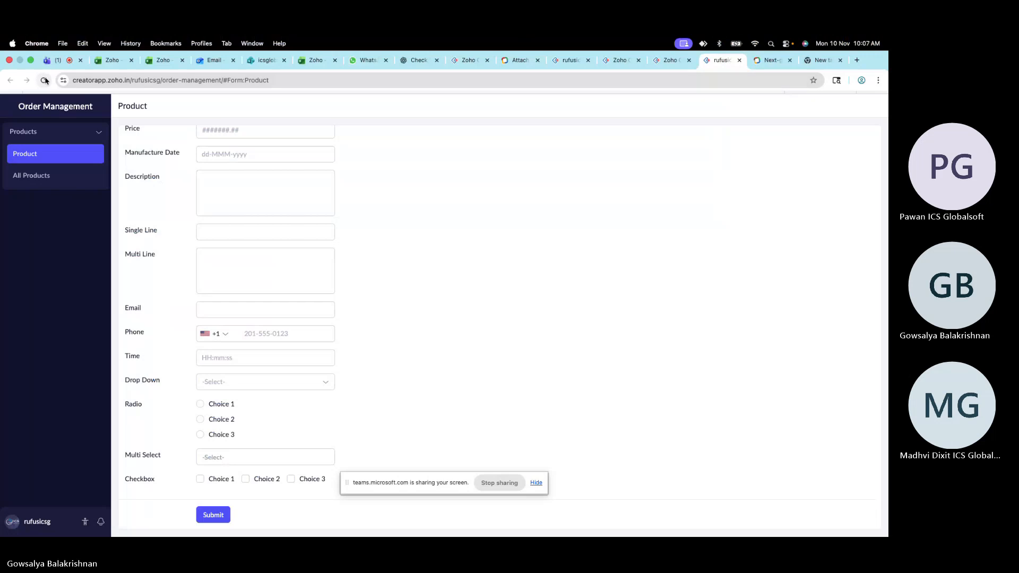
left_click(43, 80)
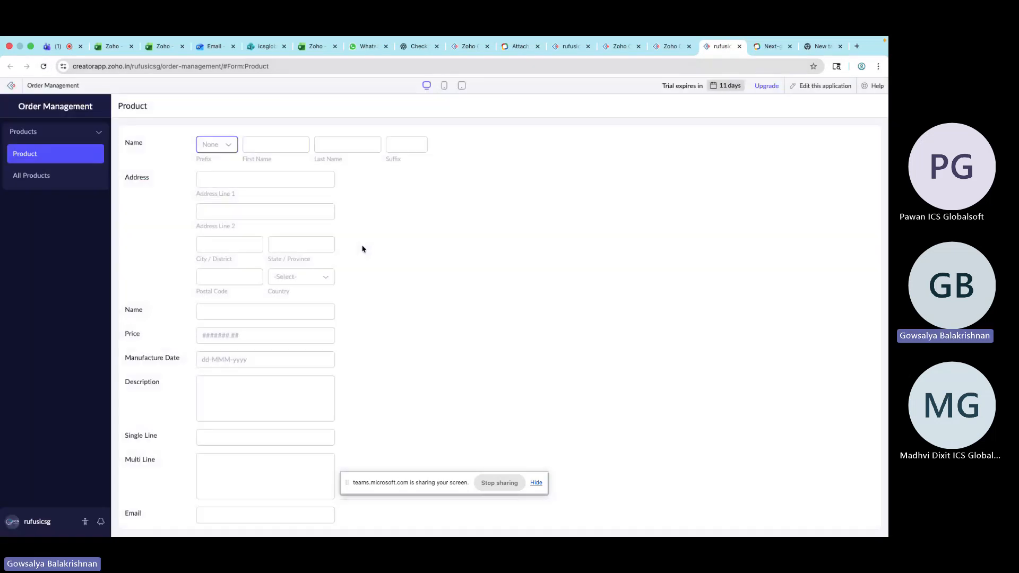
scroll(360, 257, "down", 5)
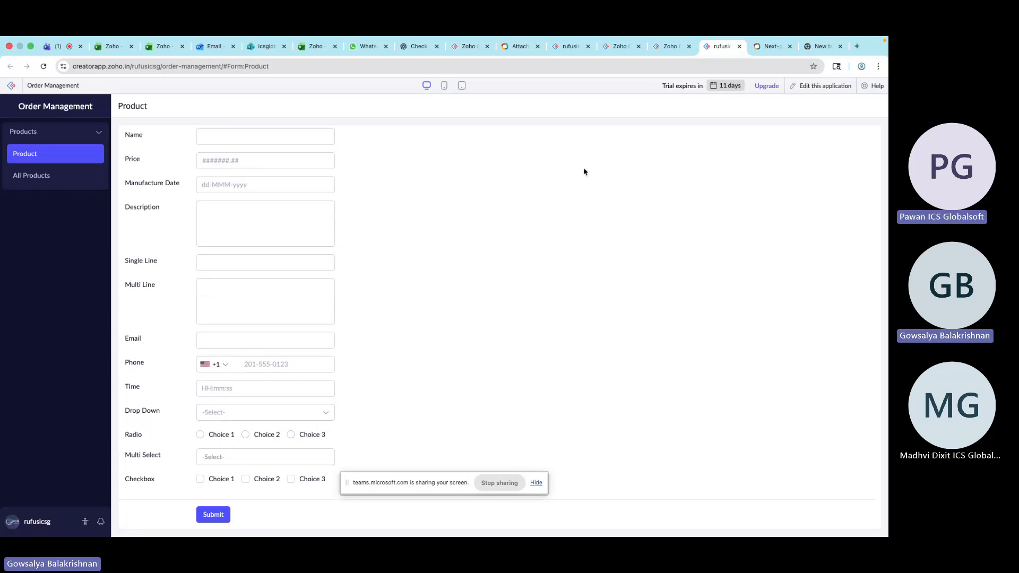
Inspect the properties of the form's upper fields one by one in the form builder
left_click(666, 46)
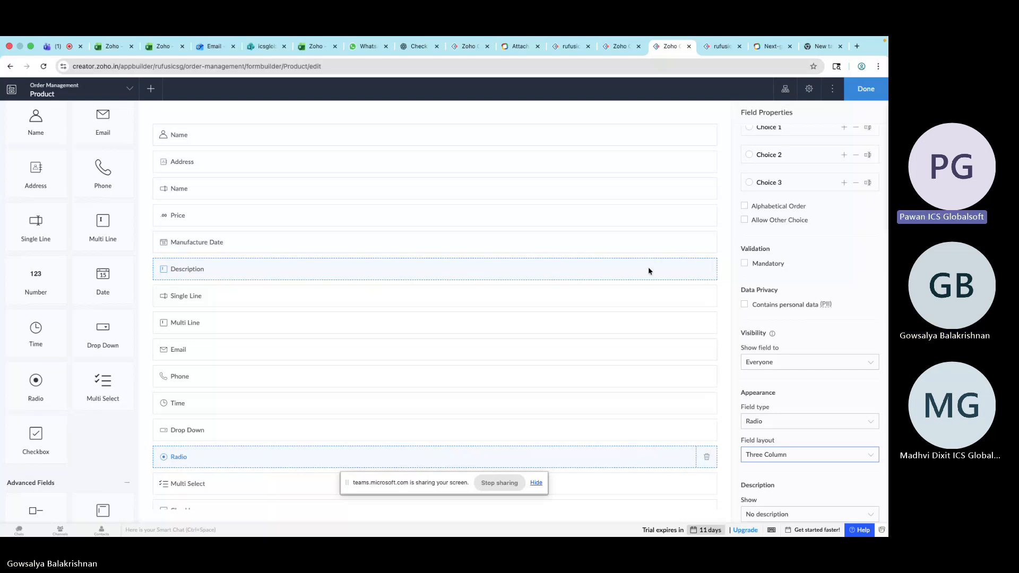
scroll(822, 332, "up", 3)
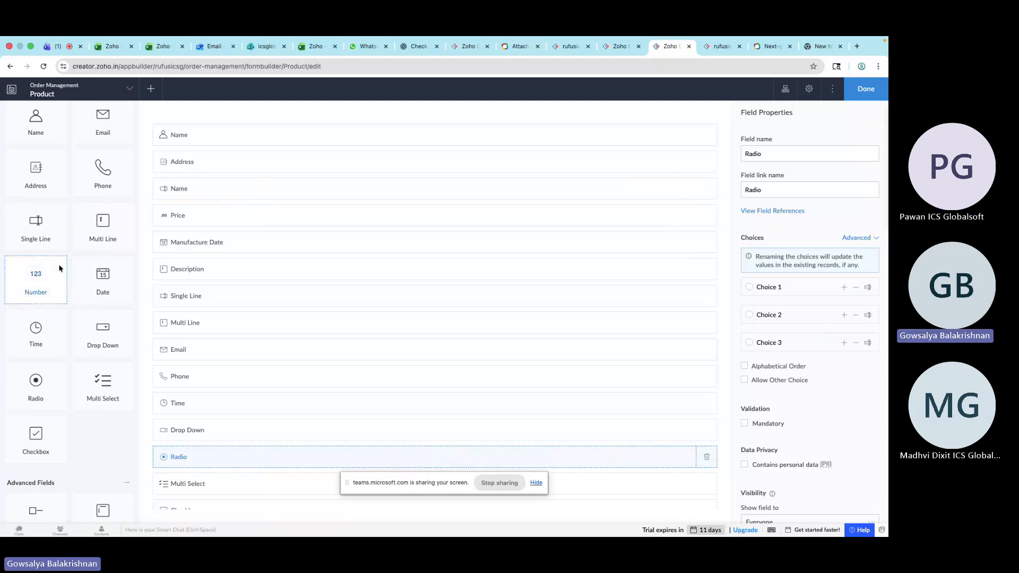
scroll(61, 268, "up", 2)
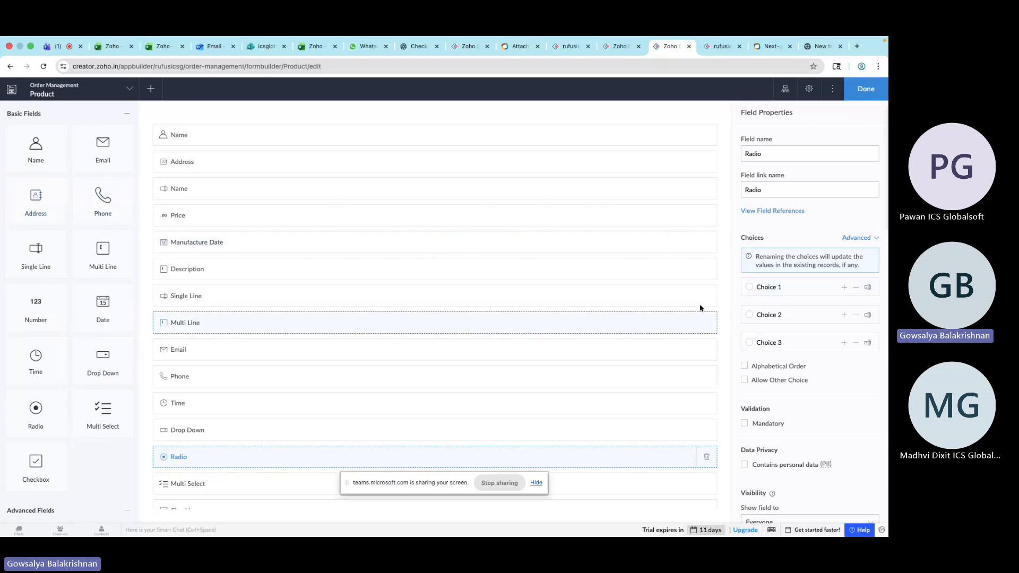
left_click(617, 262)
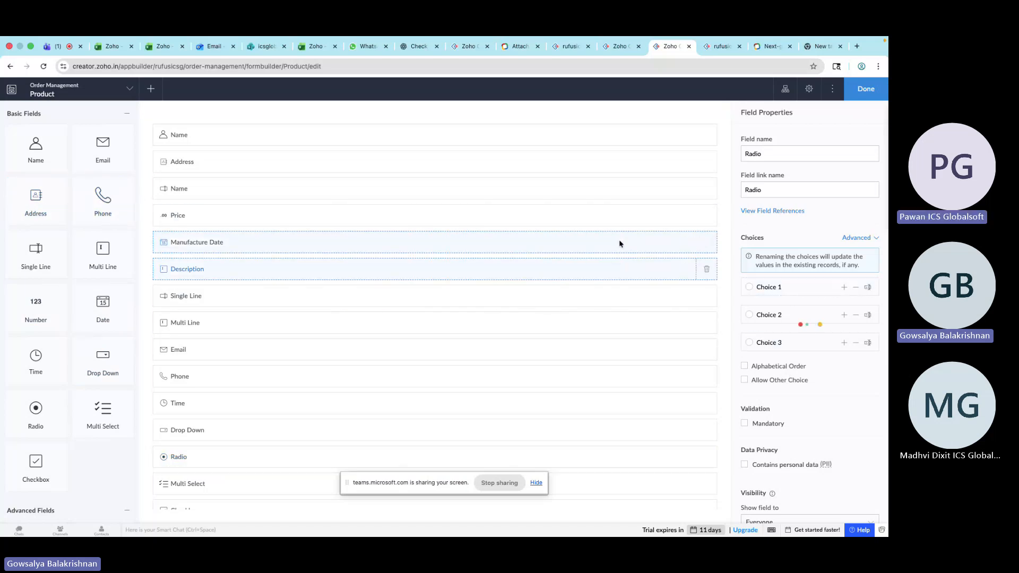
left_click(619, 242)
left_click(614, 218)
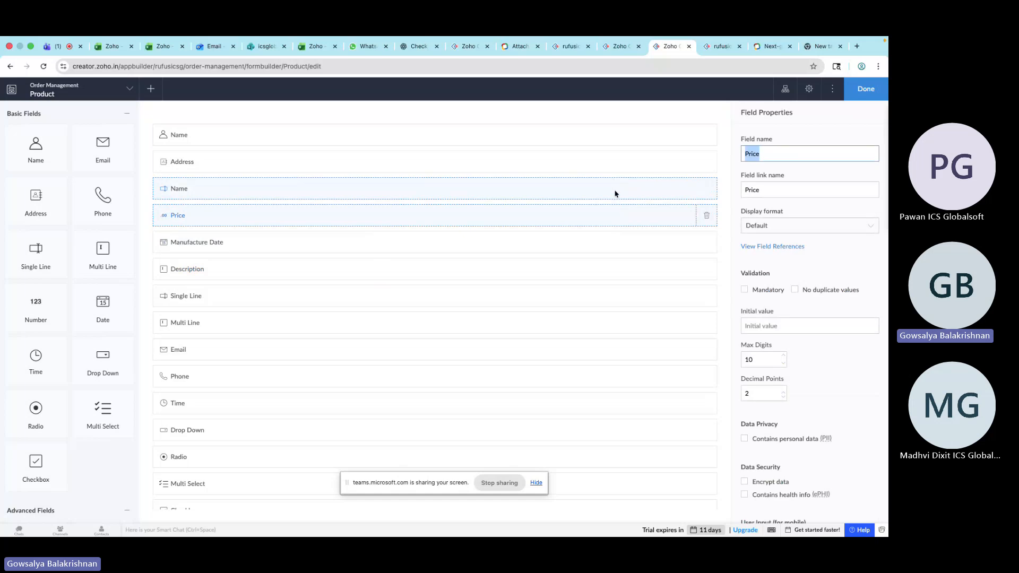
left_click(616, 190)
left_click(620, 166)
left_click(622, 141)
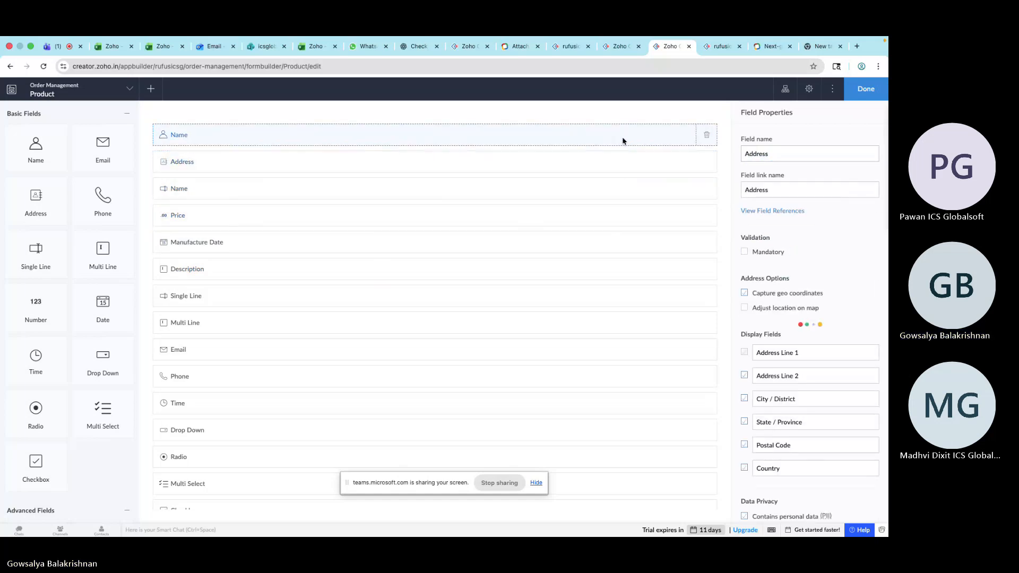
Switch to Microsoft Teams and stop sharing the screen
left_click(58, 46)
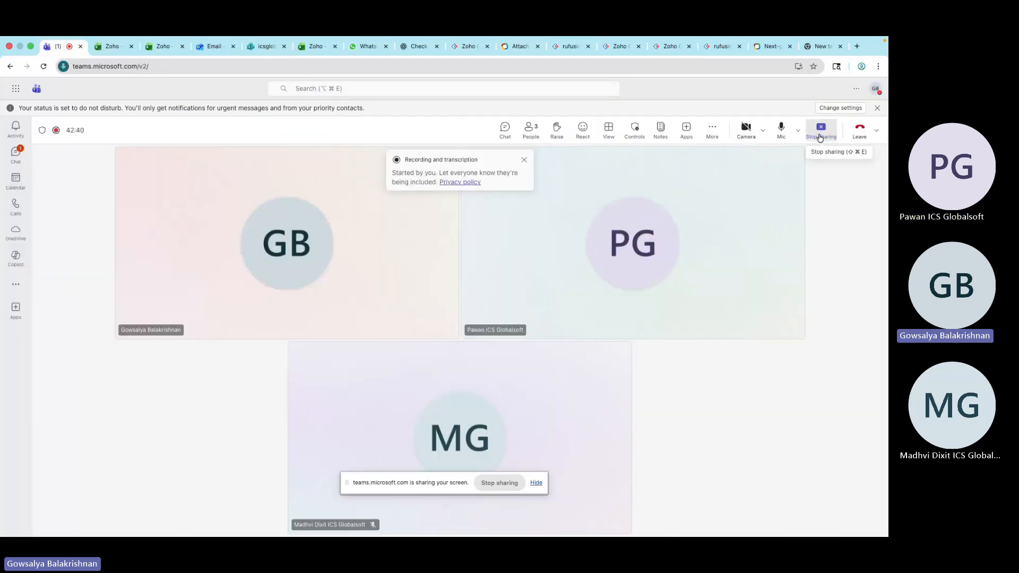
left_click(820, 138)
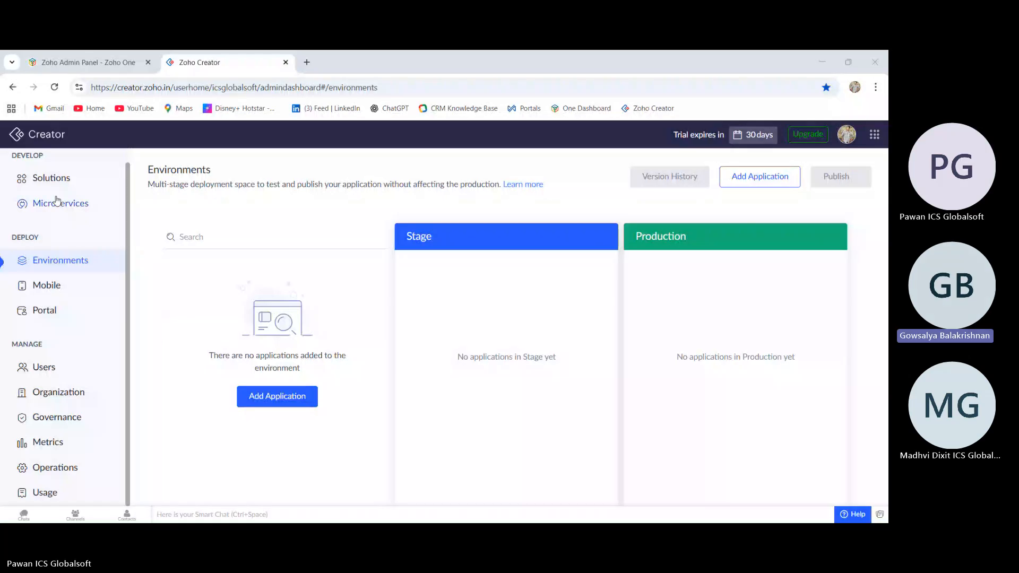
Create a new solution application from scratch named ABC
left_click(61, 181)
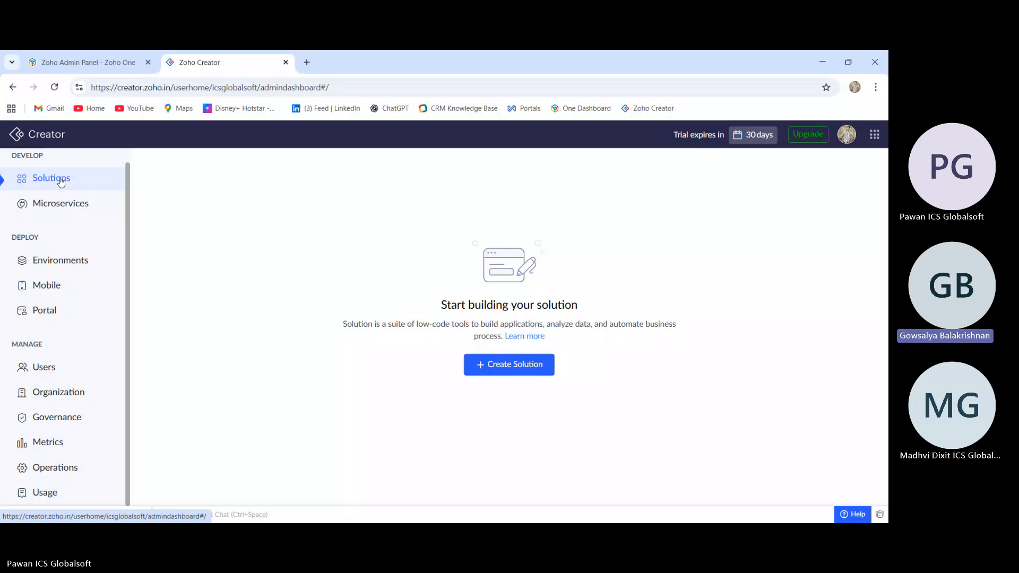
left_click(513, 363)
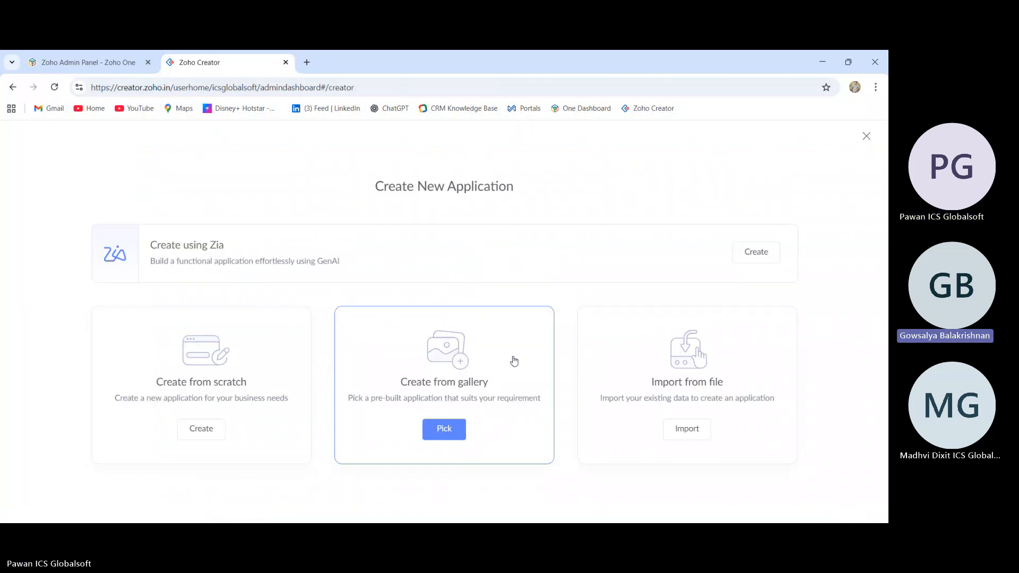
left_click(202, 428)
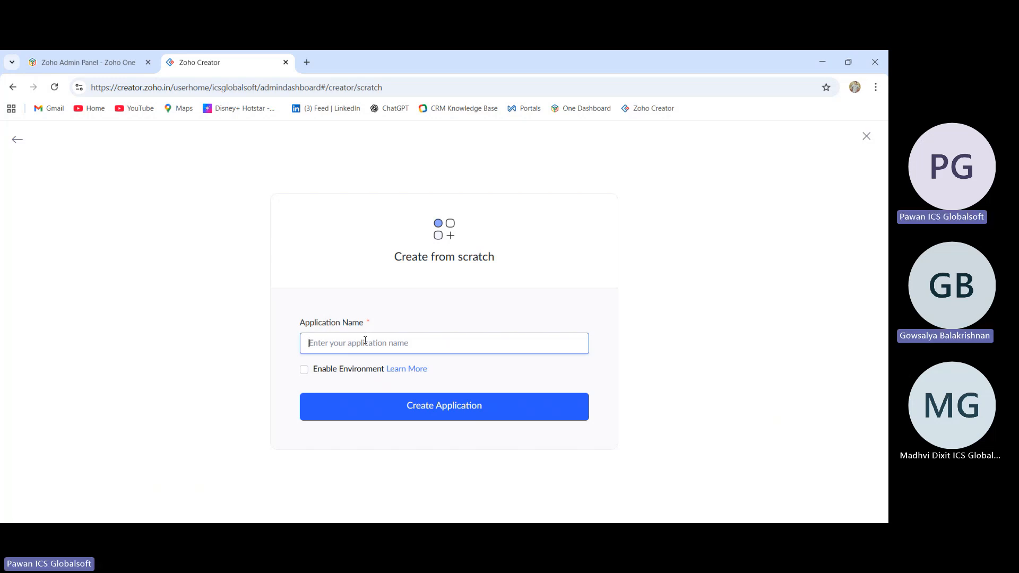
type("ab")
key("BackSpace")
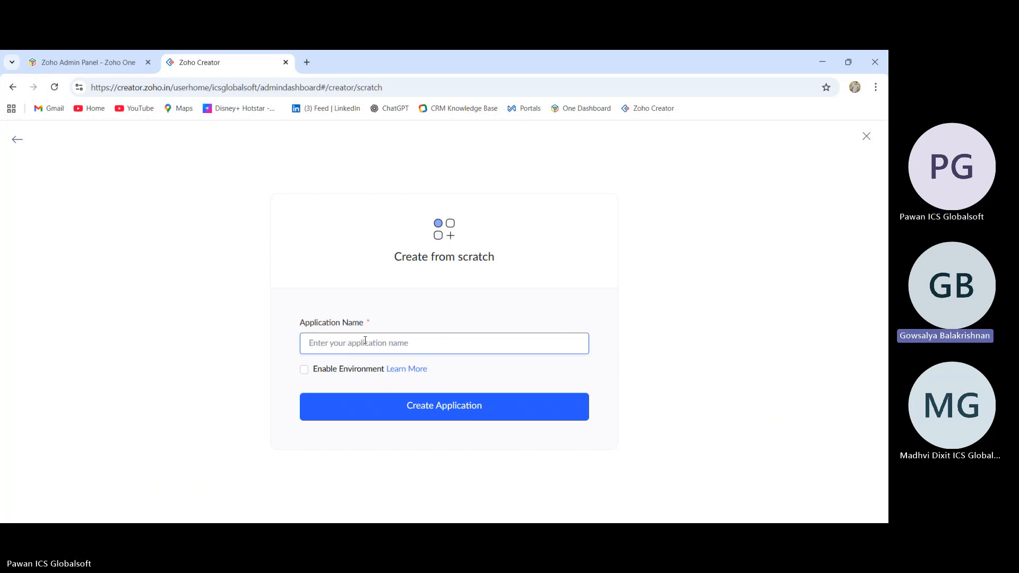
type("ABC")
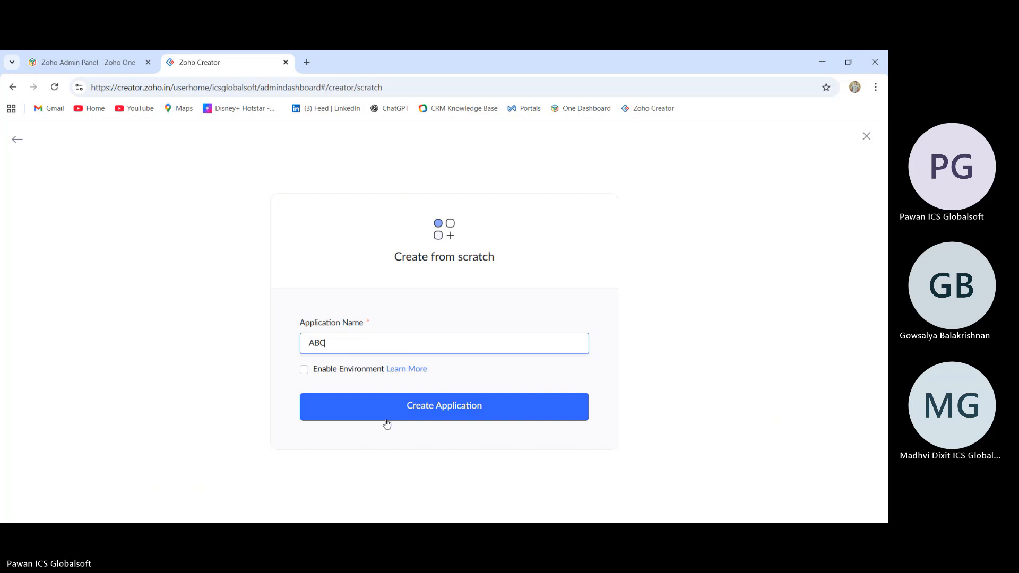
left_click(387, 423)
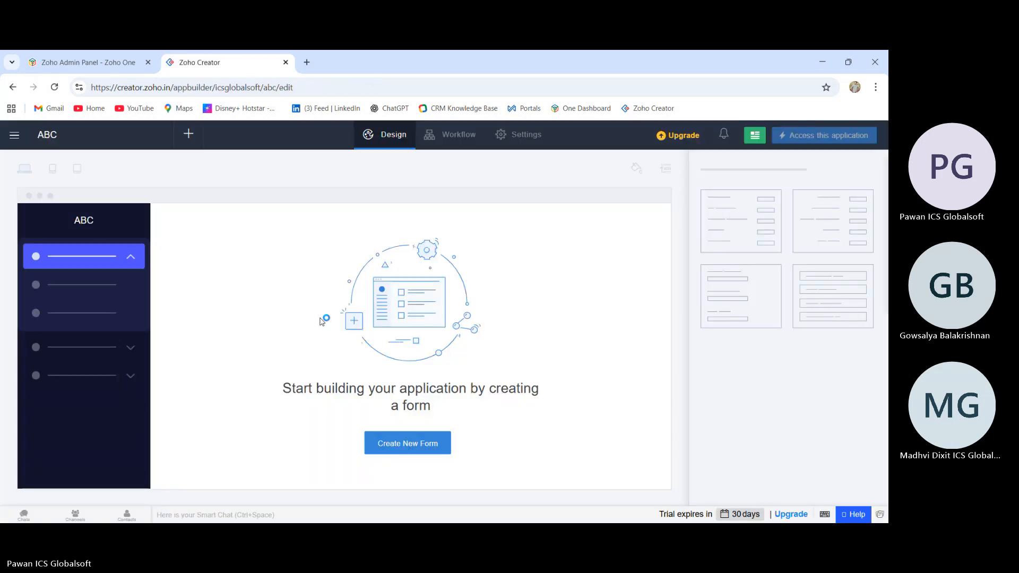
Create a new form from scratch in the ABC application named ORDER
left_click(399, 454)
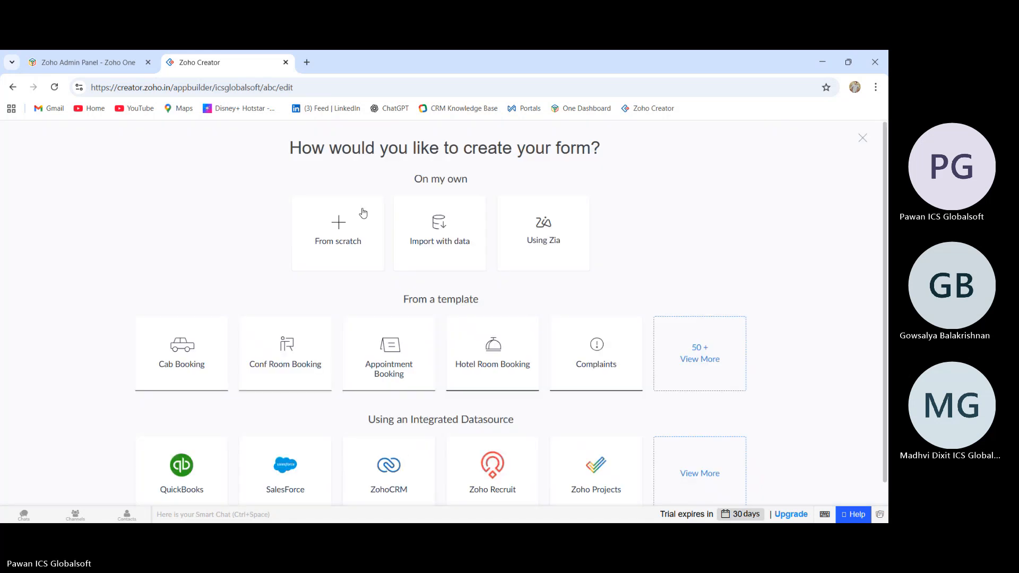
left_click(346, 229)
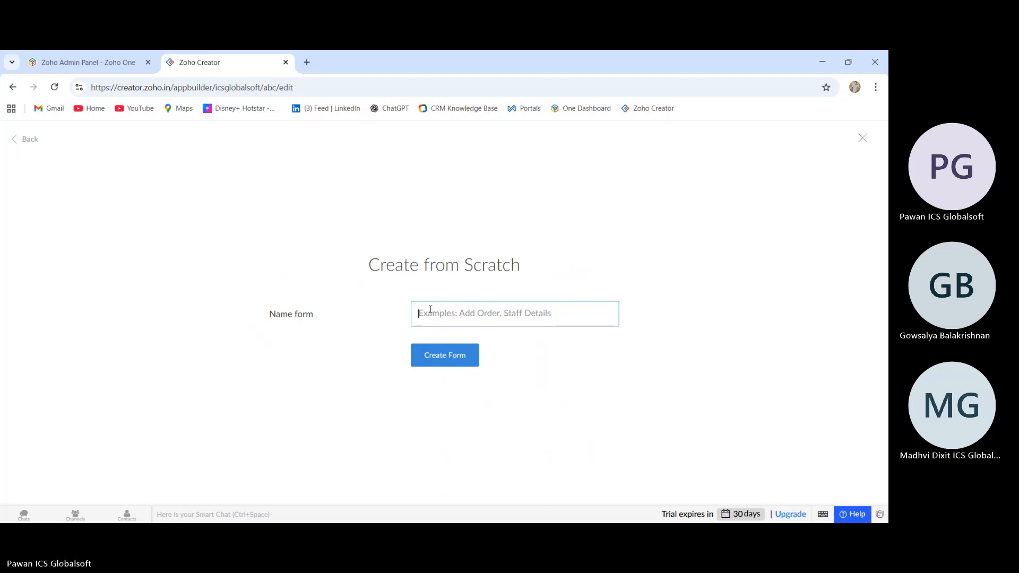
type("O")
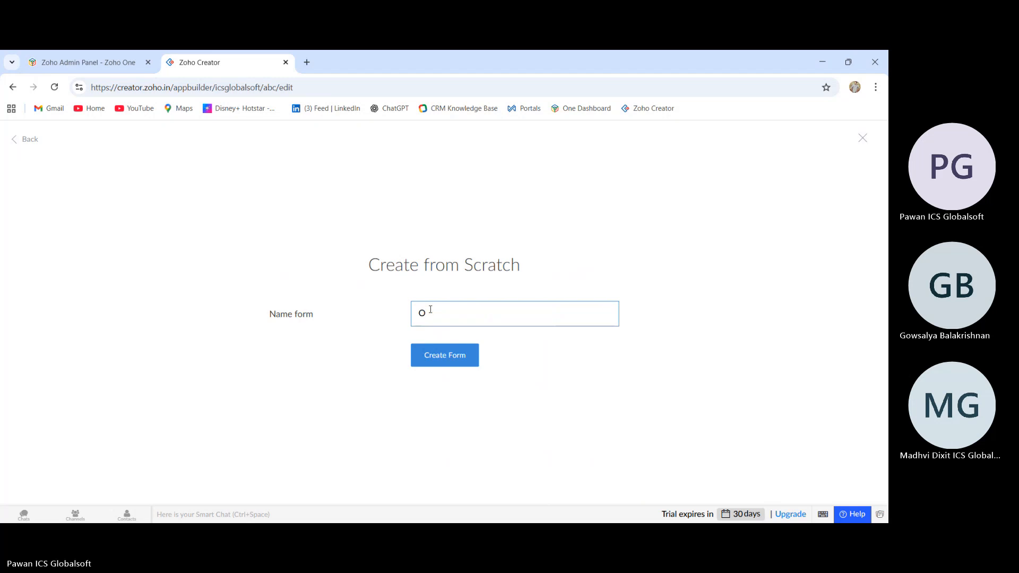
type("RDER")
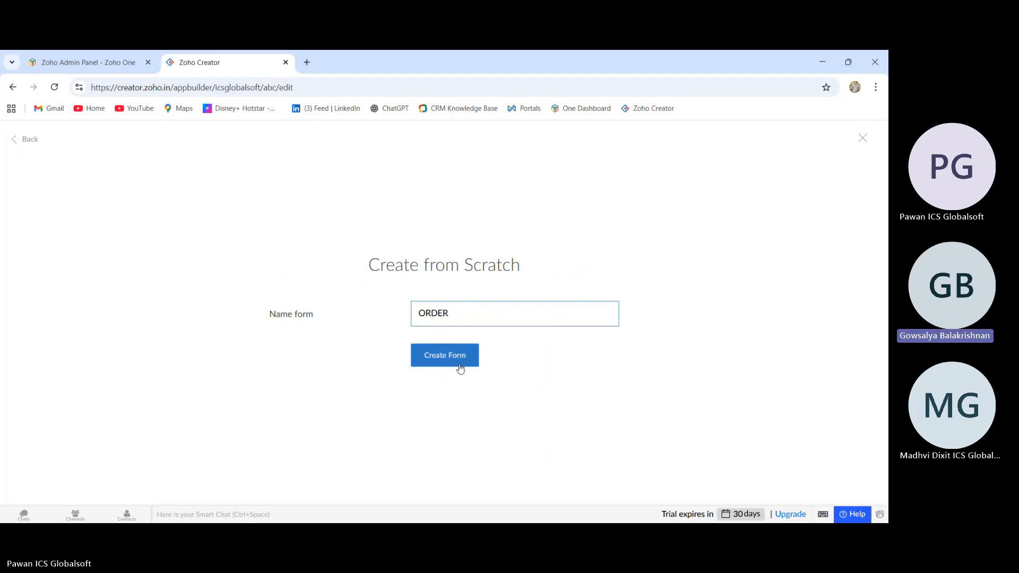
left_click(460, 365)
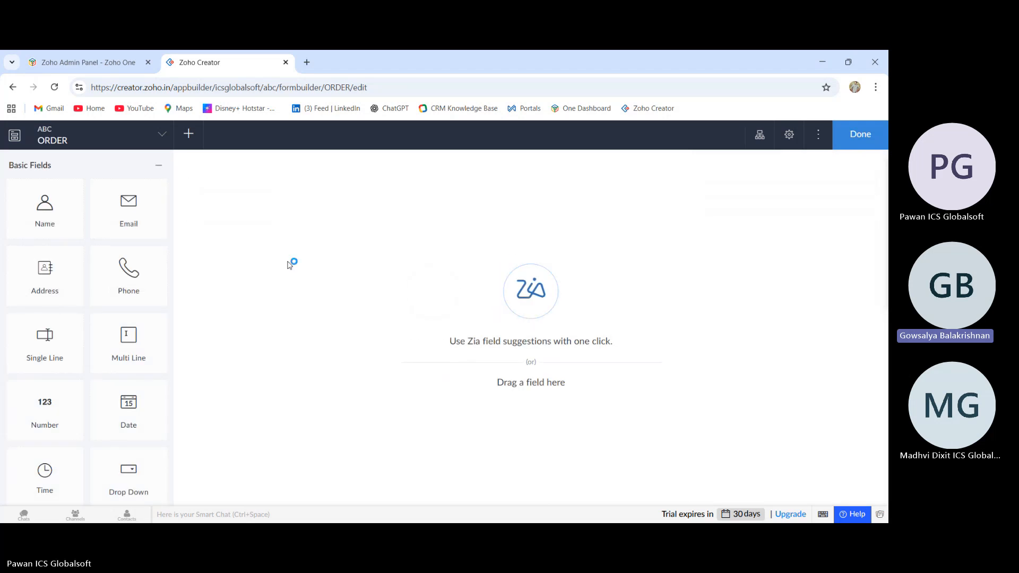
Add a Name field to the ORDER form and review its properties
left_click_drag(23, 201, 254, 181)
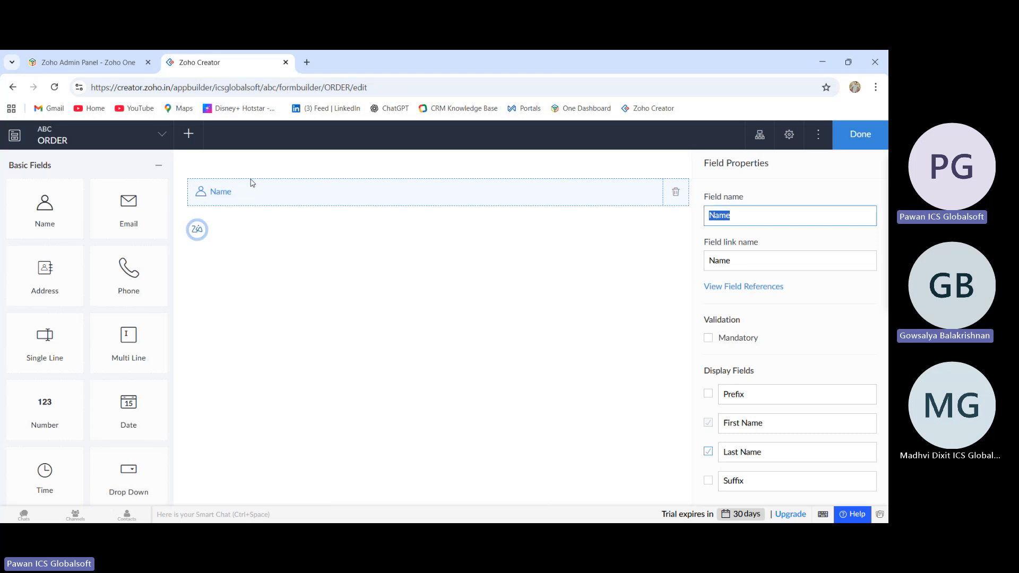
scroll(754, 249, "down", 8)
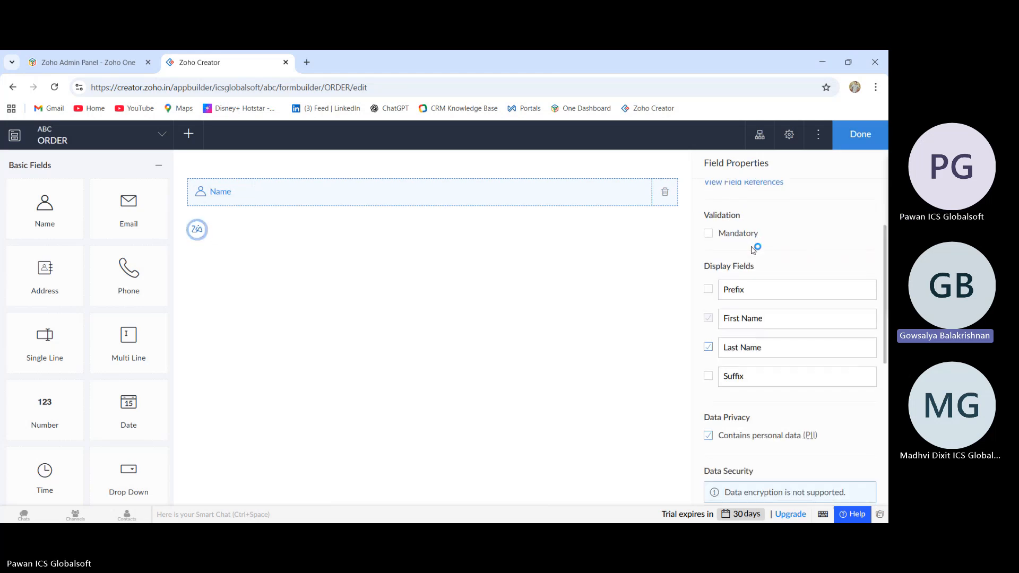
Preview the ORDER form in the live ABC application, switching once back to edit mode and returning to it
scroll(752, 250, "down", 1)
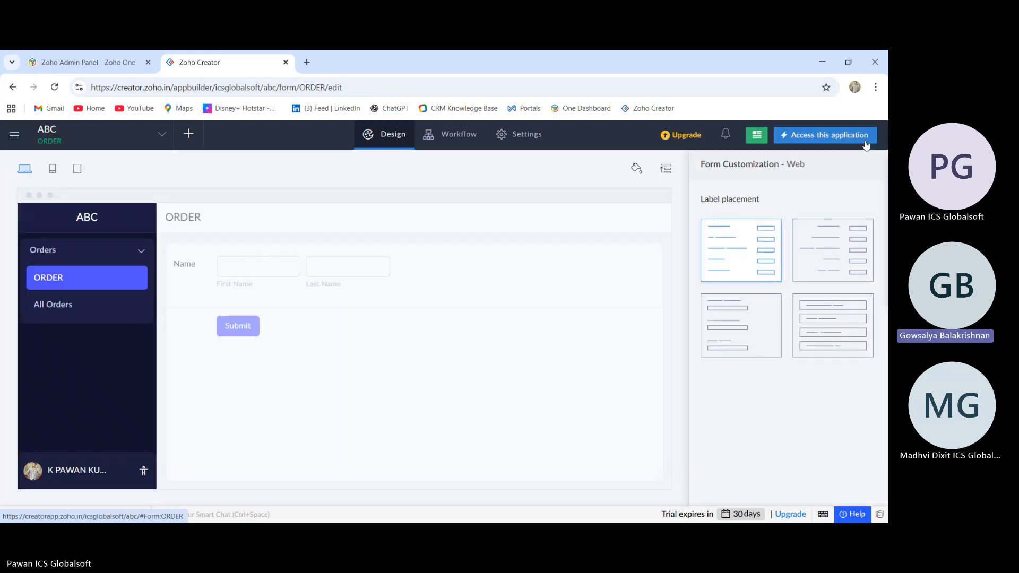
left_click(807, 133)
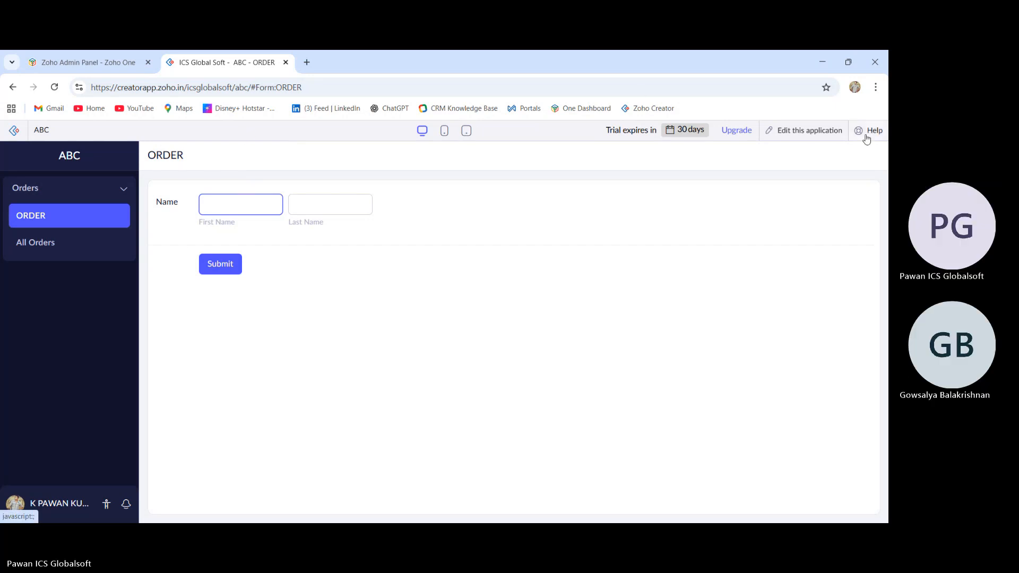
left_click(838, 131)
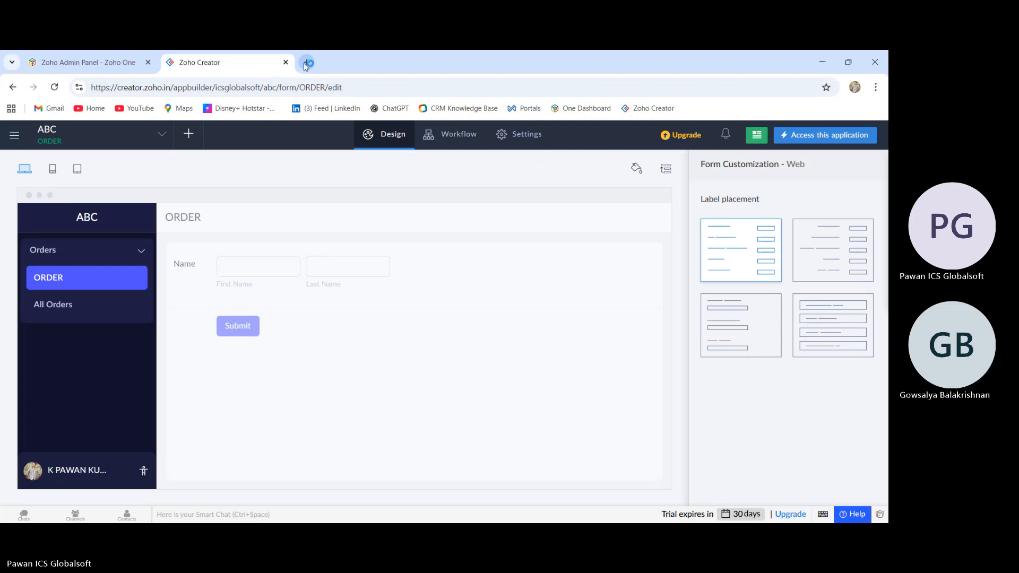
left_click(807, 139)
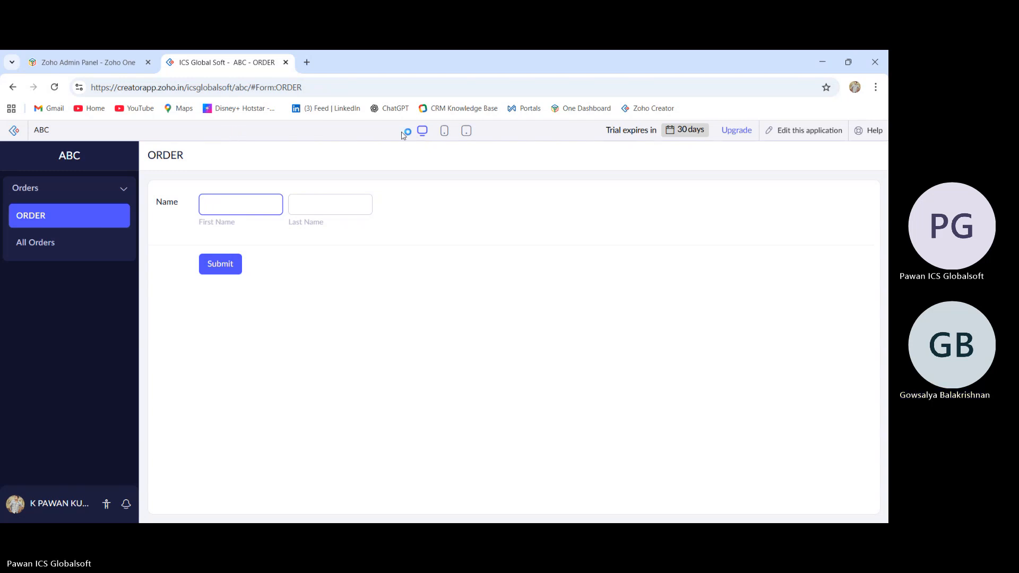
Open the application editor in a new browser tab and briefly open and close the ORDER form builder there
right_click(795, 139)
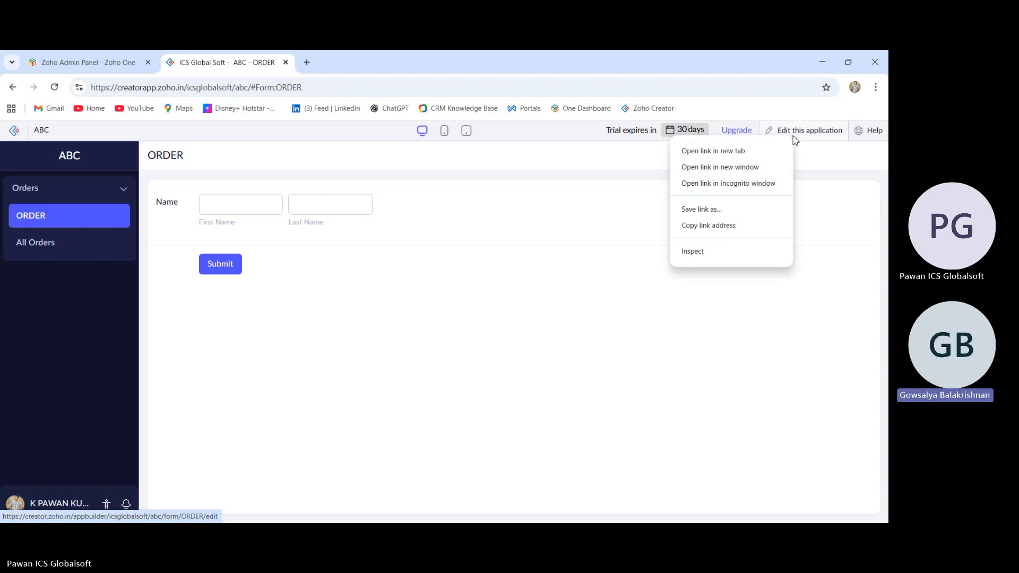
left_click(765, 153)
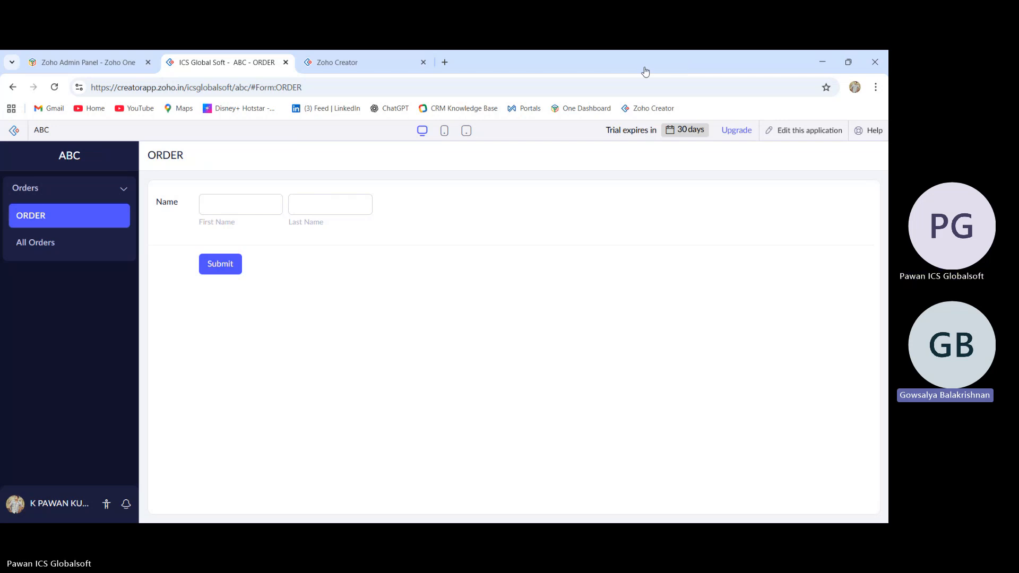
left_click(337, 63)
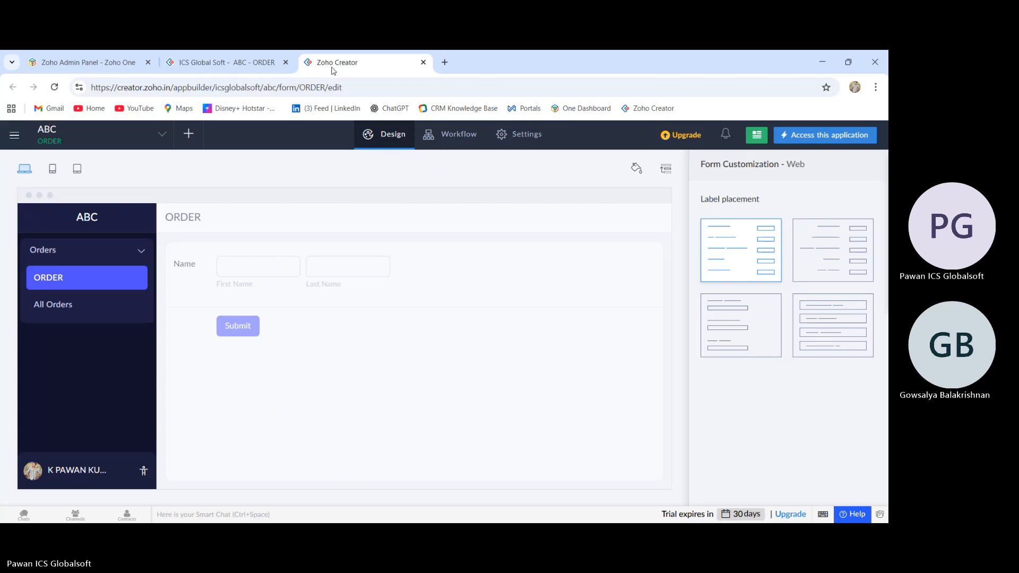
left_click(55, 88)
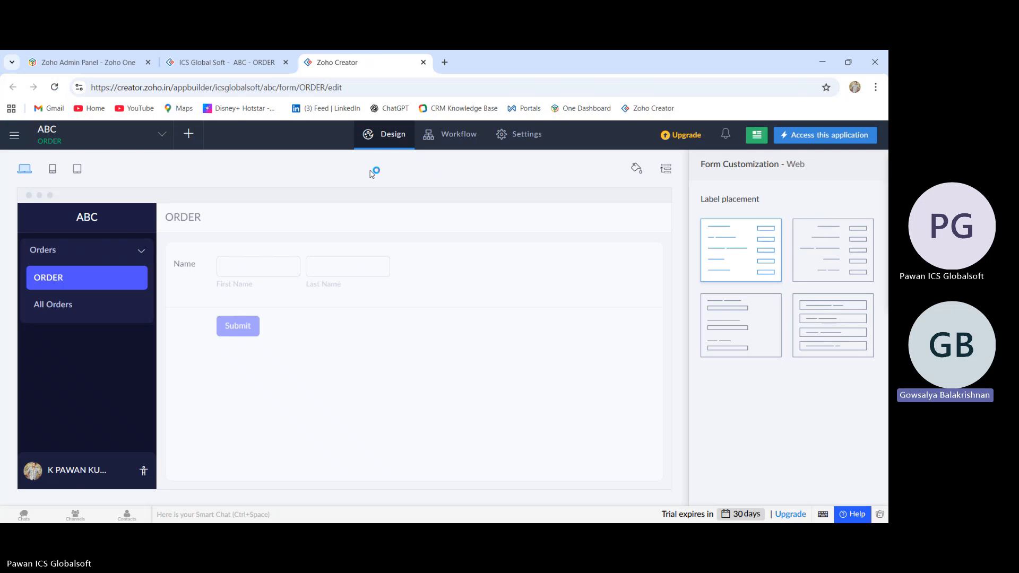
mouse_move(323, 292)
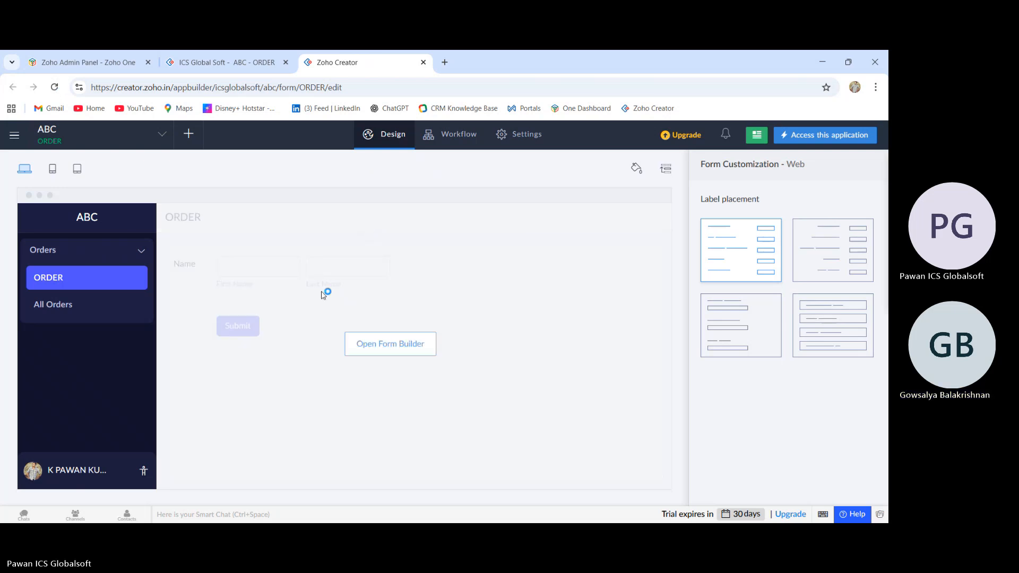
left_click(358, 345)
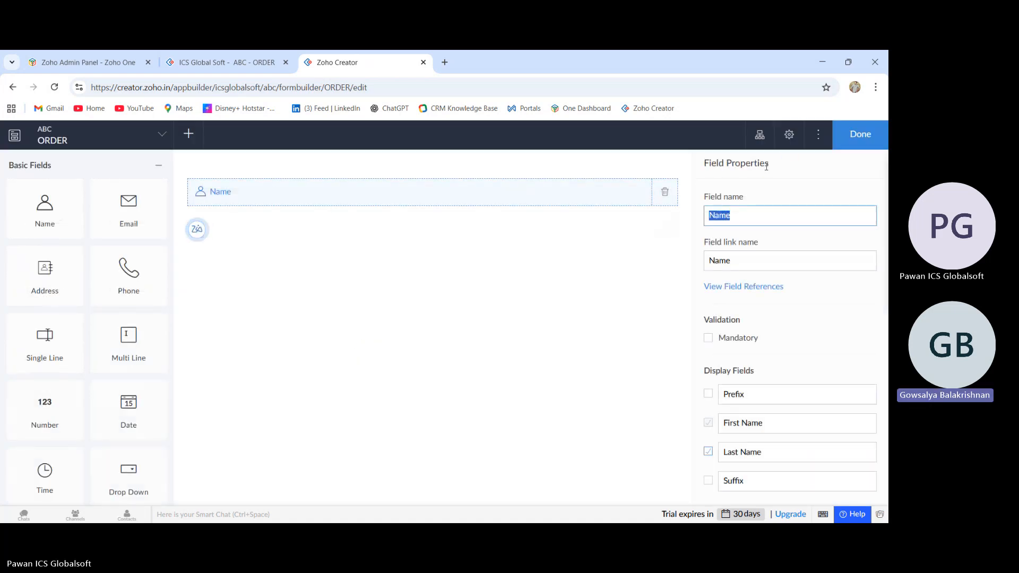
left_click(847, 148)
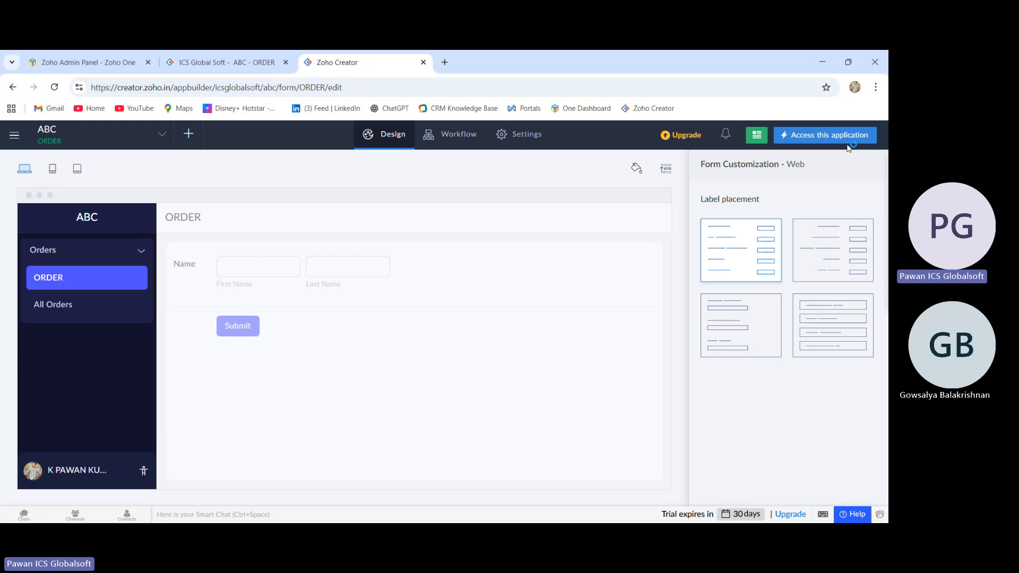
left_click(228, 64)
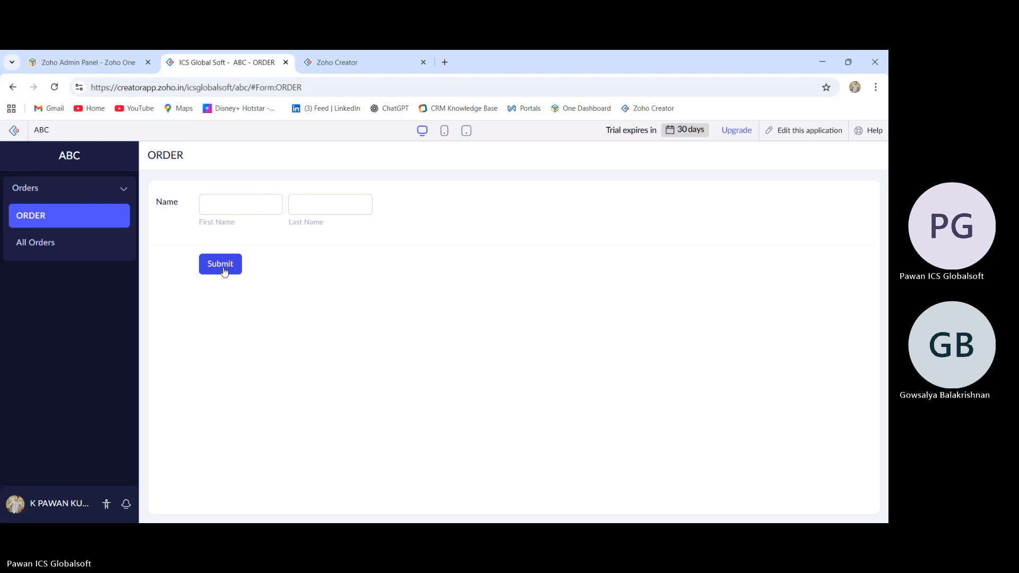
left_click(382, 62)
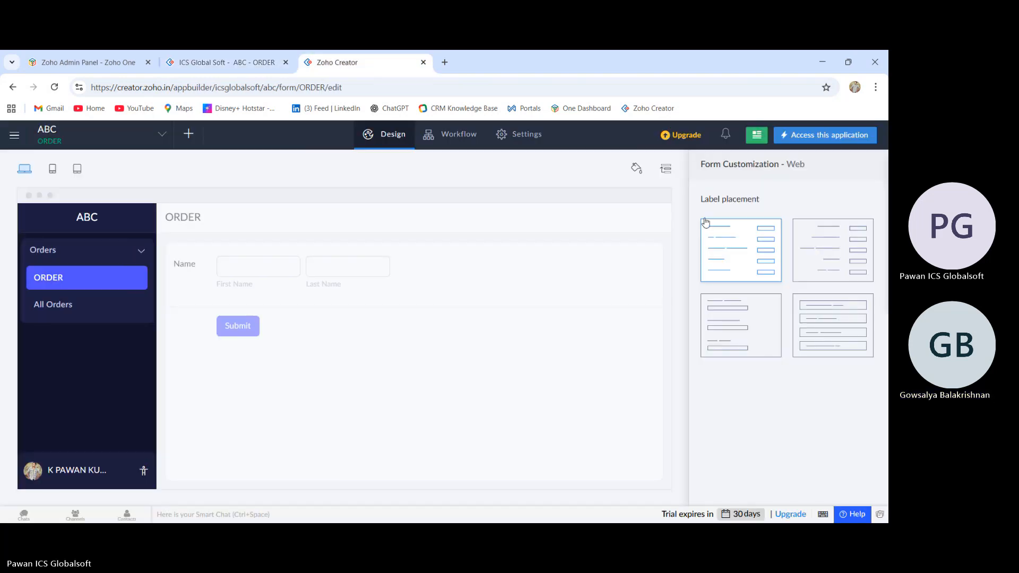
left_click(832, 139)
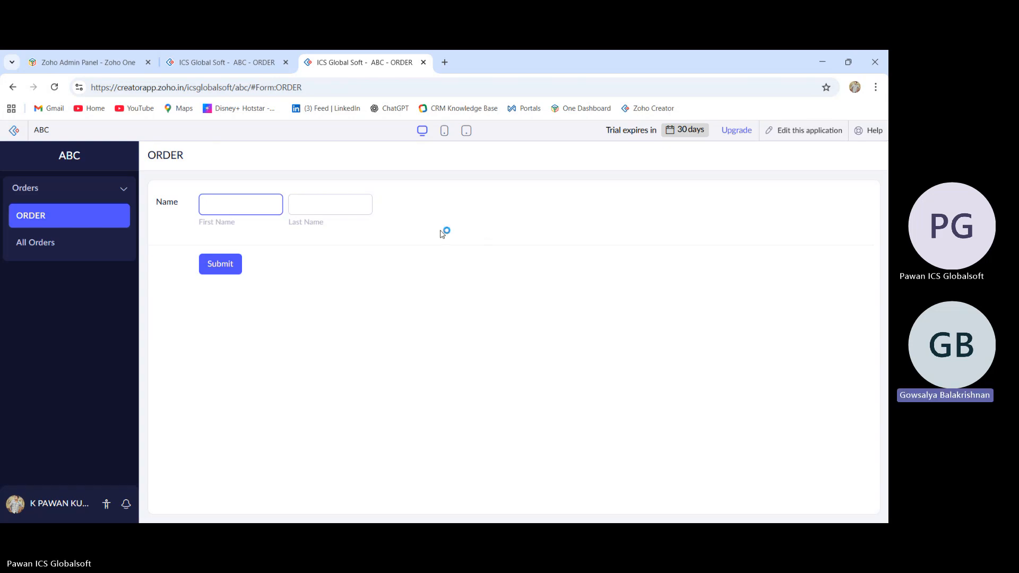
left_click(182, 64)
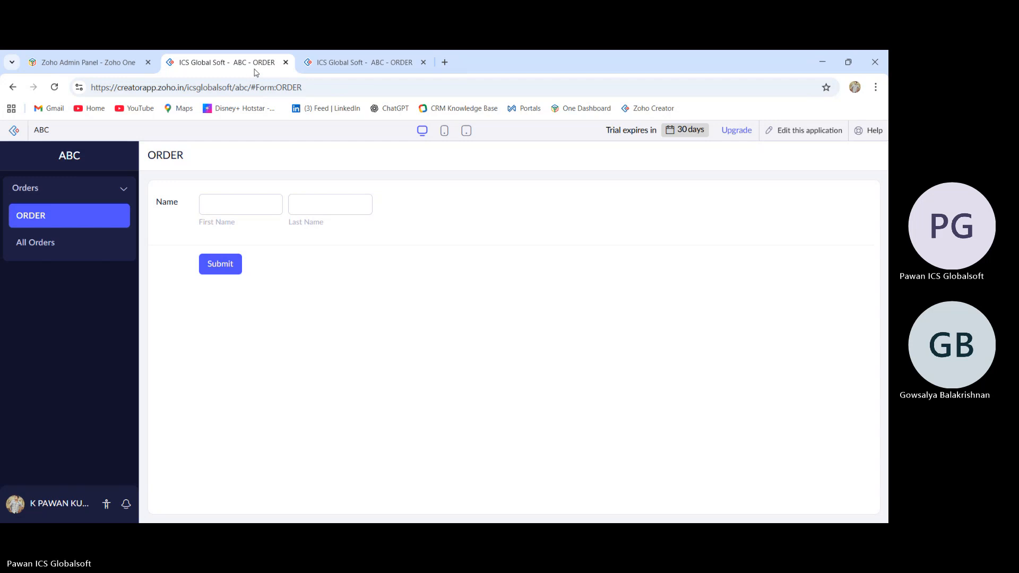
left_click(423, 62)
right_click(799, 133)
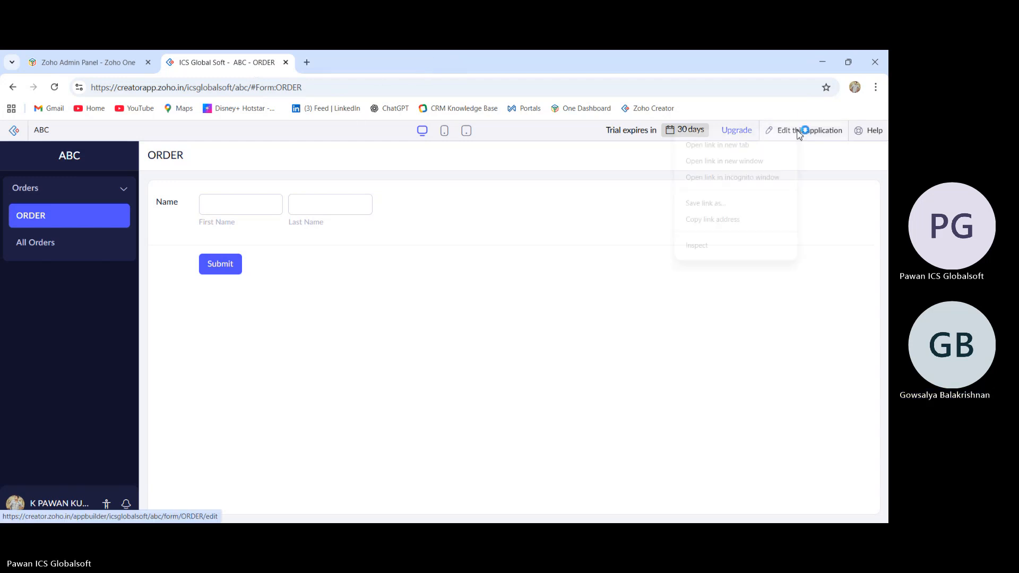
left_click(776, 144)
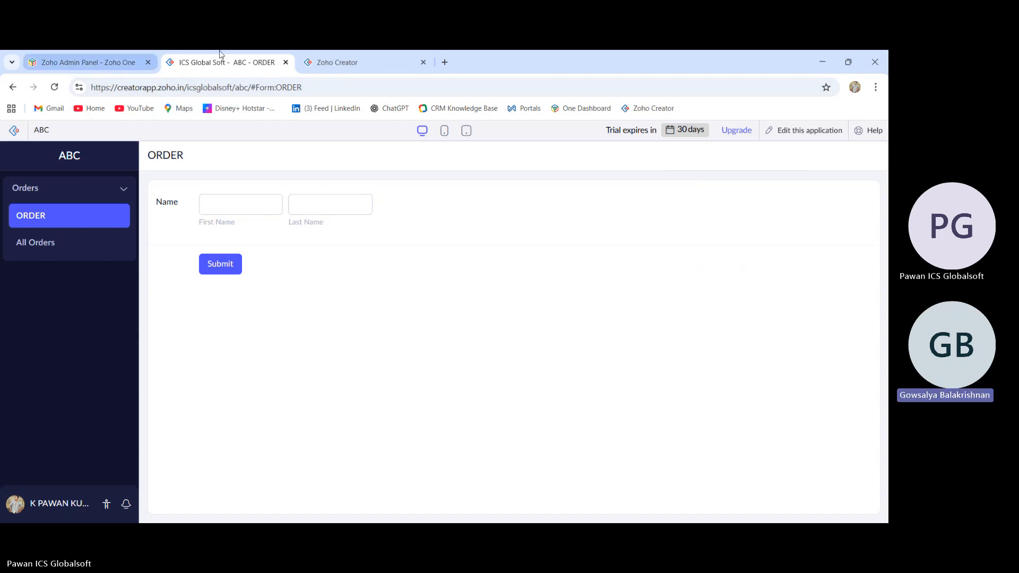
left_click(338, 62)
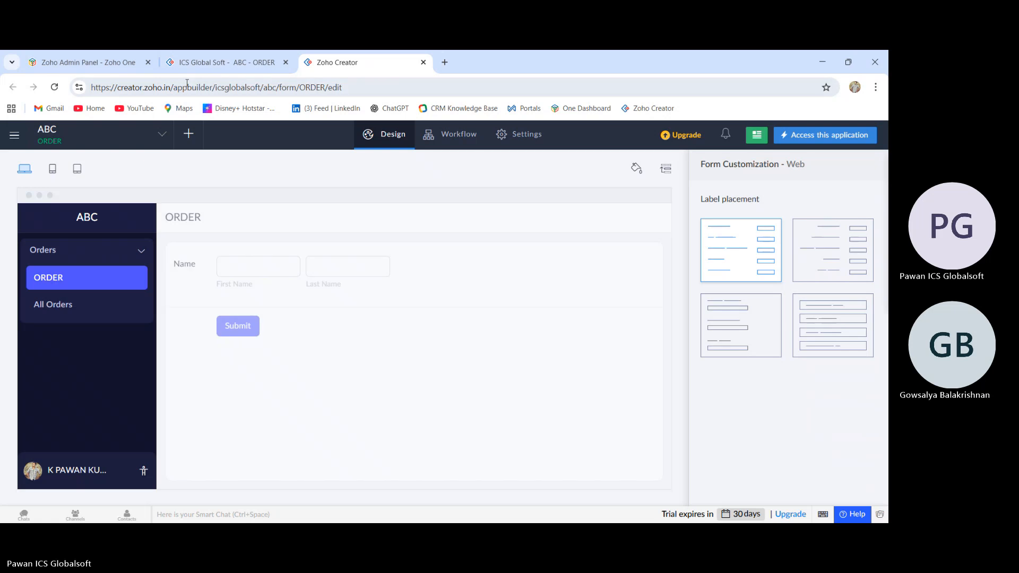
left_click(212, 63)
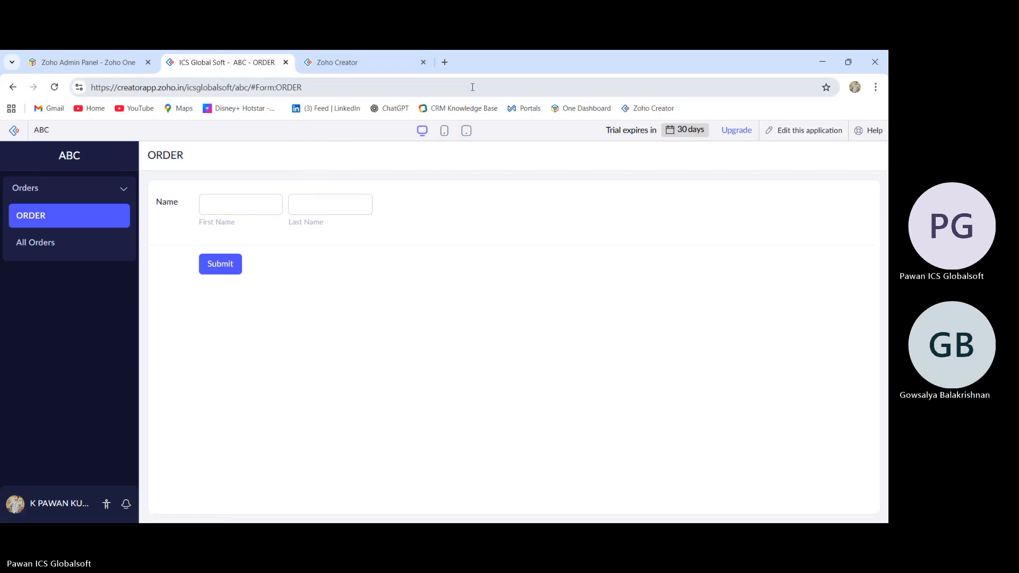
left_click(411, 64)
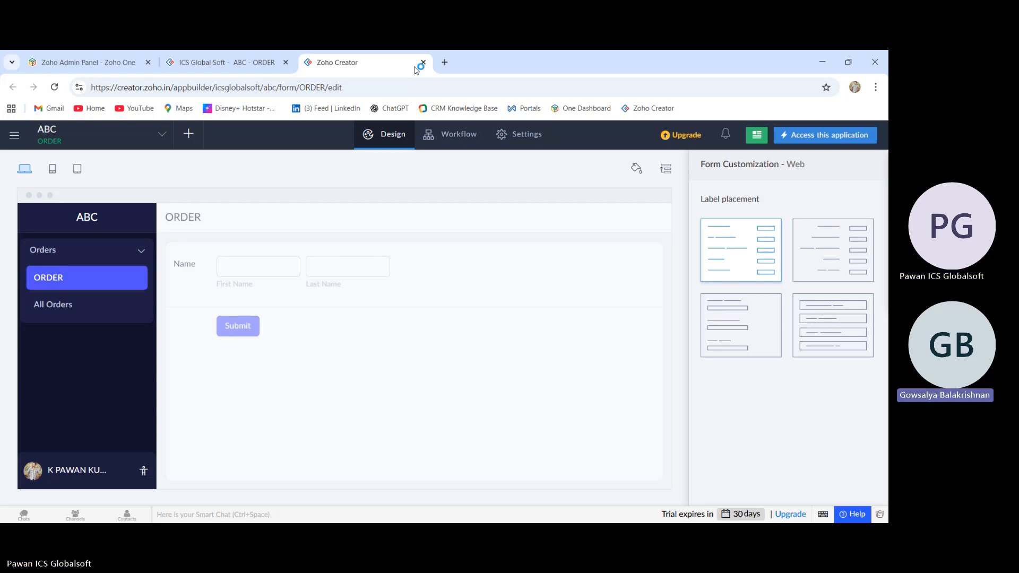
left_click(423, 62)
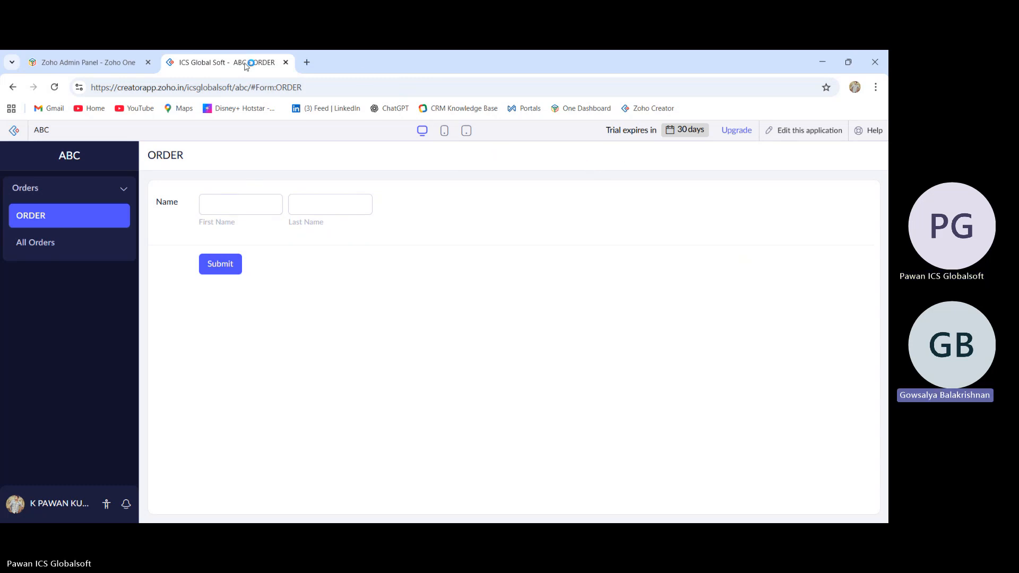
Open the application editor in a new browser tab and open the ORDER form builder there
right_click(778, 131)
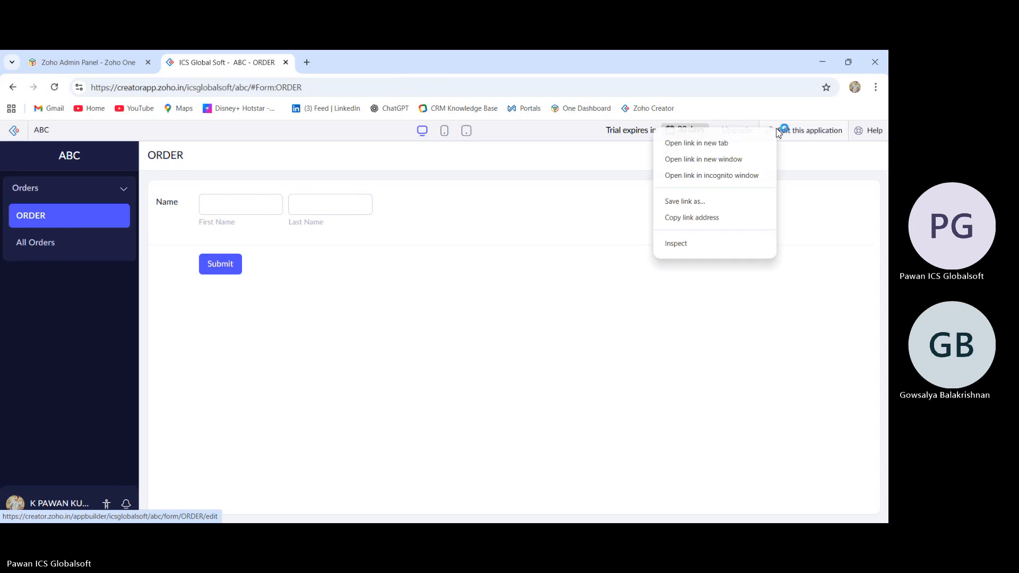
left_click(754, 143)
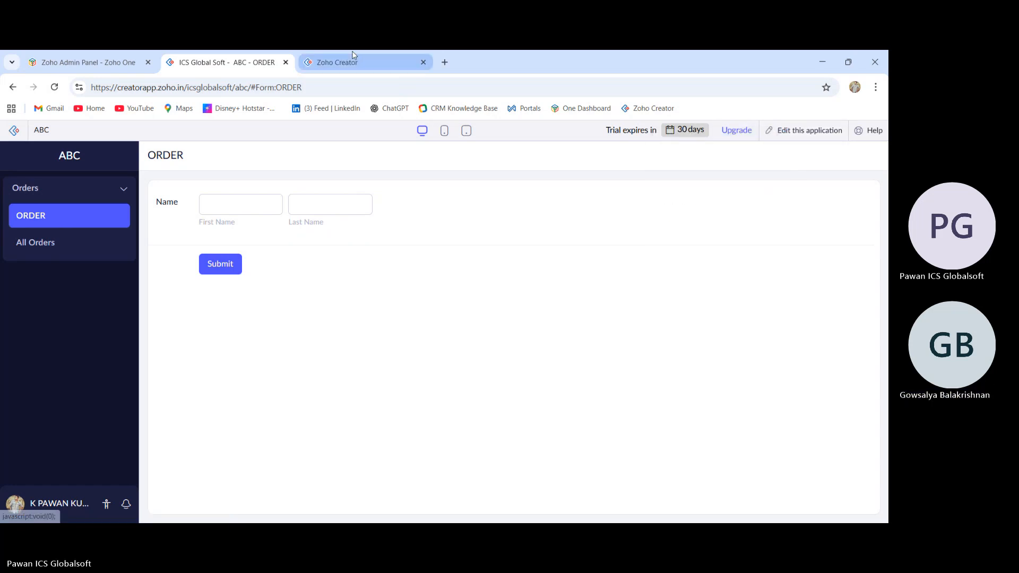
left_click(354, 61)
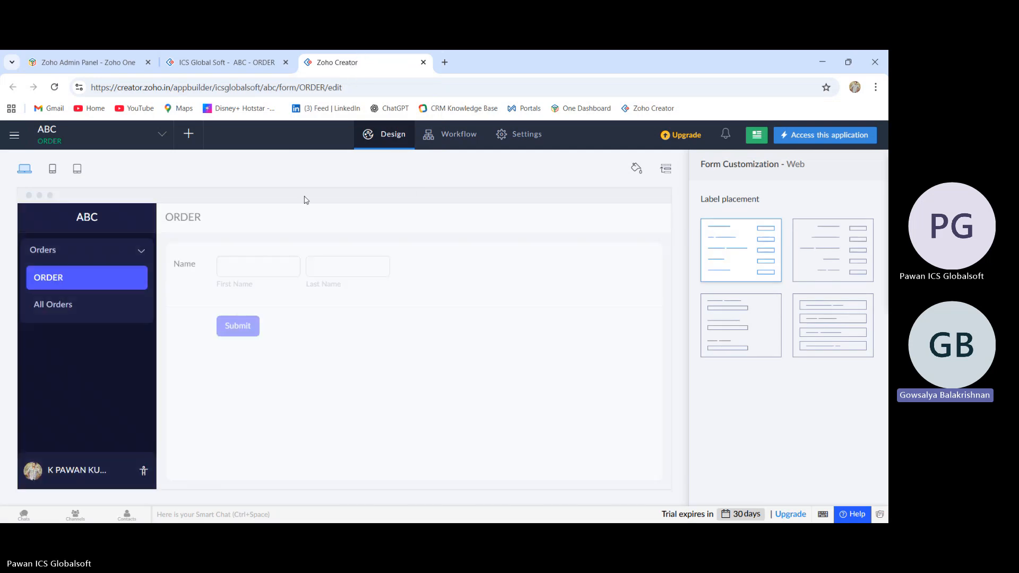
mouse_move(312, 287)
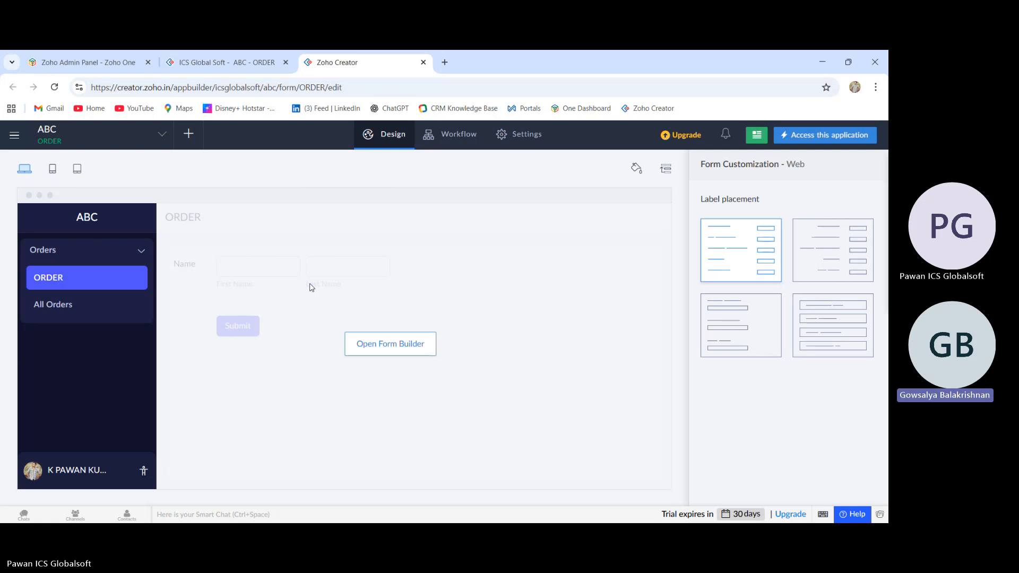
left_click(371, 345)
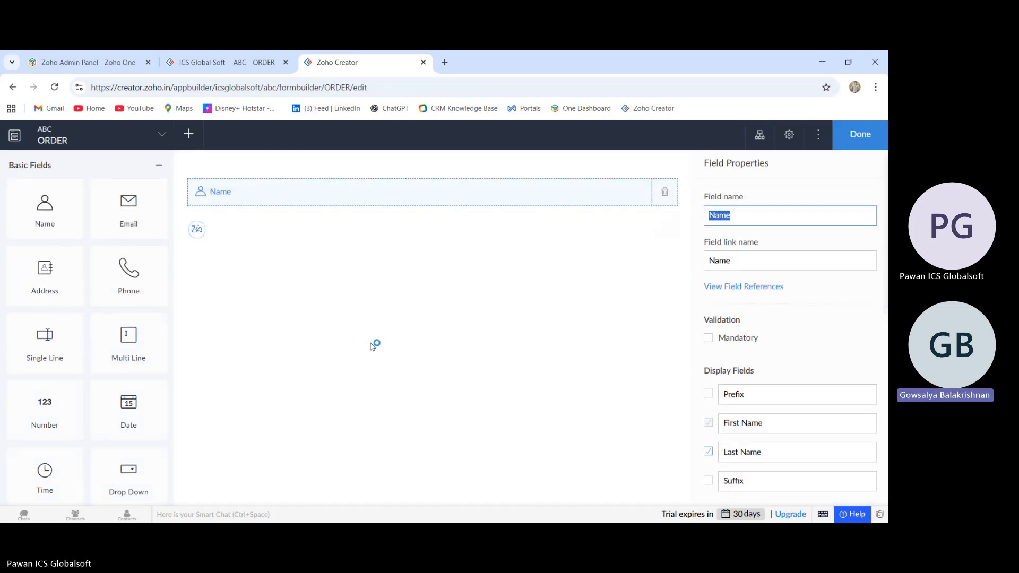
Add an Address field and a Phone field below the Name field in the ORDER form
left_click_drag(59, 273, 289, 216)
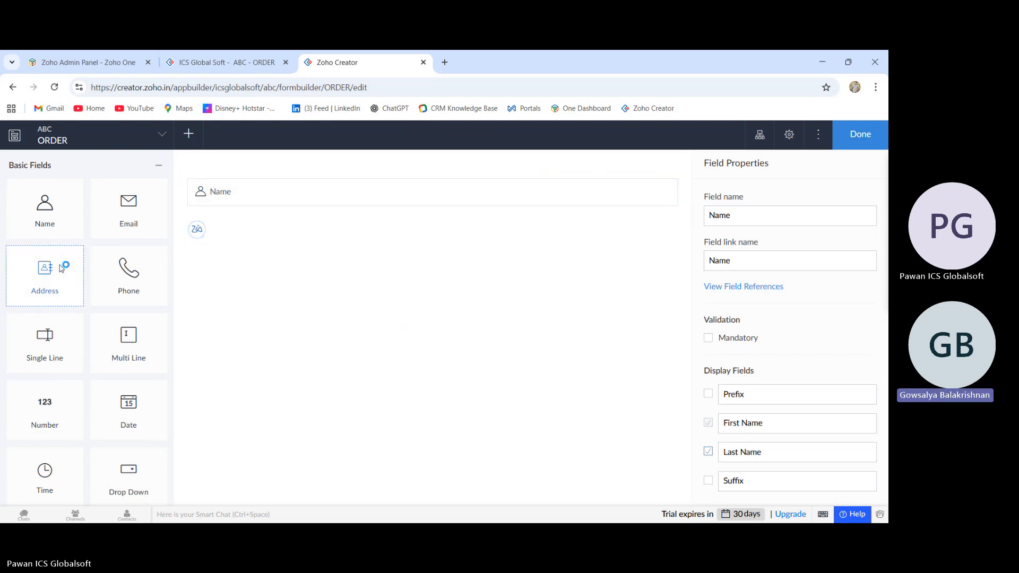
left_click_drag(79, 265, 254, 222)
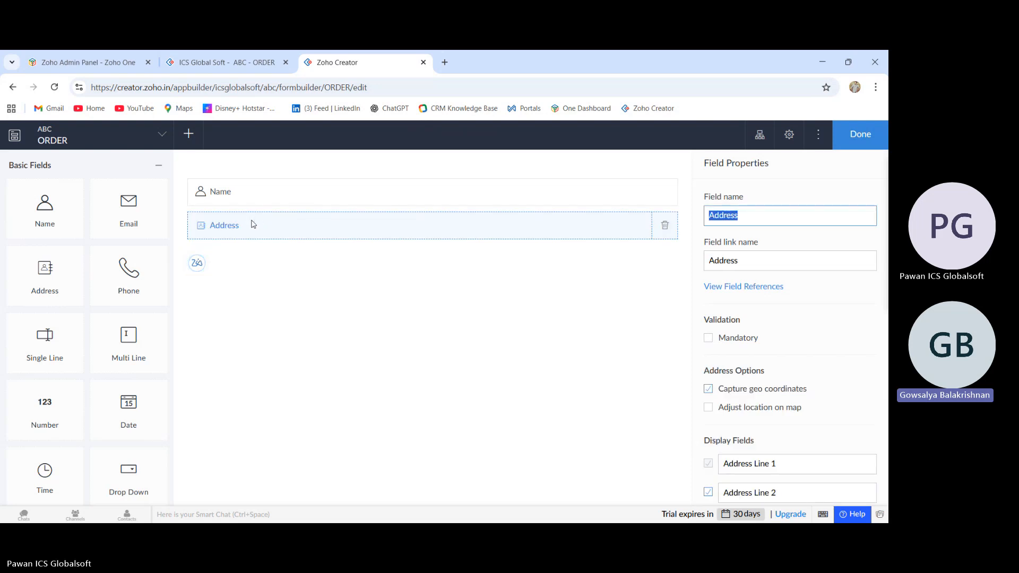
left_click(127, 300)
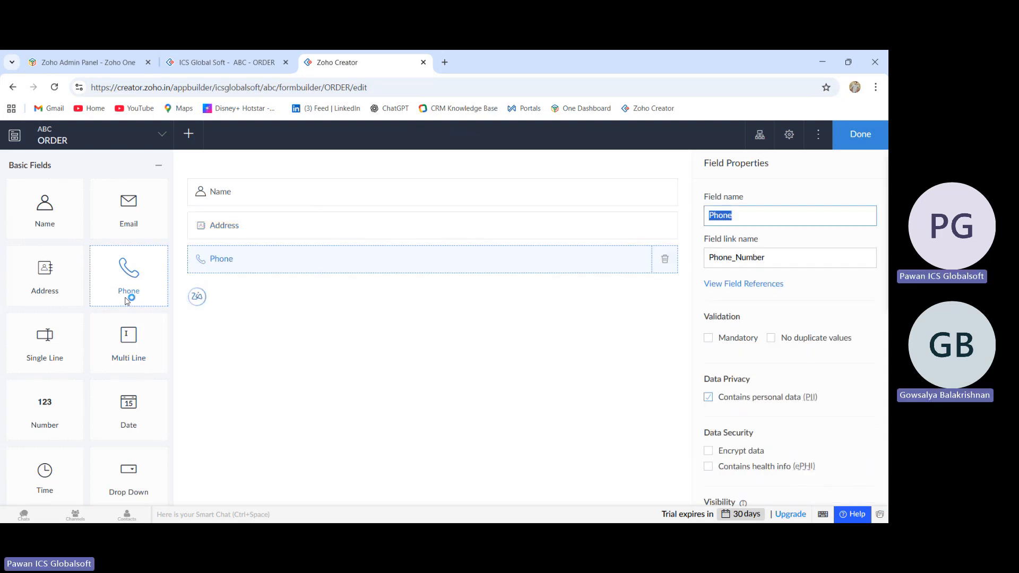
Reload the live application tab to preview the updated ORDER form
left_click(207, 65)
left_click(56, 85)
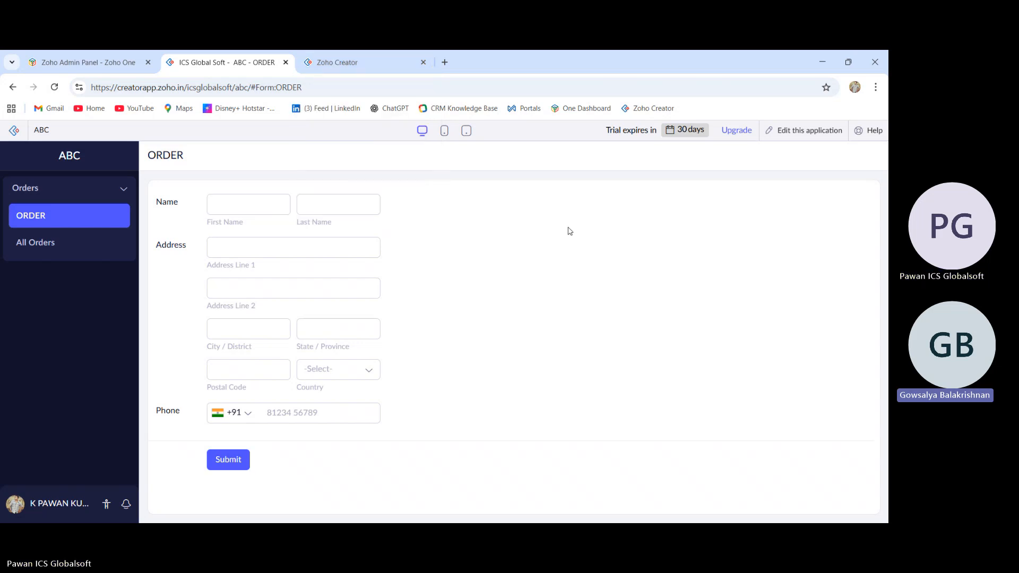
Return to the form builder and browse the list of available basic and advanced field types
left_click(386, 64)
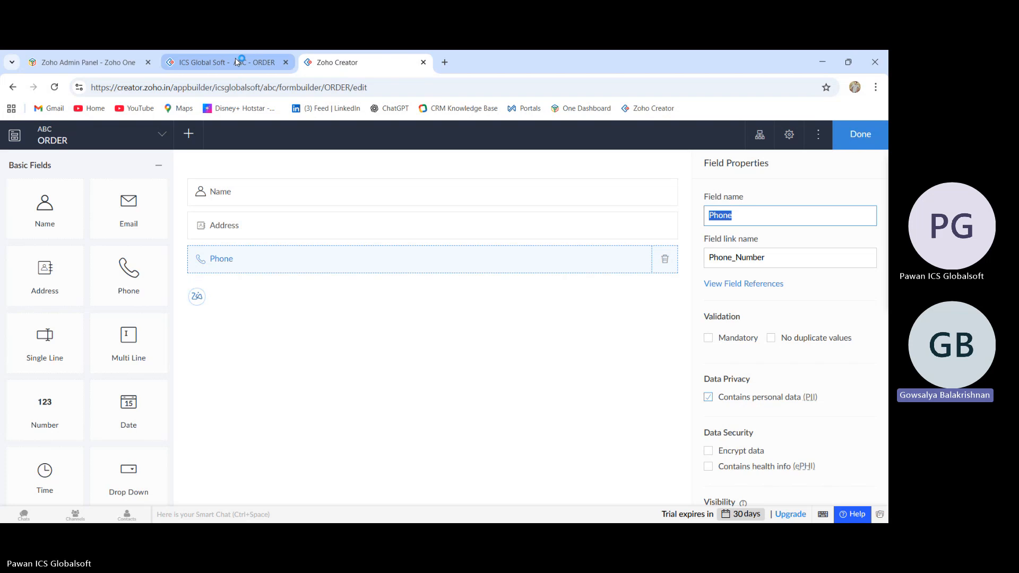
scroll(89, 265, "down", 7)
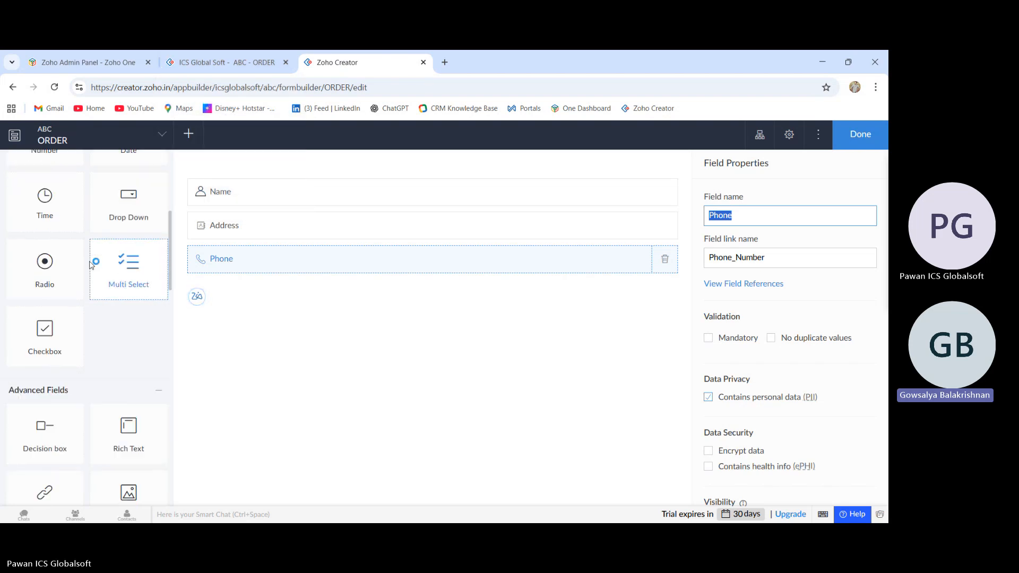
scroll(89, 266, "up", 7)
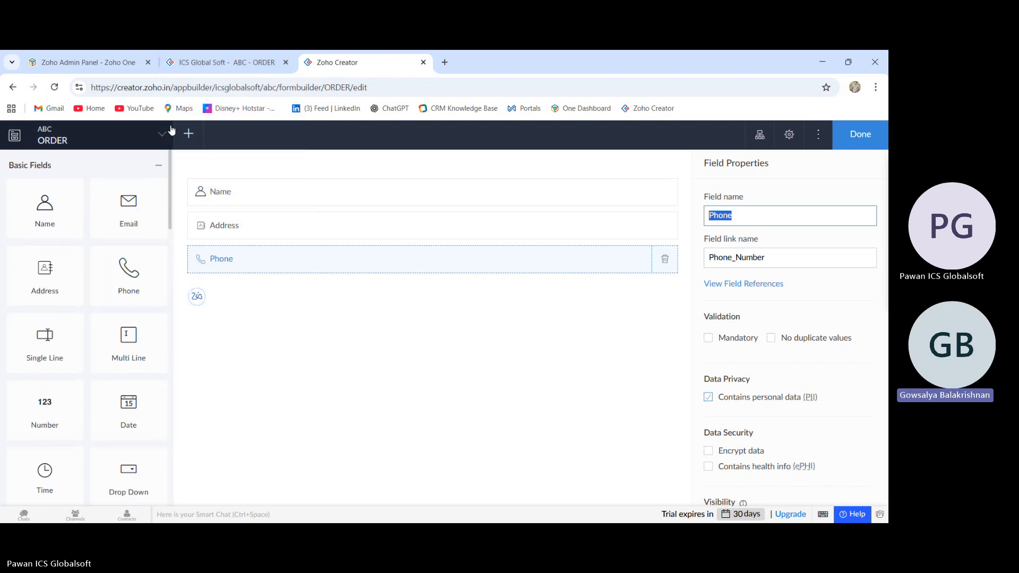
scroll(102, 212, "down", 3)
scroll(103, 211, "down", 2)
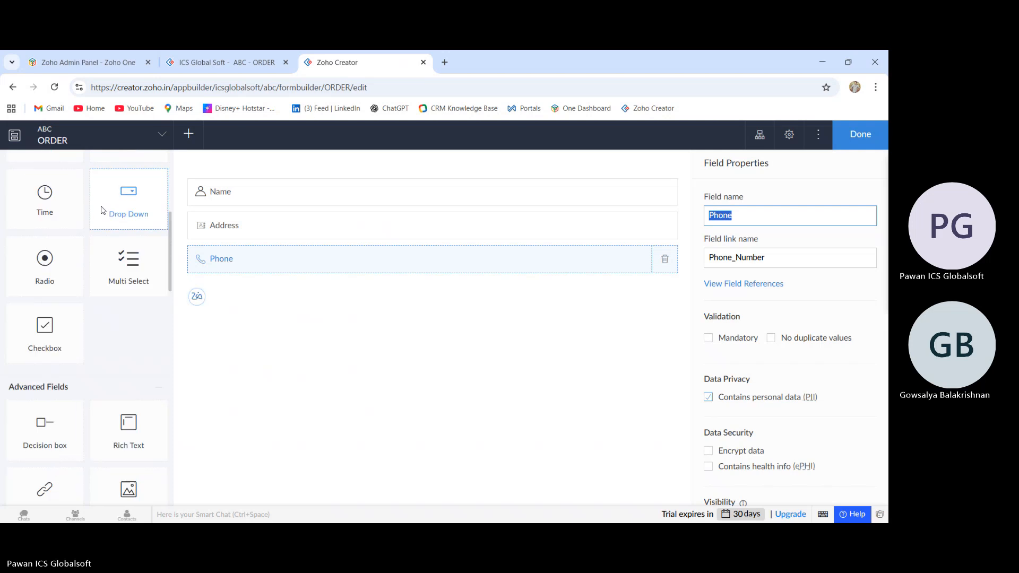
scroll(85, 201, "up", 6)
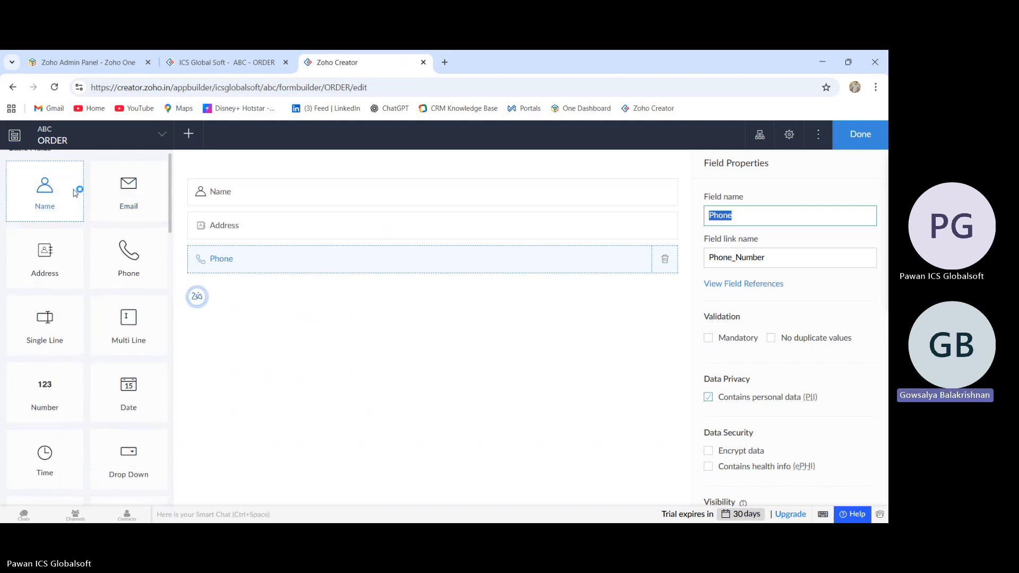
scroll(72, 207, "down", 4)
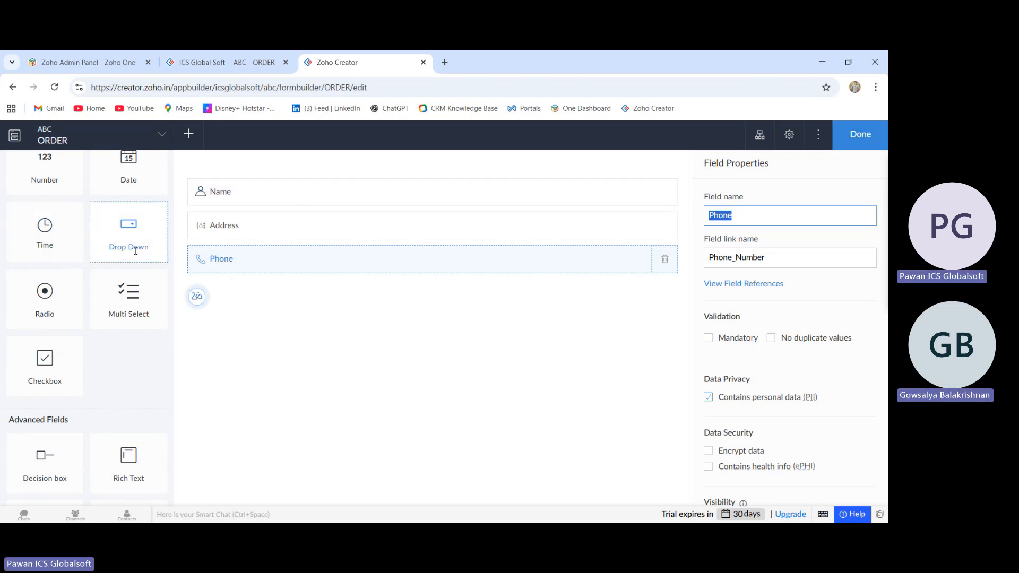
scroll(136, 252, "up", 2)
scroll(136, 254, "up", 3)
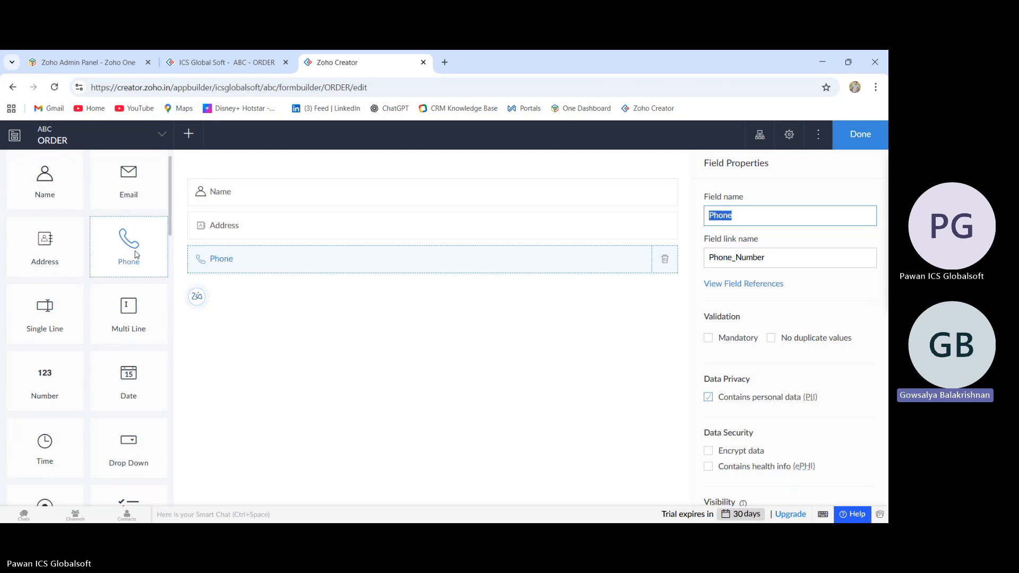